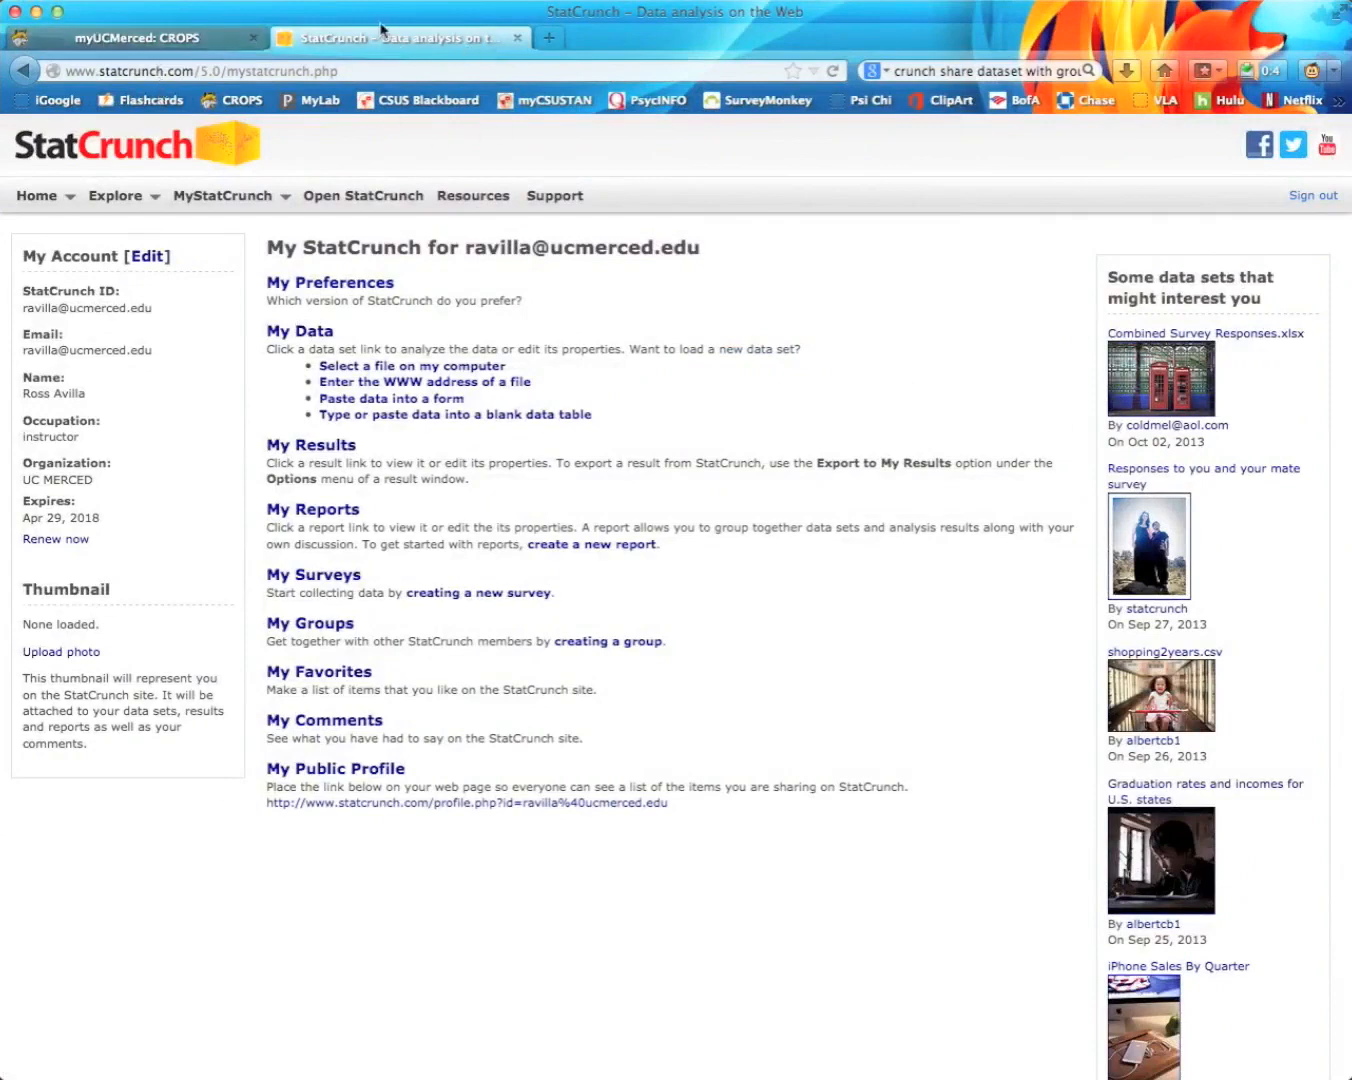
Step: Go to the CROPS course's Resources and open the StatCrunch Labs folder
{"action": "left_click", "coordinate": [193, 38]}
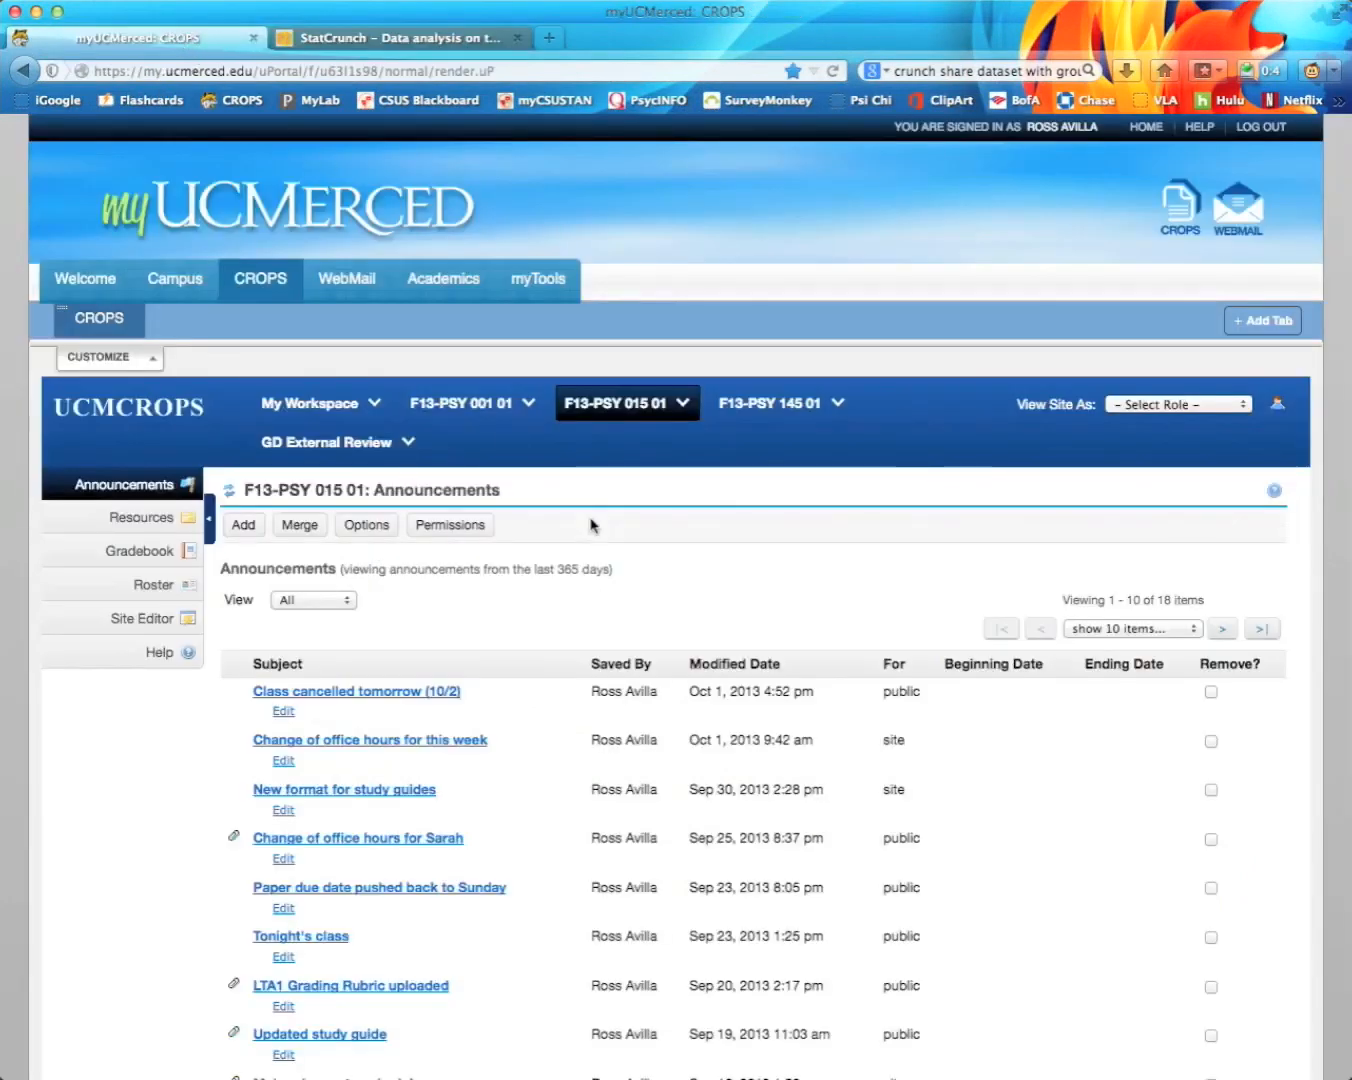
{"action": "left_click", "coordinate": [148, 525]}
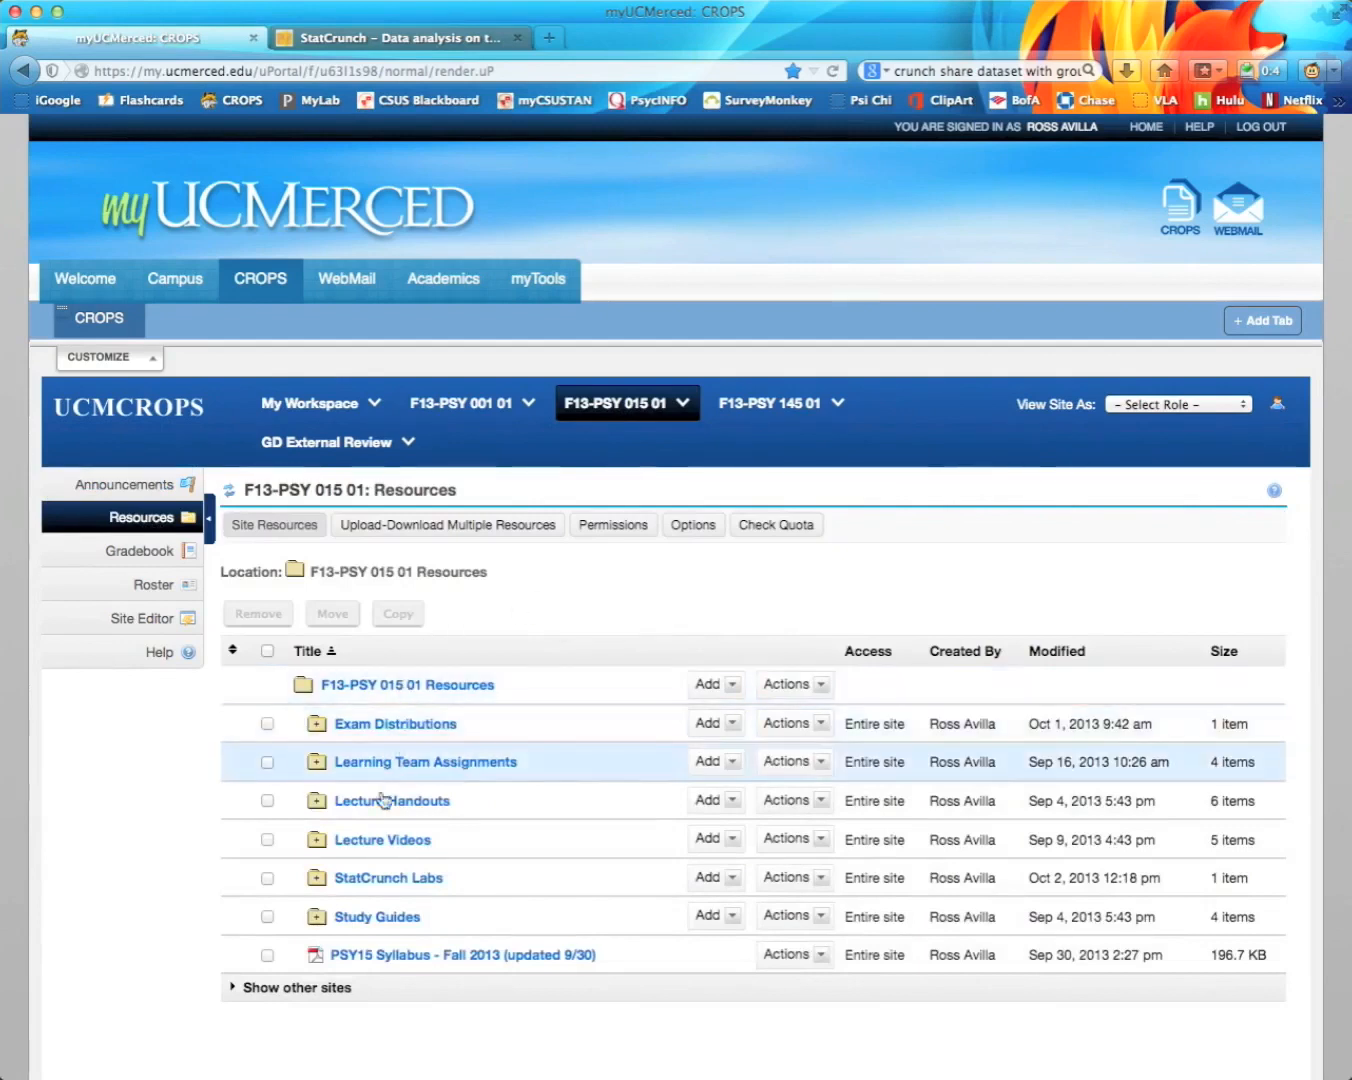
{"action": "left_click", "coordinate": [368, 879]}
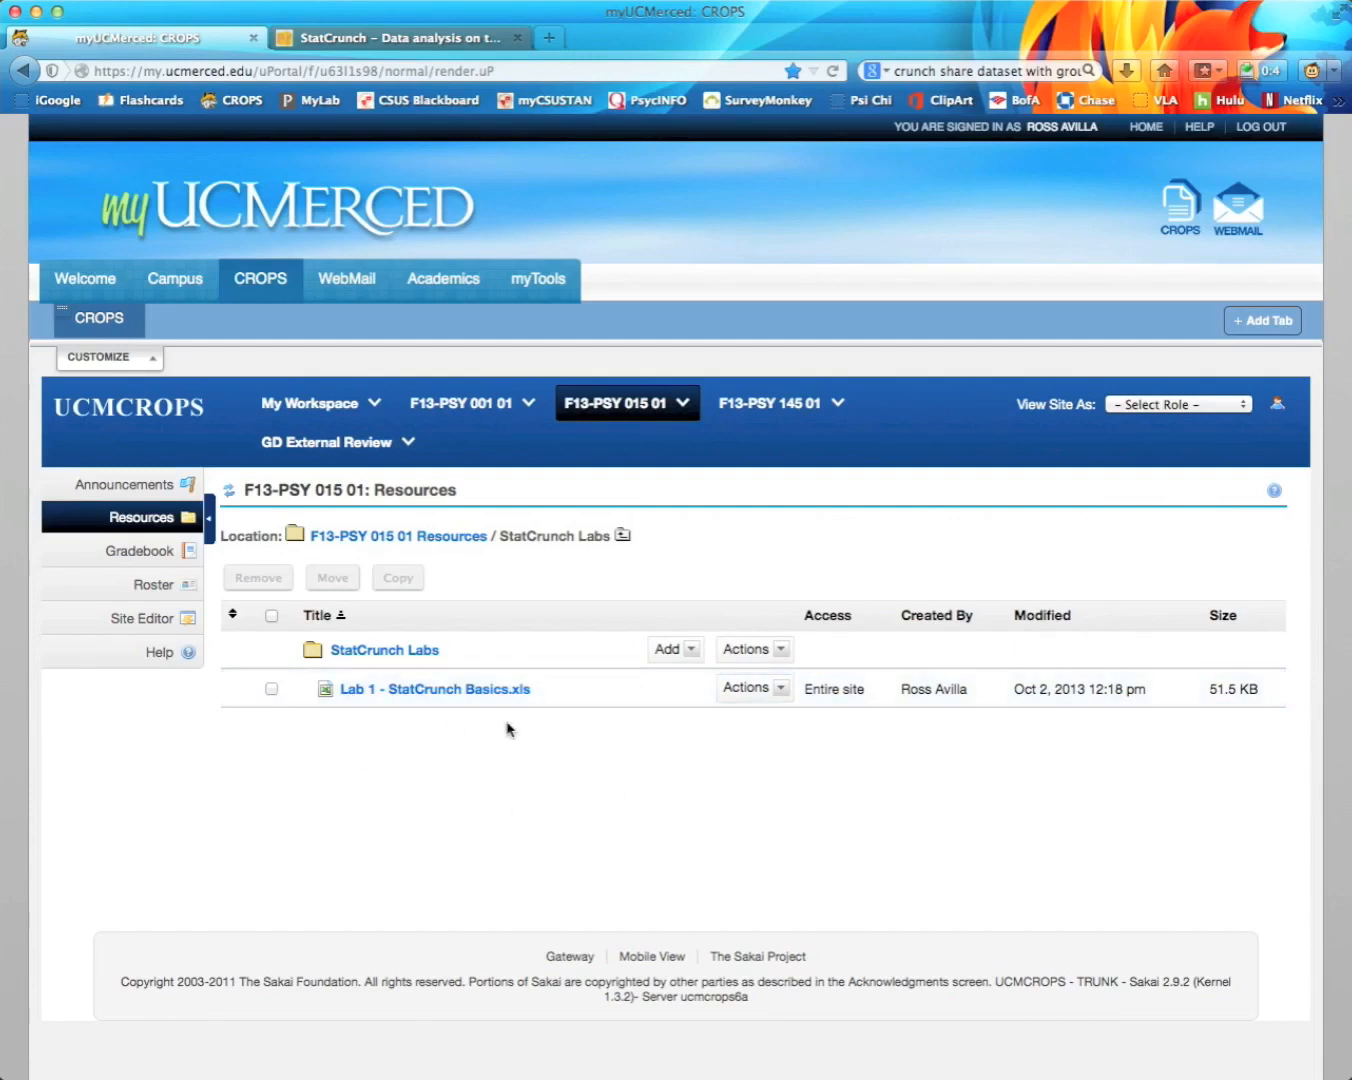
Step: Download and save Lab 1 - StatCrunch Basics.xls, then return to the My StatCrunch tab
{"action": "left_click", "coordinate": [400, 692]}
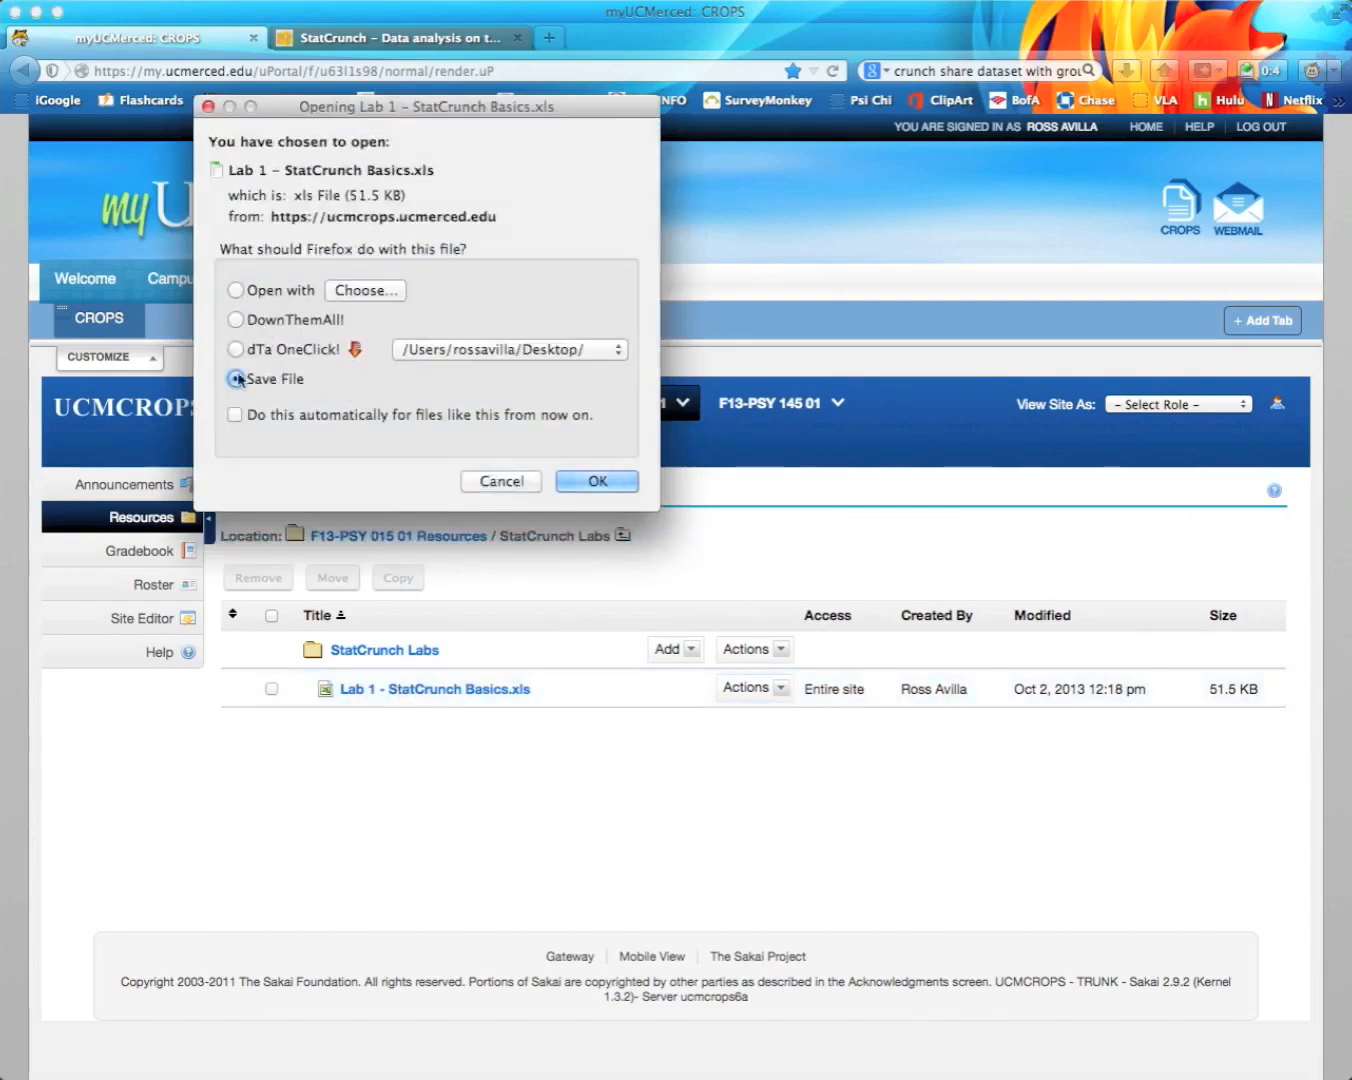
{"action": "left_click", "coordinate": [590, 481]}
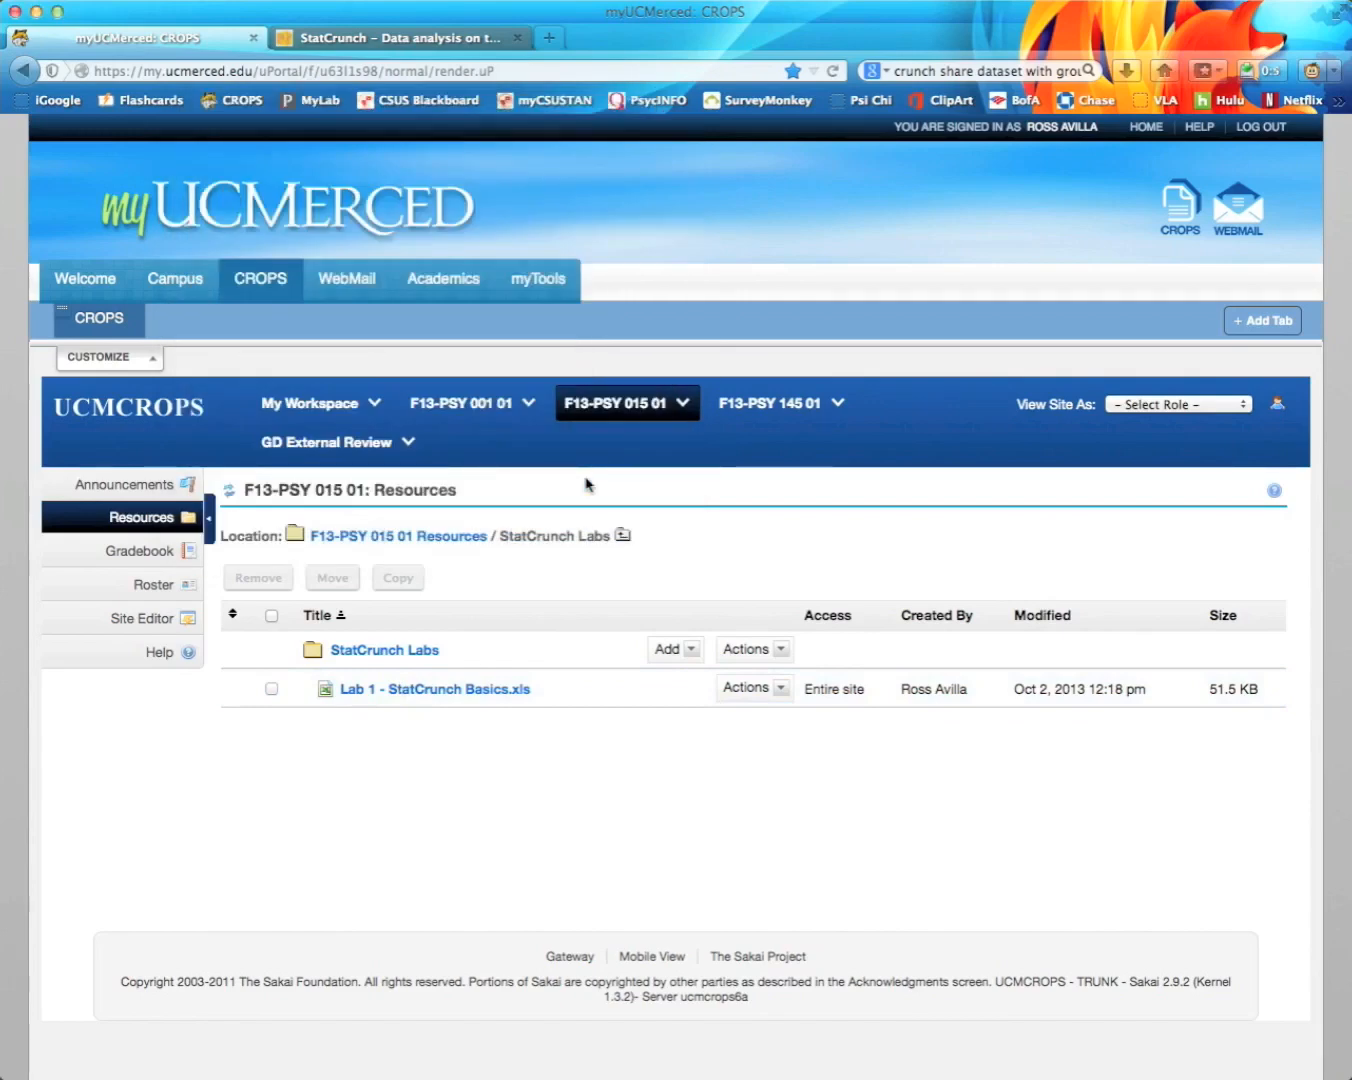
{"action": "left_click", "coordinate": [390, 38]}
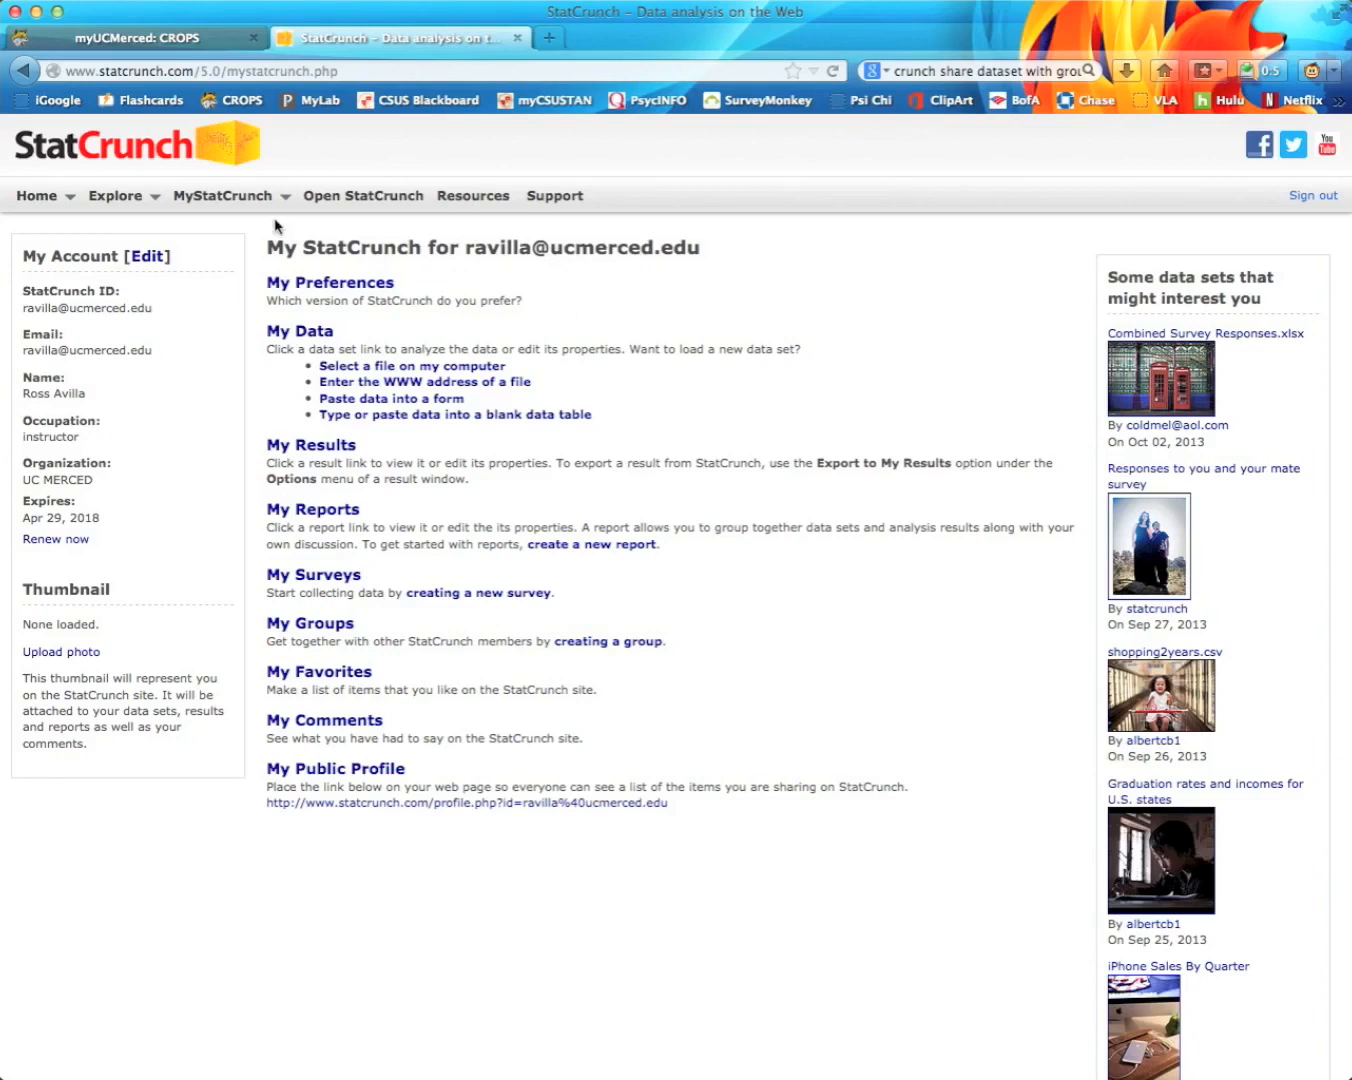
Step: Launch StatCrunch and choose Data > Load Data > From file > on my computer
{"action": "left_click", "coordinate": [368, 197]}
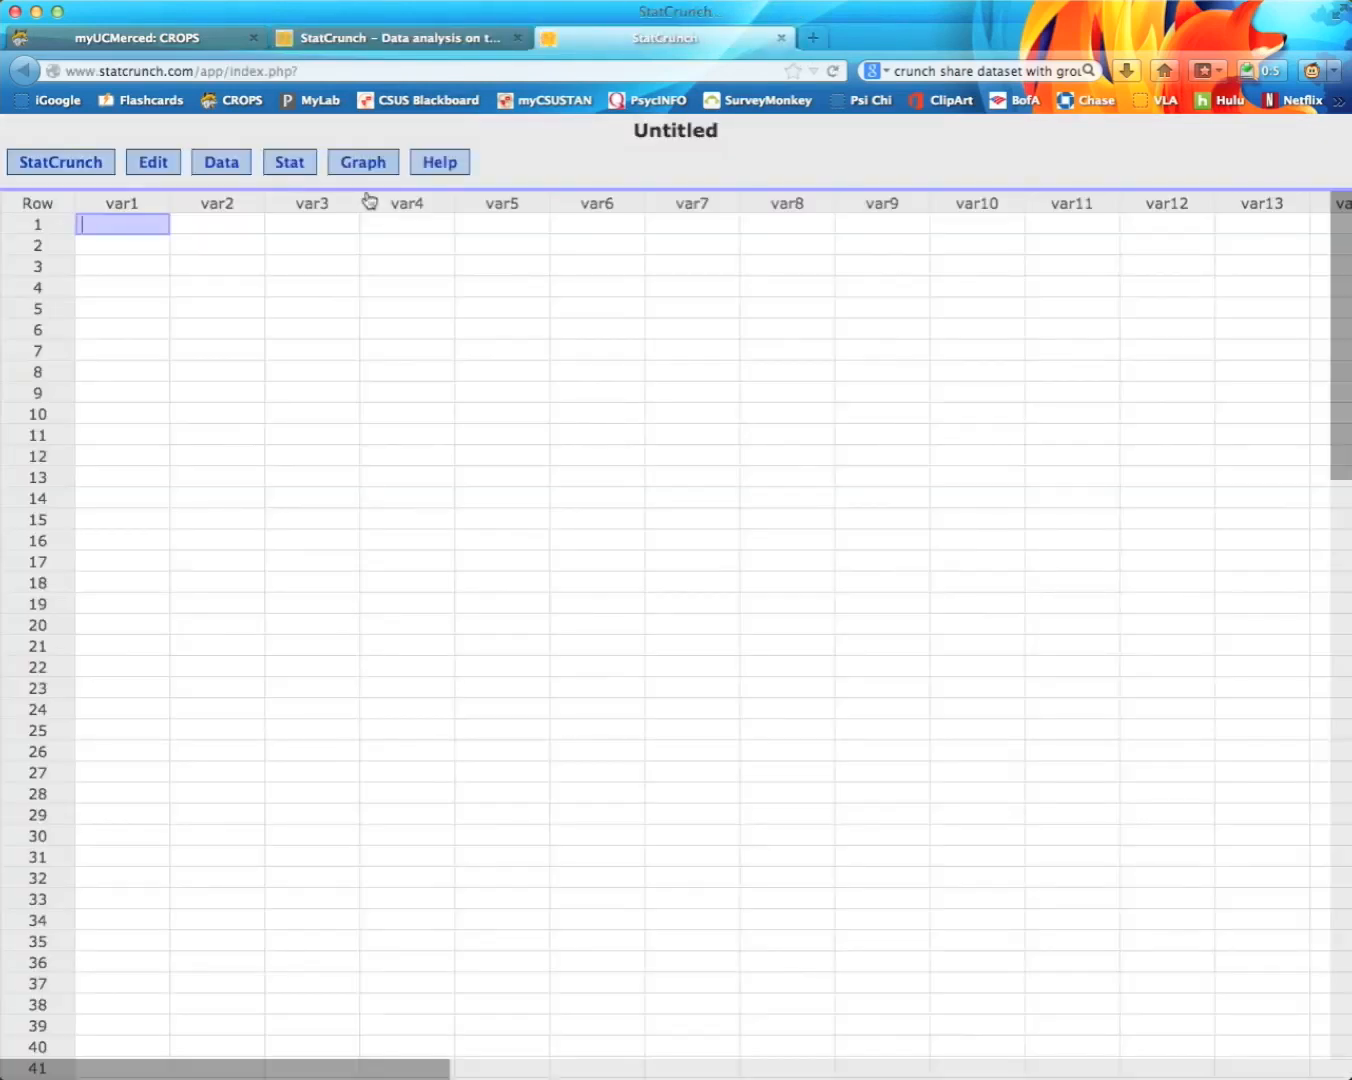
{"action": "left_click", "coordinate": [229, 168]}
{"action": "mouse_move", "coordinate": [272, 199]}
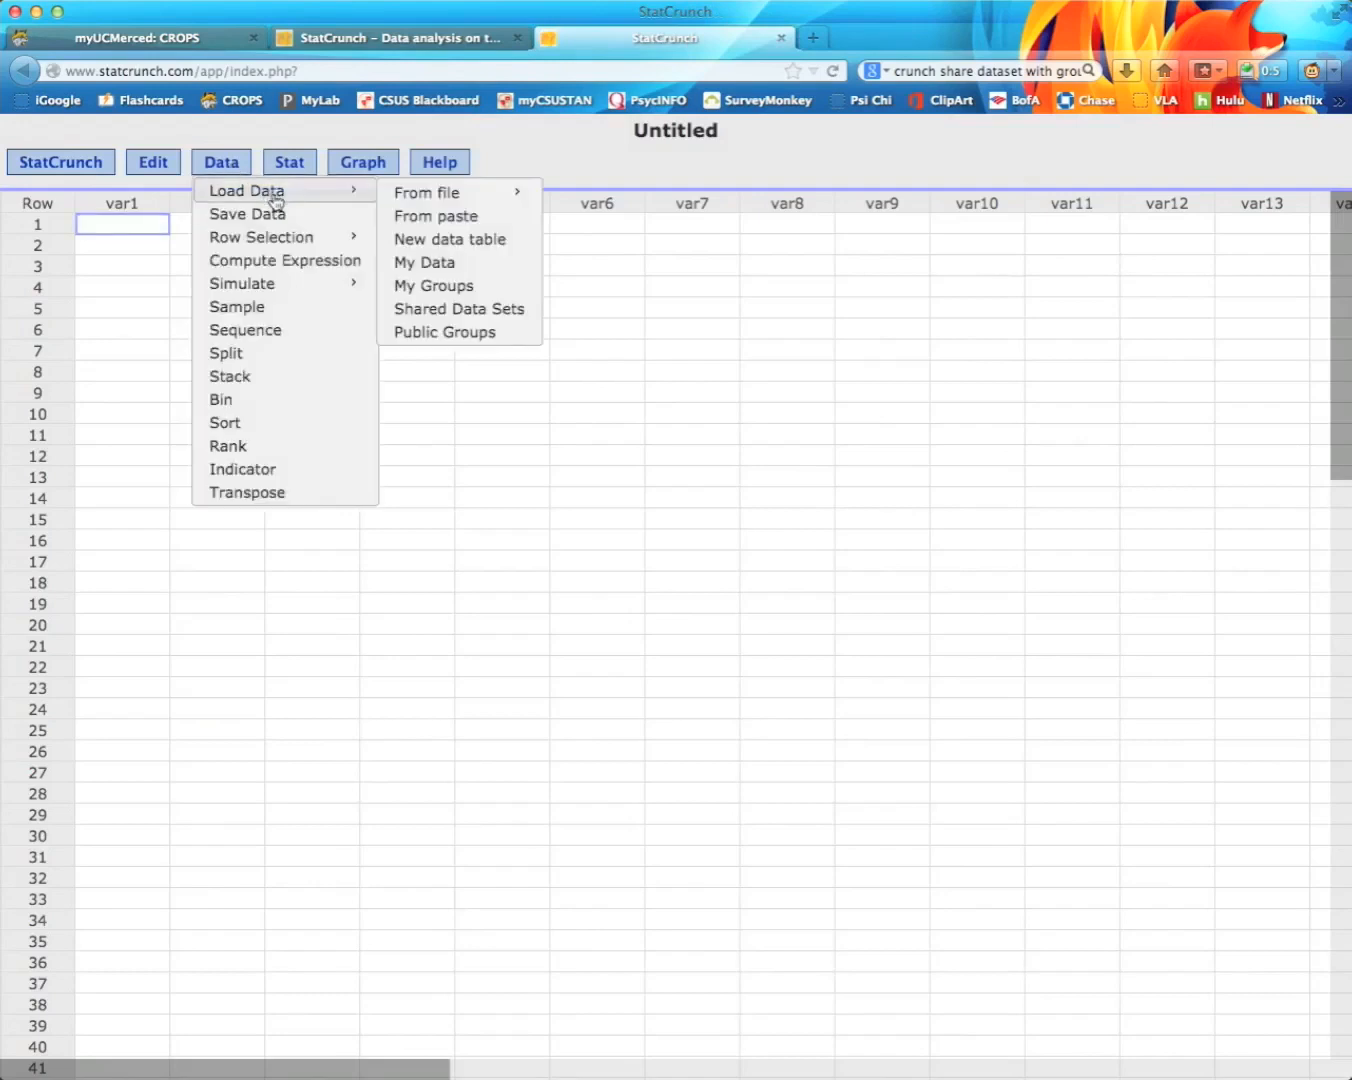
{"action": "mouse_move", "coordinate": [449, 207]}
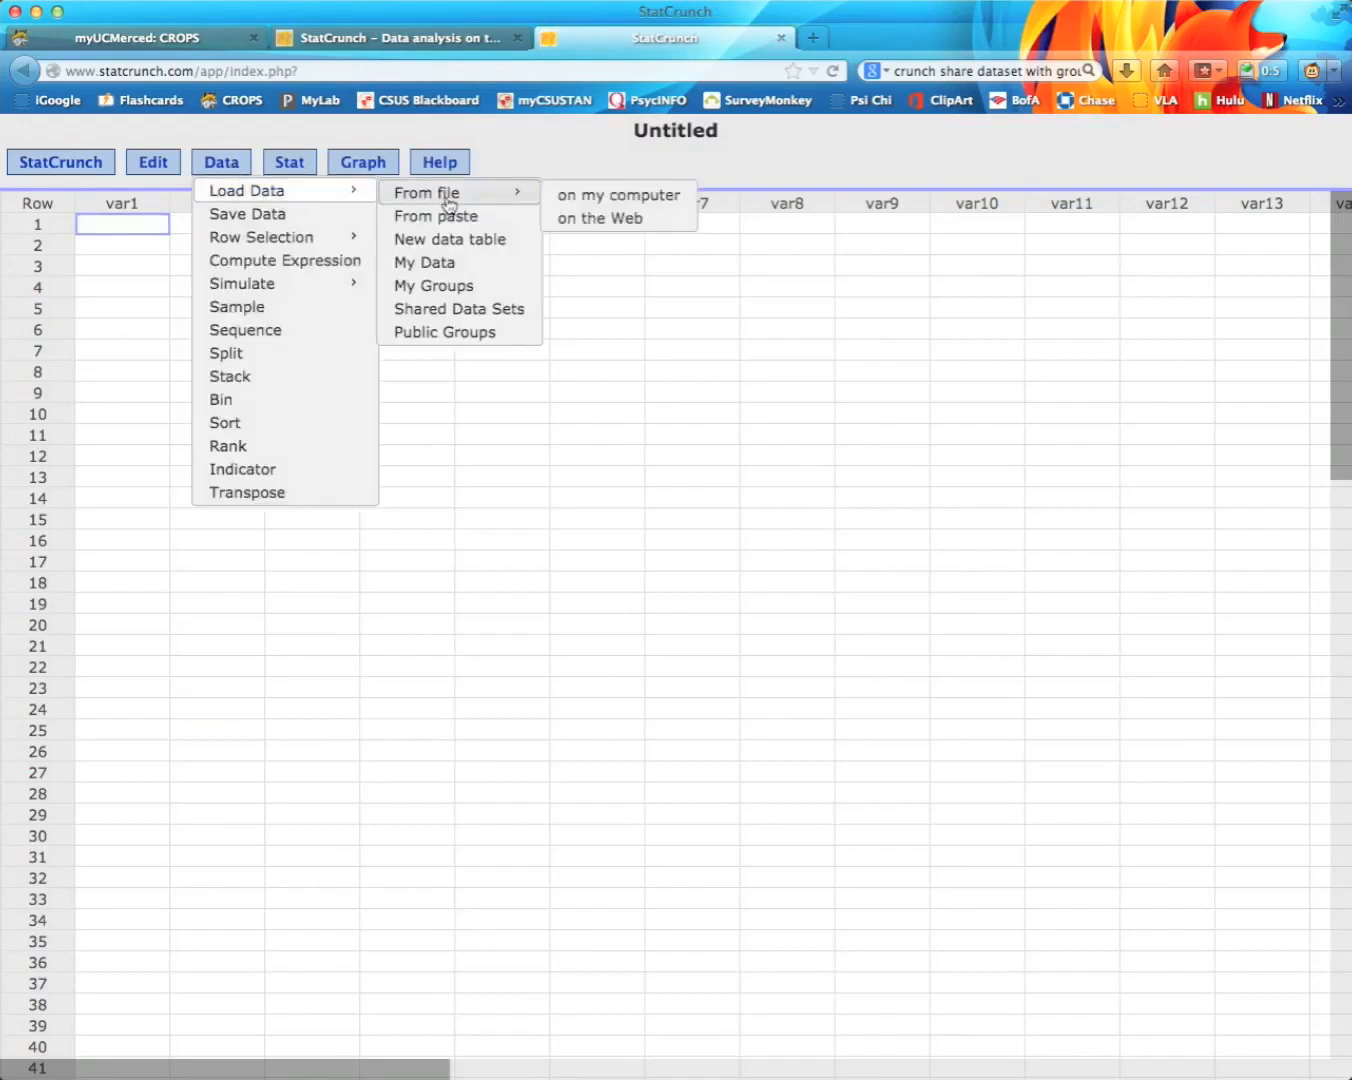
{"action": "left_click", "coordinate": [604, 205]}
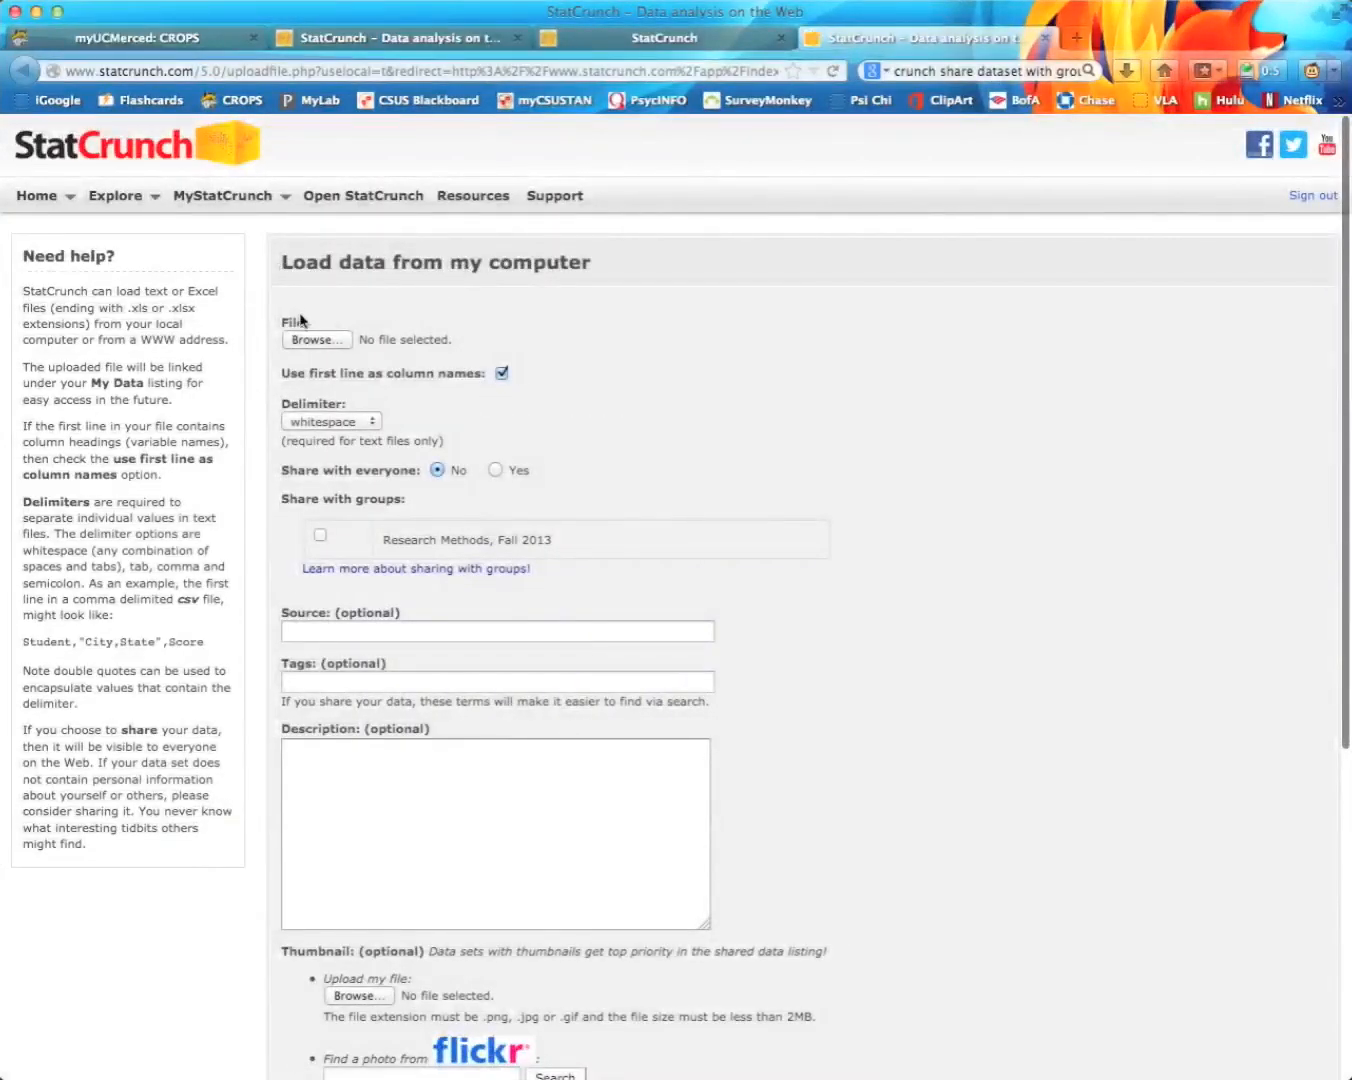
Step: Browse to the Downloads folder under Desktop to pick an upload file
{"action": "left_click", "coordinate": [312, 341]}
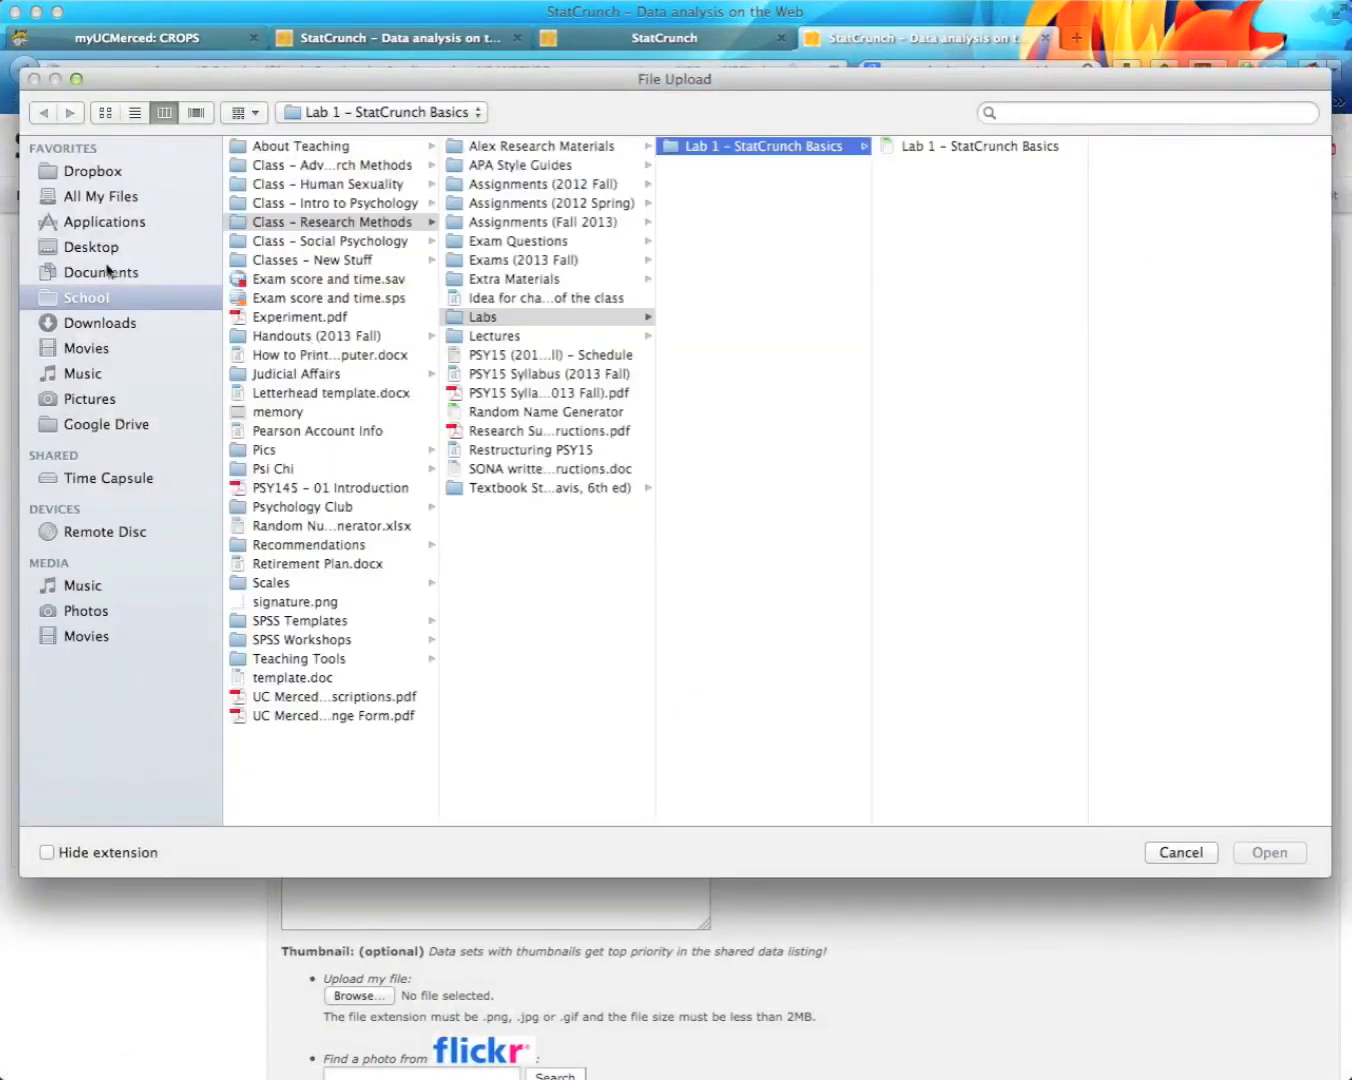
{"action": "left_click", "coordinate": [100, 253]}
{"action": "left_click", "coordinate": [293, 167]}
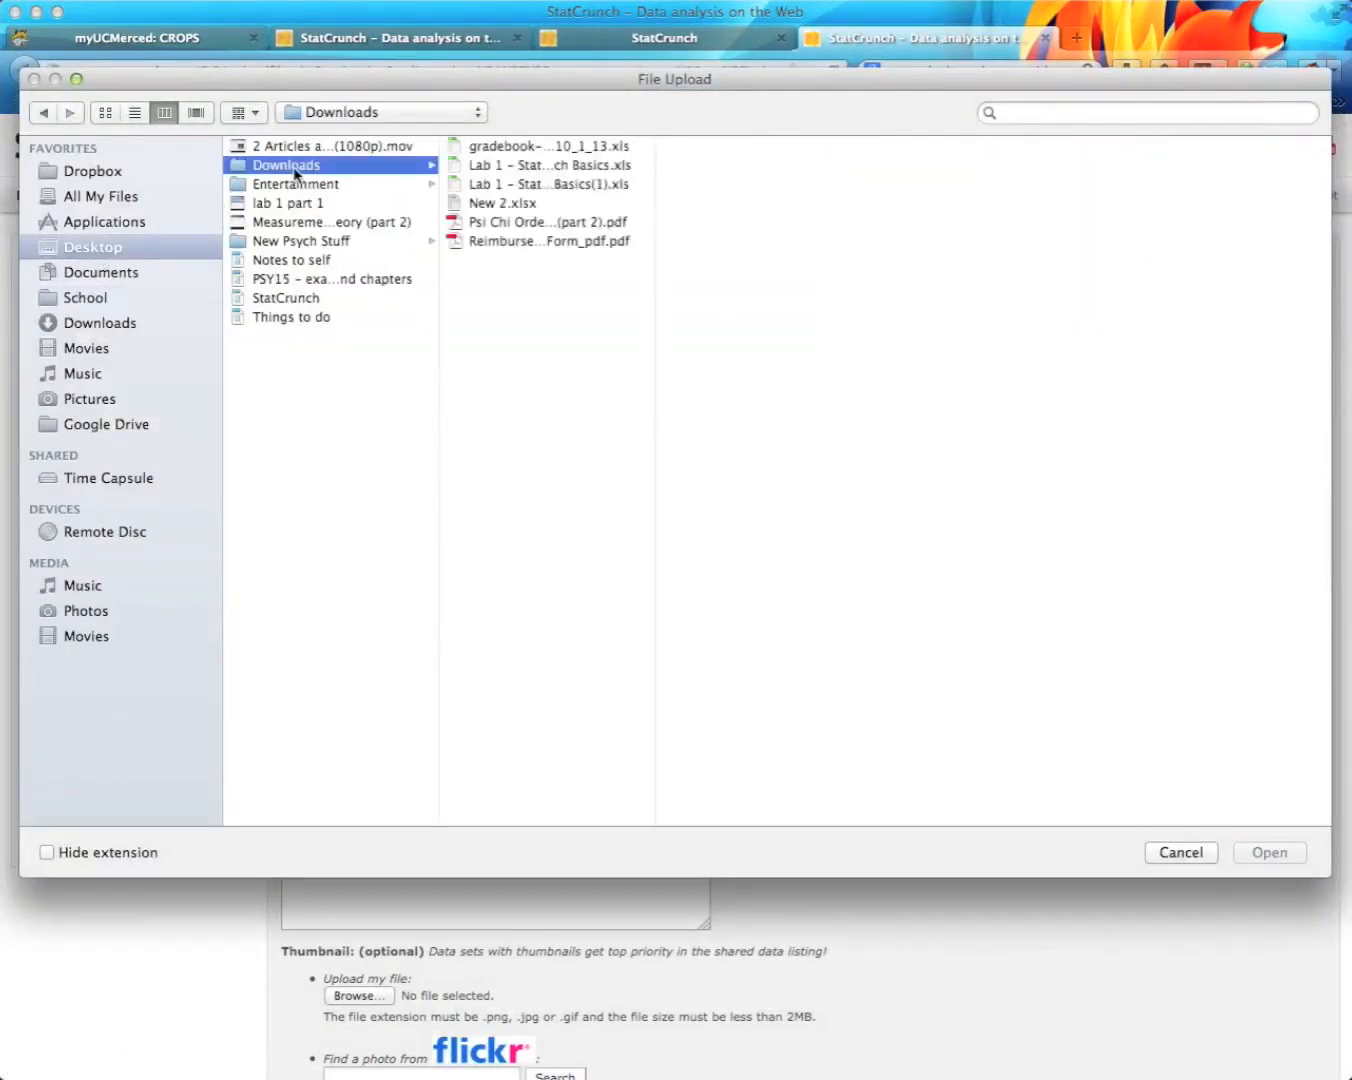
{"action": "double_click", "coordinate": [655, 188]}
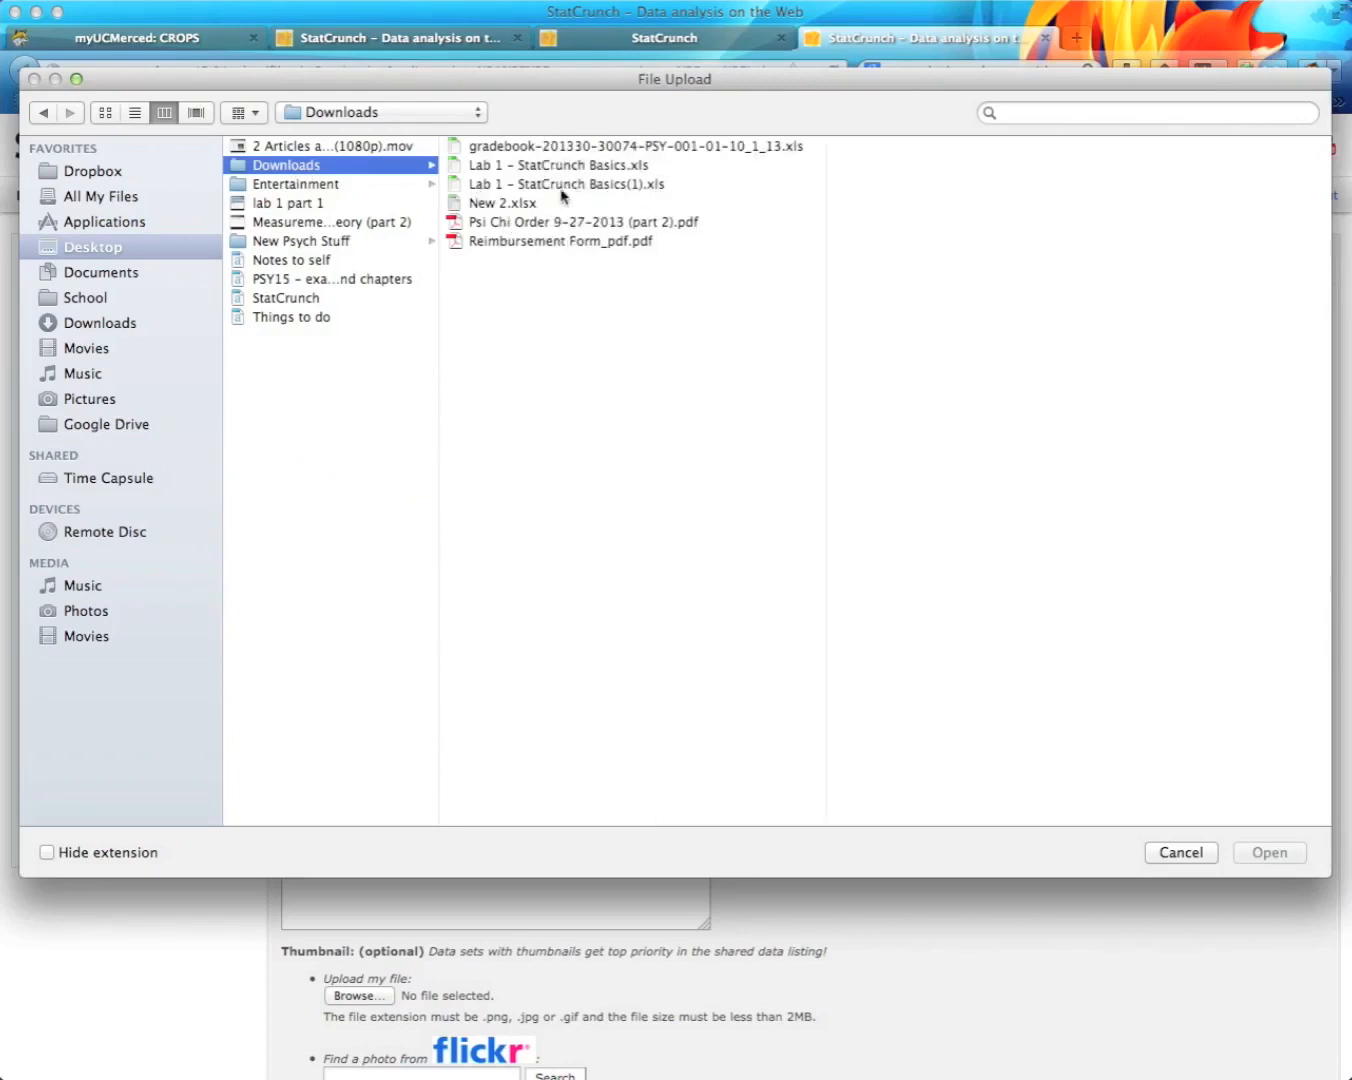
Step: Attach Lab 1 - StatCrunch Basics.xls and load it into a StatCrunch data table
{"action": "left_click", "coordinate": [586, 170]}
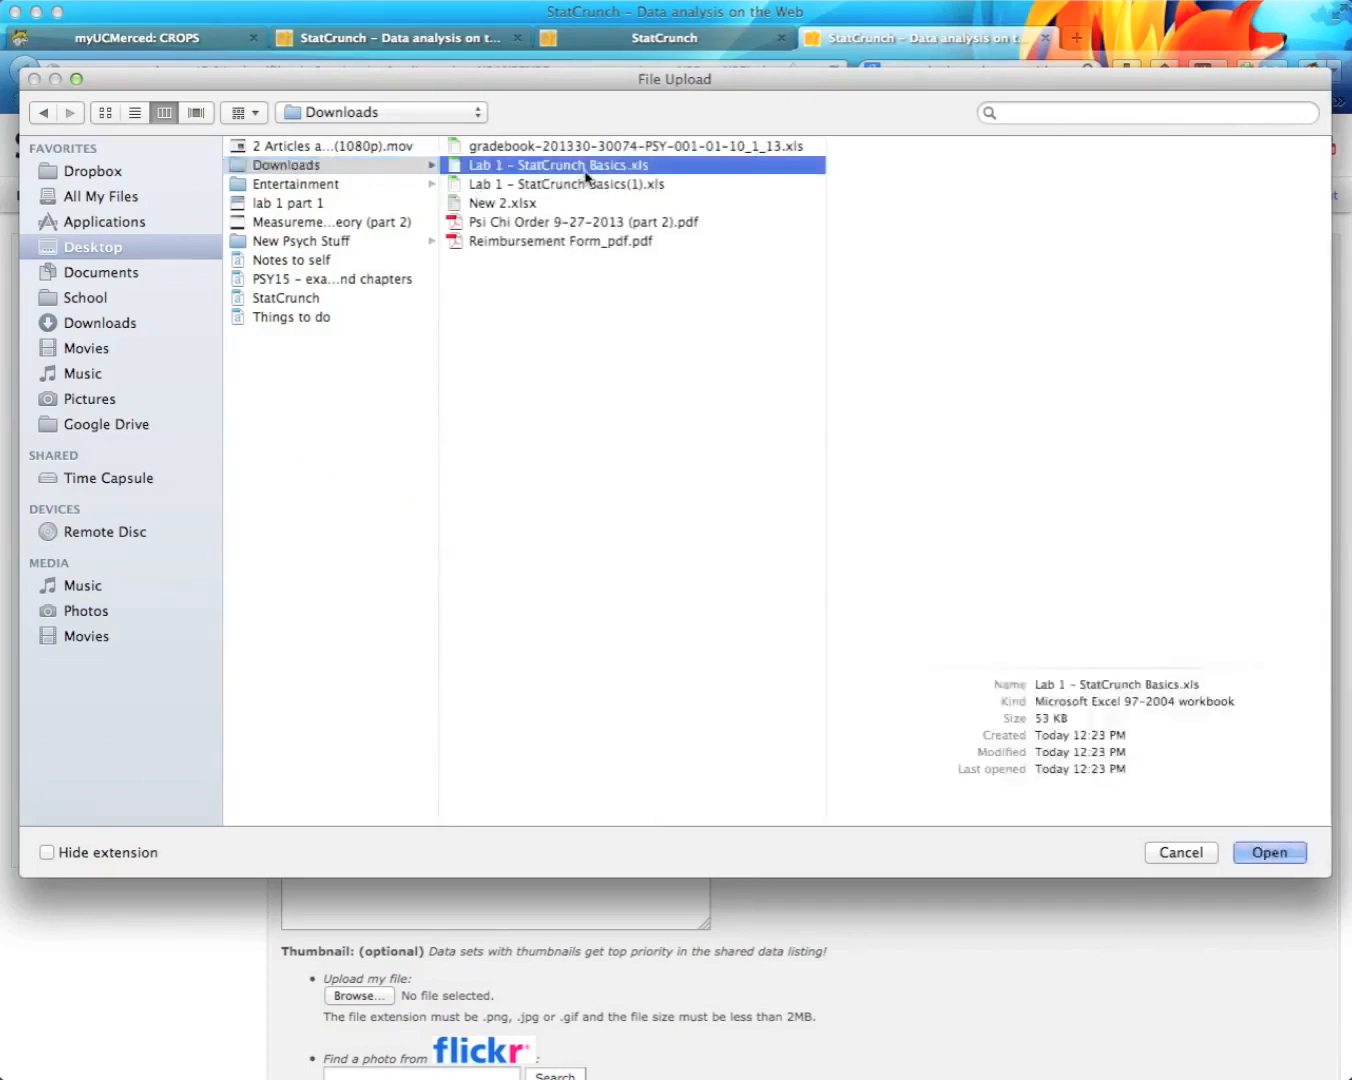
{"action": "left_click", "coordinate": [1268, 853]}
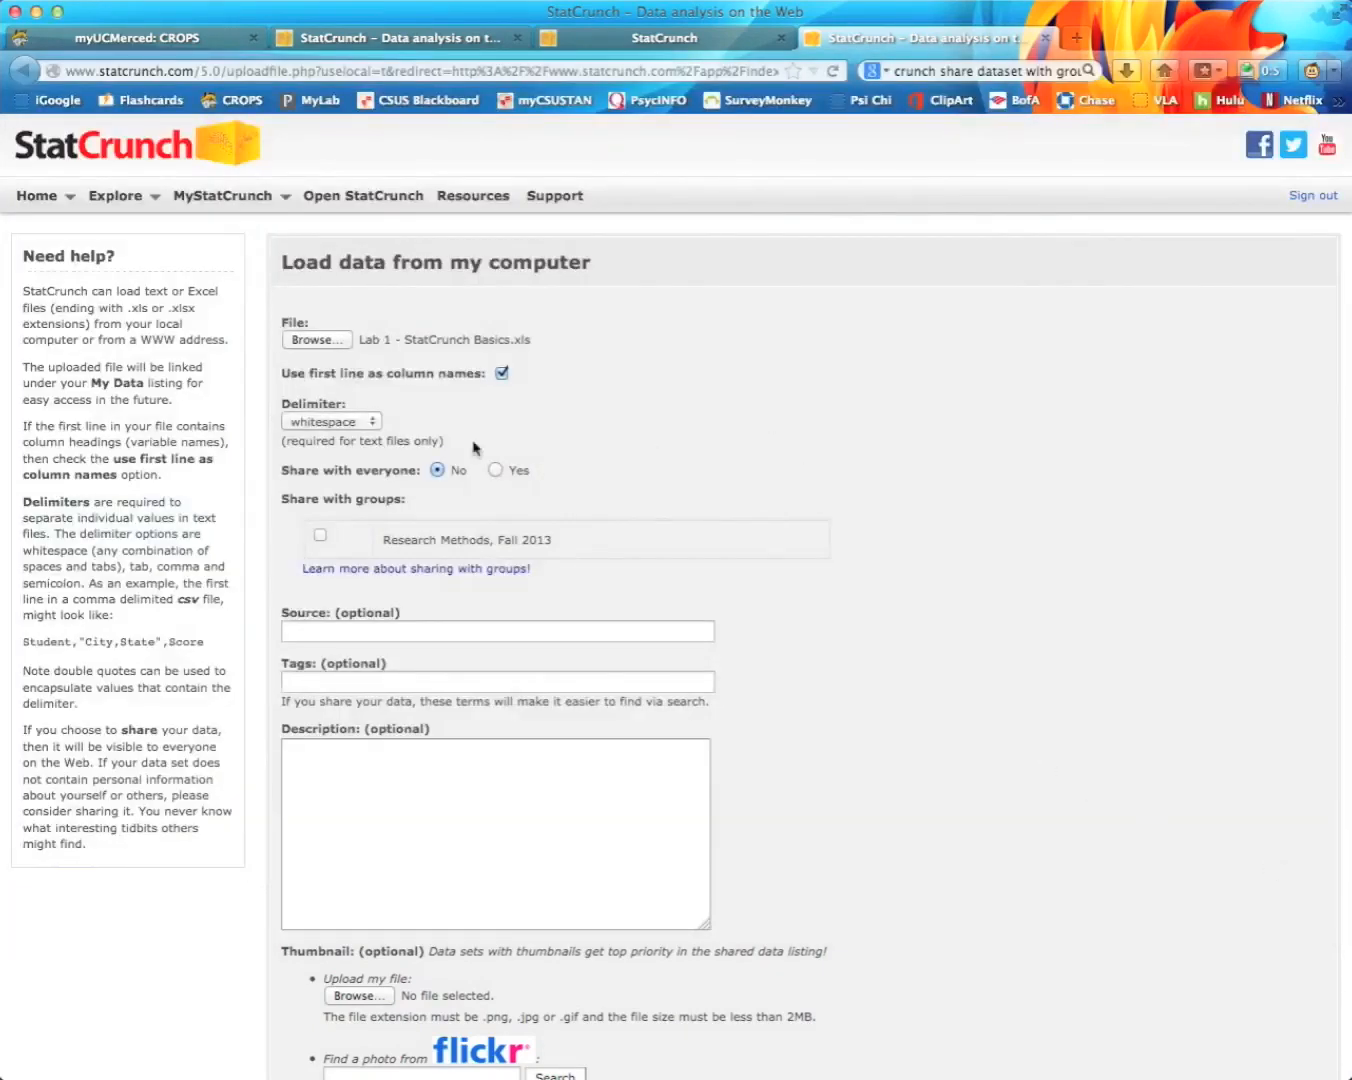
{"action": "scroll", "coordinate": [840, 577], "scroll_direction": "down", "scroll_amount": 8}
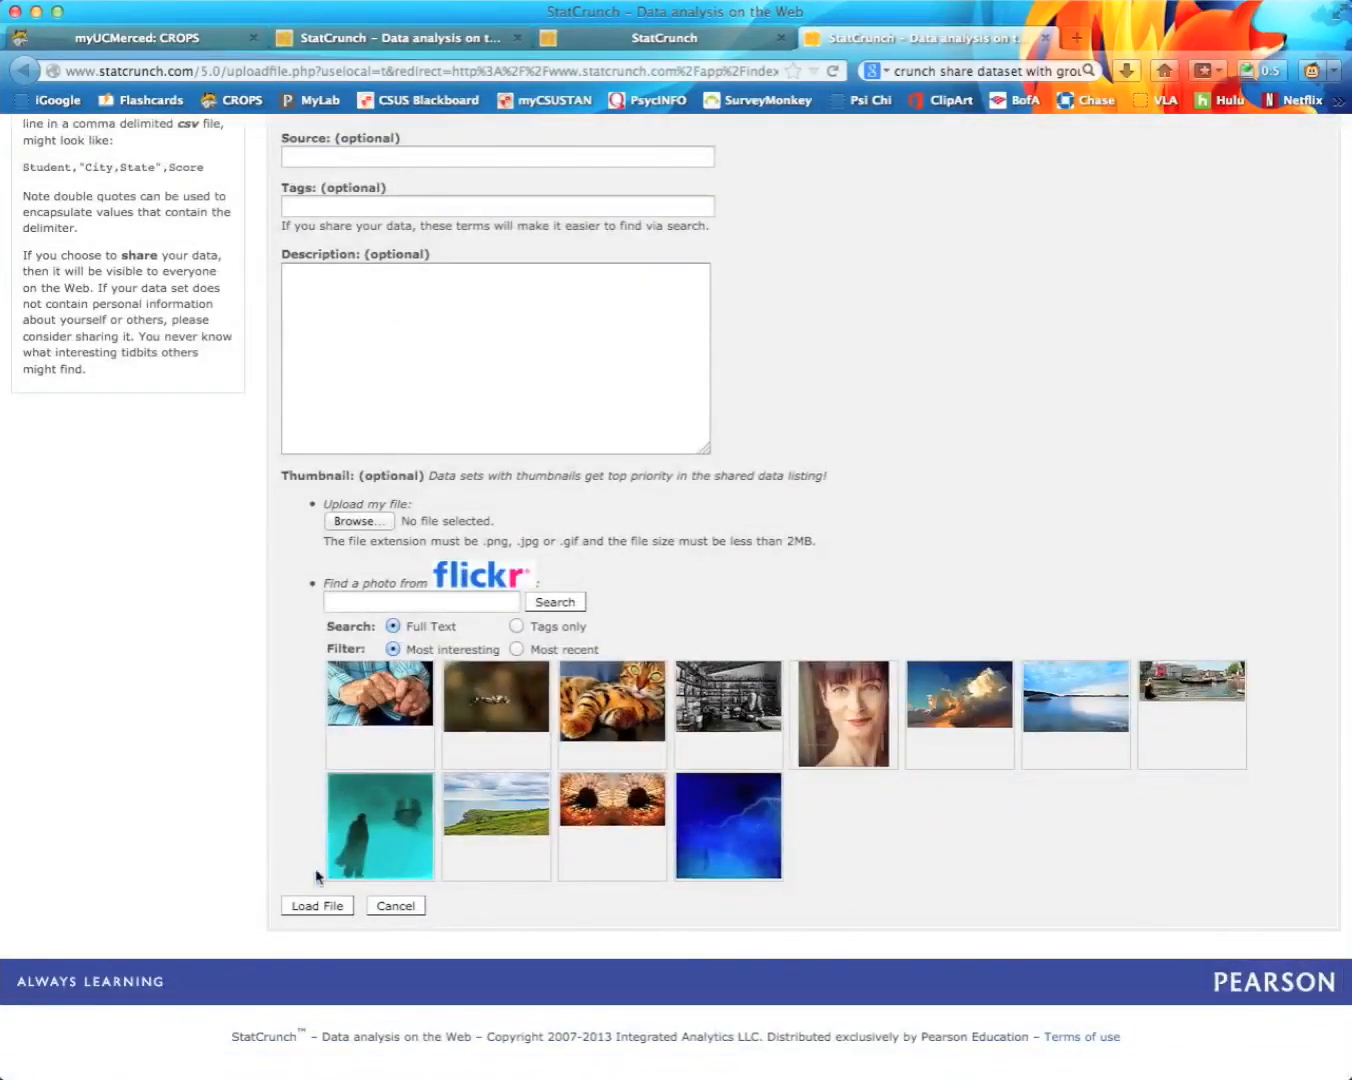
{"action": "left_click", "coordinate": [316, 906]}
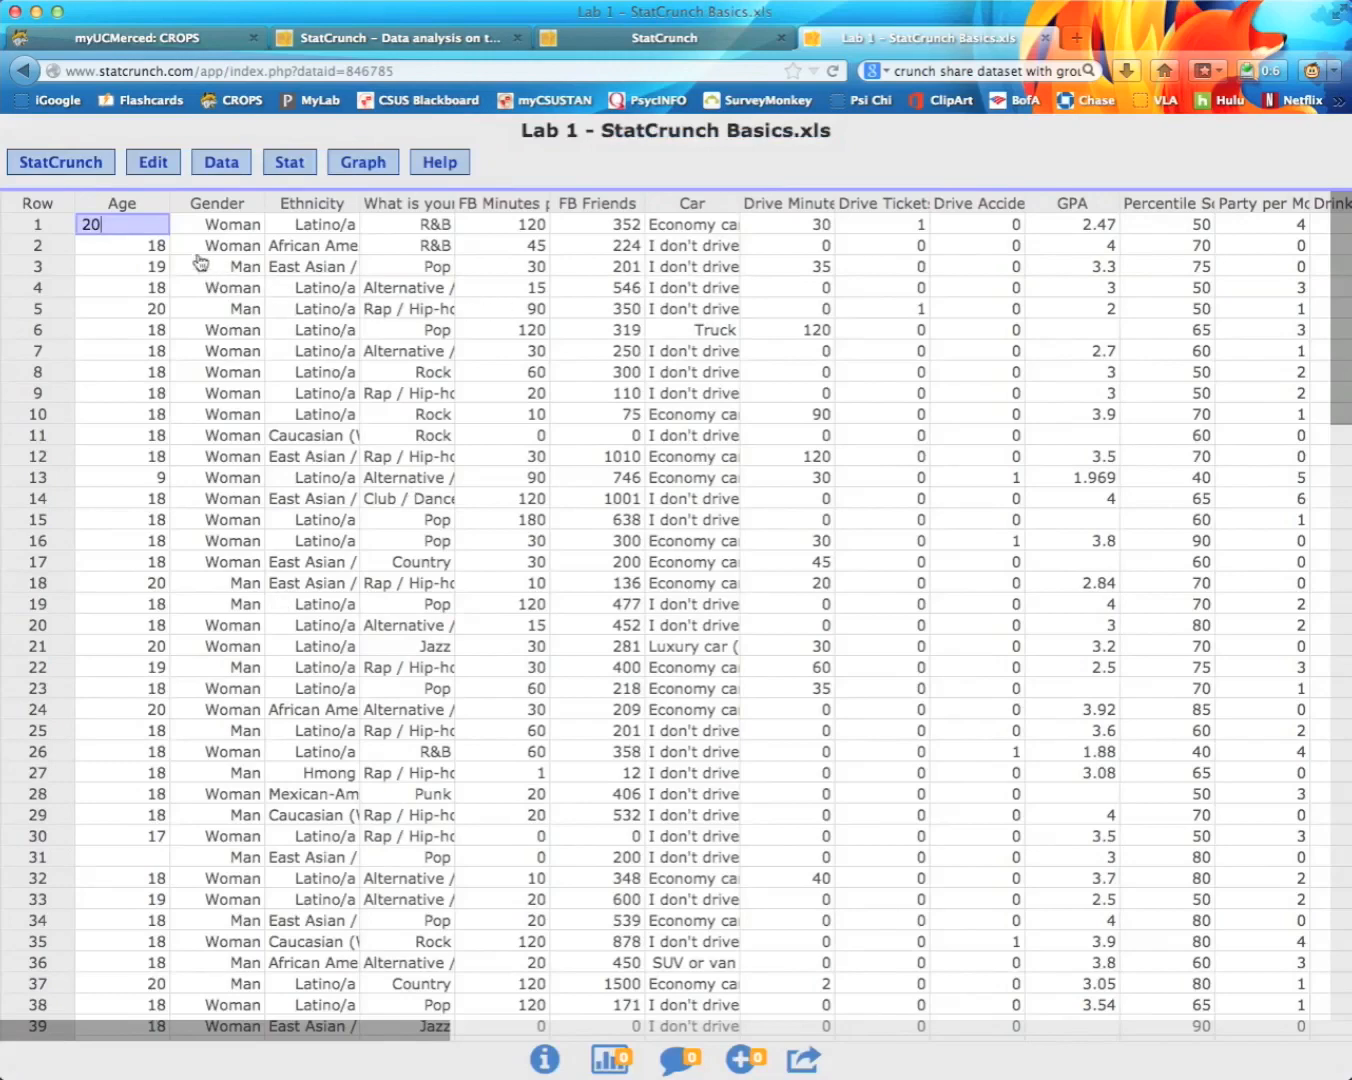
Step: Save Data to My Data with the student's name ending the file name, Overwrite existing file unchecked
{"action": "left_click", "coordinate": [228, 165]}
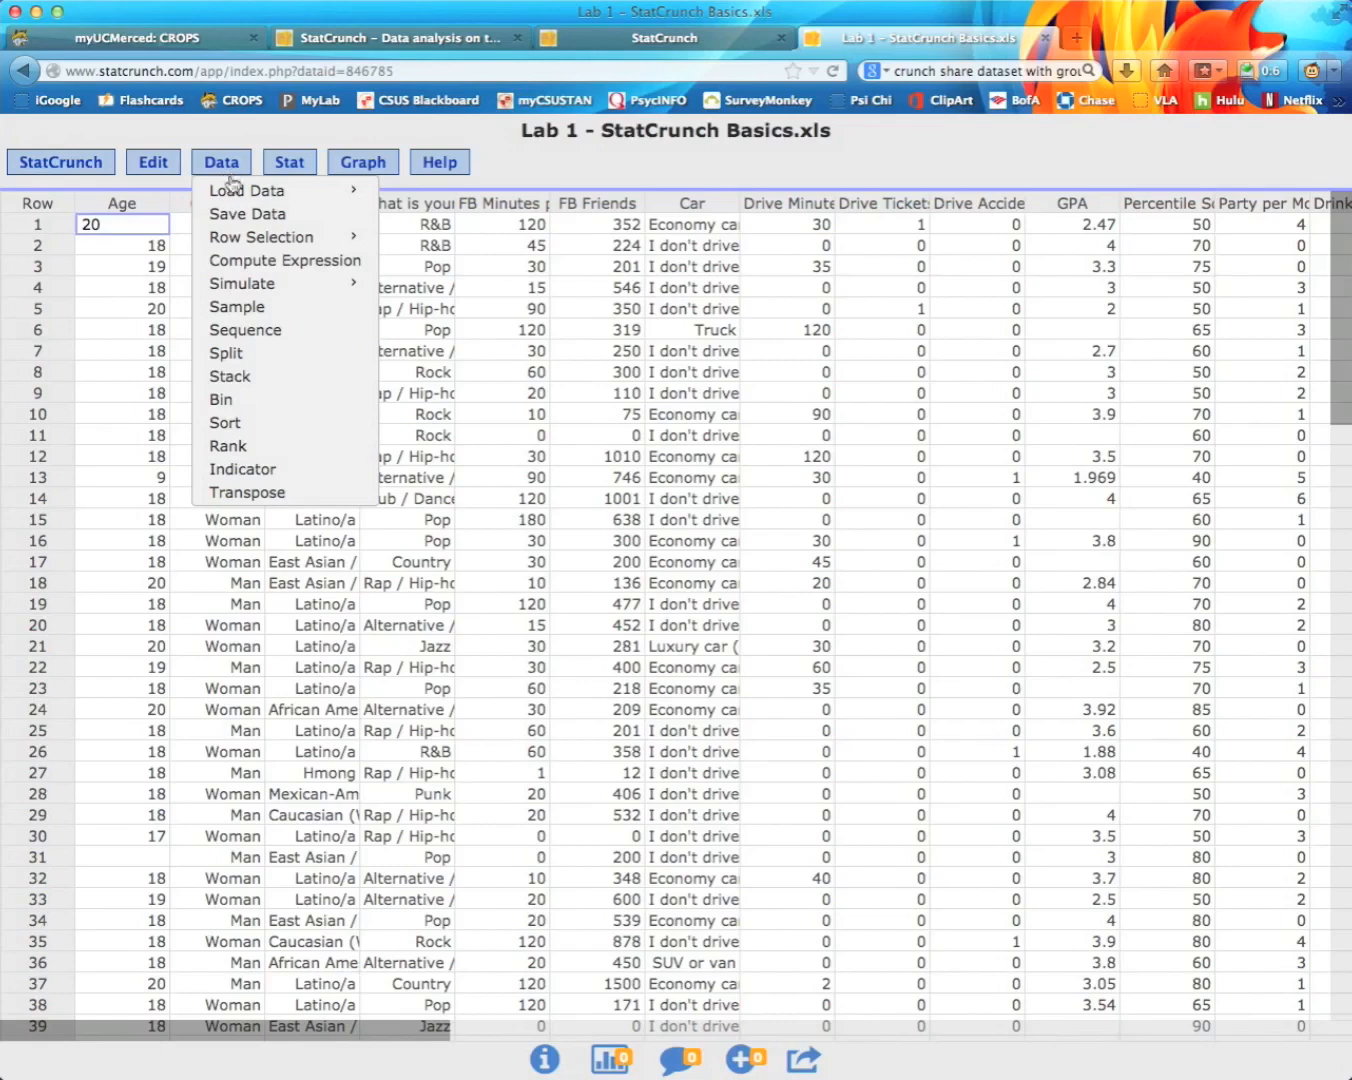
{"action": "left_click", "coordinate": [249, 216]}
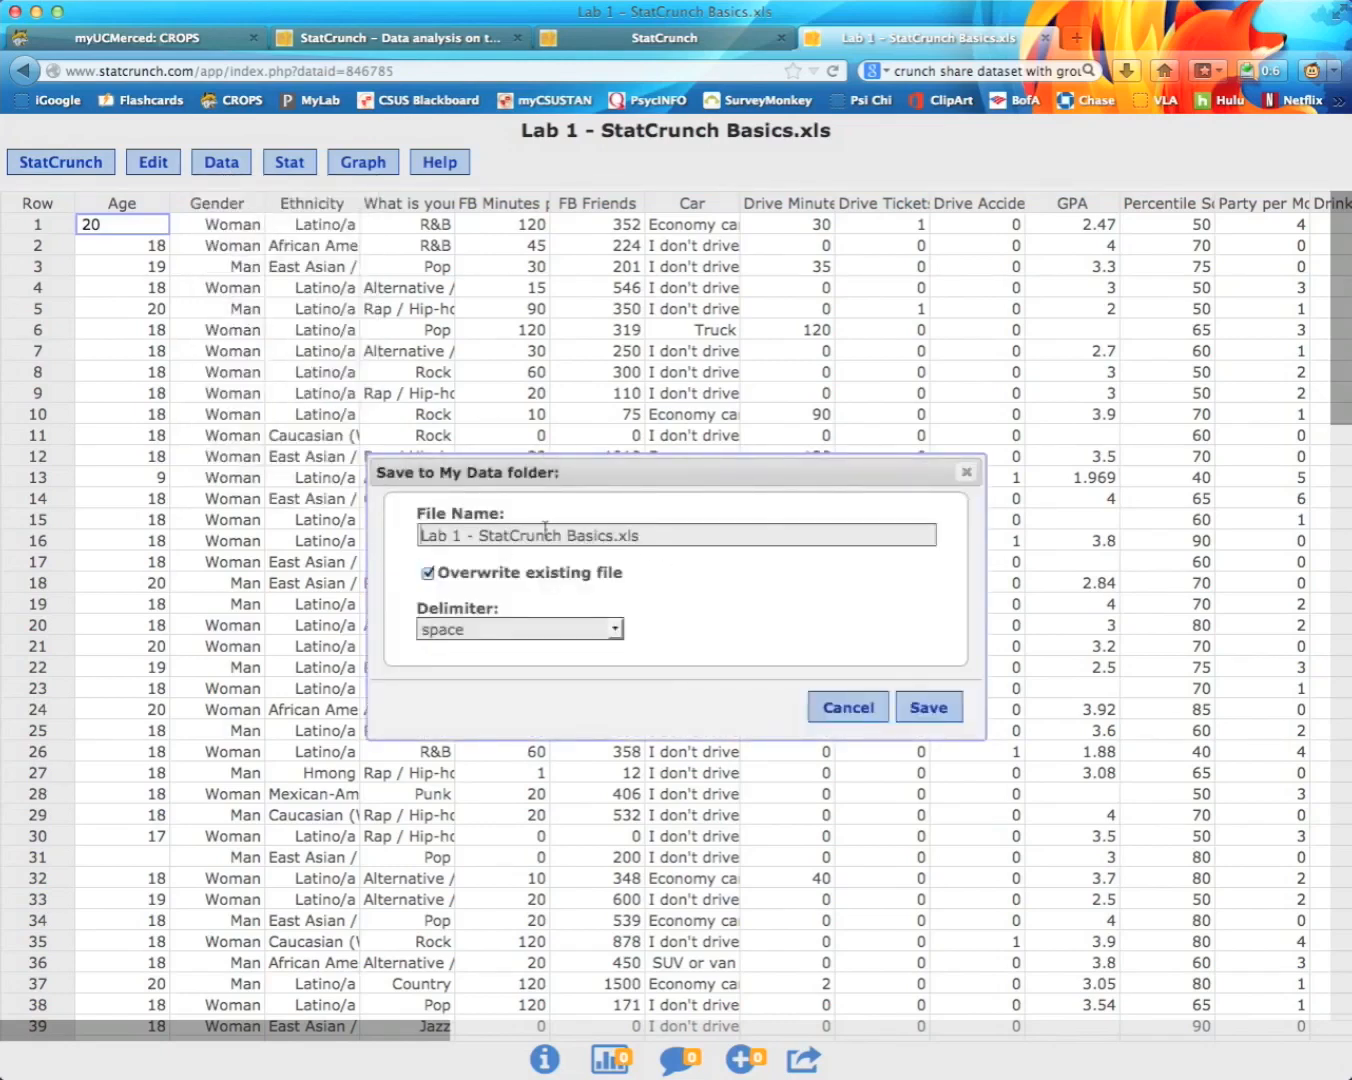
{"action": "left_click_drag", "start_coordinate": [420, 536], "coordinate": [479, 534]}
{"action": "left_click", "coordinate": [684, 536]}
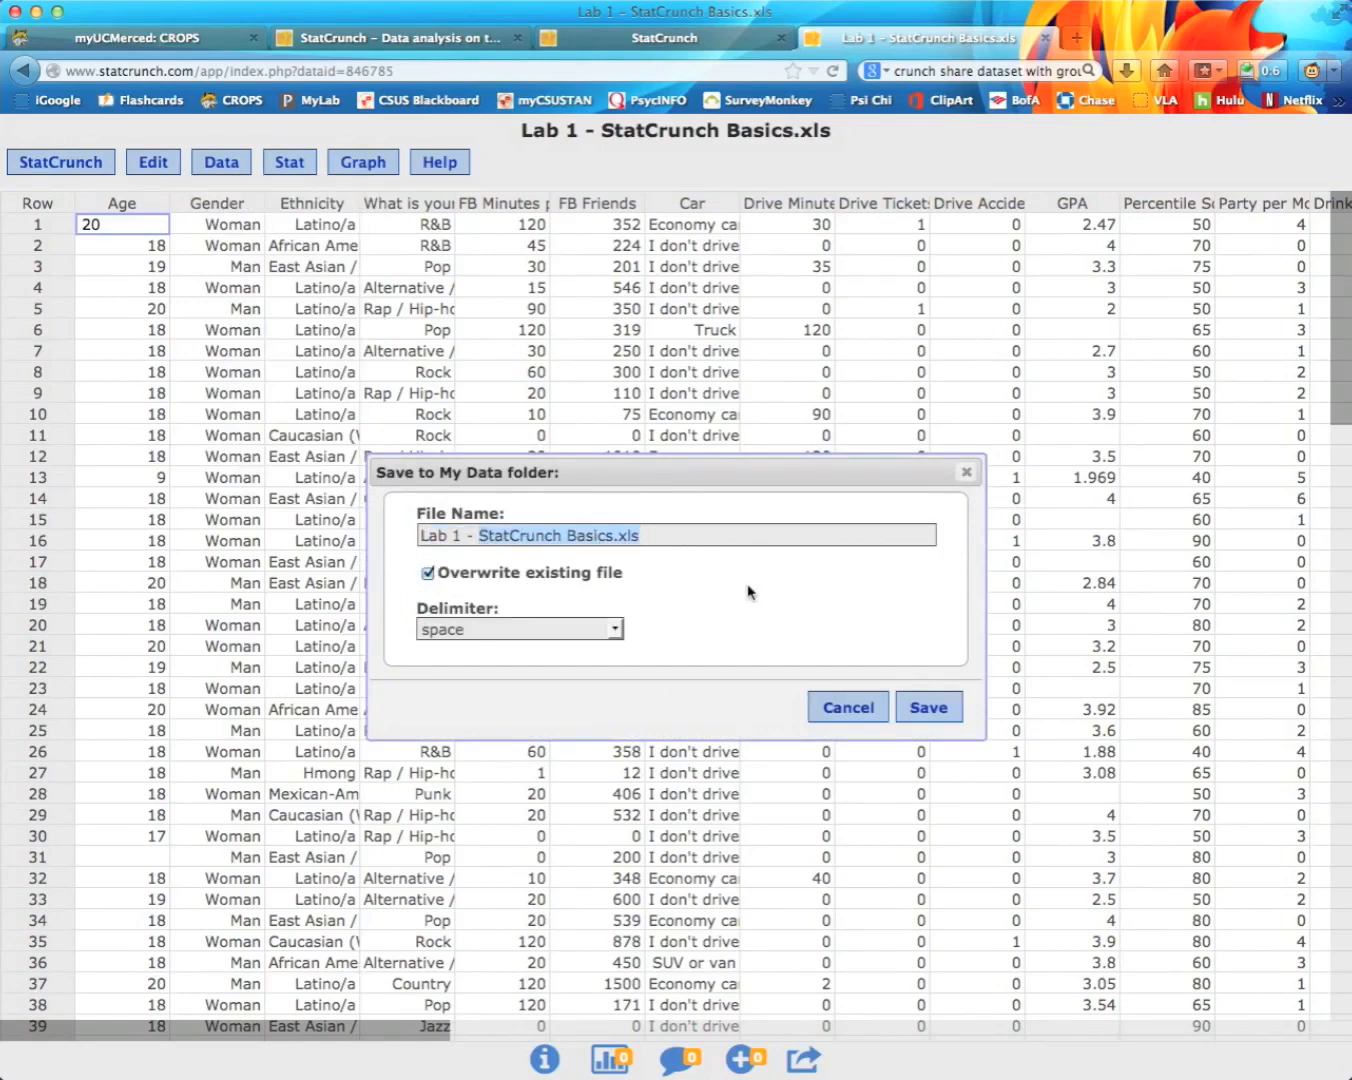
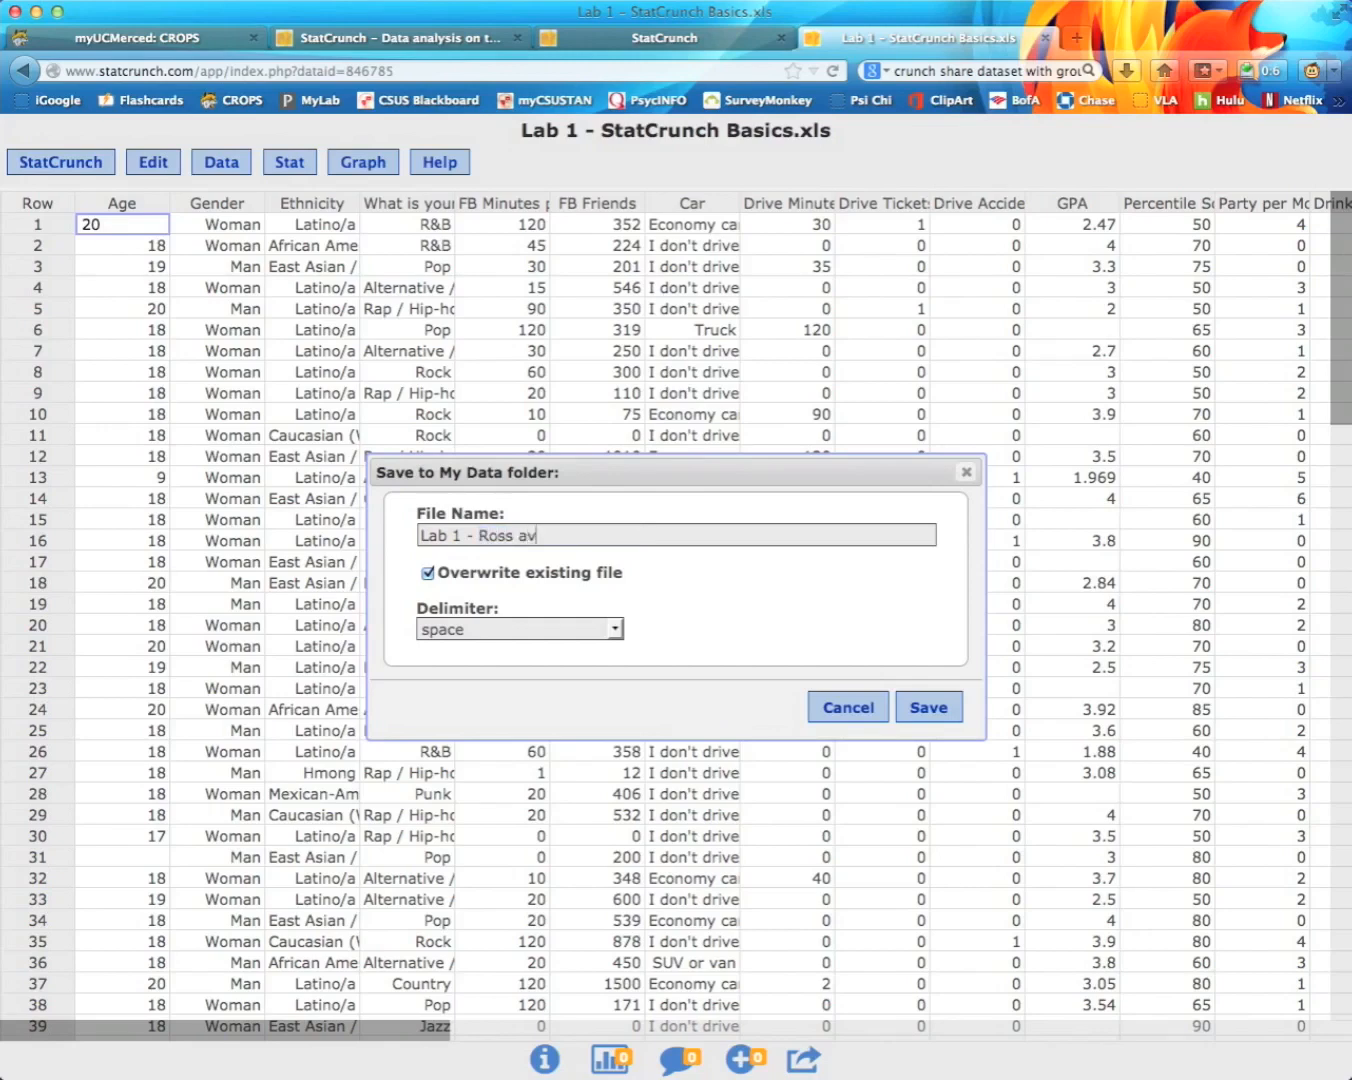
{"action": "left_click_drag", "start_coordinate": [419, 536], "coordinate": [491, 536]}
{"action": "left_click_drag", "start_coordinate": [573, 536], "coordinate": [483, 536]}
{"action": "left_click", "coordinate": [483, 535]}
{"action": "left_click", "coordinate": [427, 575]}
{"action": "left_click", "coordinate": [914, 710]}
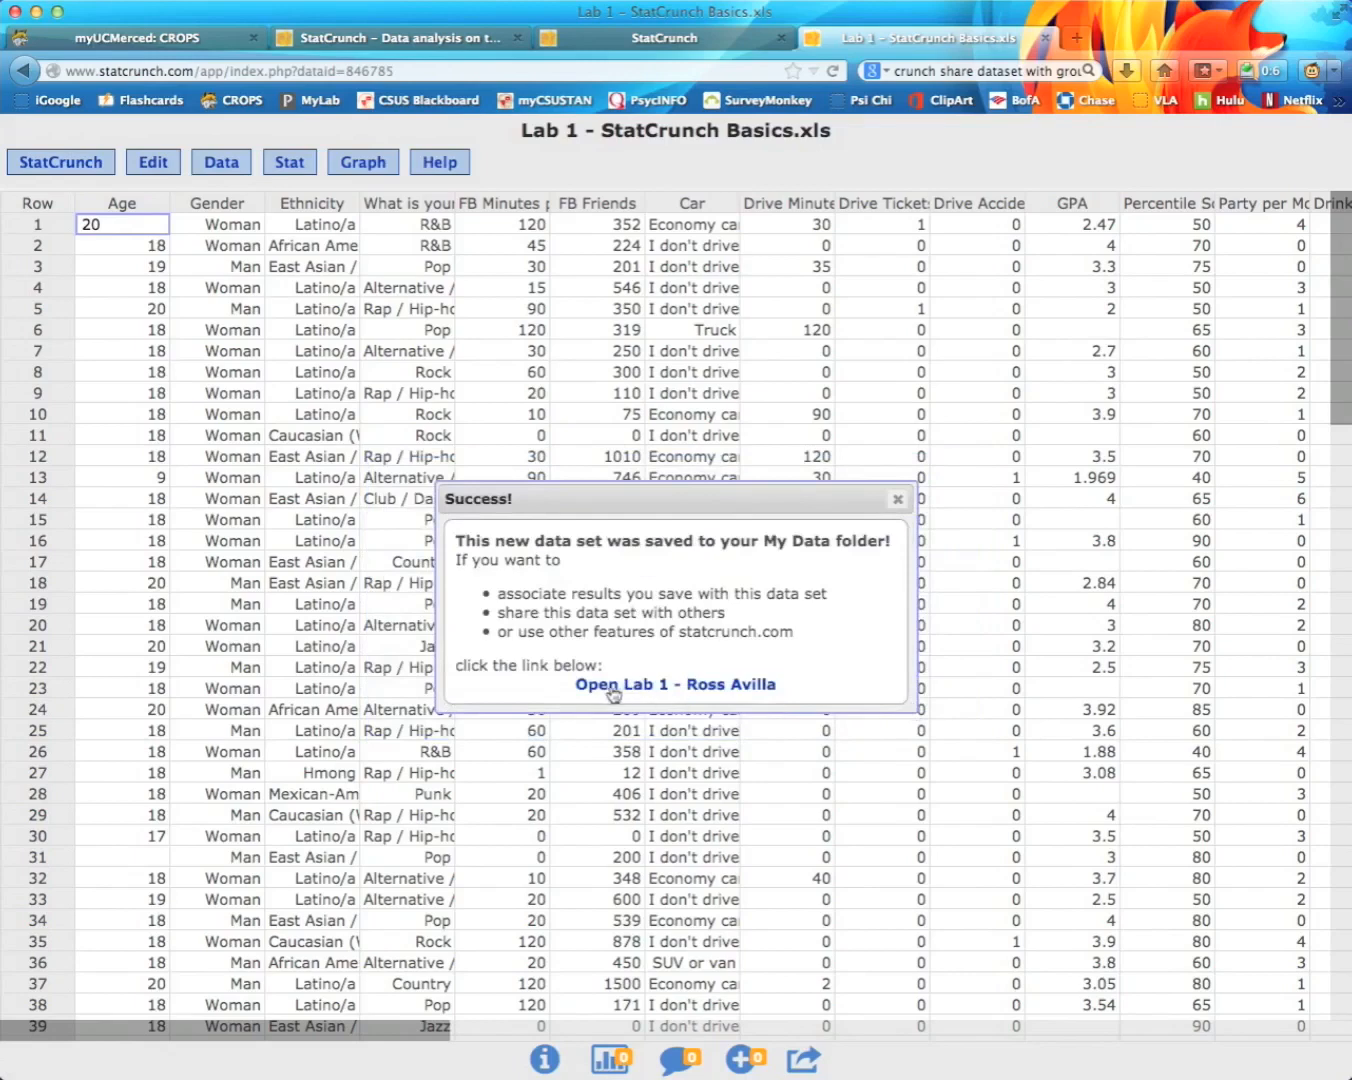
{"action": "left_click", "coordinate": [898, 500]}
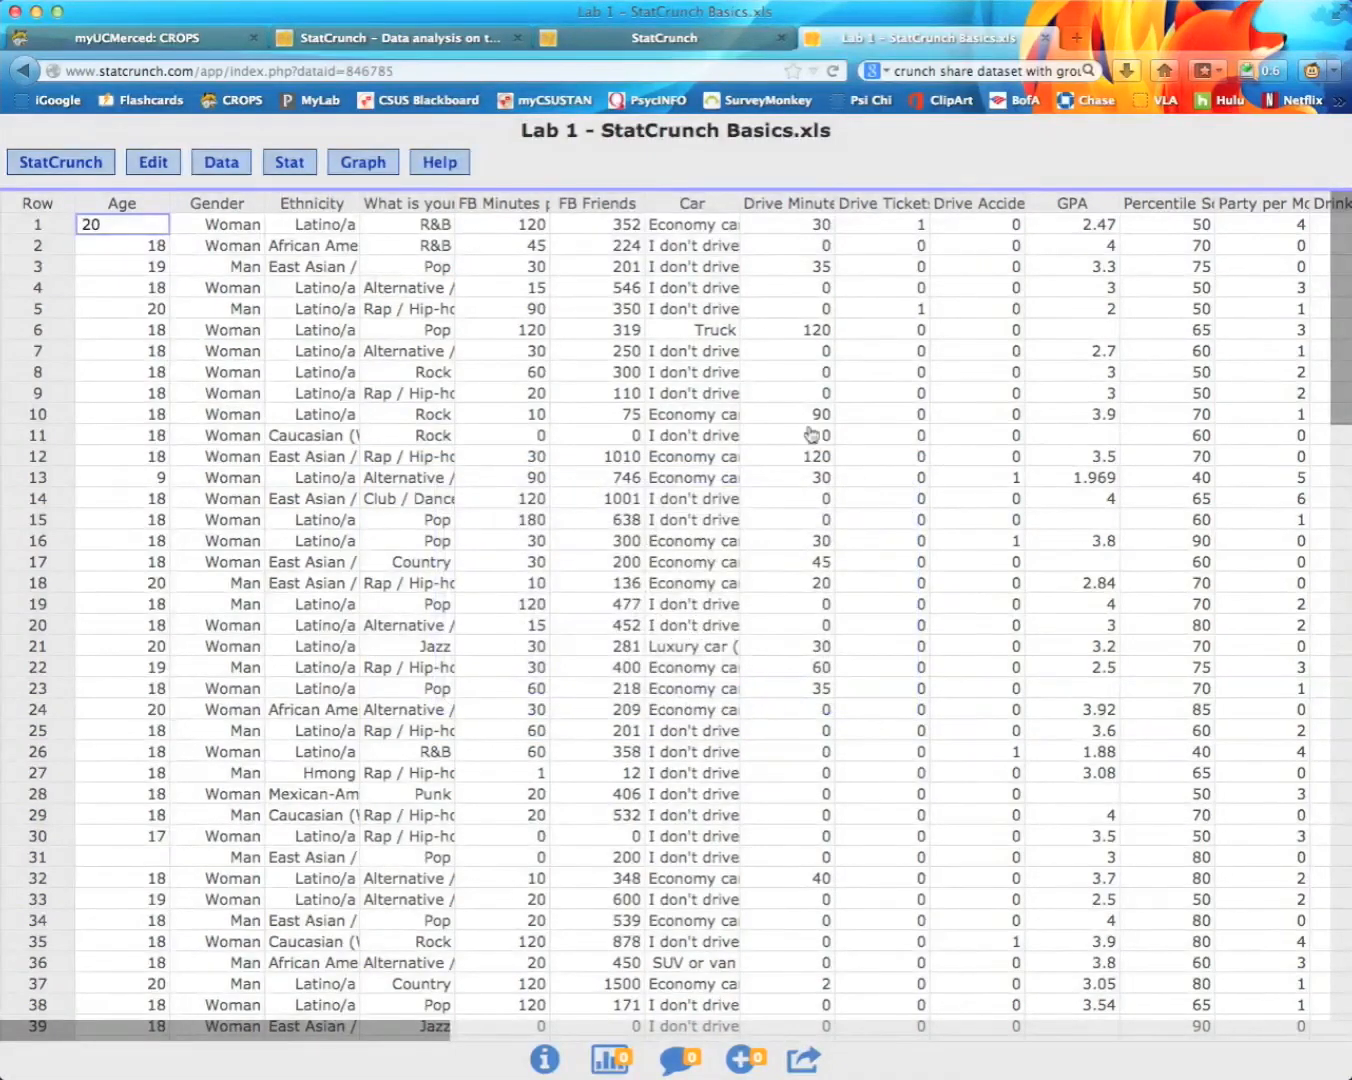
Step: Open My Data to confirm the new Lab 1 copy is listed, then switch to the Untitled tab
{"action": "left_click", "coordinate": [464, 40]}
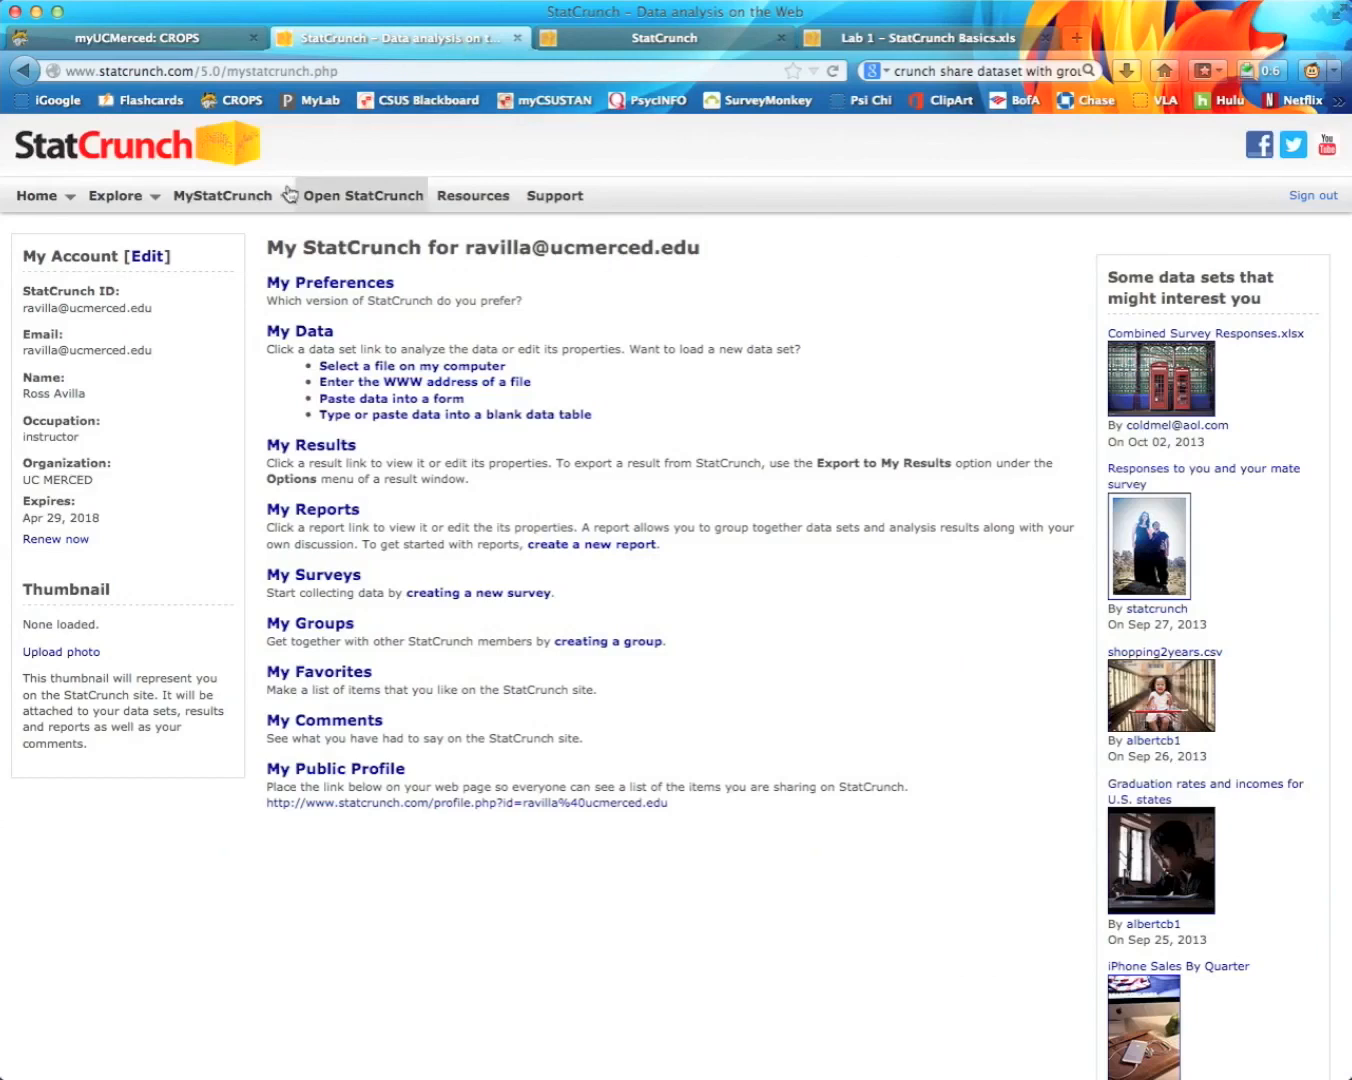
{"action": "left_click", "coordinate": [236, 198]}
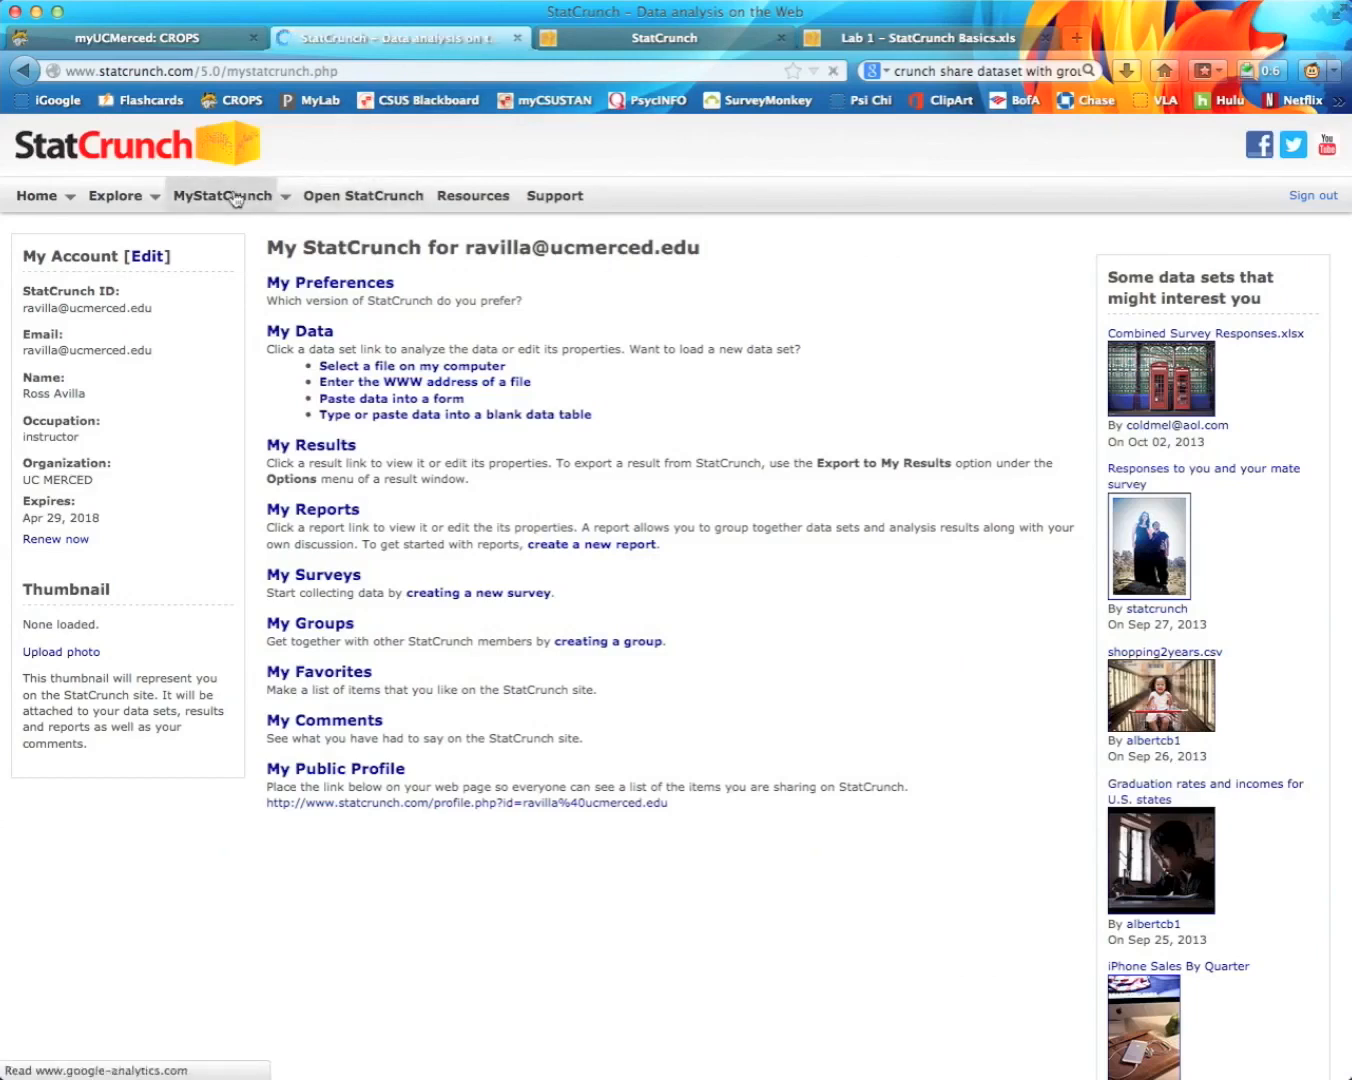
{"action": "left_click", "coordinate": [296, 336]}
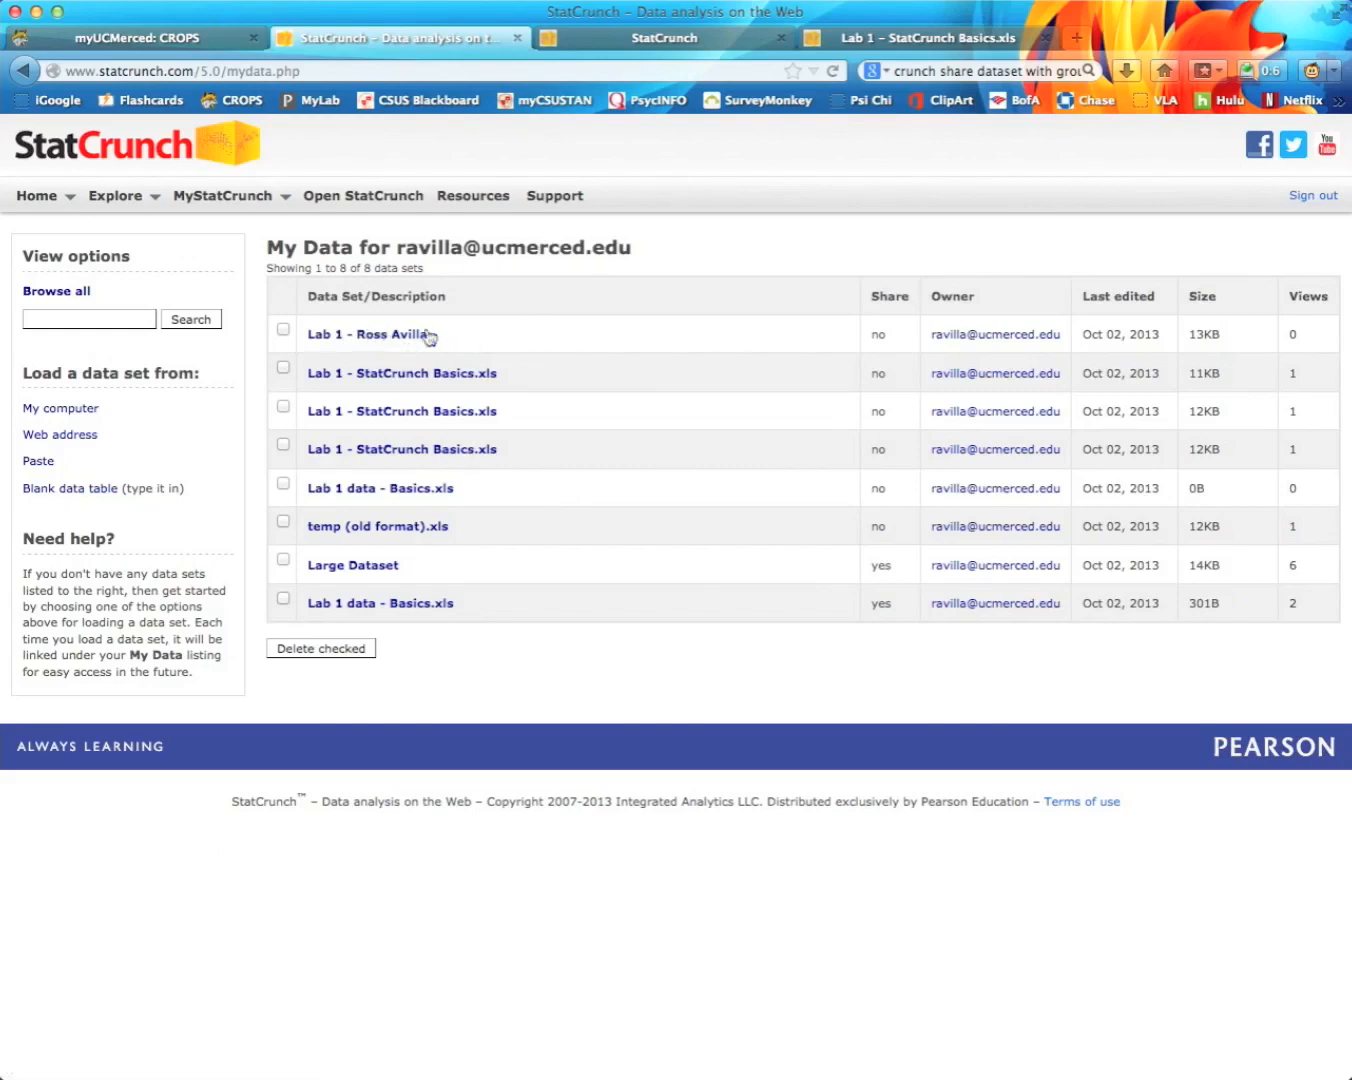
{"action": "left_click", "coordinate": [642, 42]}
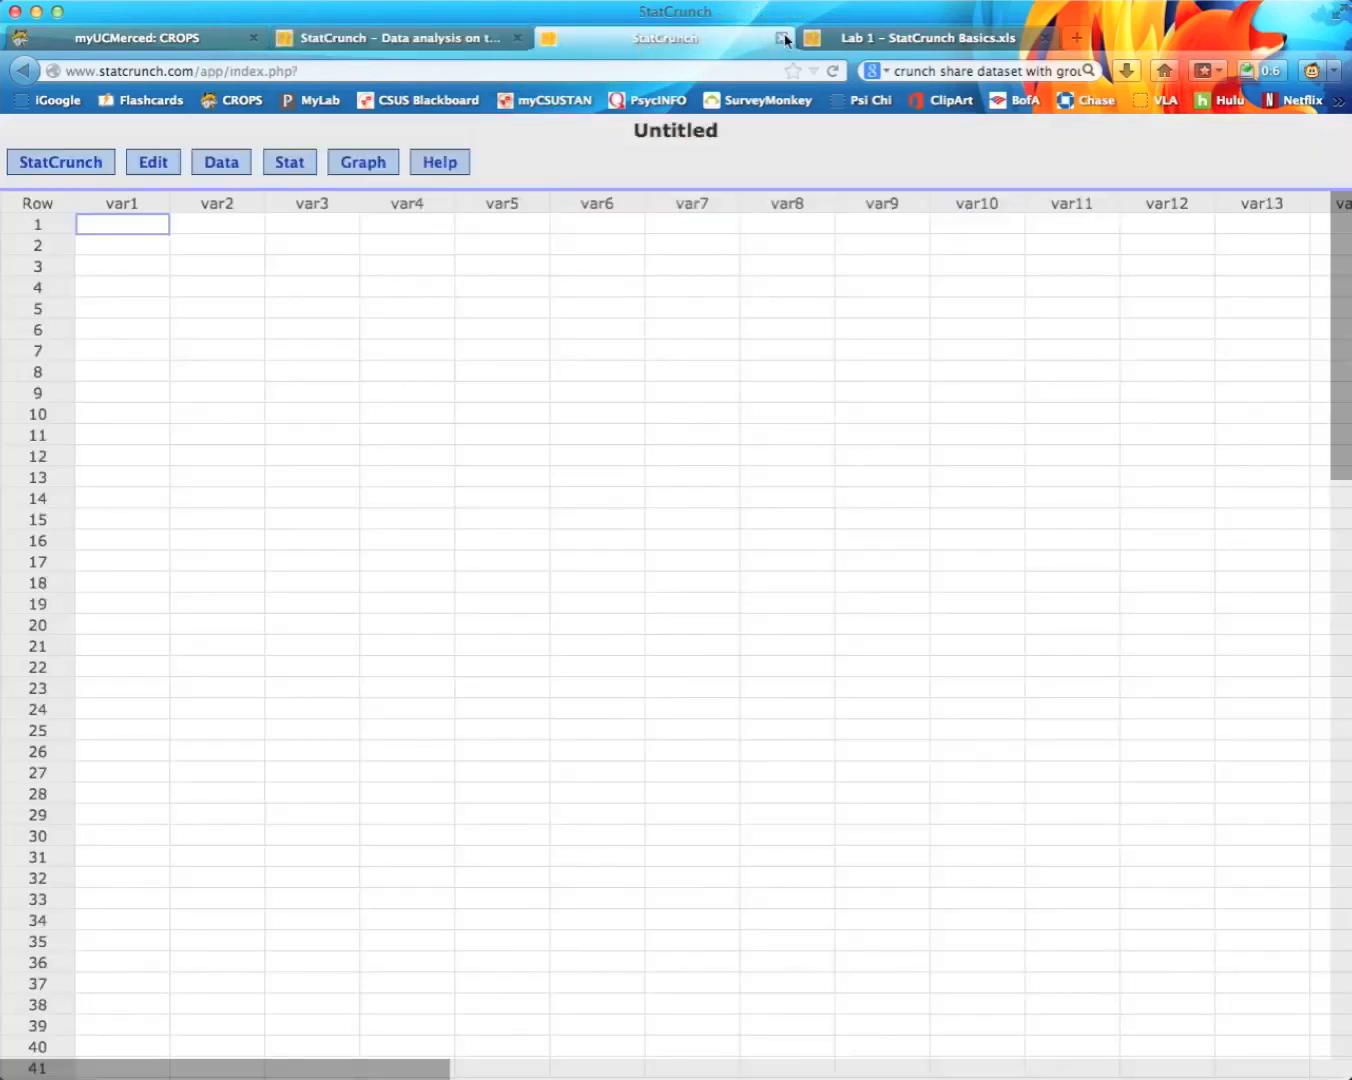
Step: Close the empty Untitled StatCrunch browser tab
{"action": "left_click", "coordinate": [781, 38]}
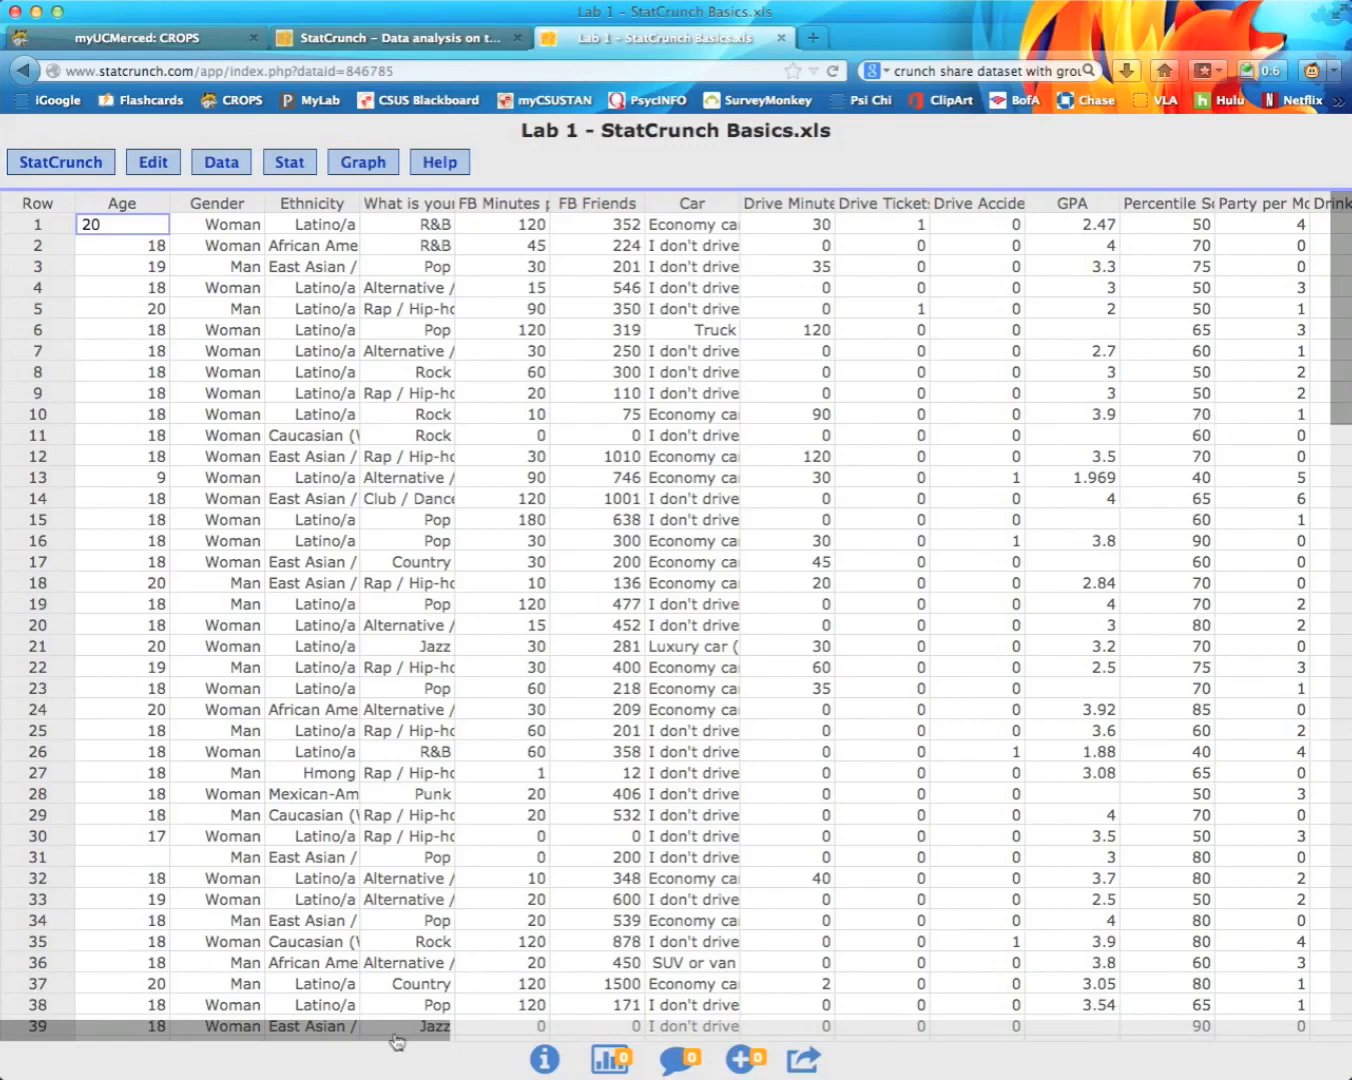
{"action": "left_click_drag", "start_coordinate": [407, 1030], "coordinate": [574, 1037]}
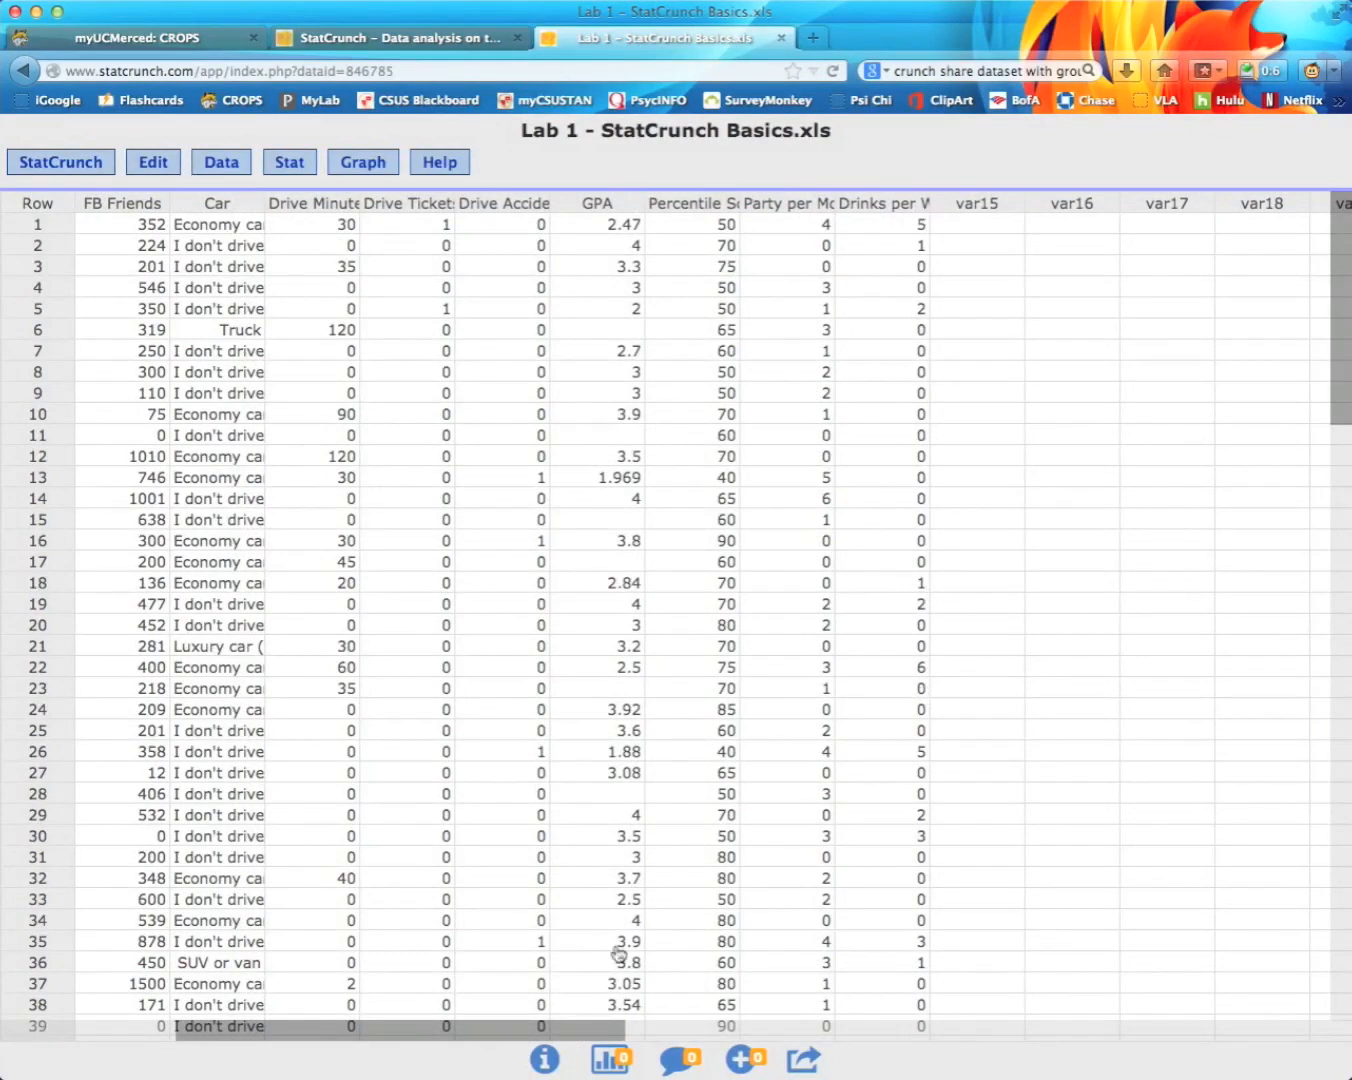
{"action": "left_click_drag", "start_coordinate": [518, 1033], "coordinate": [270, 1030]}
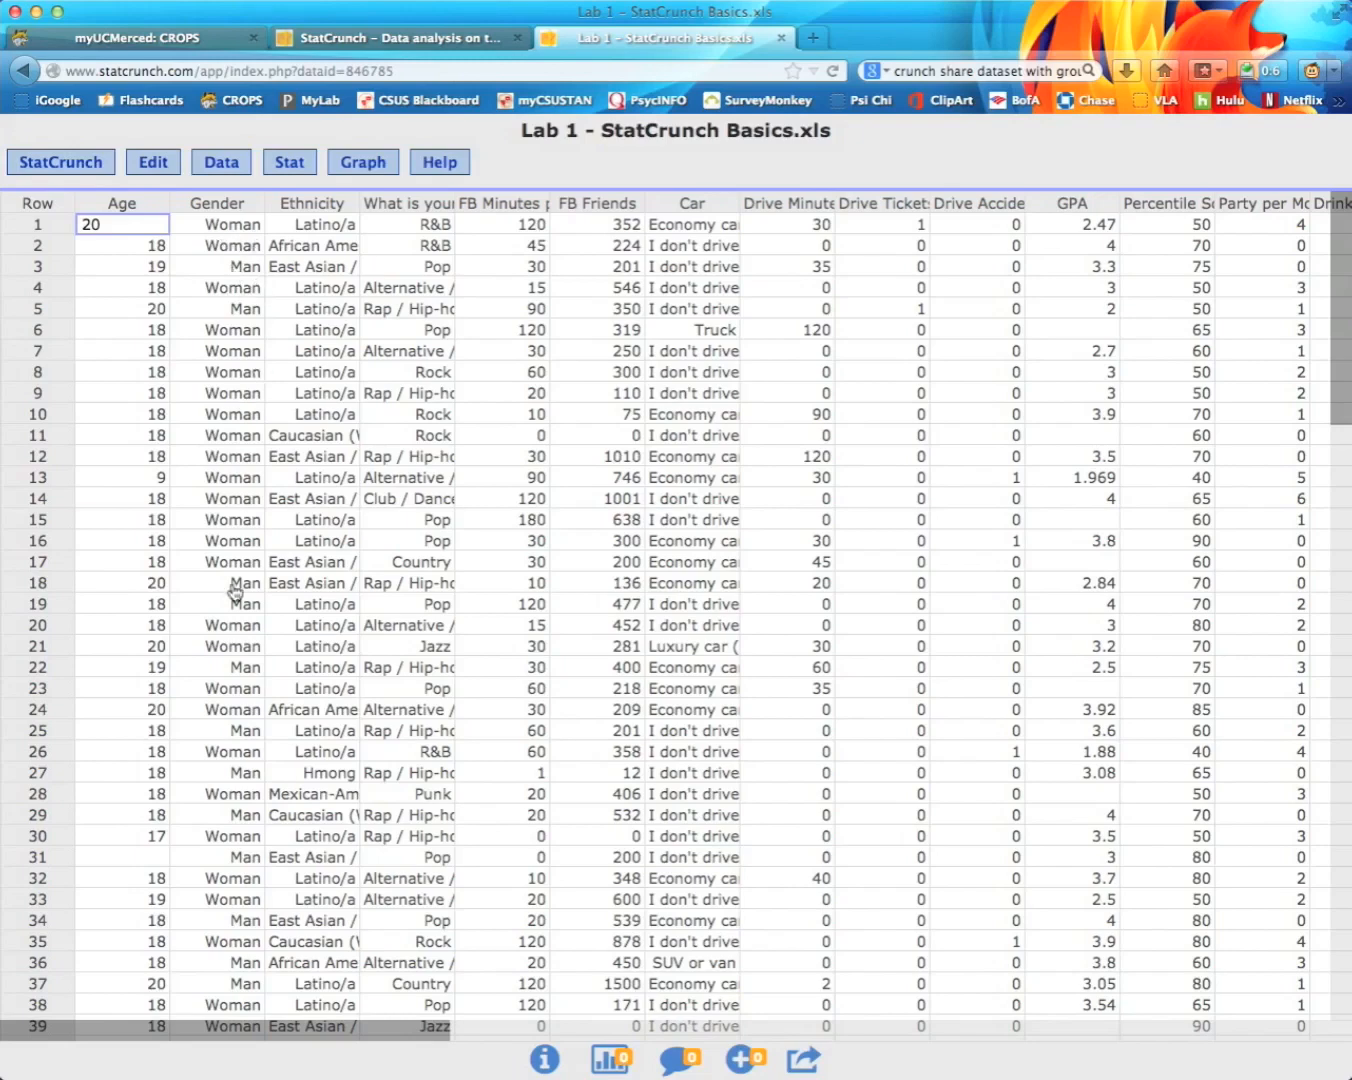
Step: Choose Stat > Tables > Frequency for the lab dataset
{"action": "left_click", "coordinate": [304, 172]}
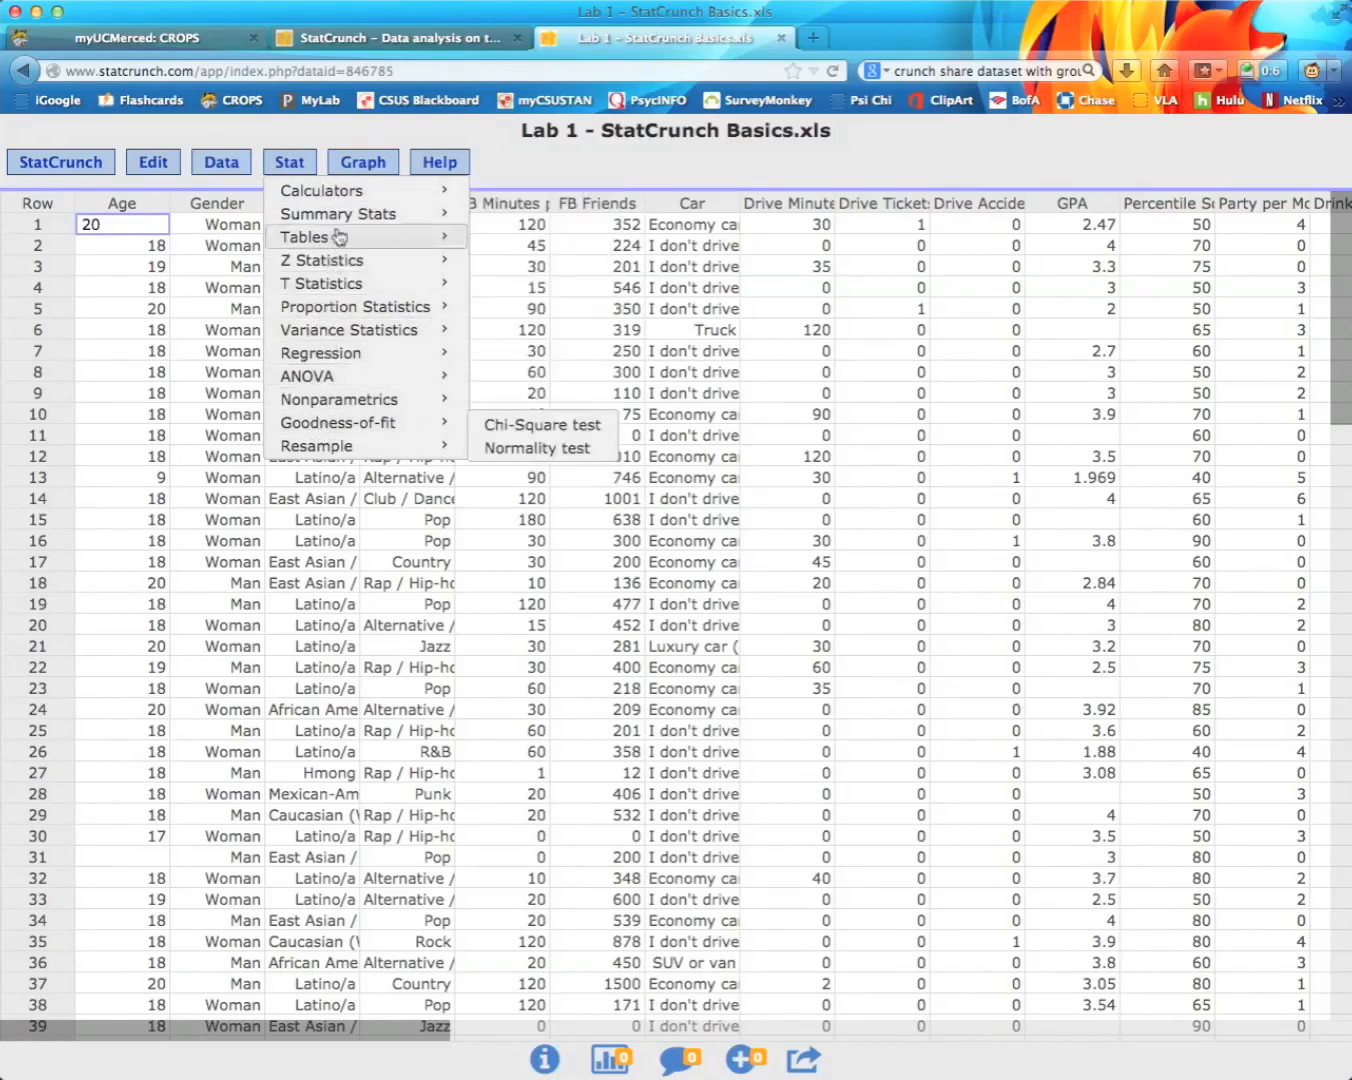
{"action": "mouse_move", "coordinate": [342, 221]}
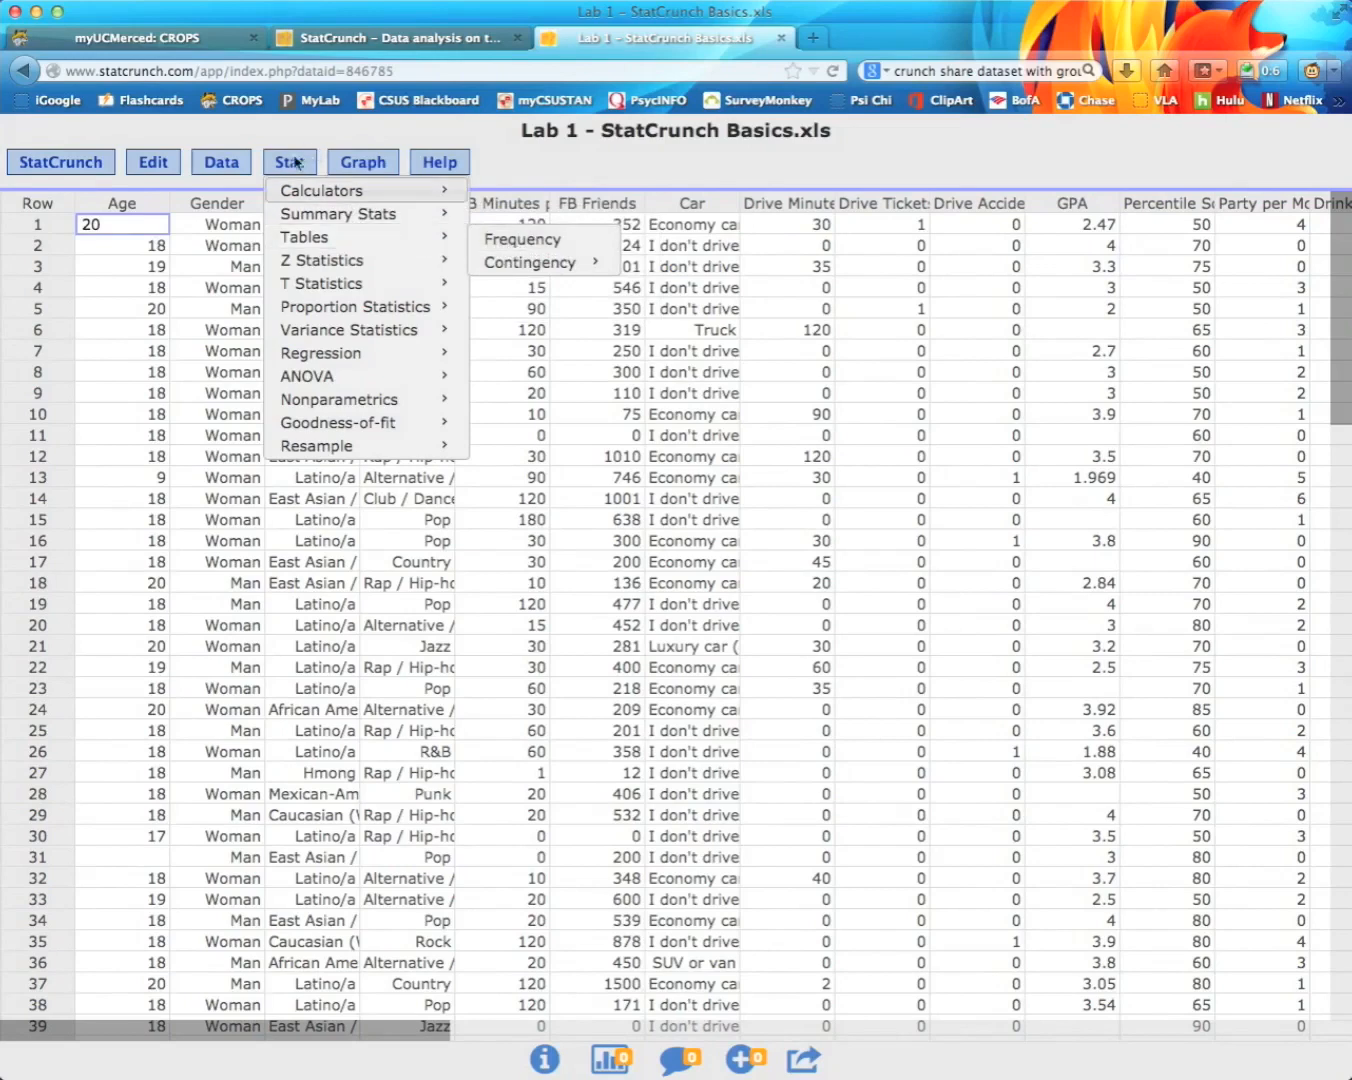
{"action": "left_click", "coordinate": [496, 247]}
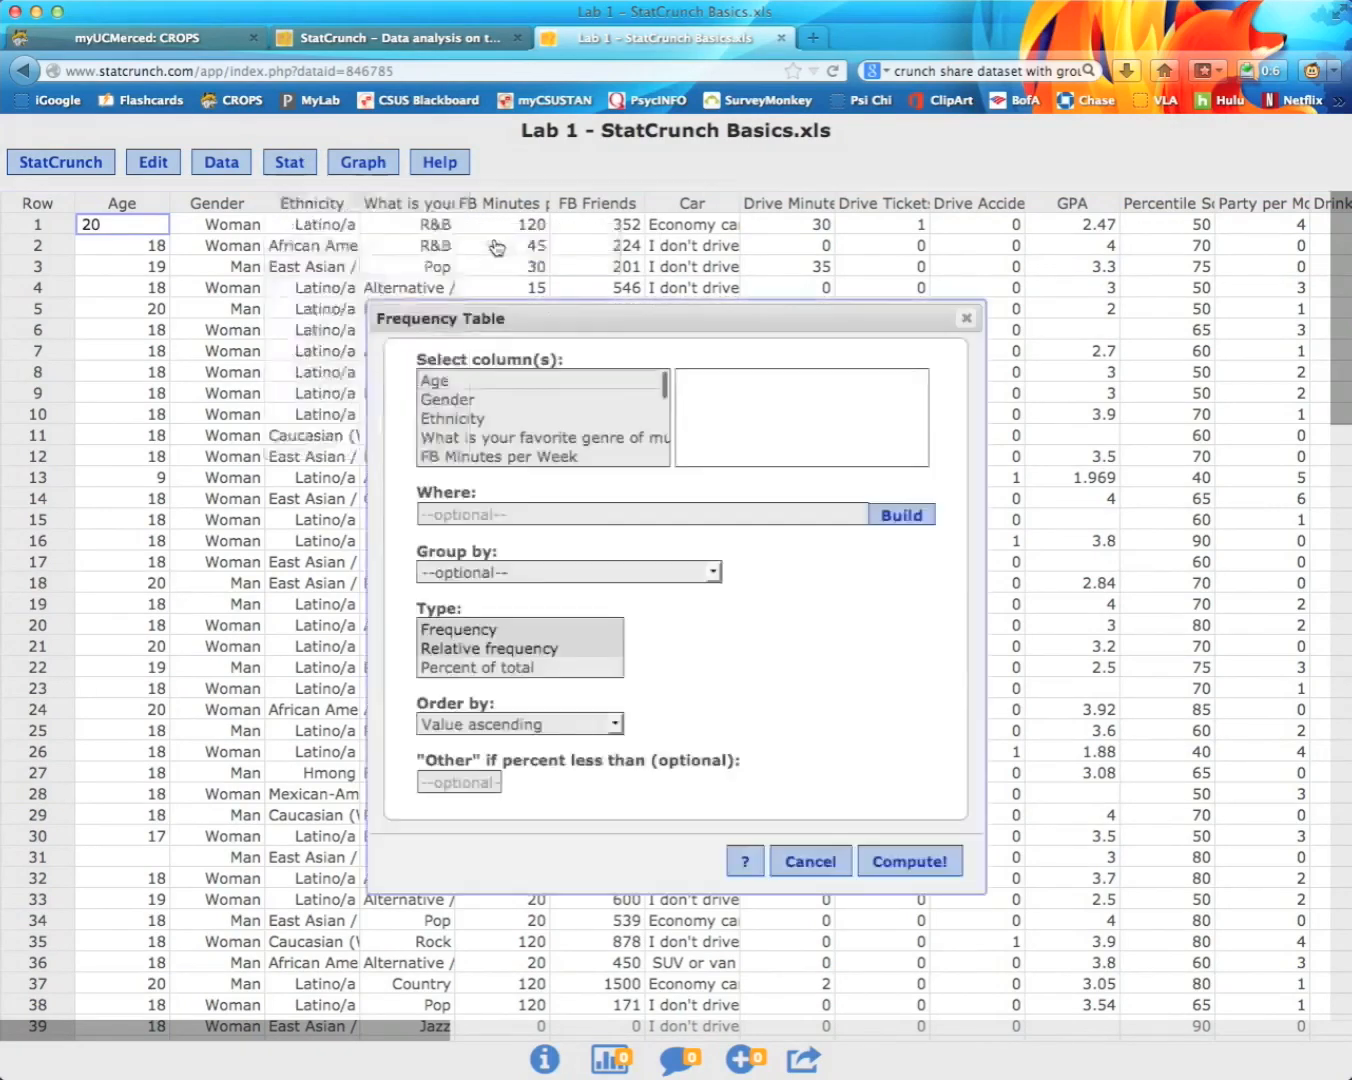
Step: Select Gender as the only column for the frequency table
{"action": "left_click", "coordinate": [455, 402]}
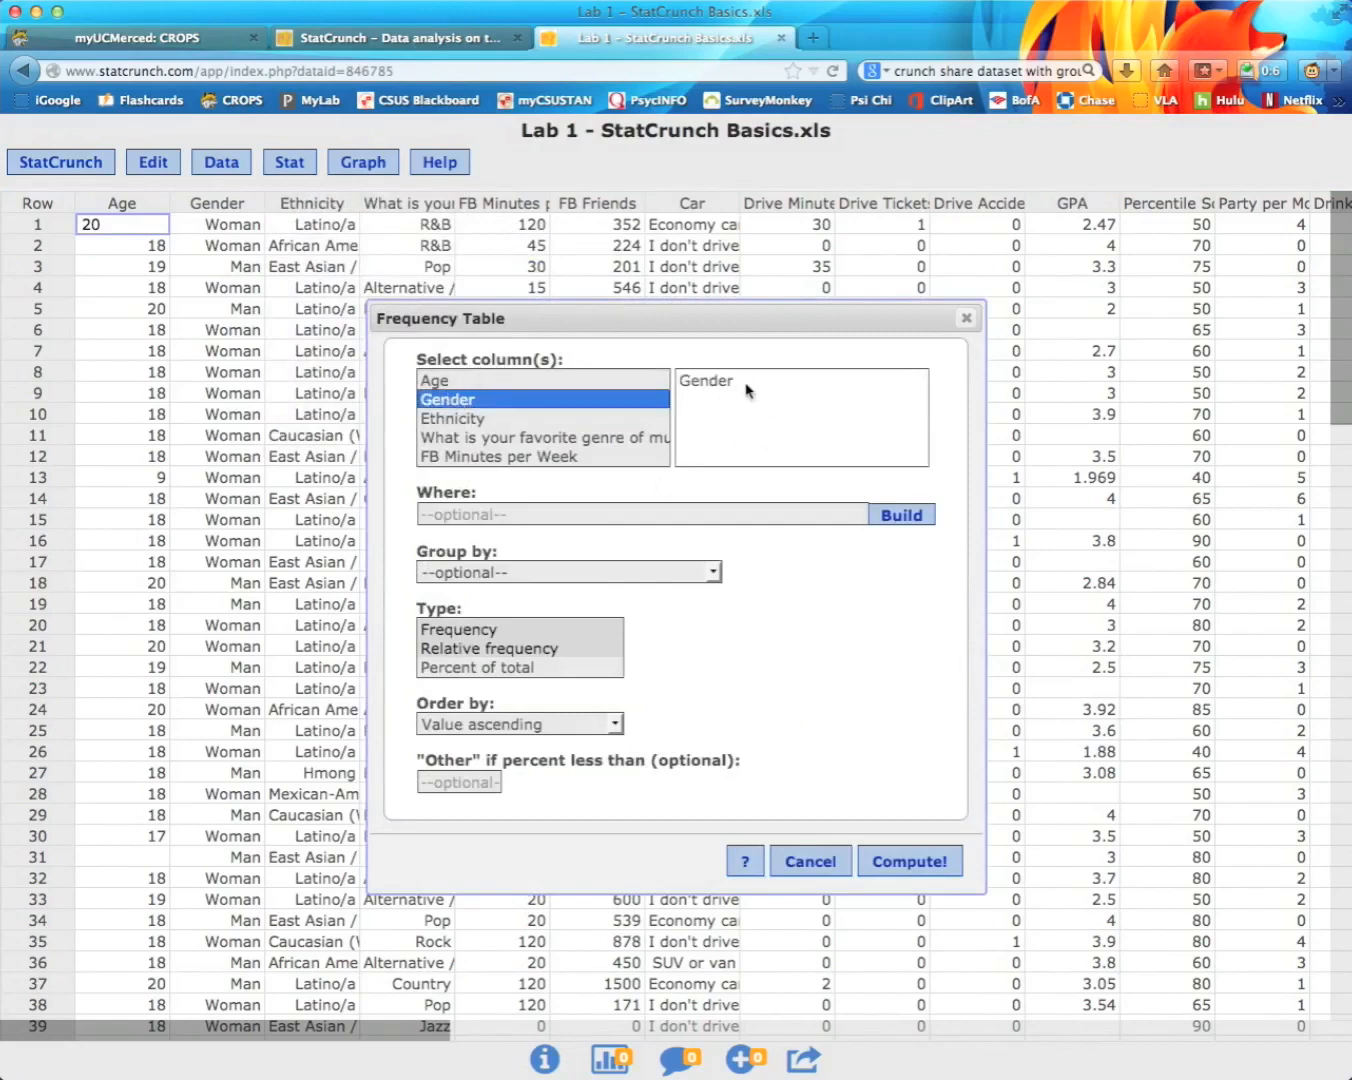
{"action": "left_click", "coordinate": [446, 382]}
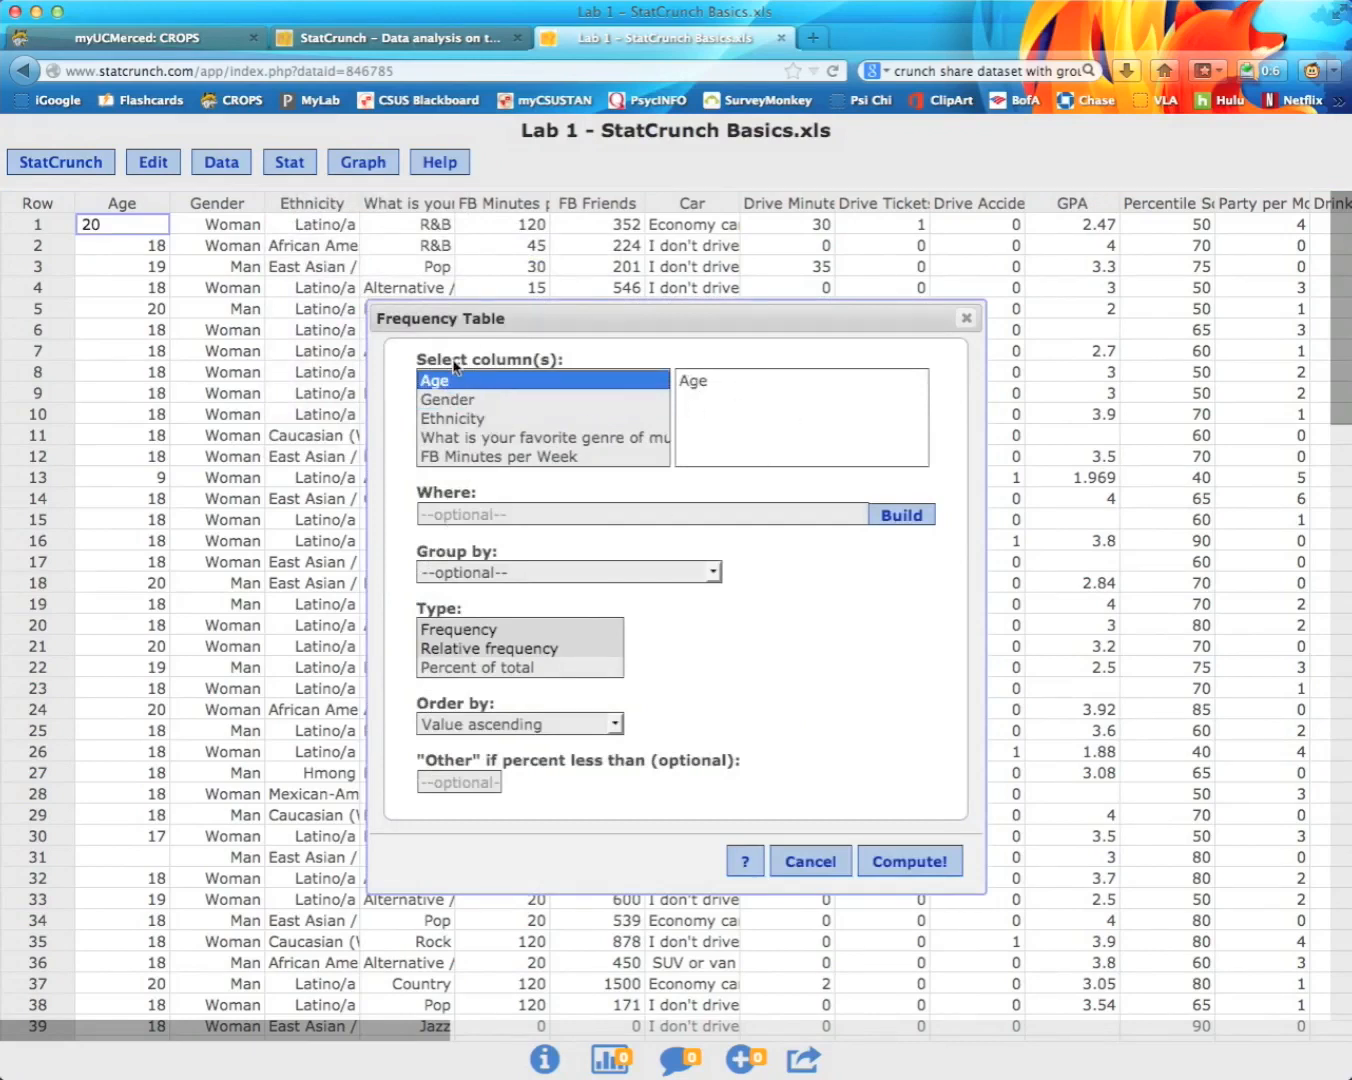
{"action": "left_click", "coordinate": [477, 400]}
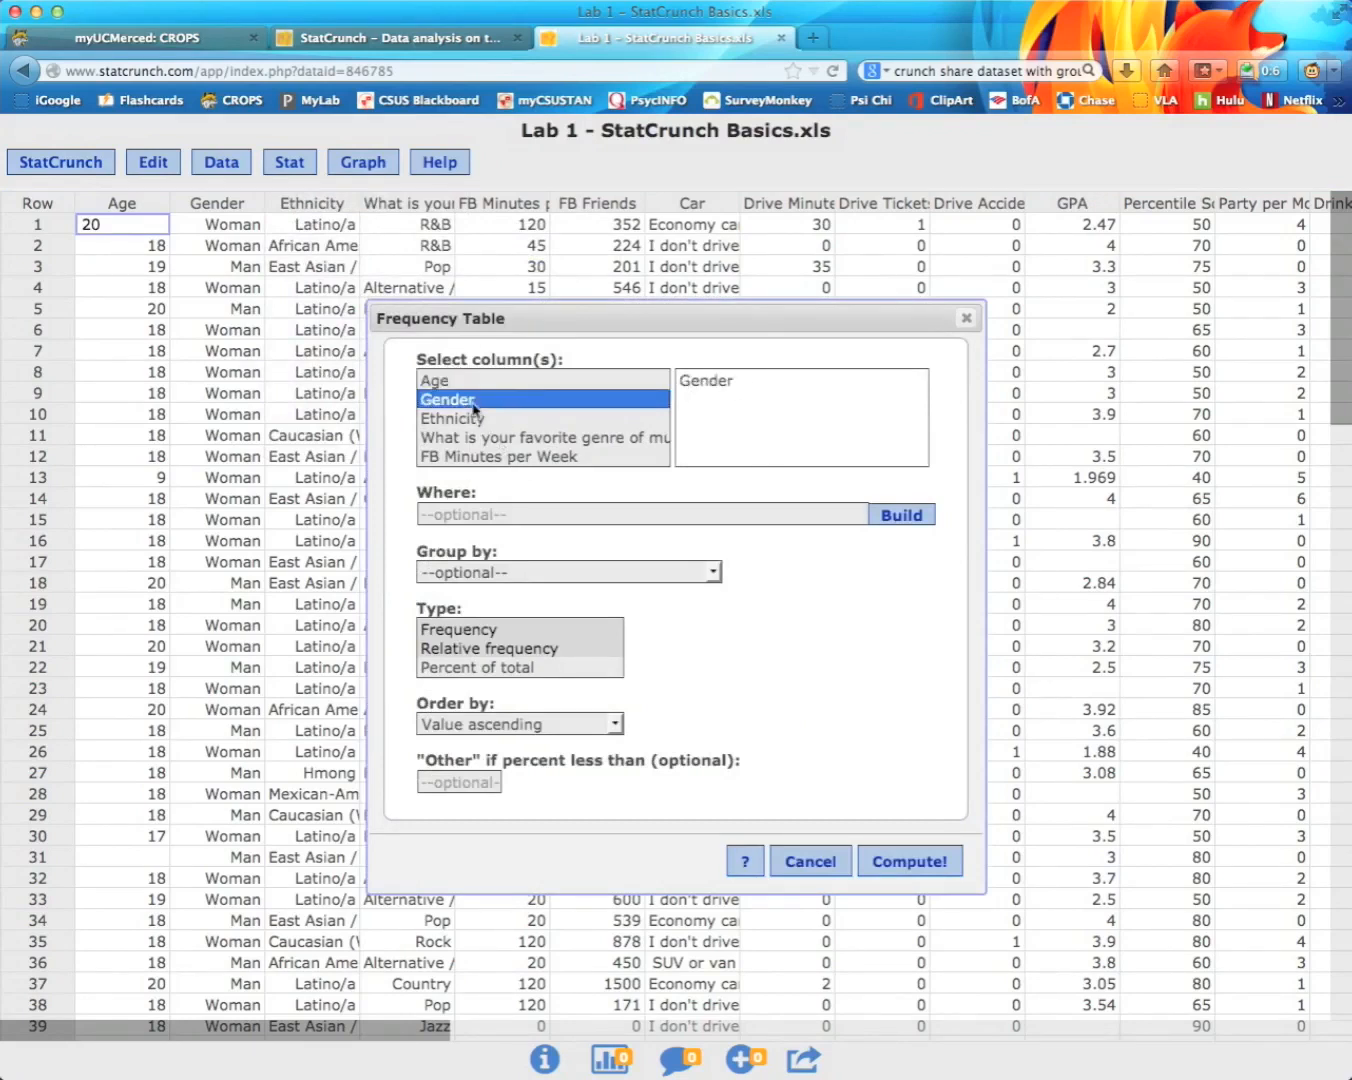
{"action": "left_click", "coordinate": [476, 421]}
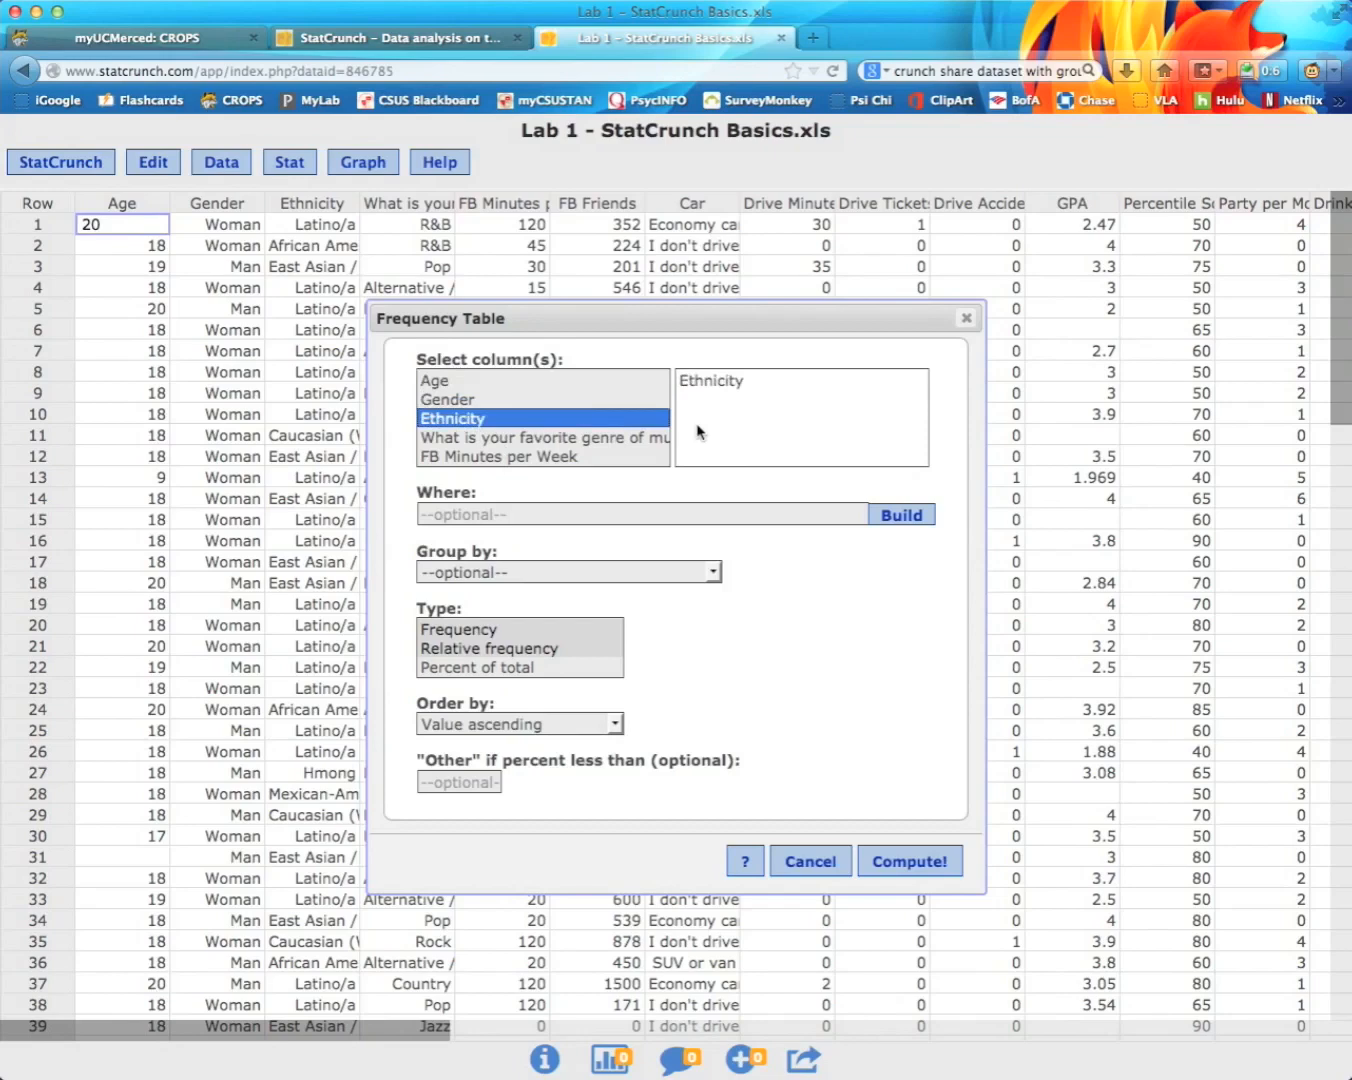
{"action": "left_click", "coordinate": [464, 400], "text": "super"}
{"action": "left_click", "coordinate": [469, 460], "text": "super"}
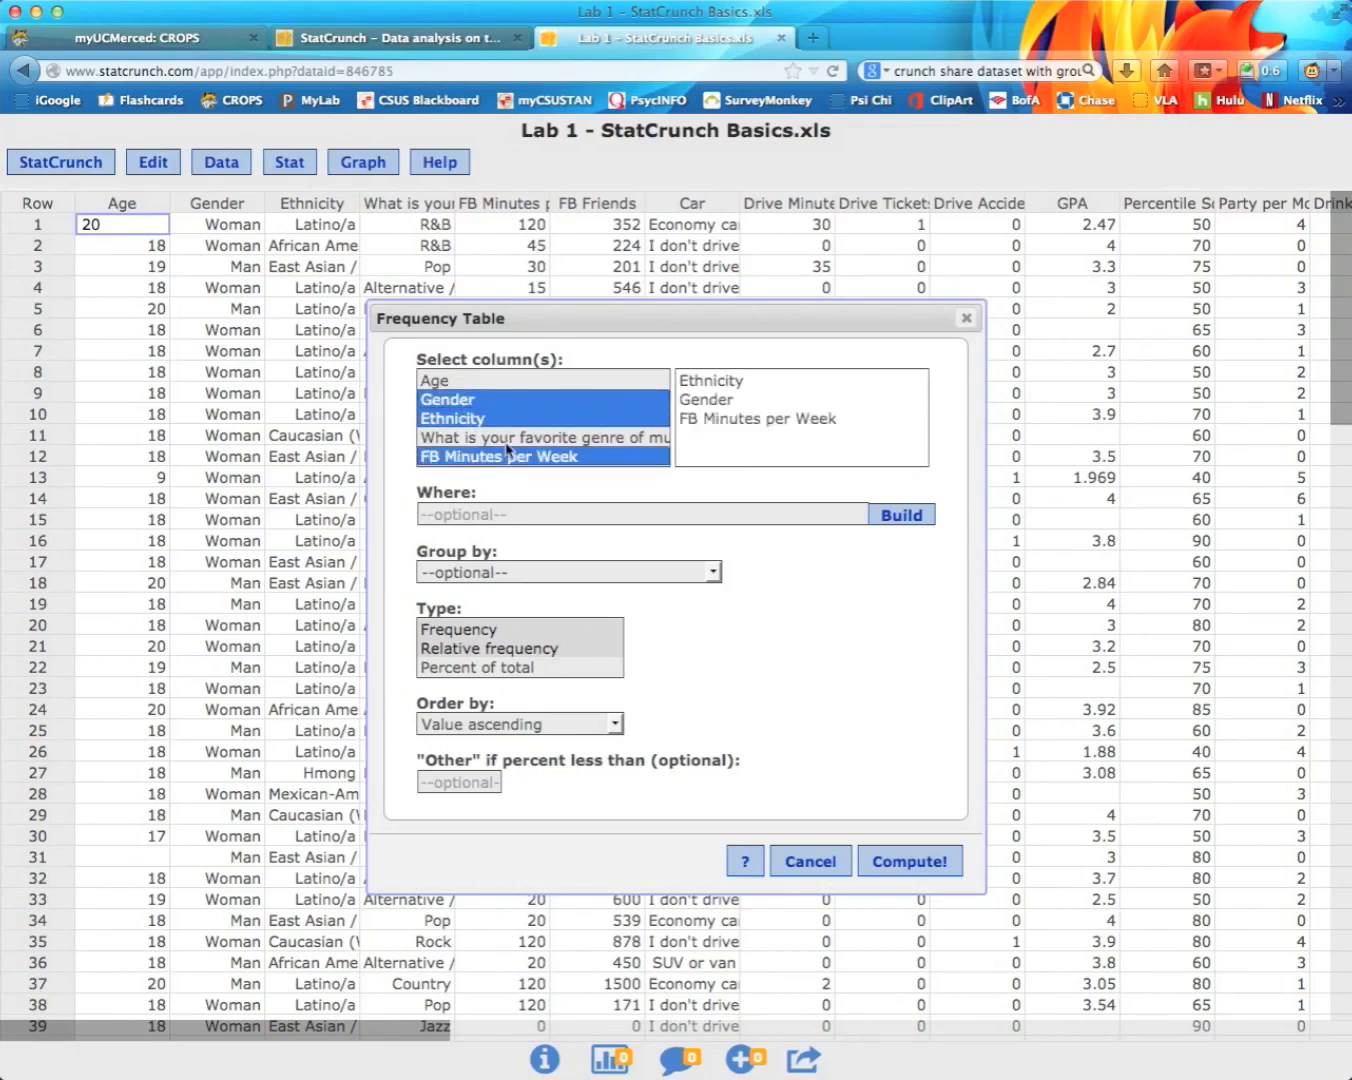
{"action": "left_click", "coordinate": [508, 442], "text": "super"}
{"action": "left_click", "coordinate": [498, 403]}
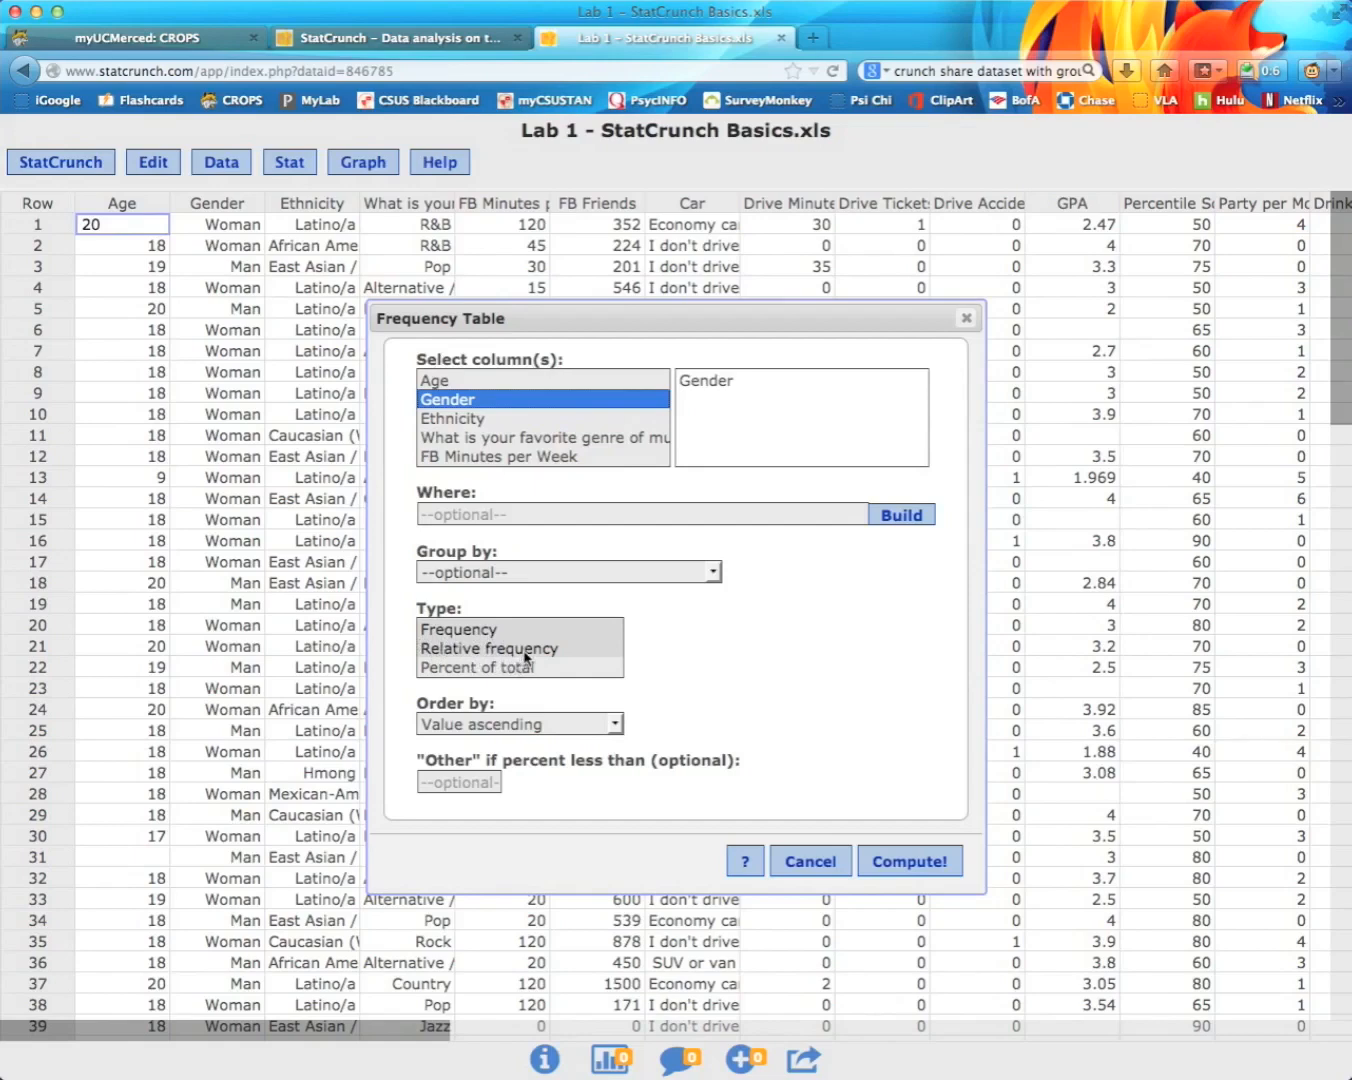
Step: Choose Frequency and Percent of total as output types, ordered by Value ascending
{"action": "left_click", "coordinate": [459, 629]}
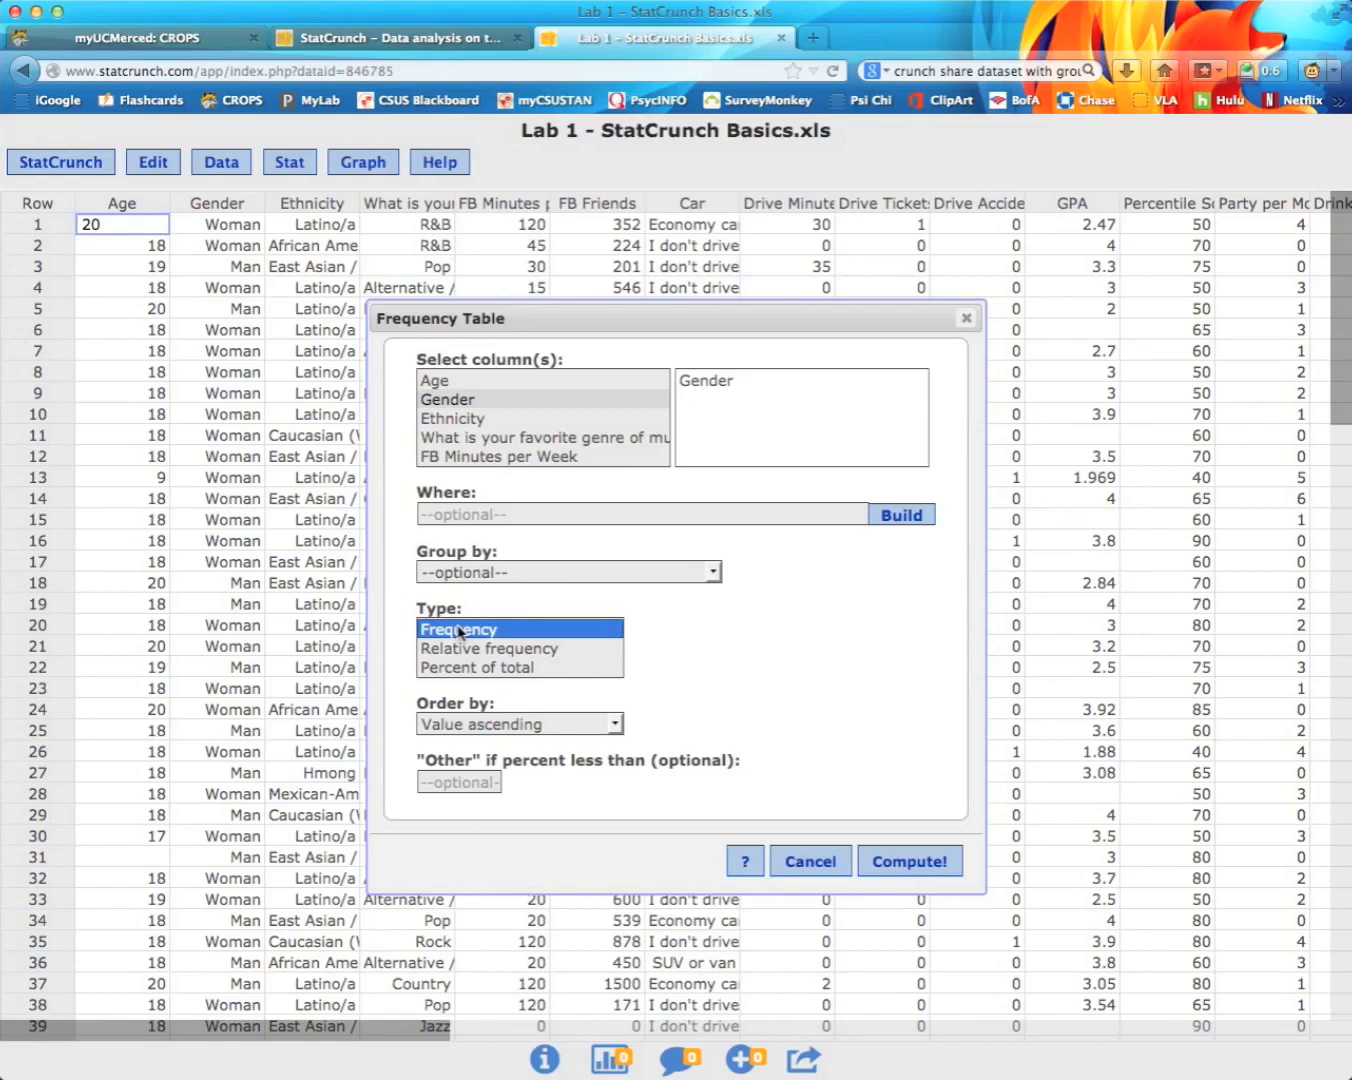
{"action": "left_click", "coordinate": [473, 668], "text": "super"}
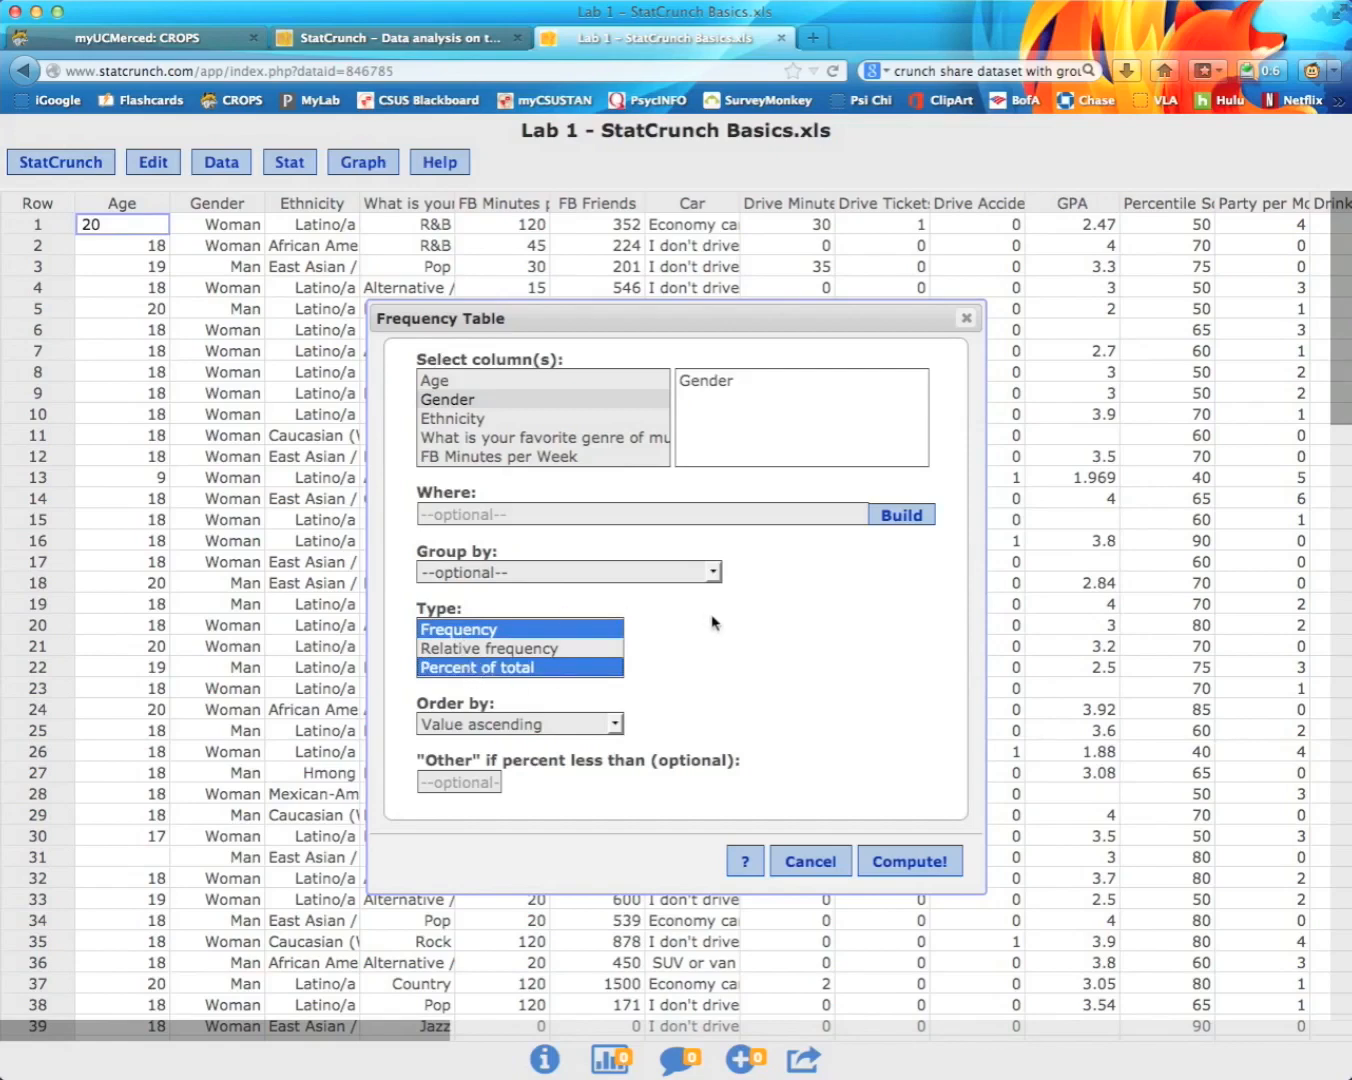
{"action": "left_click", "coordinate": [565, 648]}
{"action": "left_click", "coordinate": [536, 630]}
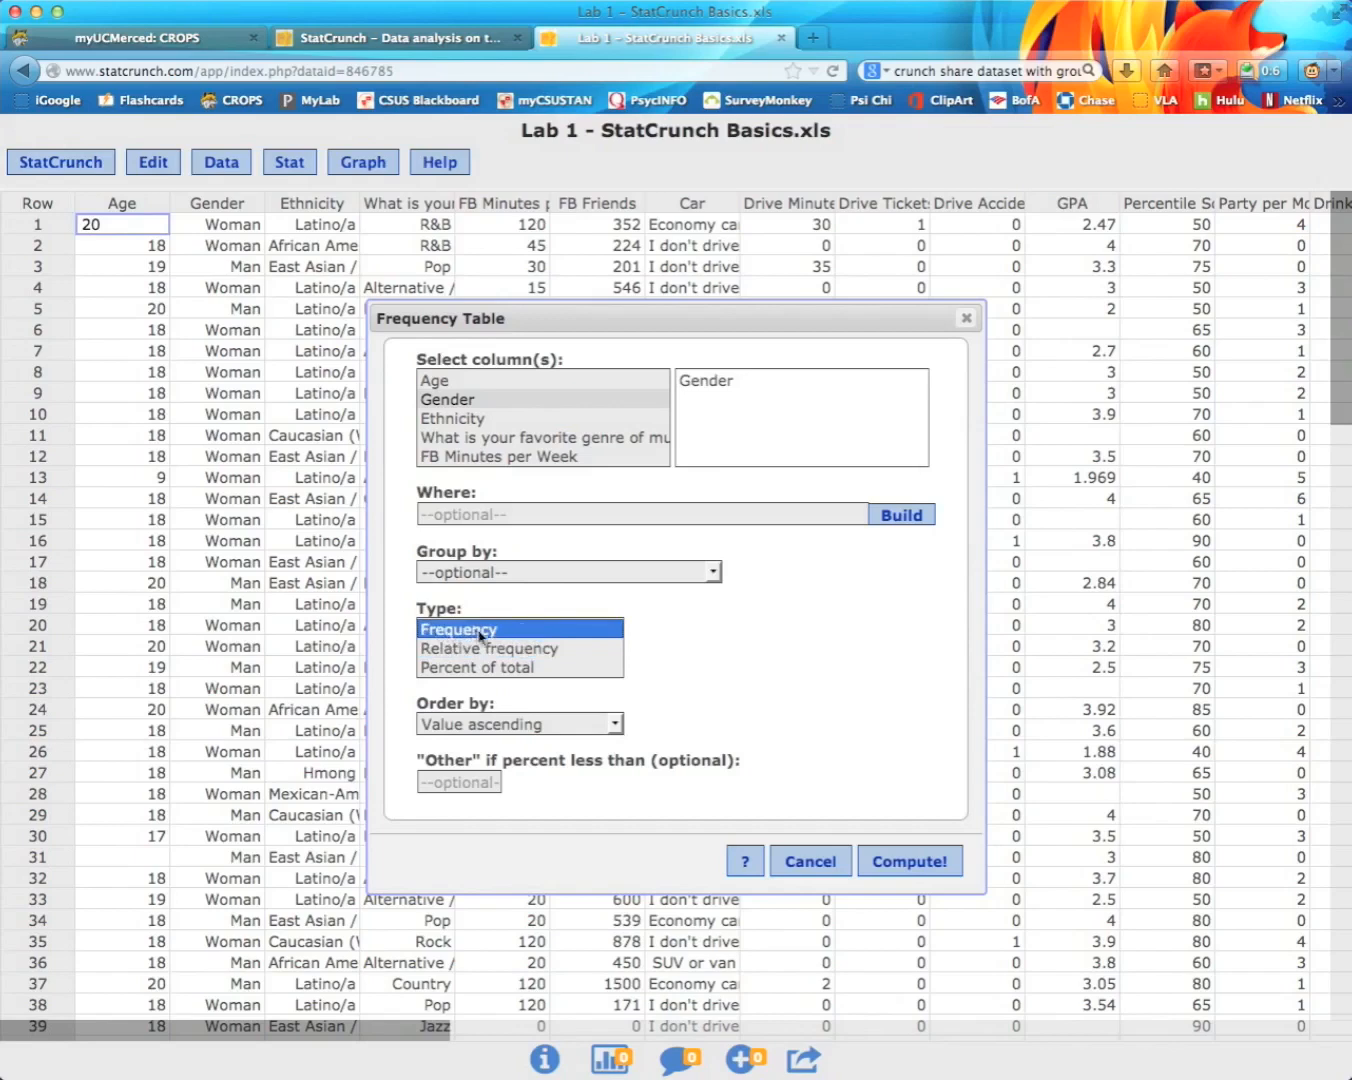
{"action": "left_click", "coordinate": [516, 667], "text": "super"}
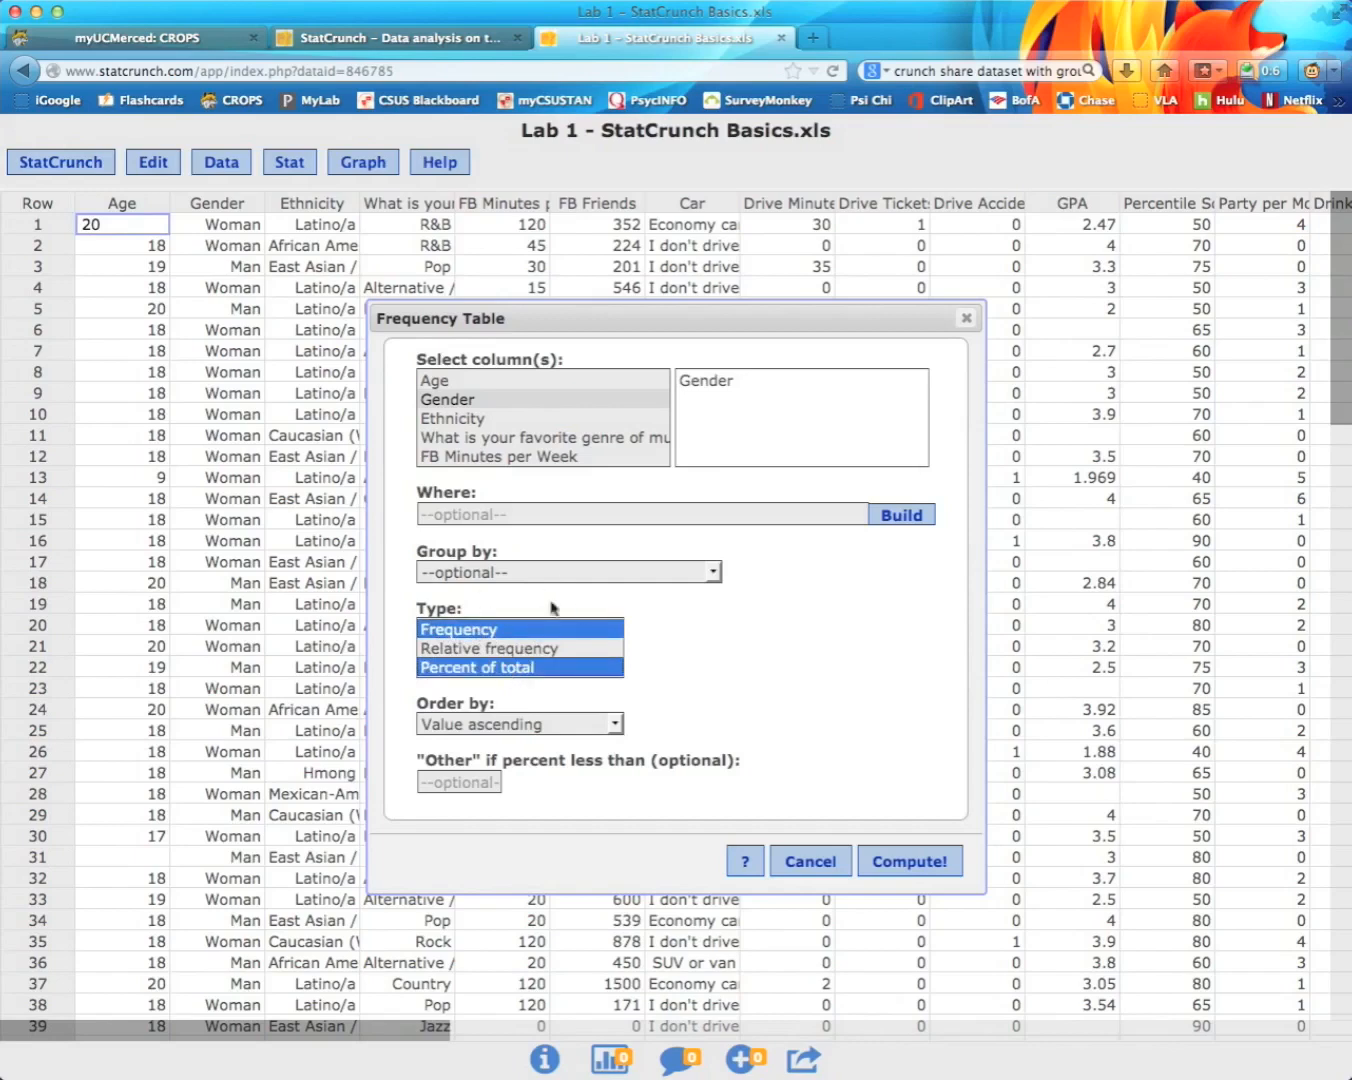
{"action": "left_click", "coordinate": [617, 723]}
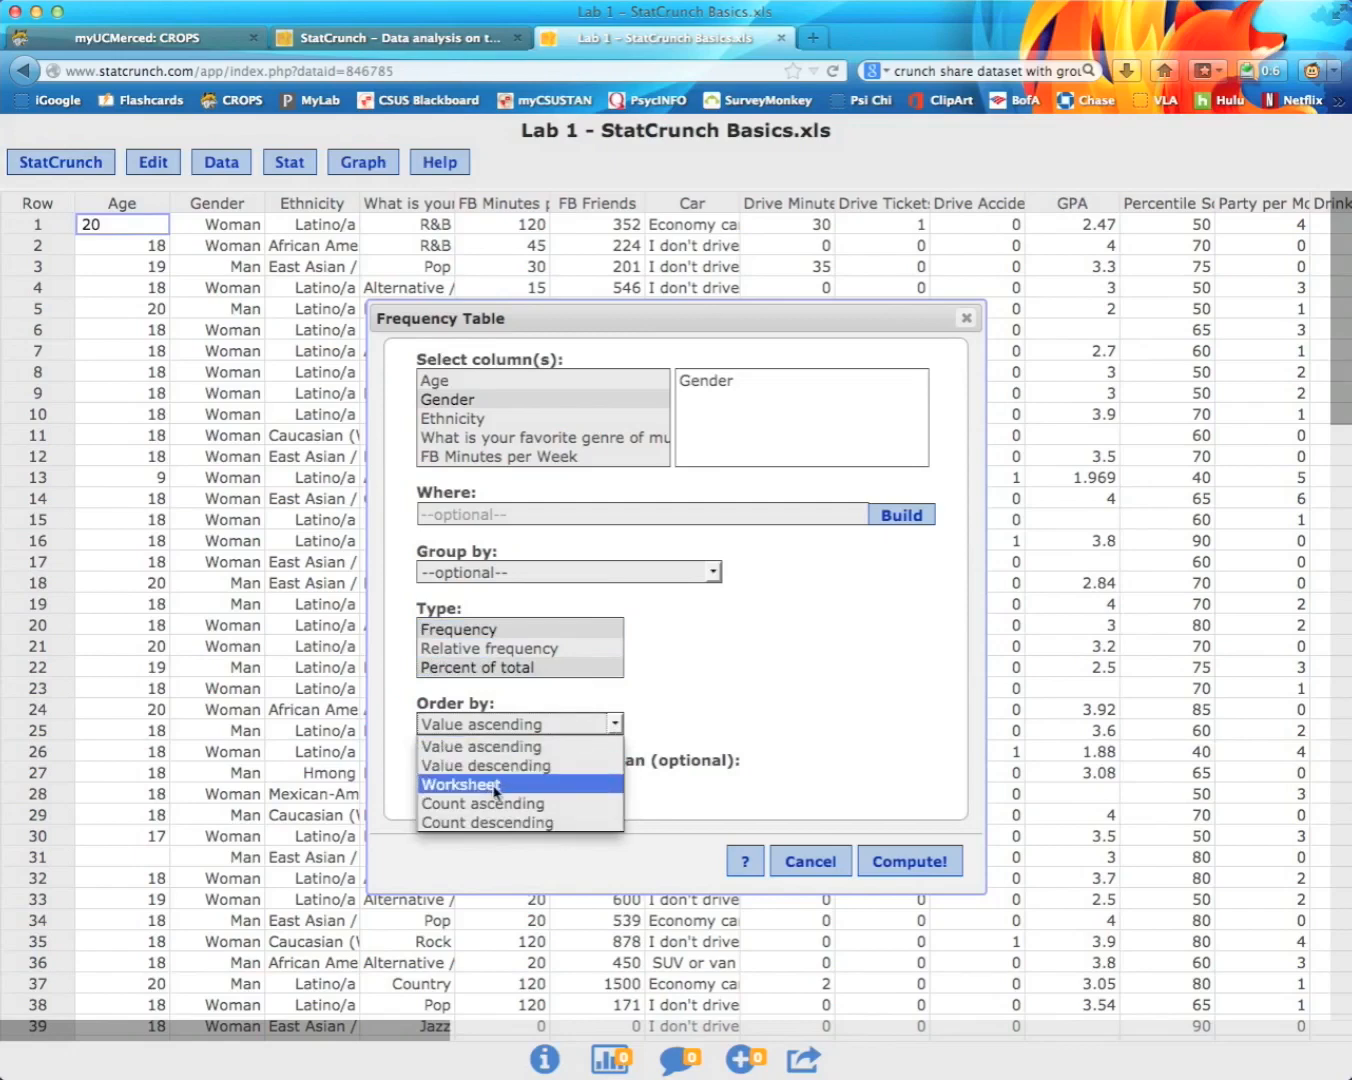
{"action": "left_click", "coordinate": [690, 742]}
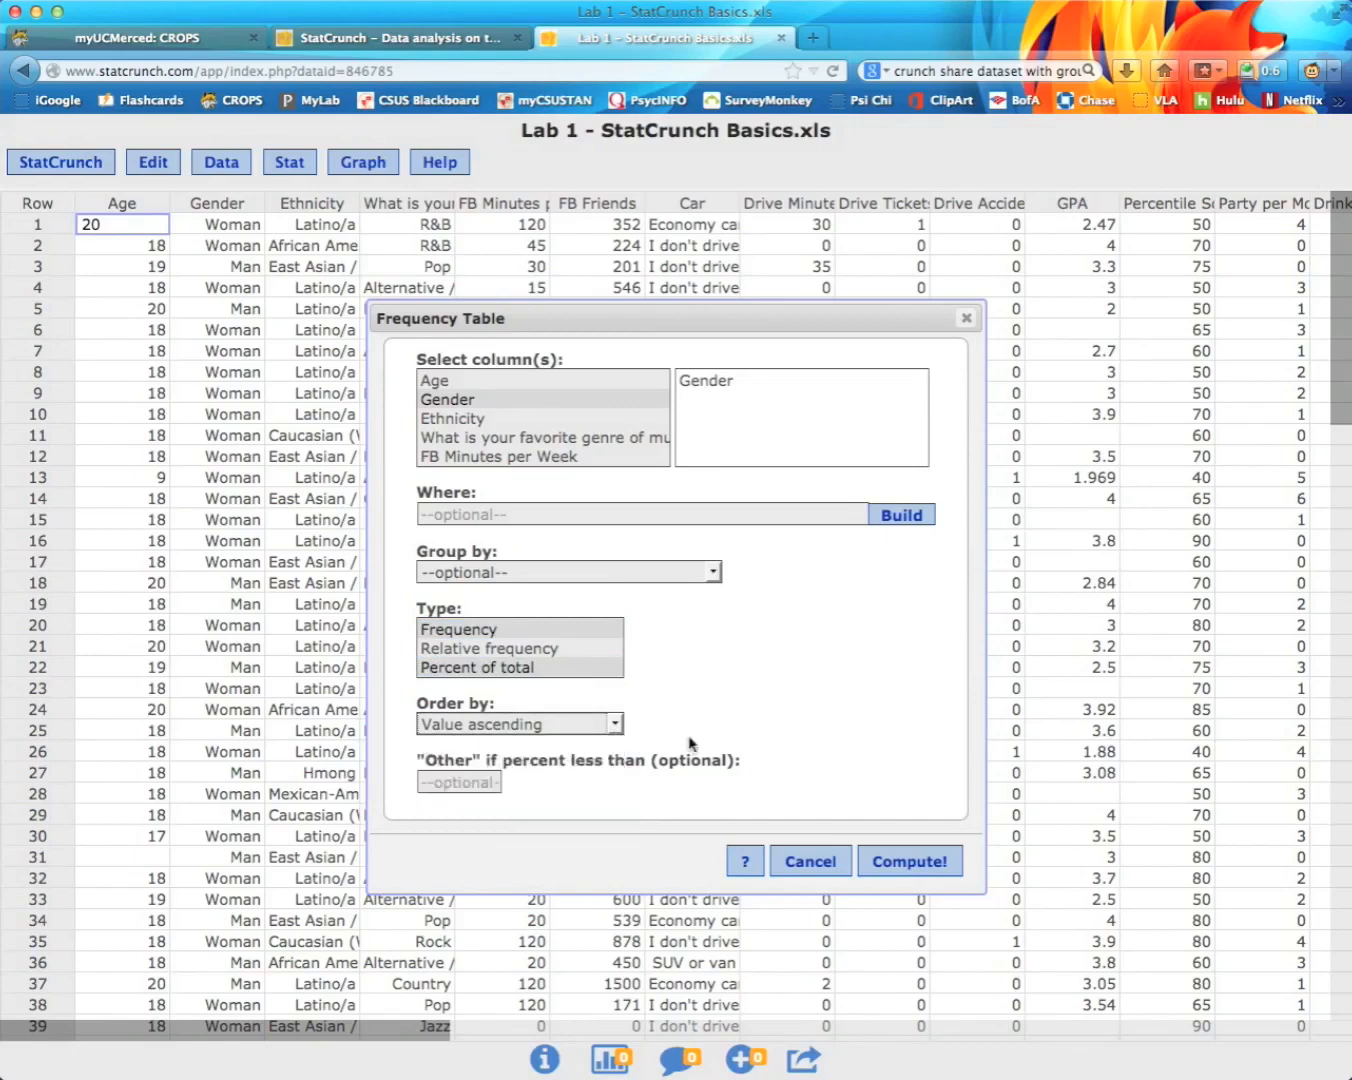
Step: Compute the Gender frequency table (Man 53, Woman 82) and reposition its results window
{"action": "left_click", "coordinate": [918, 866]}
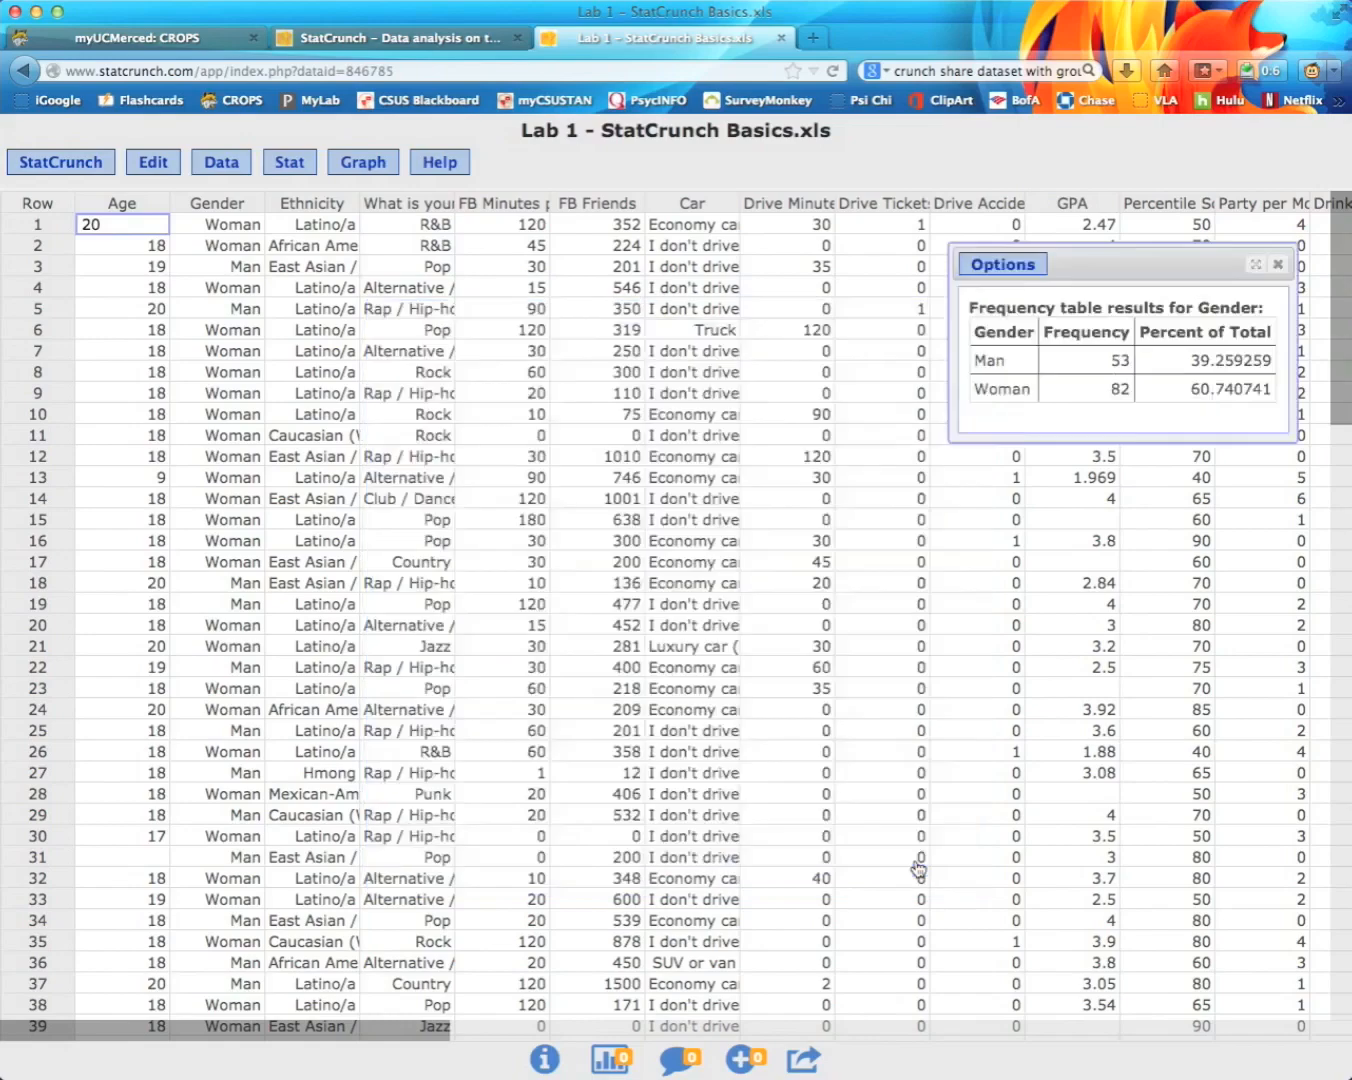
{"action": "left_click_drag", "start_coordinate": [1139, 260], "coordinate": [665, 430]}
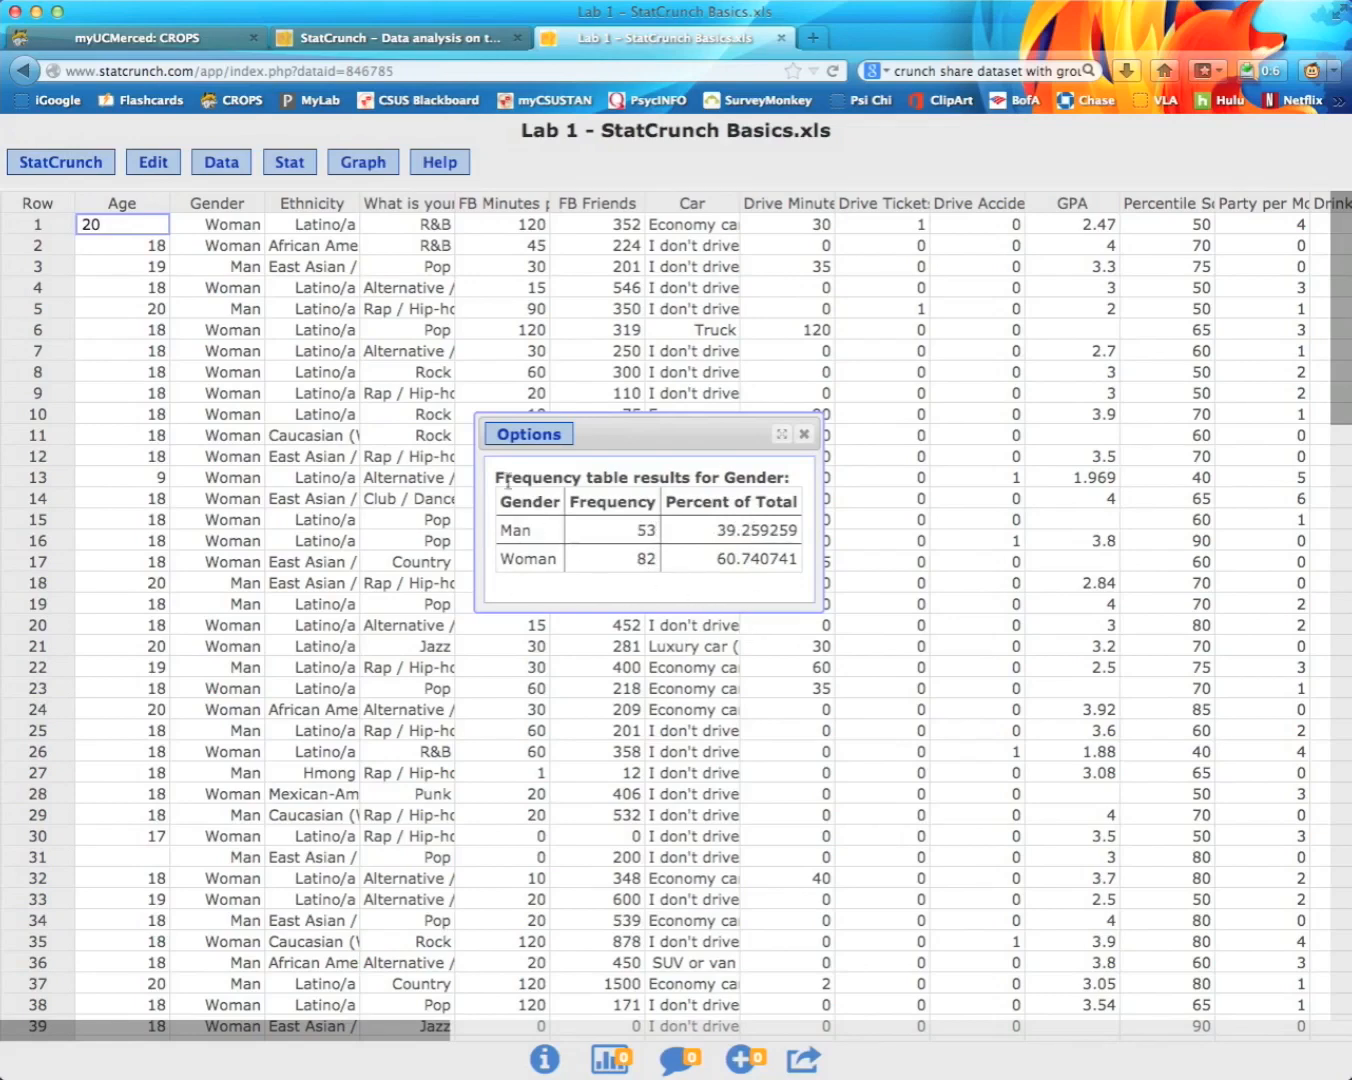
{"action": "left_click", "coordinate": [535, 437]}
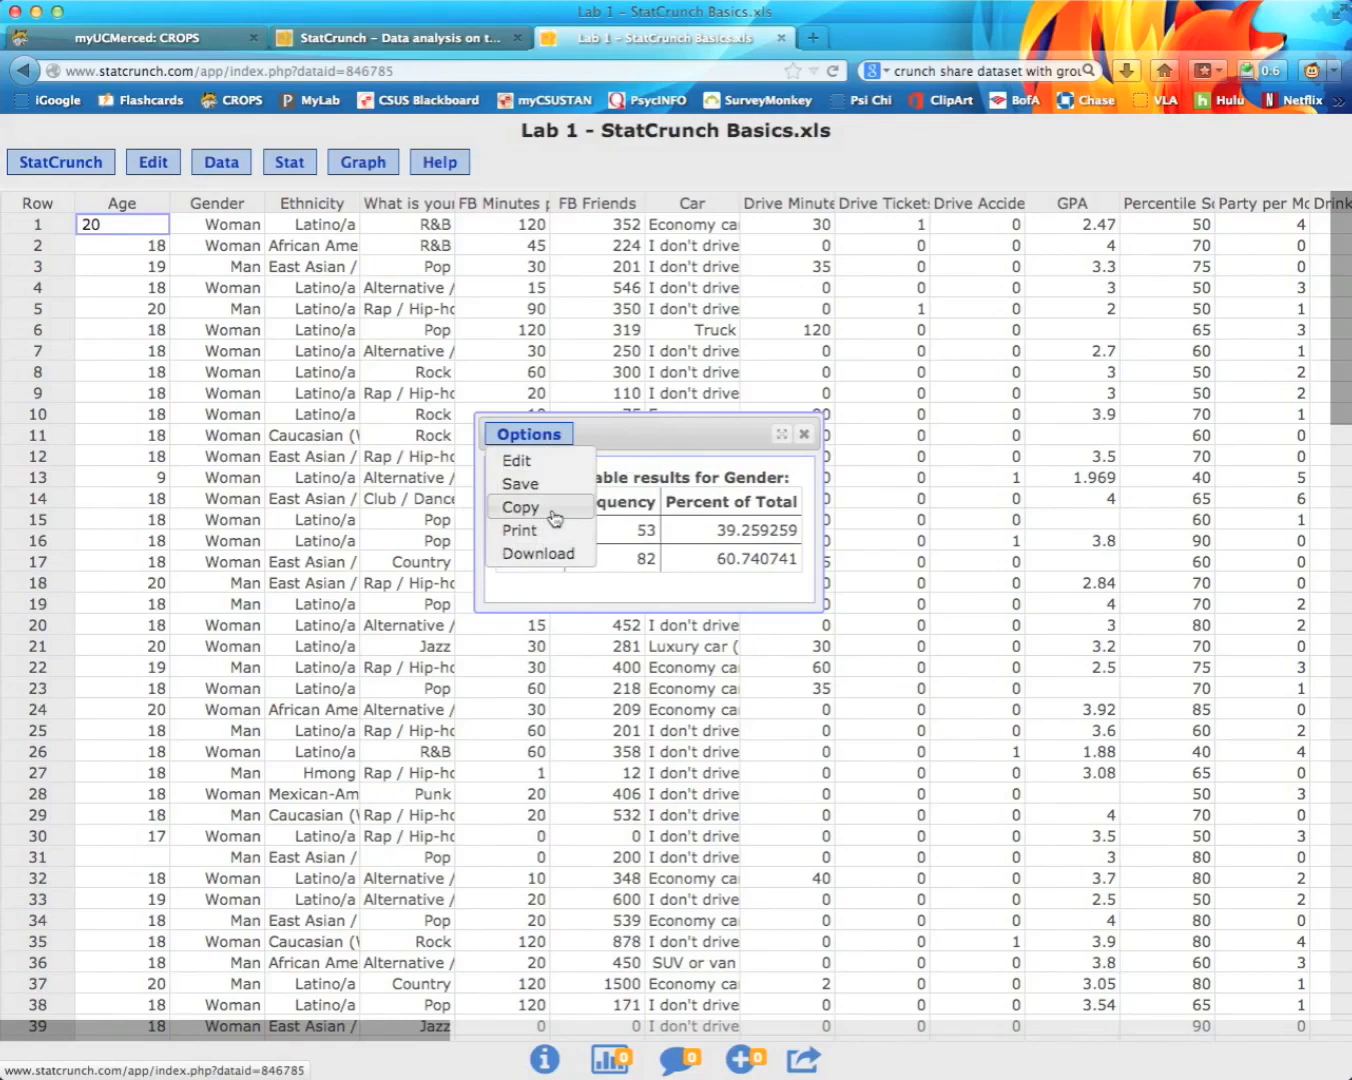
{"action": "left_click", "coordinate": [633, 484]}
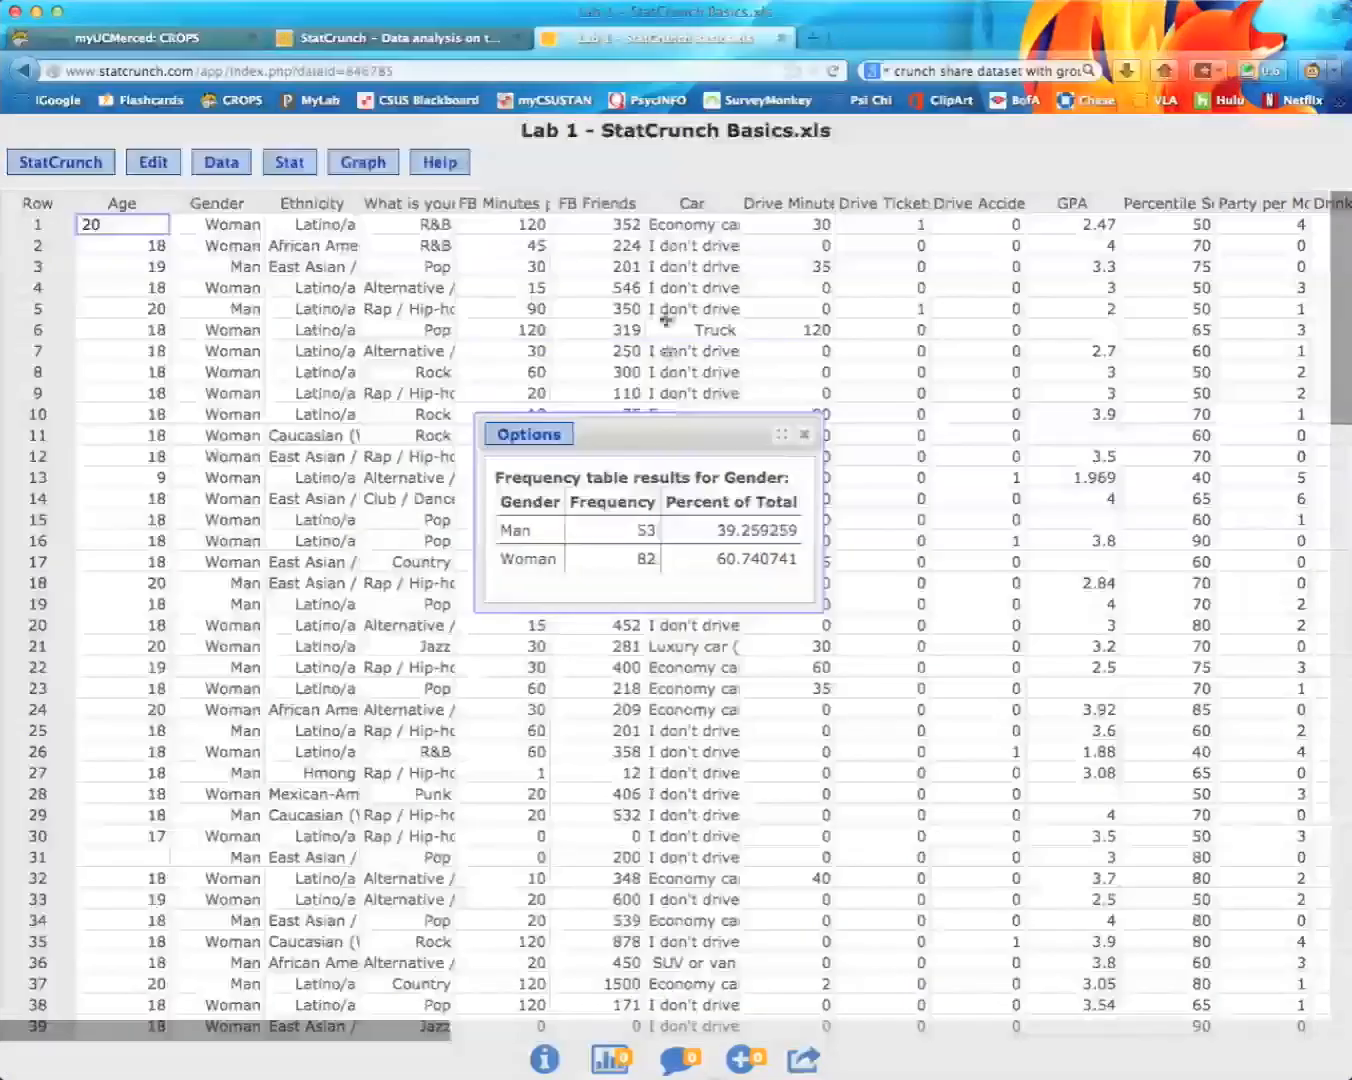
{"action": "left_click_drag", "start_coordinate": [668, 441], "coordinate": [656, 275]}
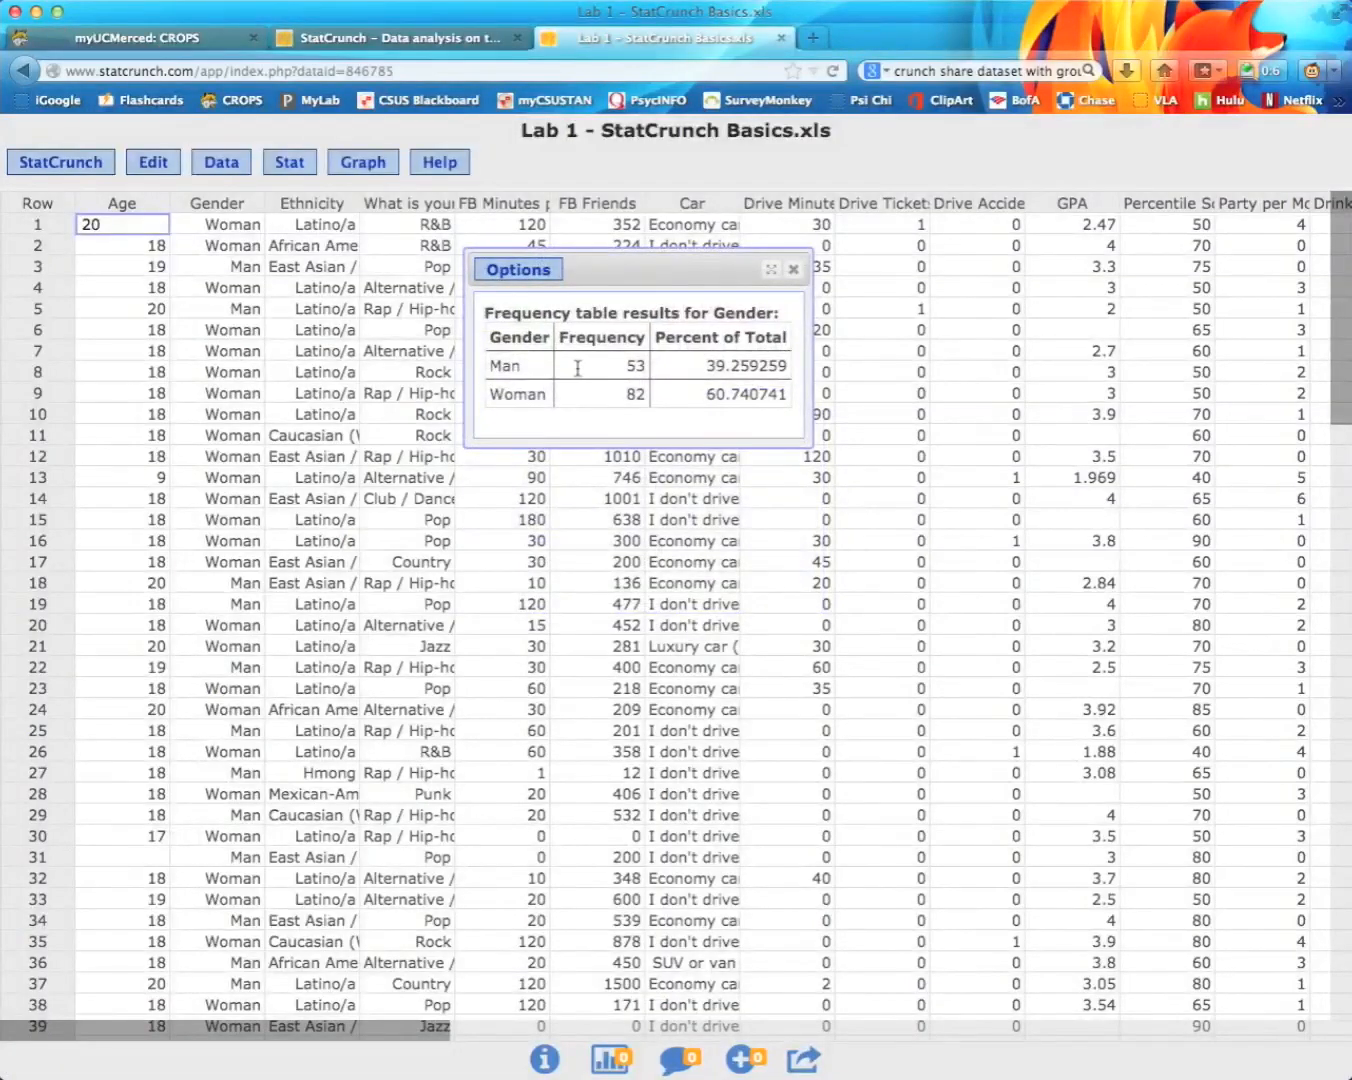
Step: Select all the frequency table text and bring the blank Word document forward
{"action": "key", "text": "super+a"}
{"action": "key", "text": "super+c"}
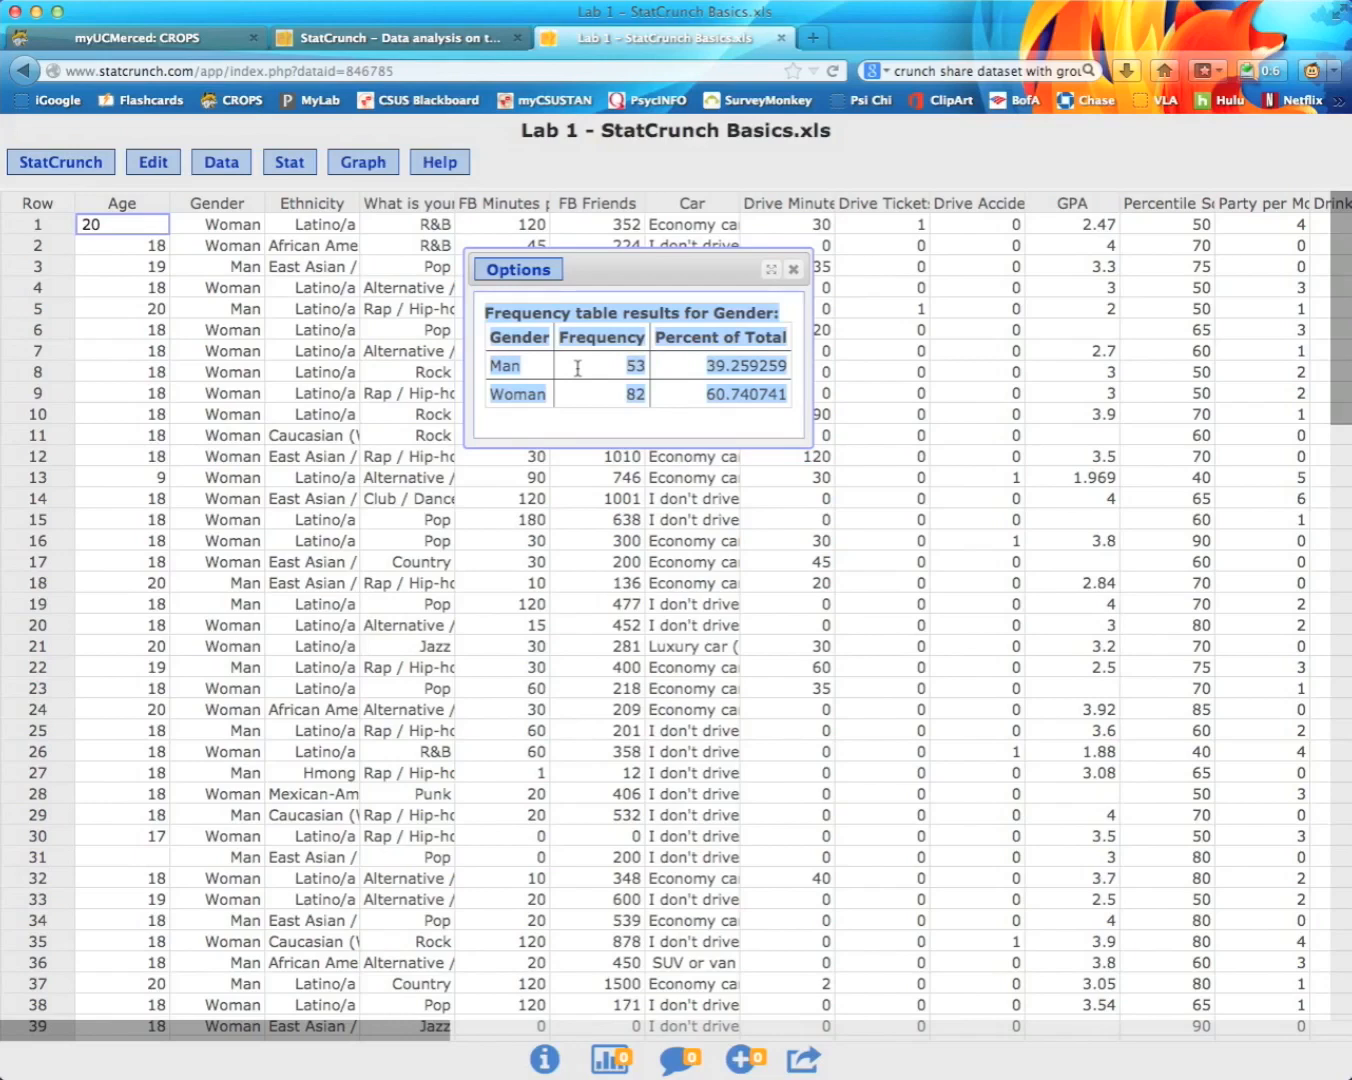
{"action": "key", "text": "super+Tab"}
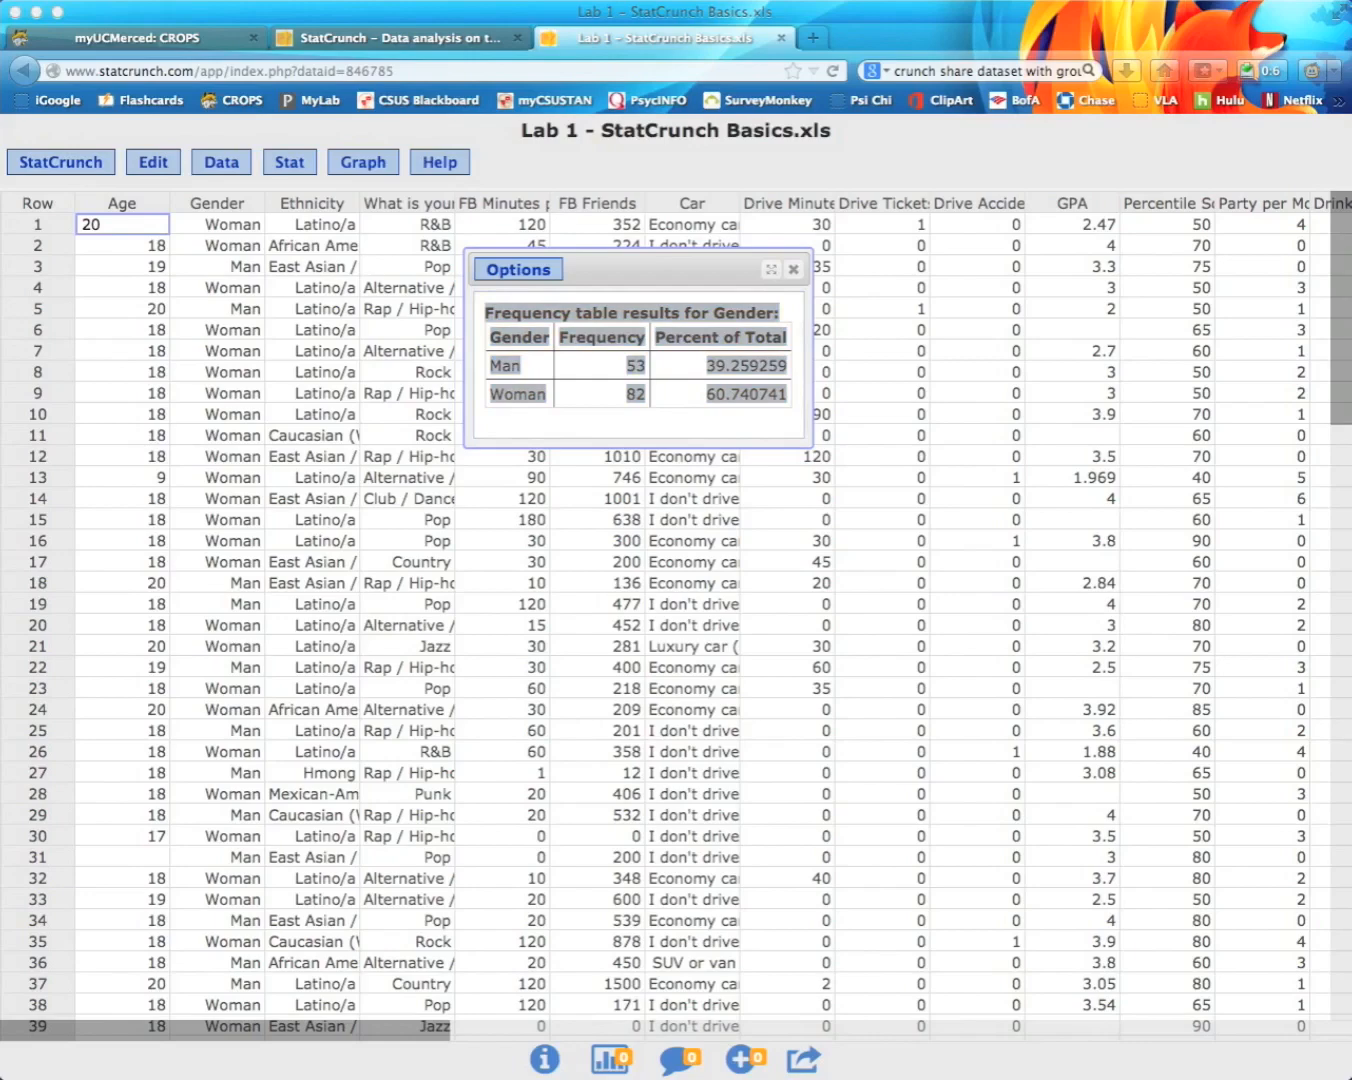
{"action": "left_click_drag", "start_coordinate": [0, 128], "coordinate": [345, 166]}
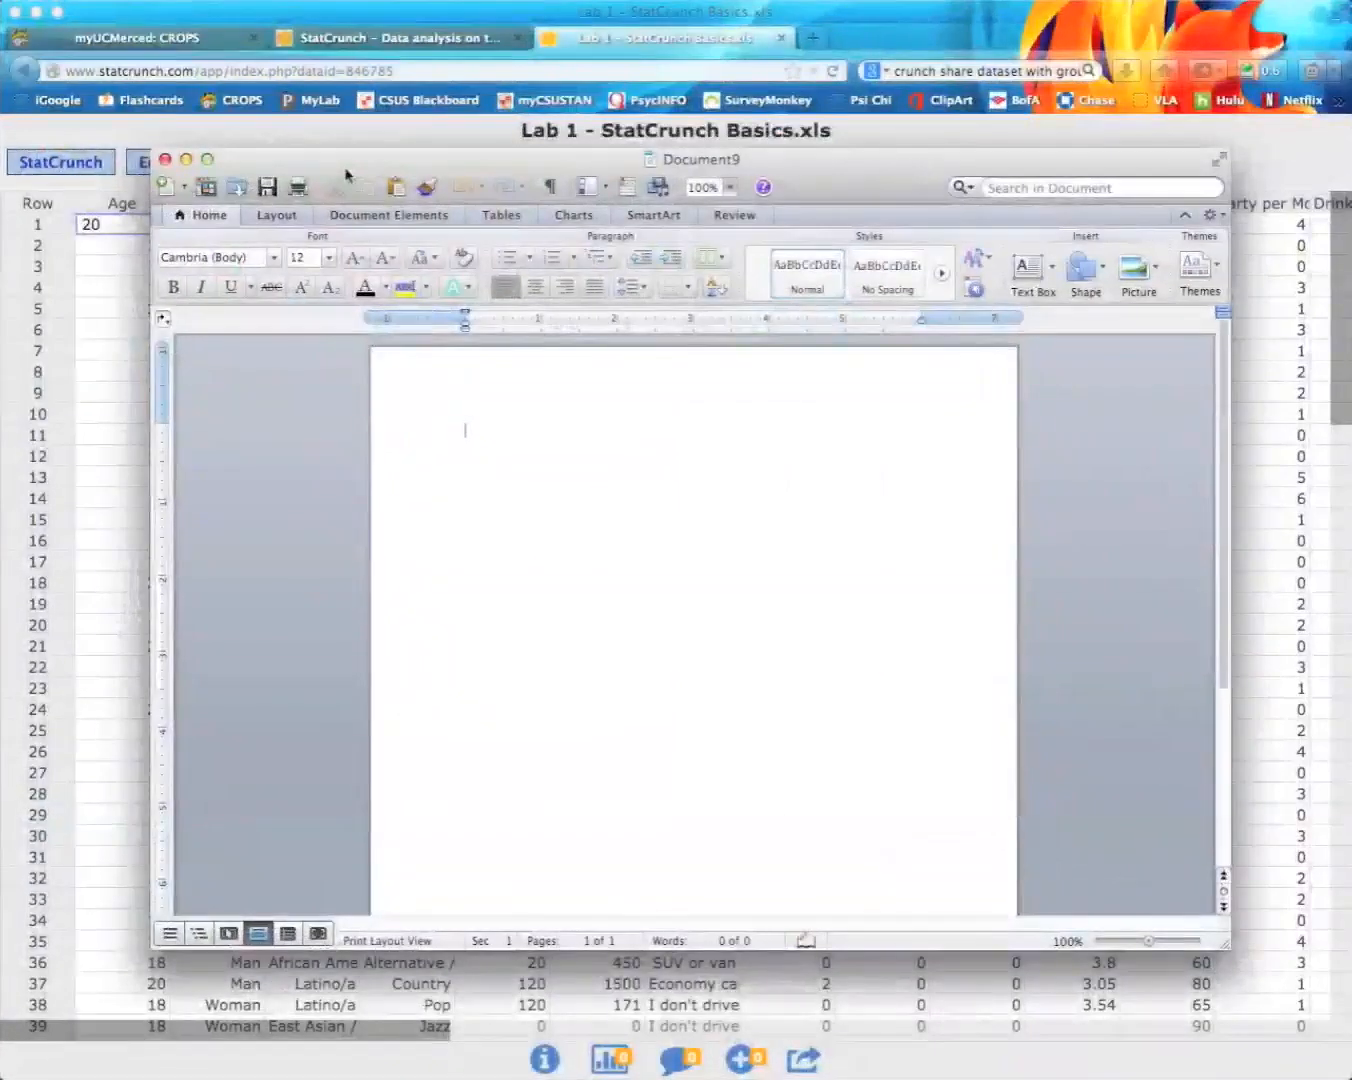
Step: Narrow Word beside StatCrunch and paste the Gender frequency table into the document
{"action": "left_click", "coordinate": [208, 159]}
{"action": "left_click_drag", "start_coordinate": [1348, 317], "coordinate": [740, 313]}
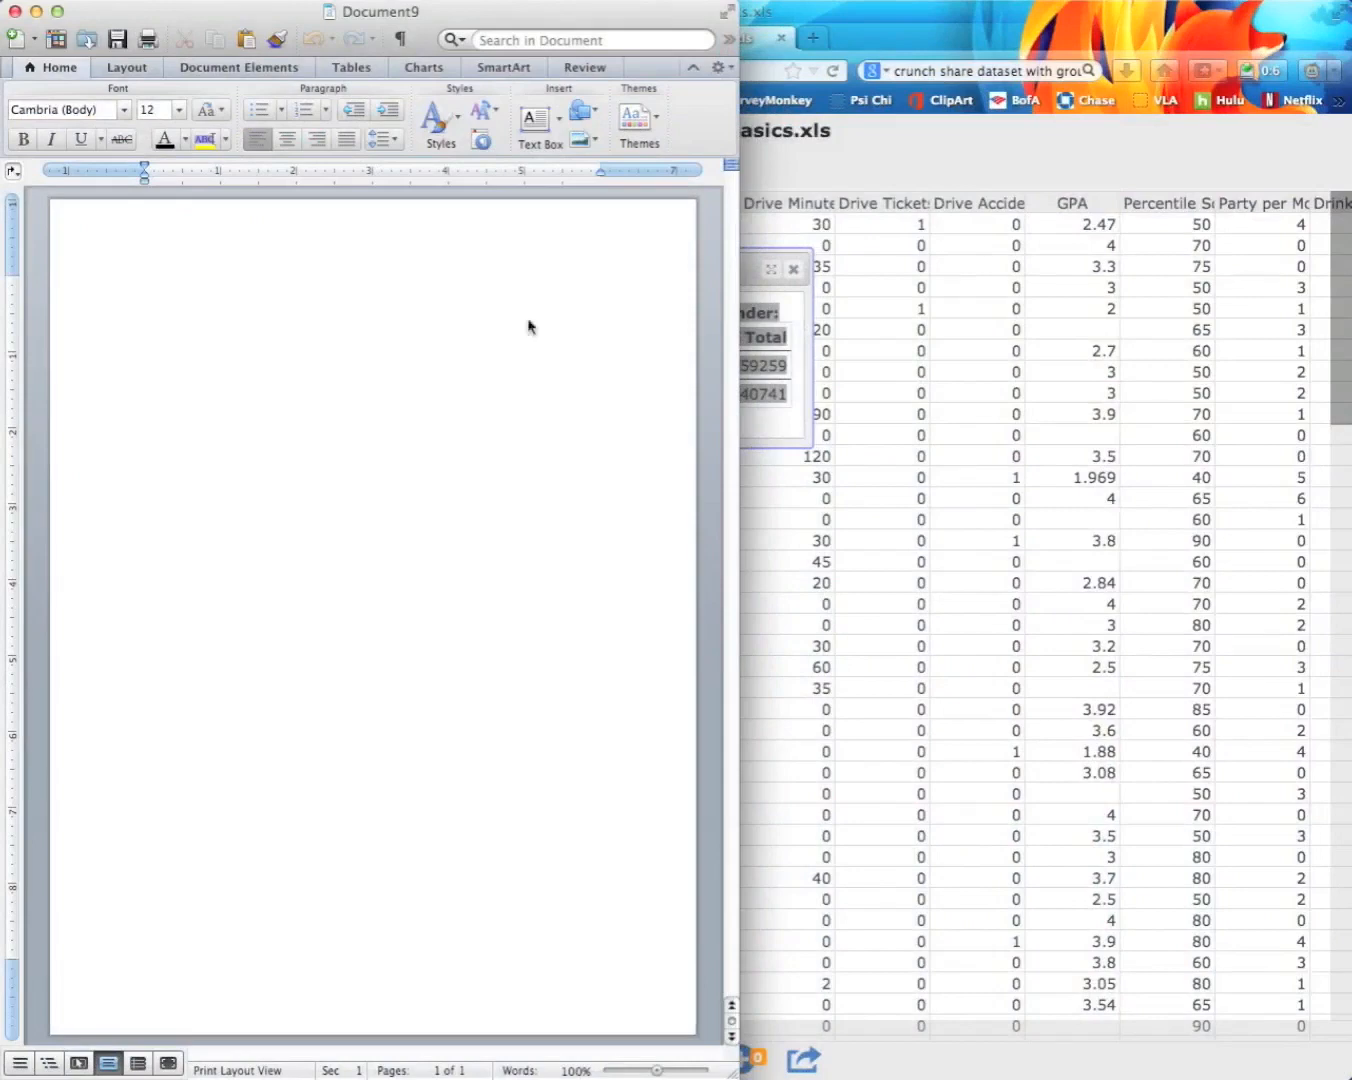
{"action": "key", "text": "super+v"}
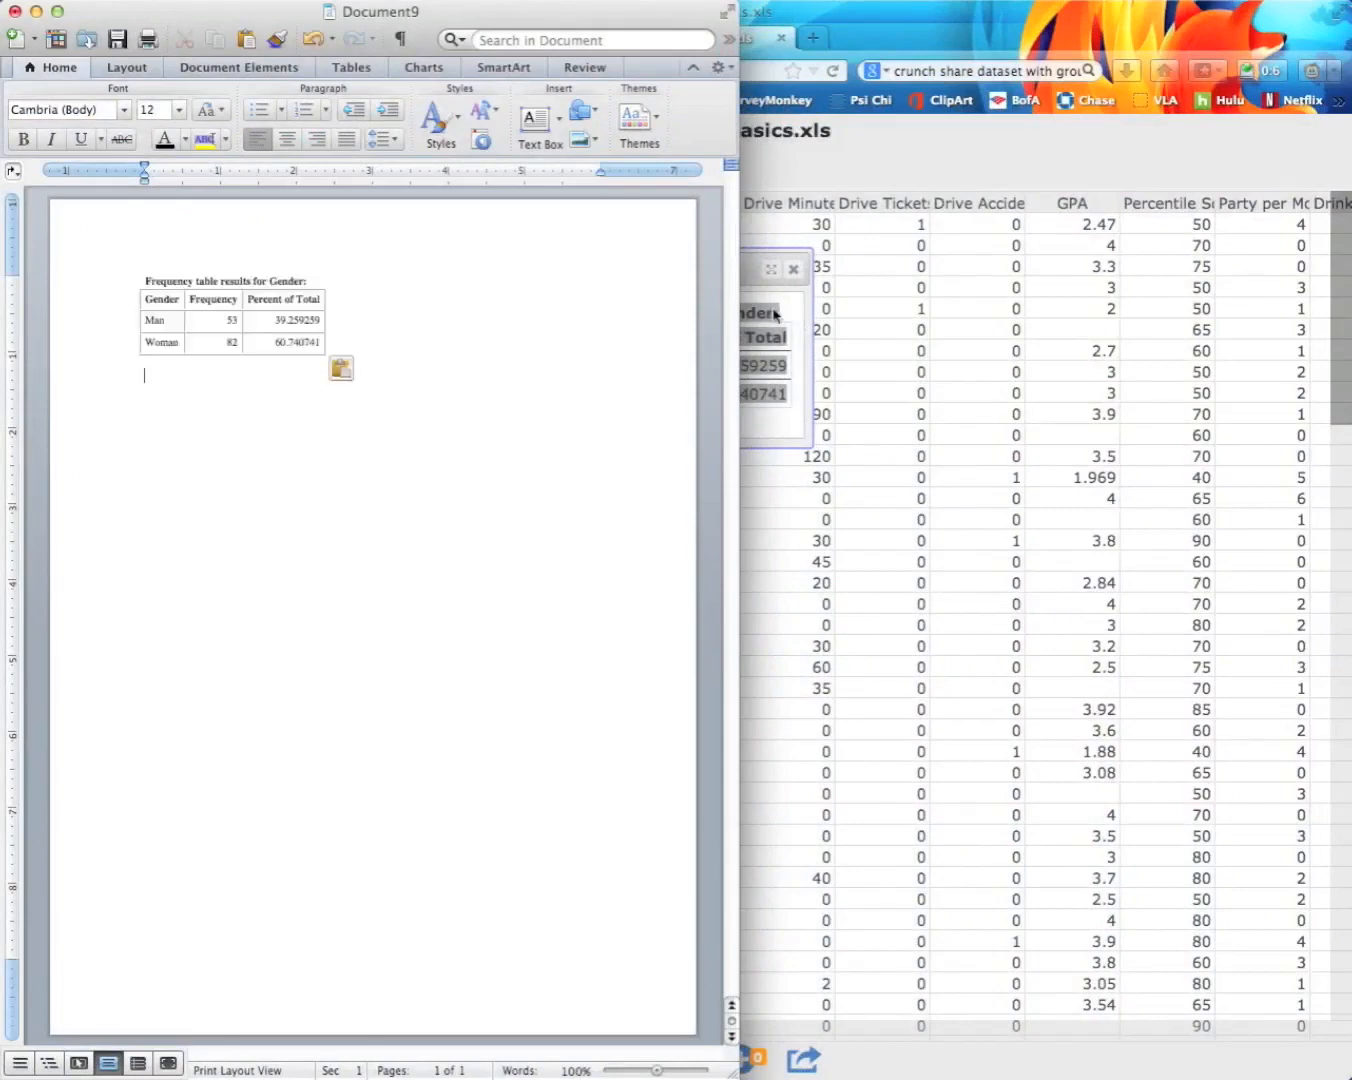
Step: Move the StatCrunch results right, place the cursor below the pasted table, and minimize Word
{"action": "left_click", "coordinate": [755, 280]}
{"action": "left_click_drag", "start_coordinate": [632, 265], "coordinate": [1050, 269]}
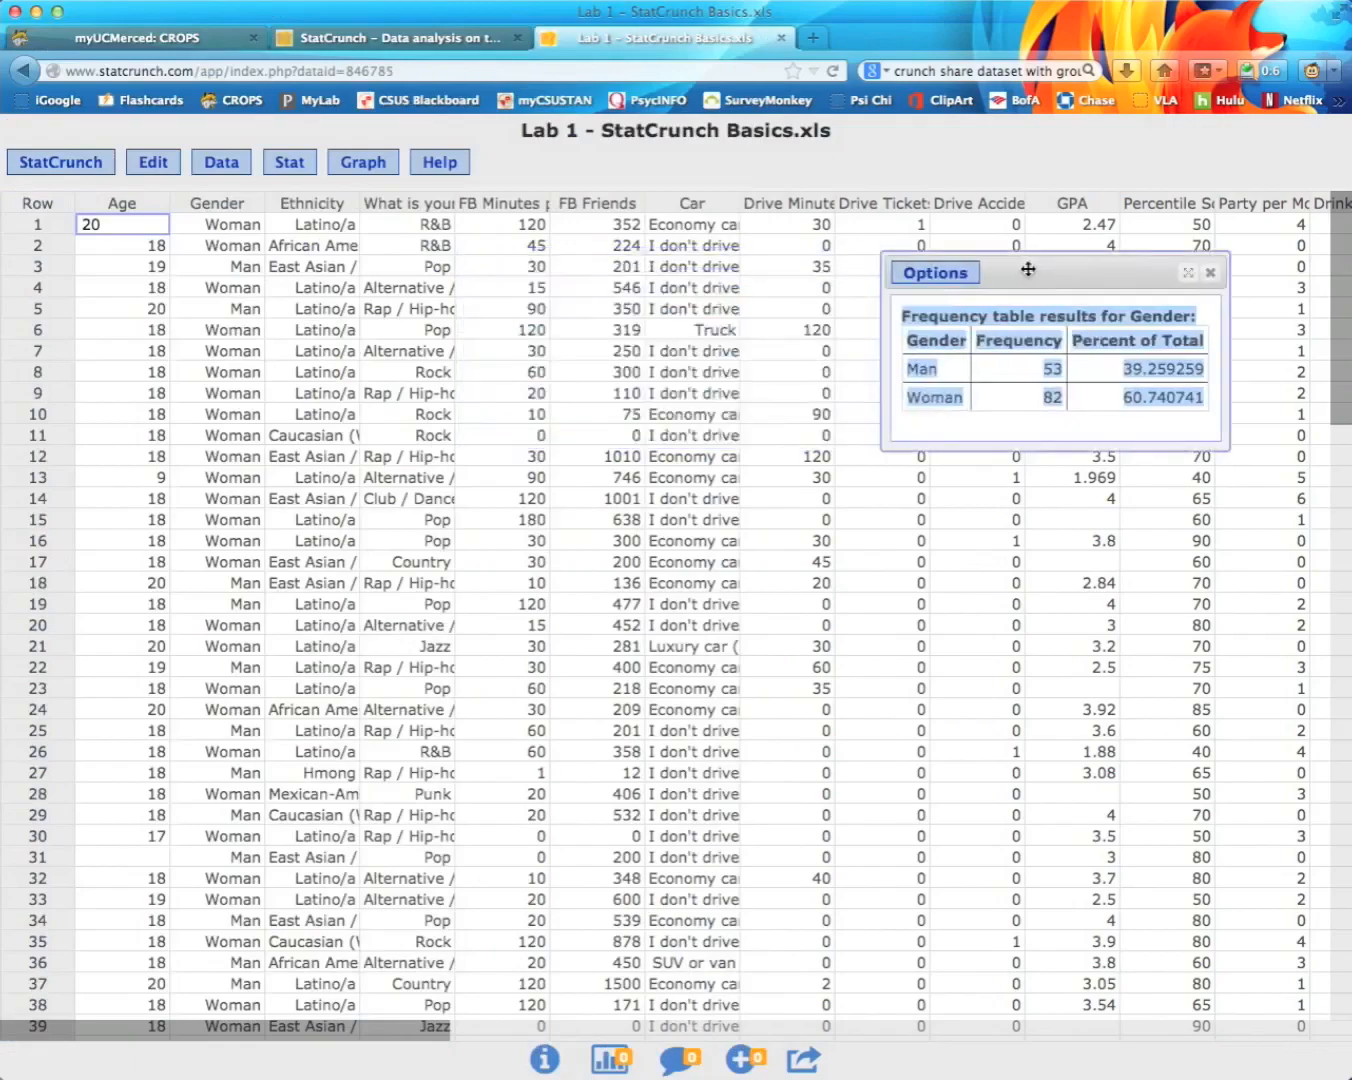
{"action": "key", "text": "super+Tab"}
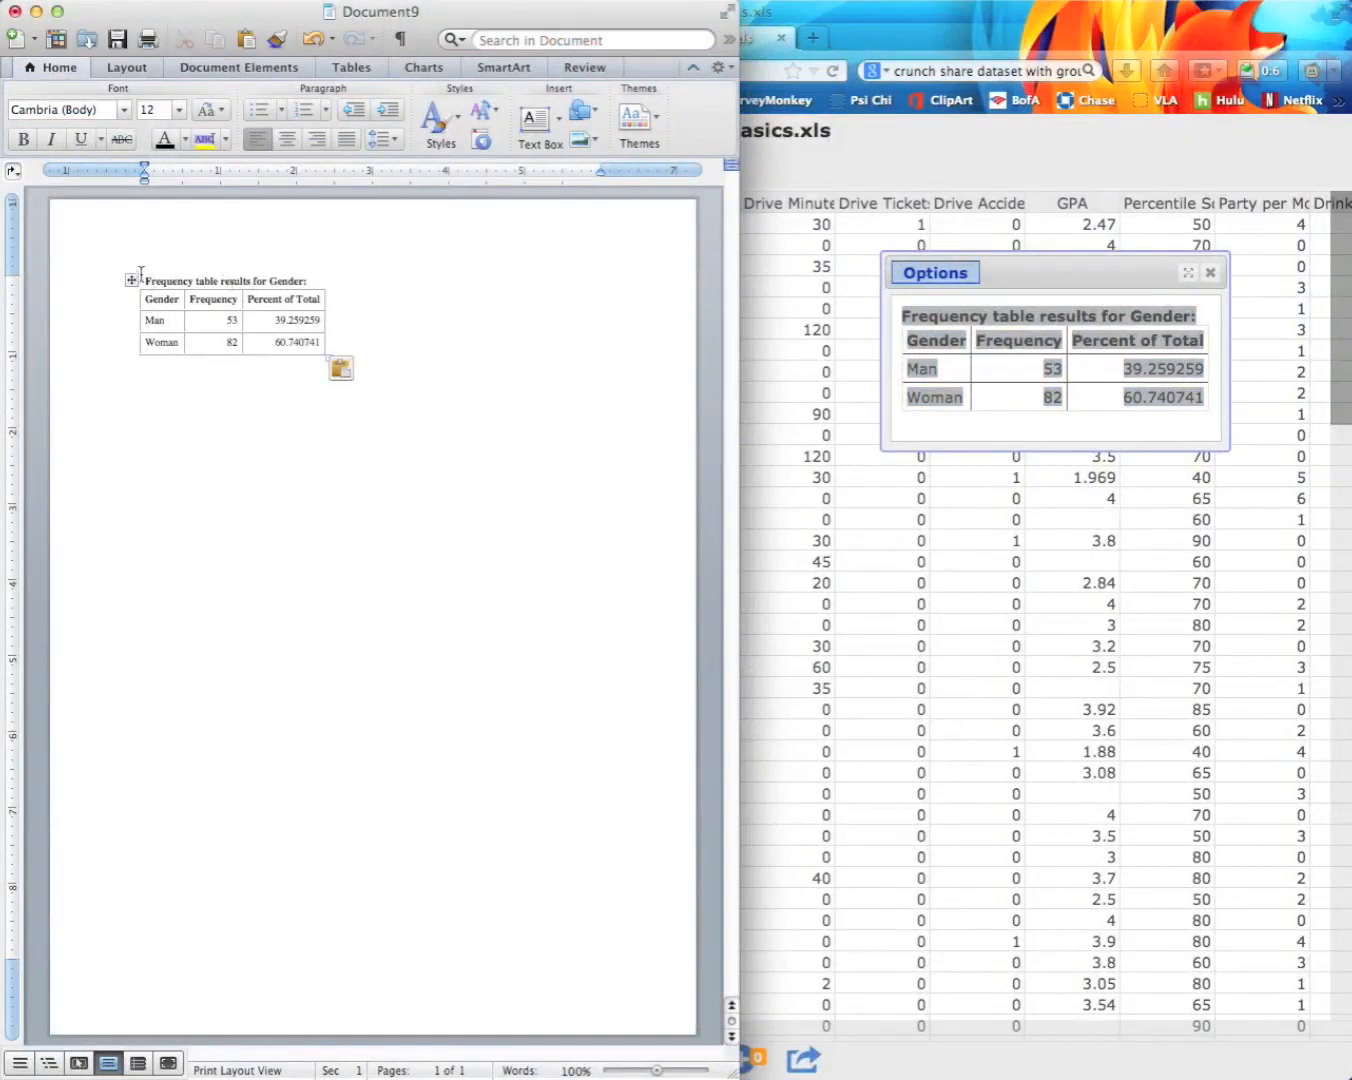
{"action": "left_click", "coordinate": [210, 280]}
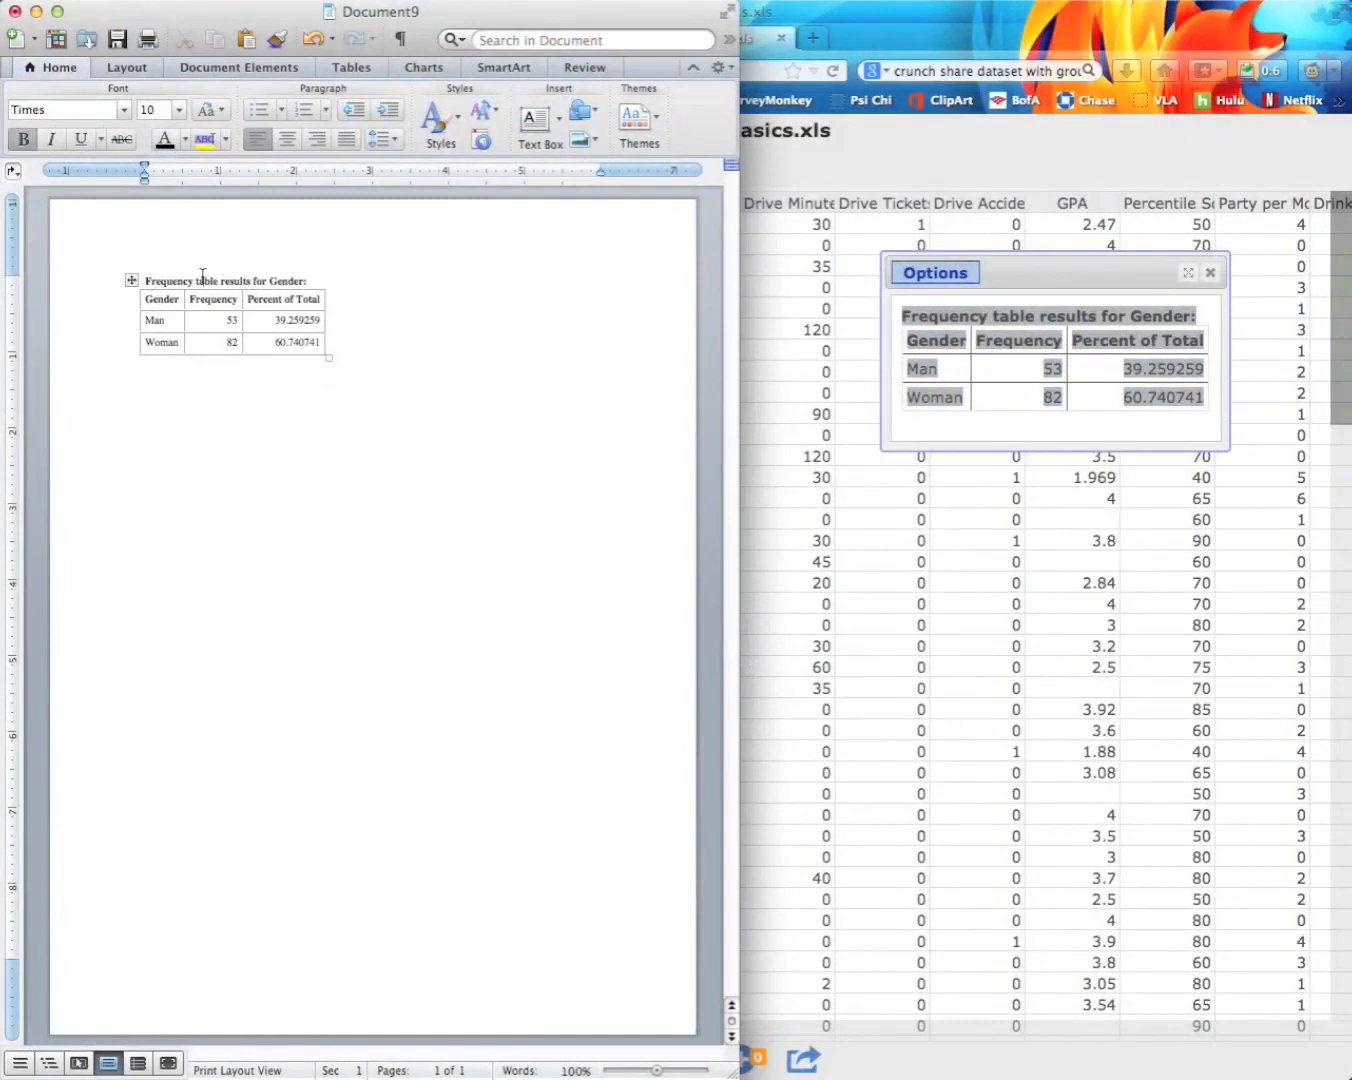
{"action": "left_click", "coordinate": [239, 384]}
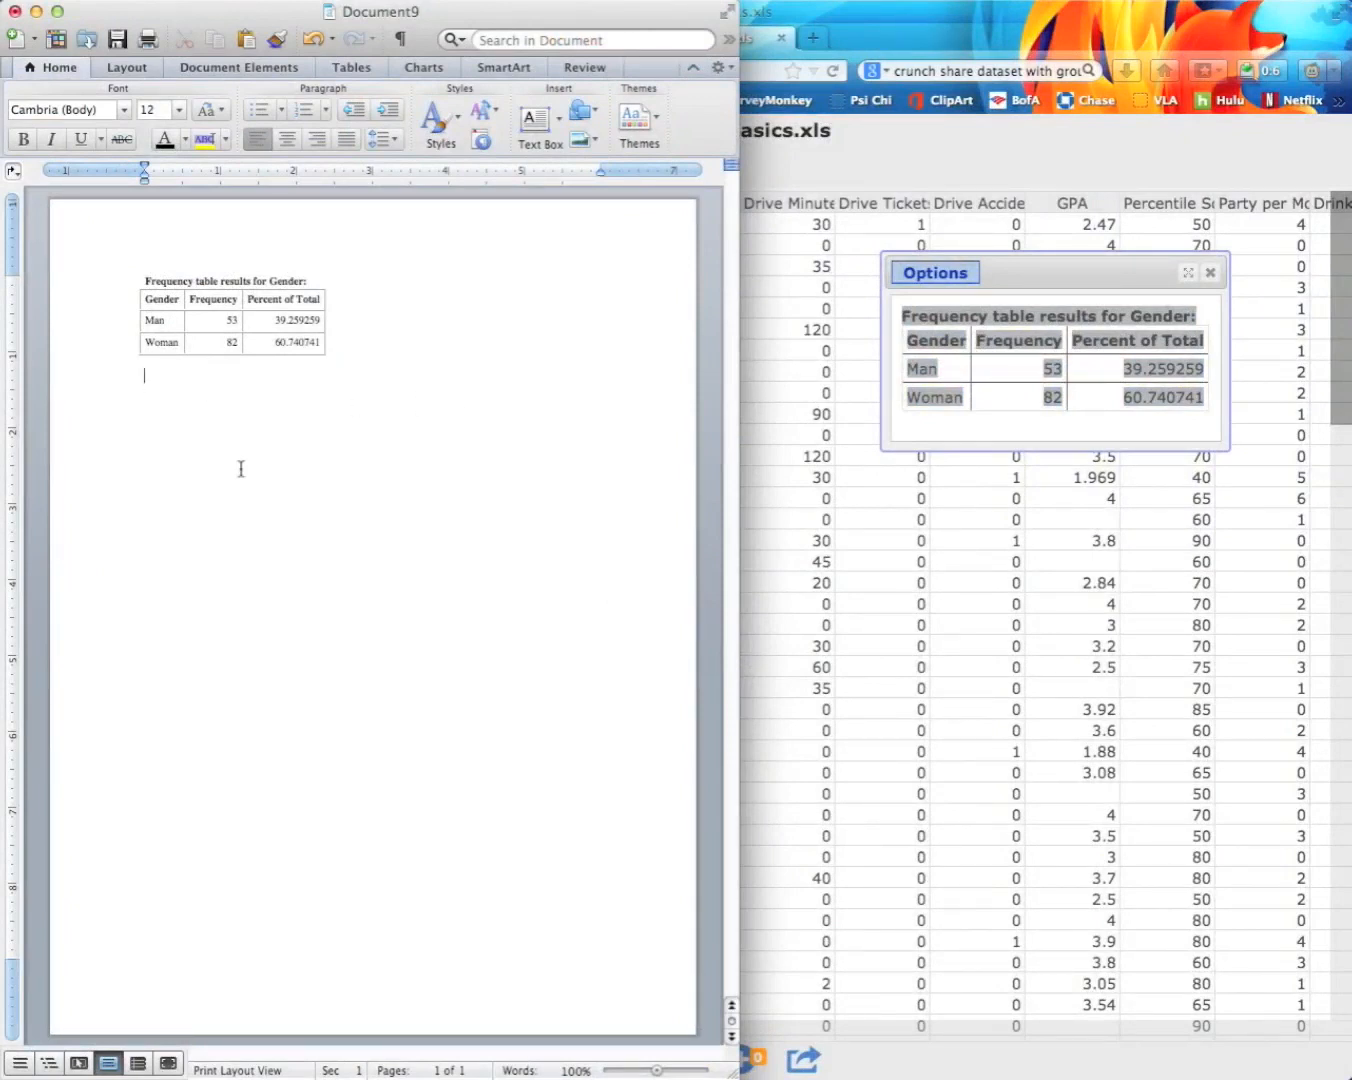
{"action": "left_click", "coordinate": [35, 10]}
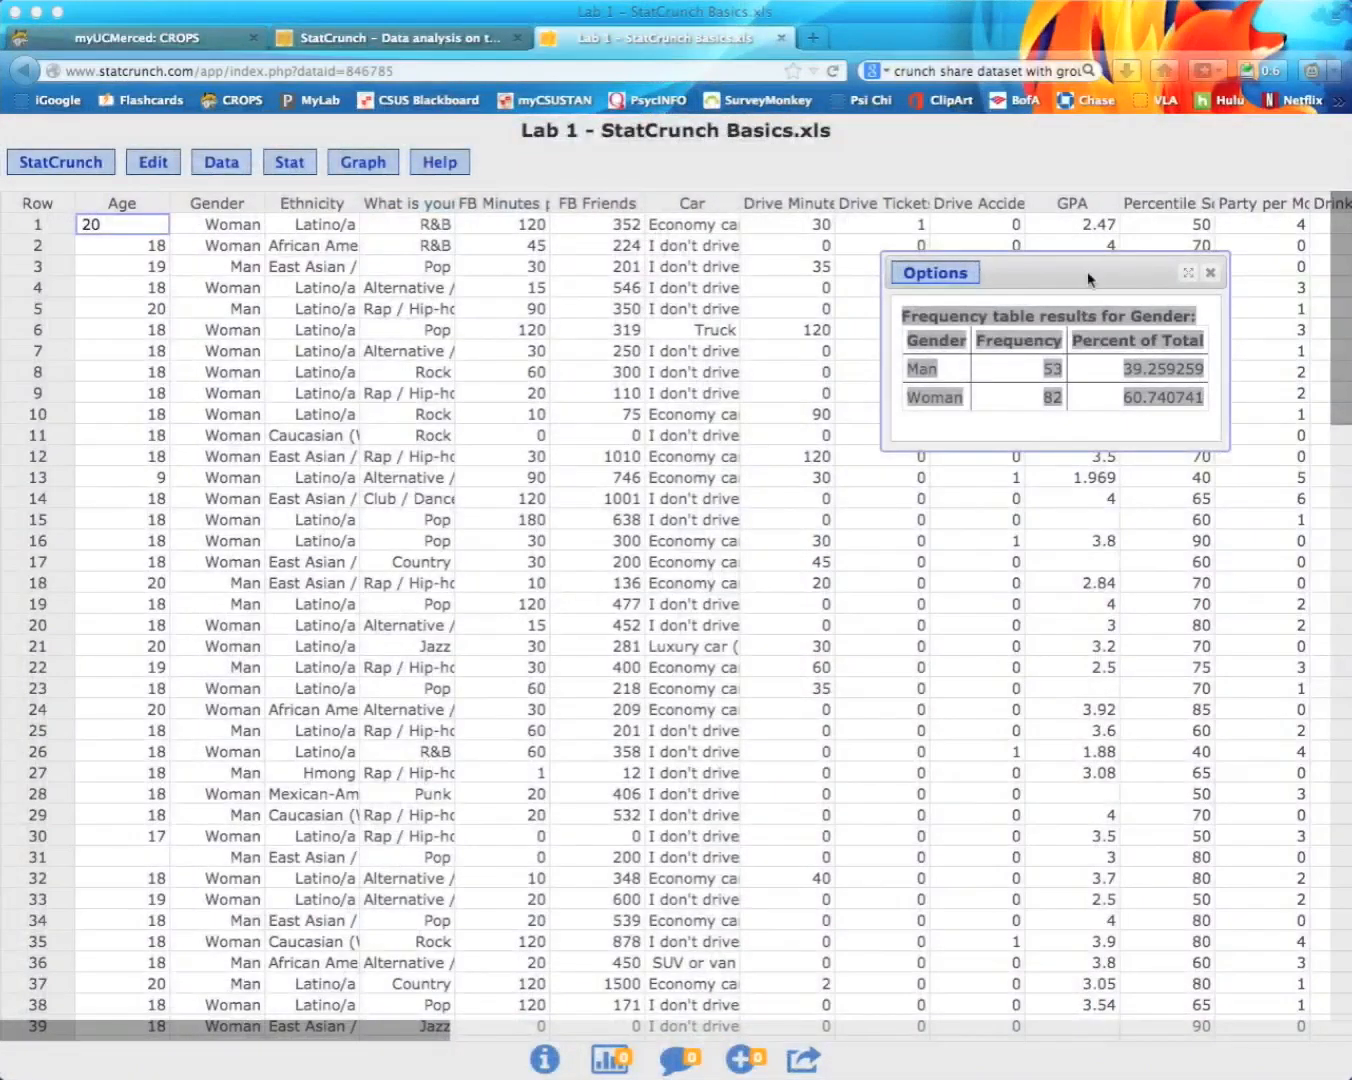
Step: Close the previous results and run a basic frequency table of Age
{"action": "left_click", "coordinate": [1210, 274]}
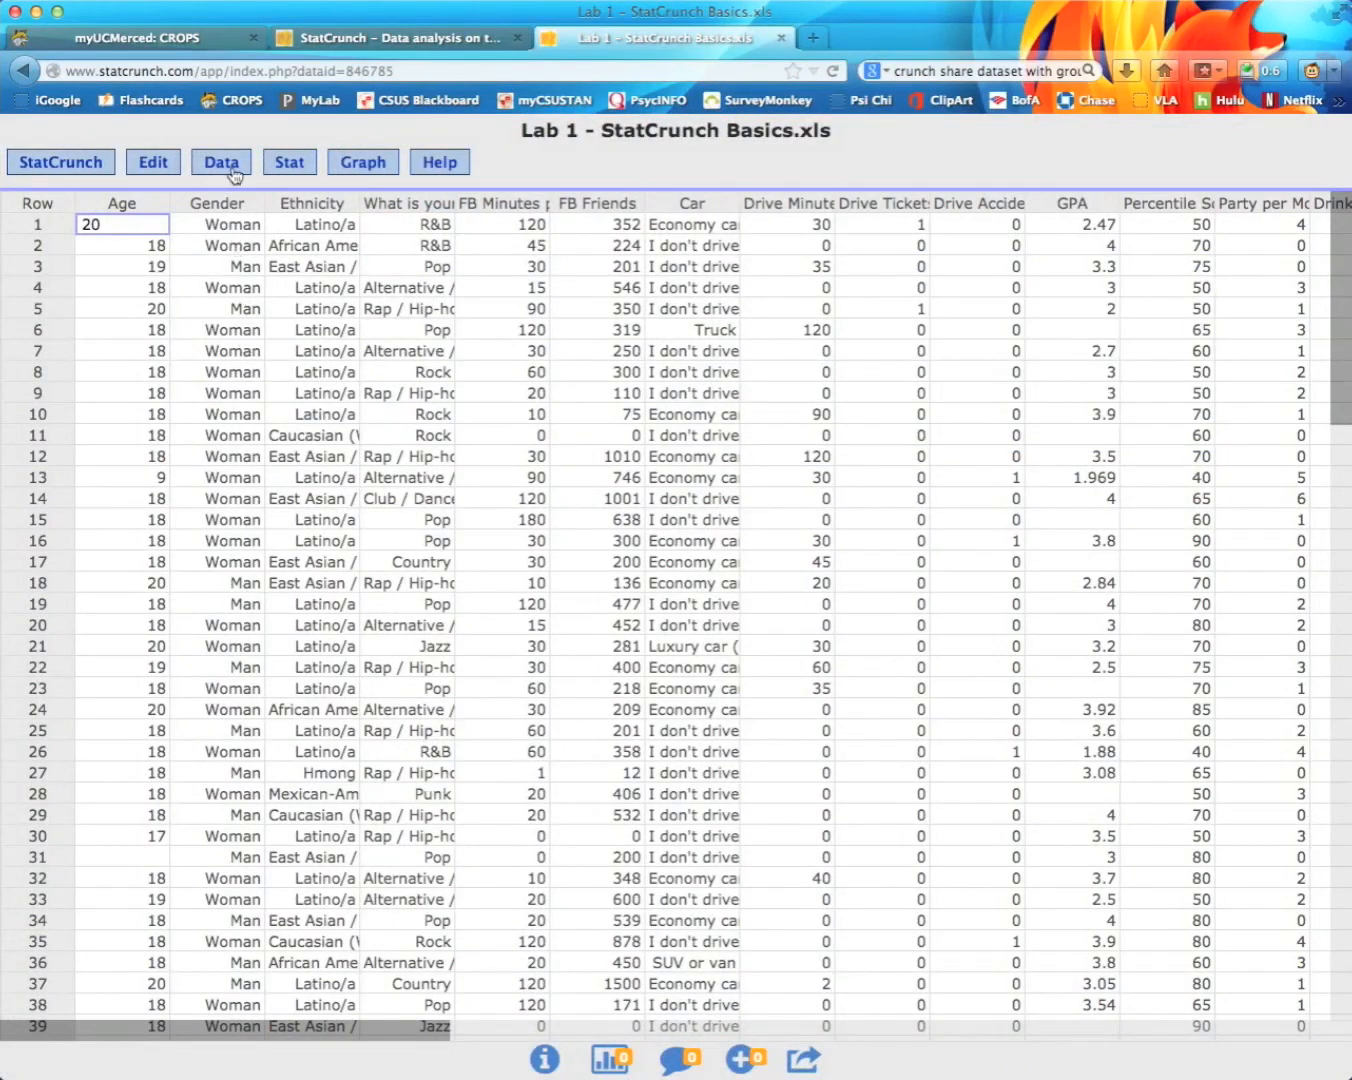
{"action": "left_click", "coordinate": [270, 164]}
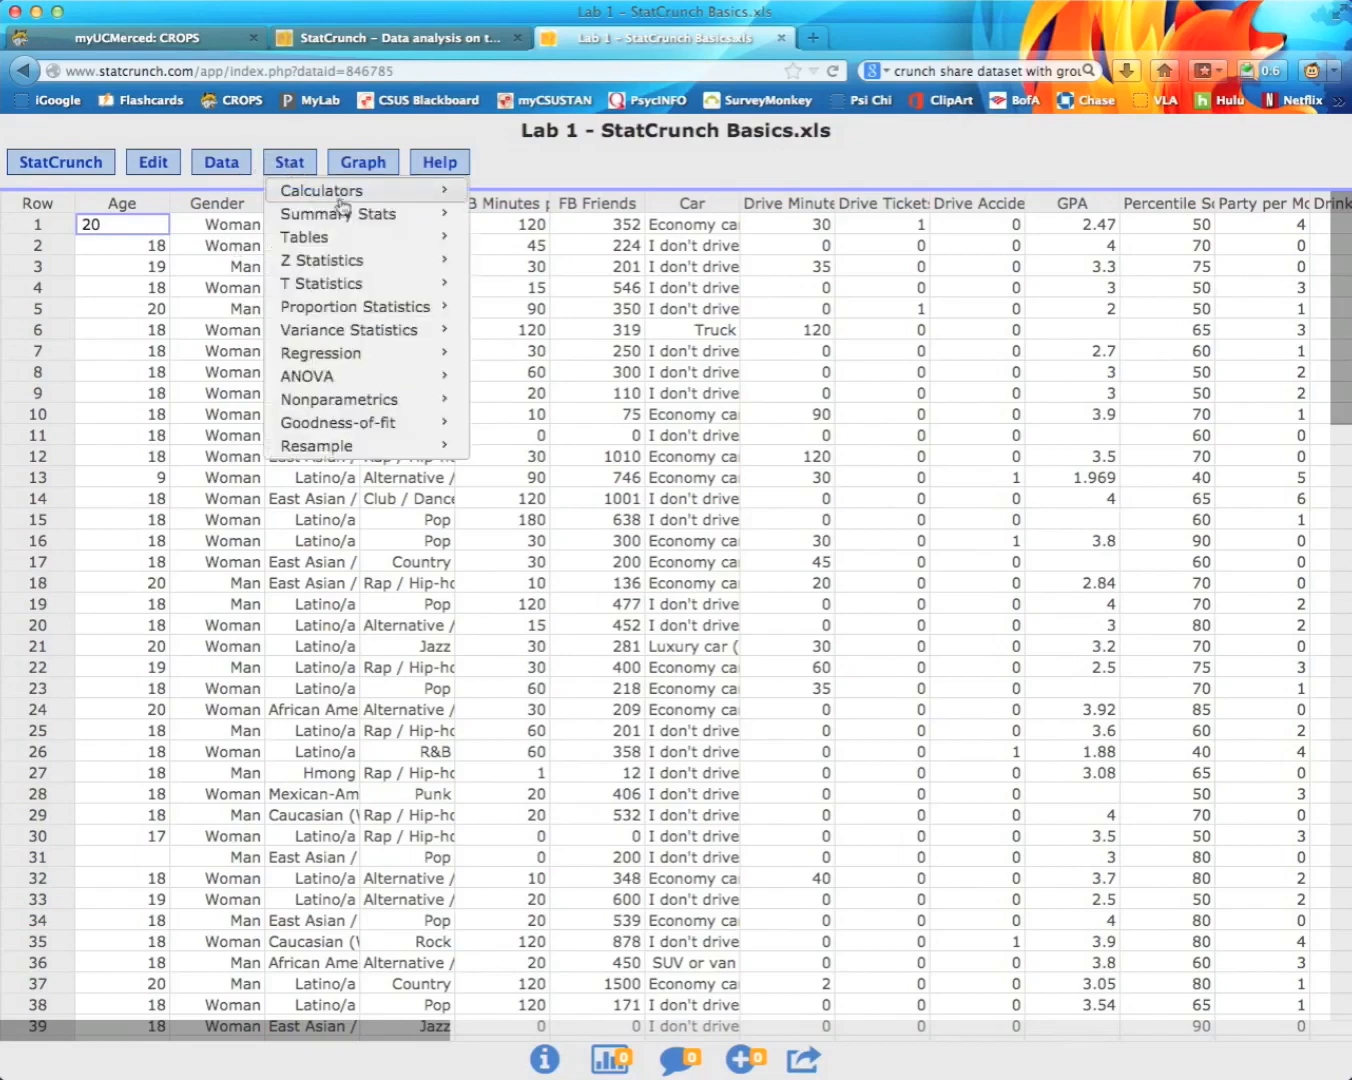
{"action": "mouse_move", "coordinate": [408, 236]}
{"action": "left_click", "coordinate": [503, 239]}
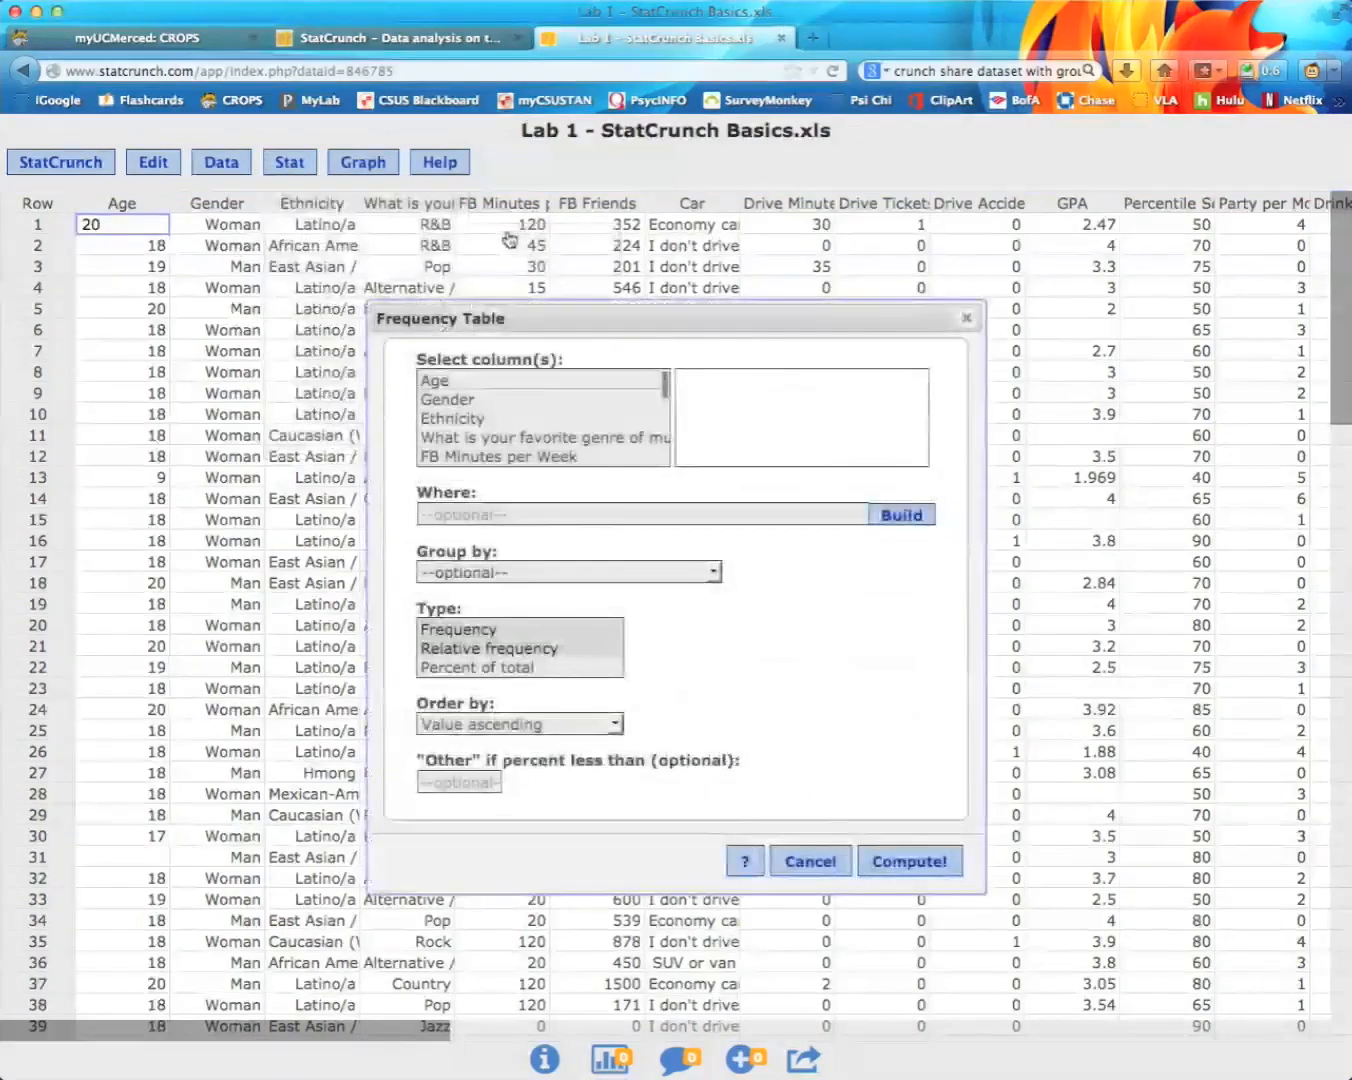
{"action": "left_click", "coordinate": [461, 384]}
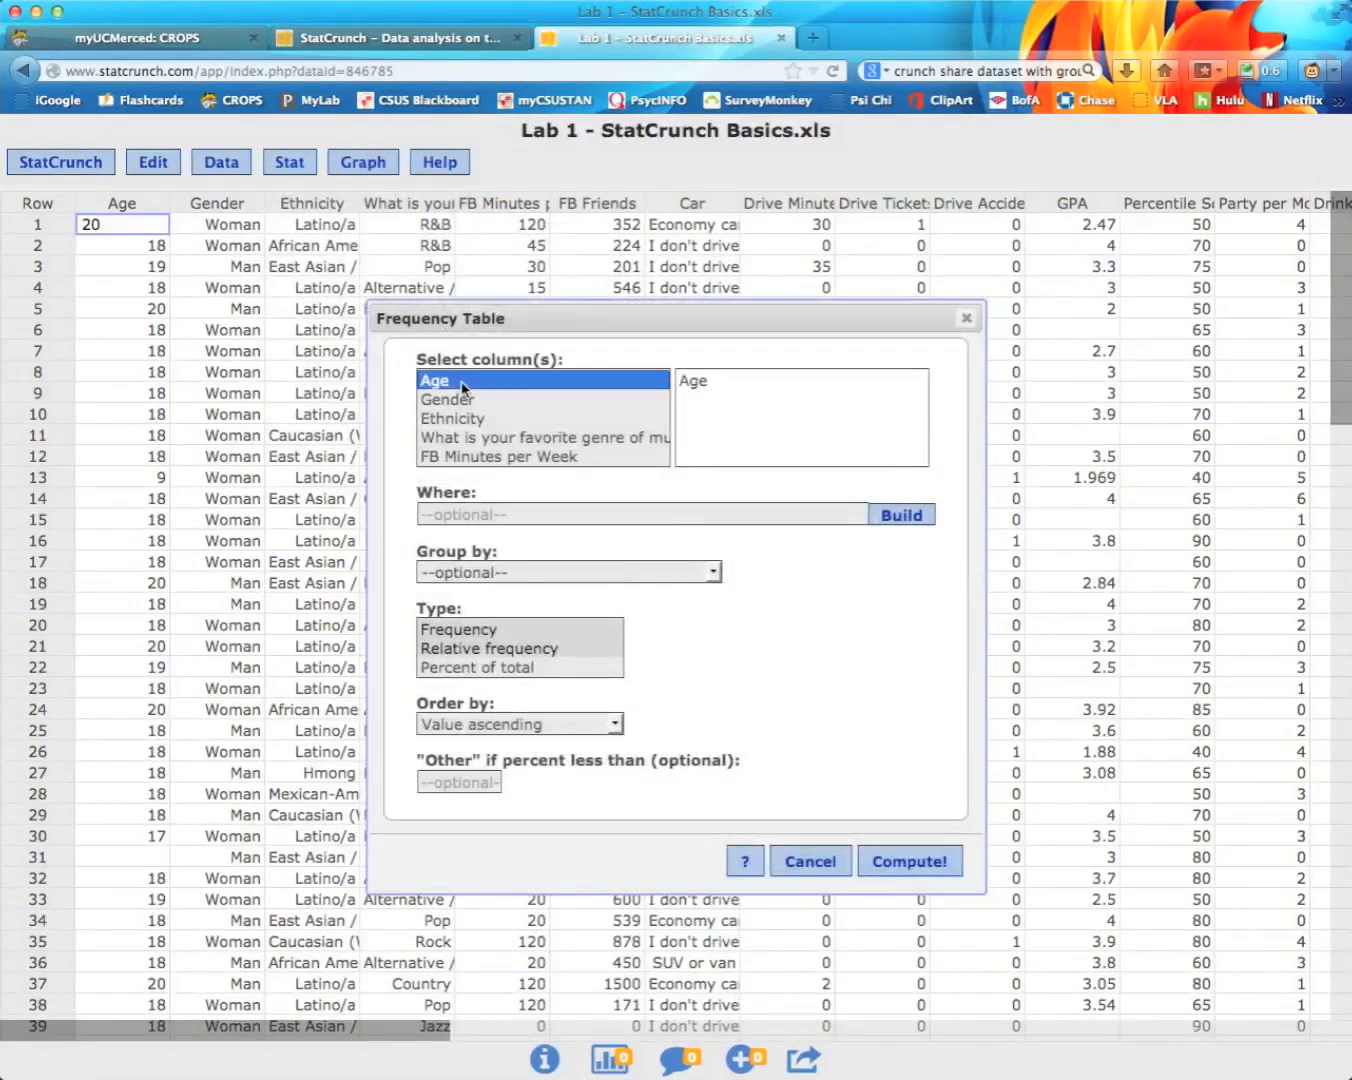
{"action": "left_click", "coordinate": [915, 863]}
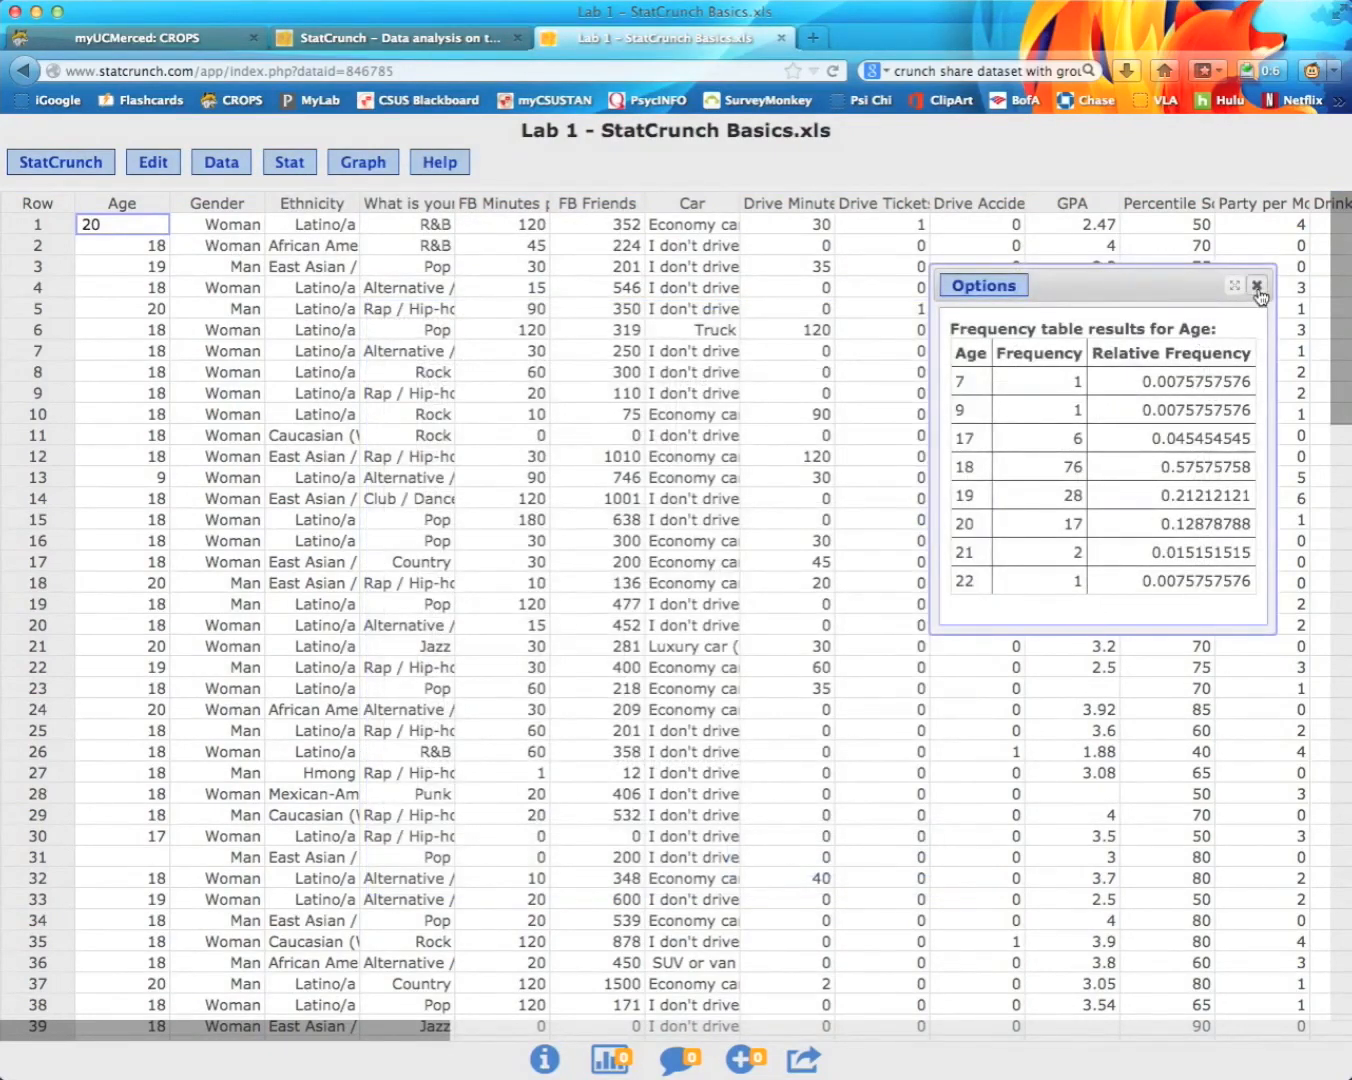
Step: Rerun the Age frequency table reporting both Frequency and Percent of total
{"action": "left_click", "coordinate": [290, 164]}
{"action": "mouse_move", "coordinate": [349, 216]}
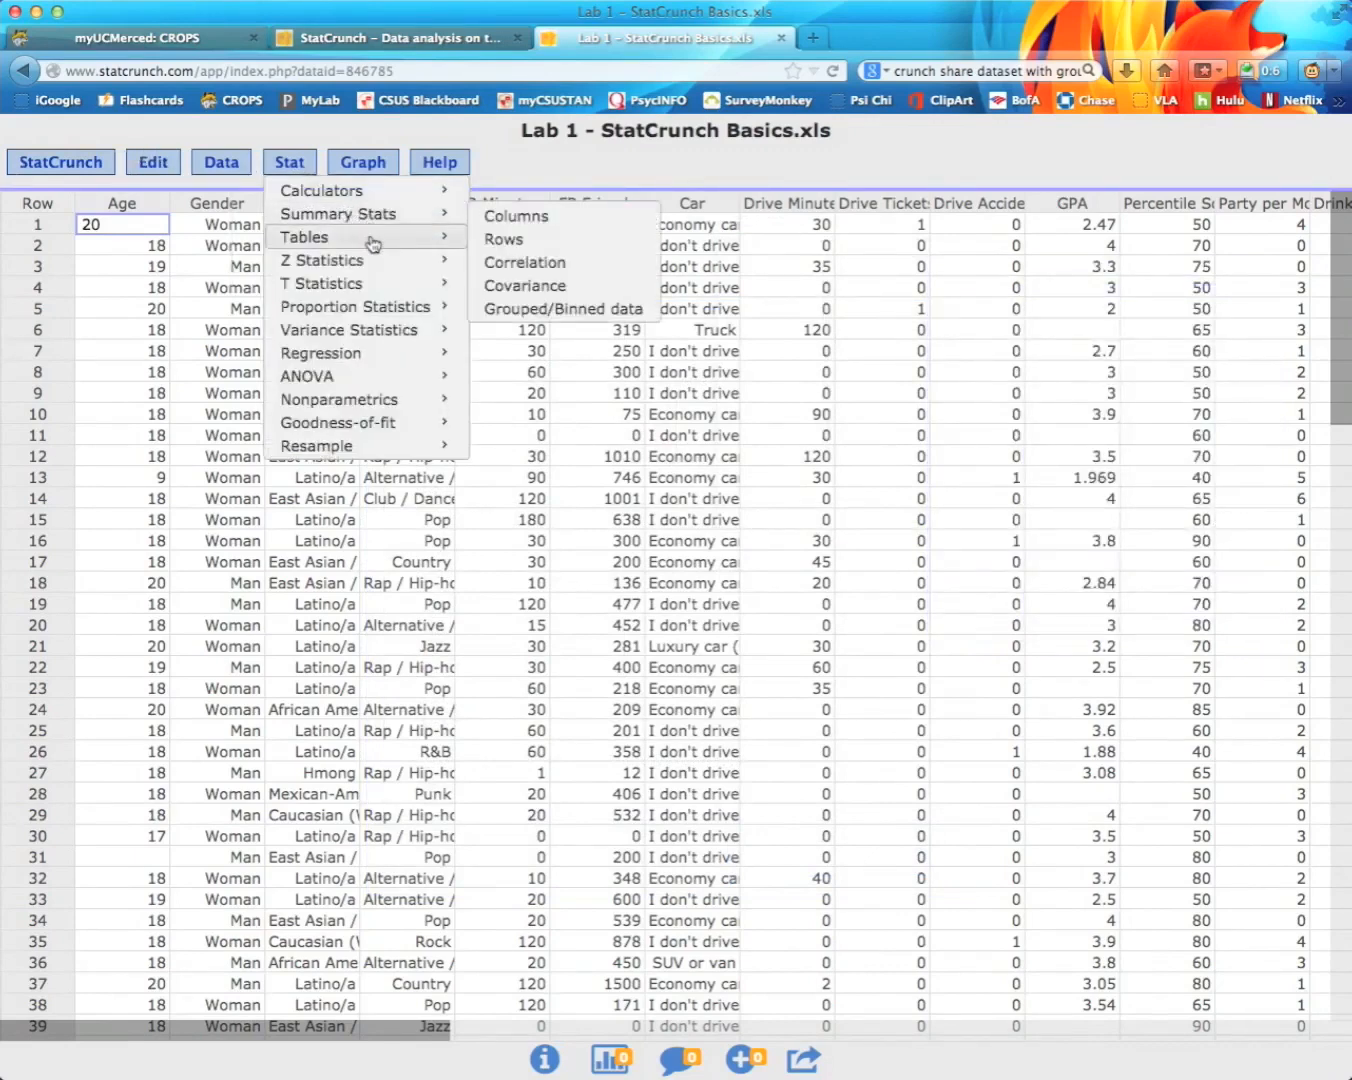
{"action": "left_click", "coordinate": [505, 241]}
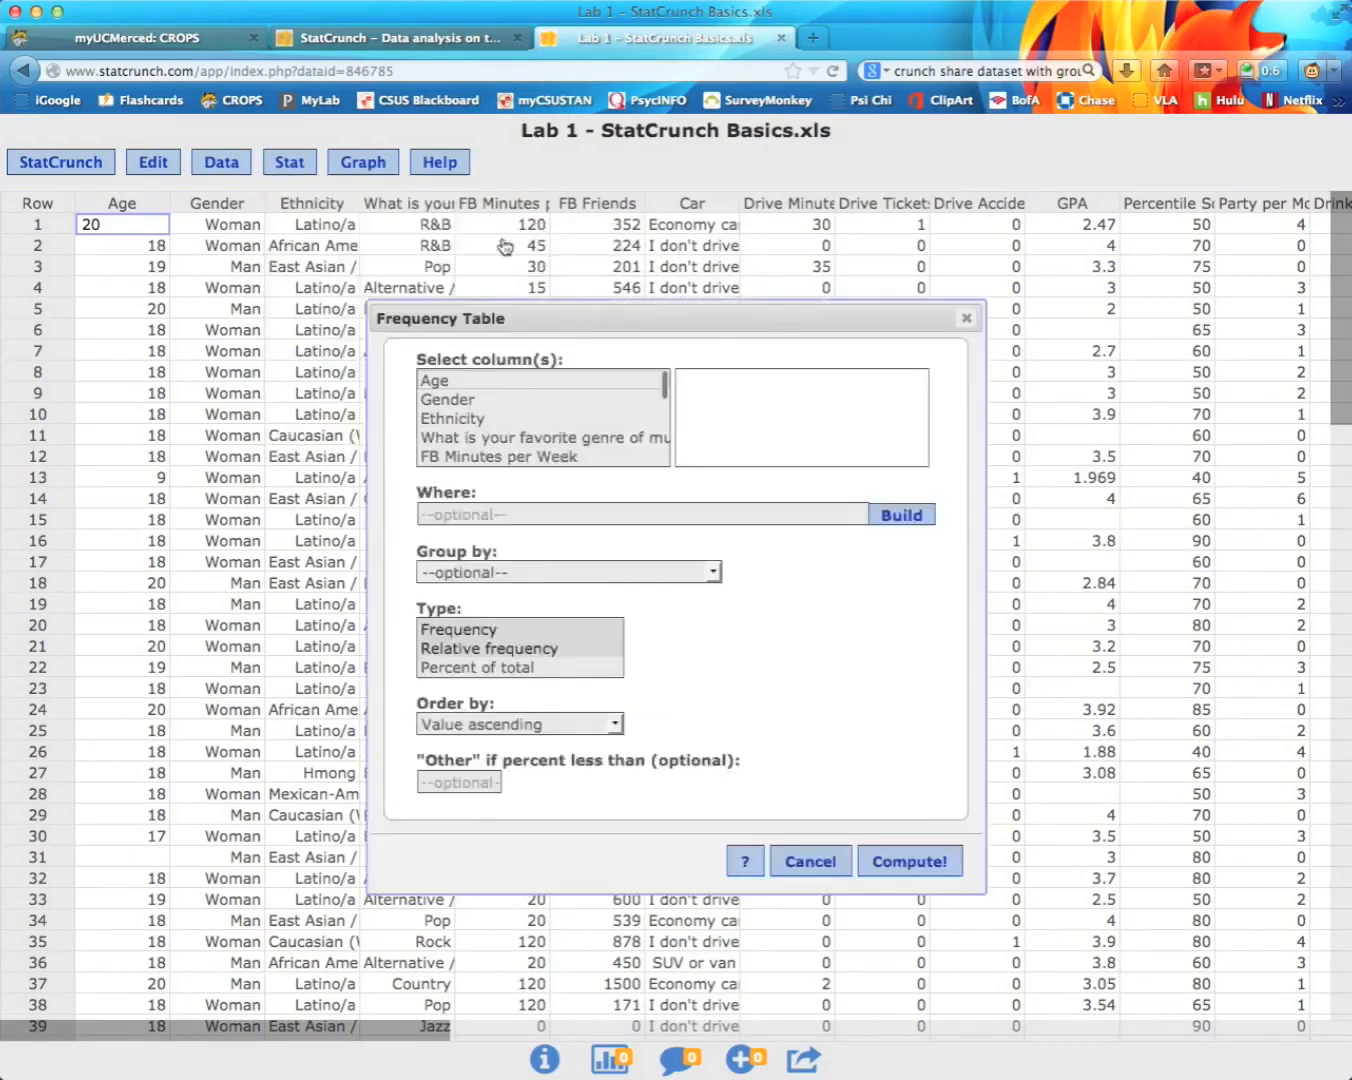
{"action": "left_click", "coordinate": [447, 384]}
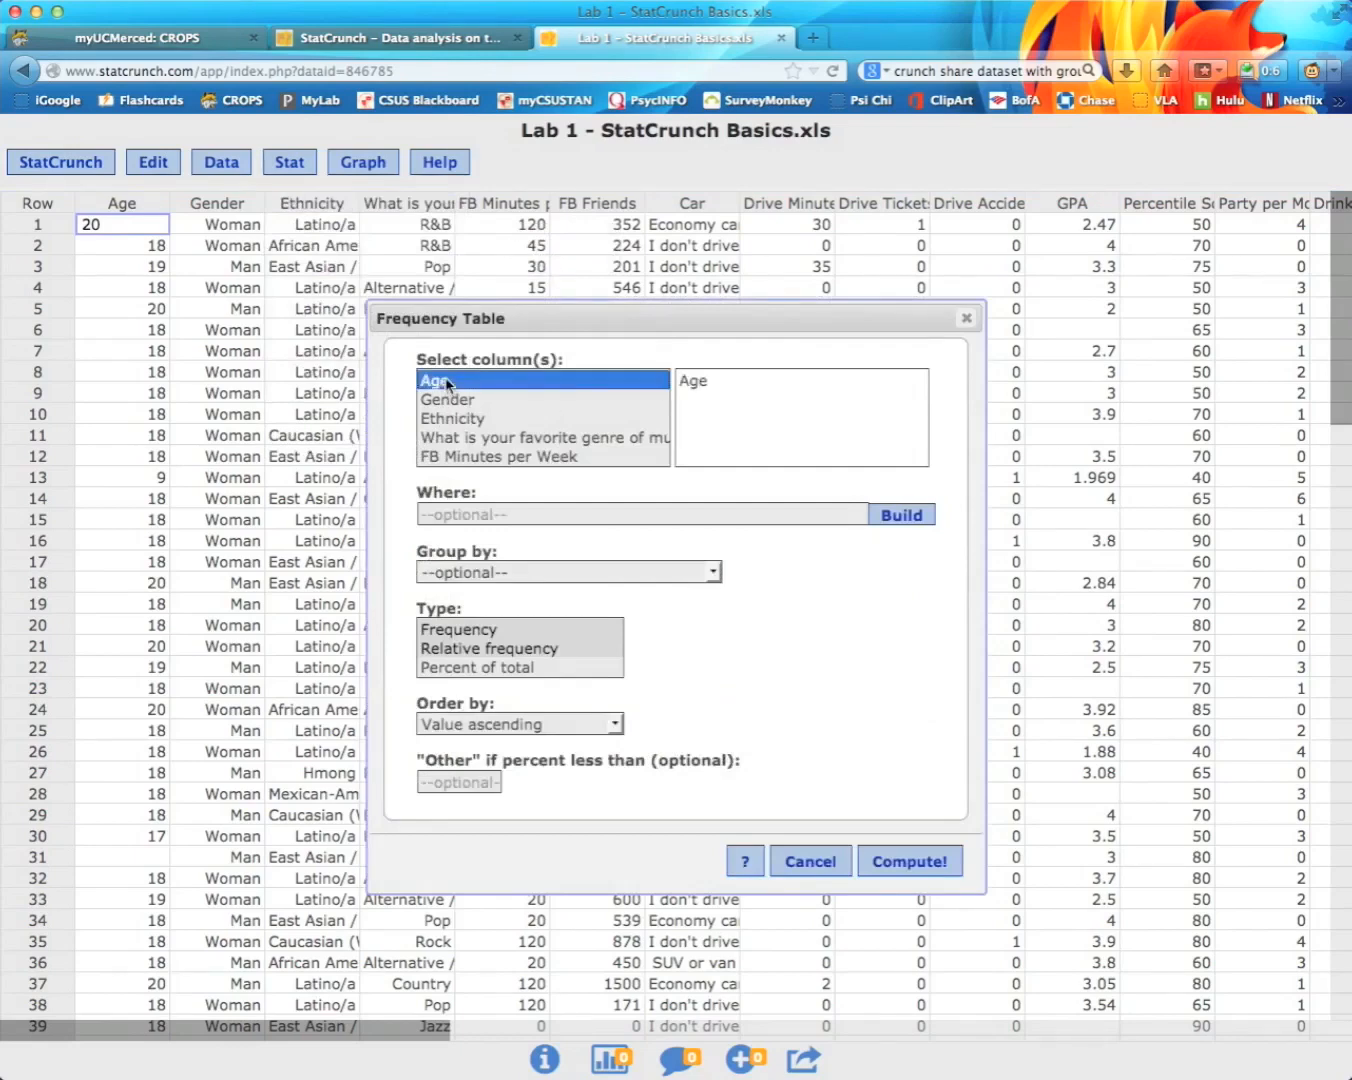
{"action": "left_click", "coordinate": [468, 630]}
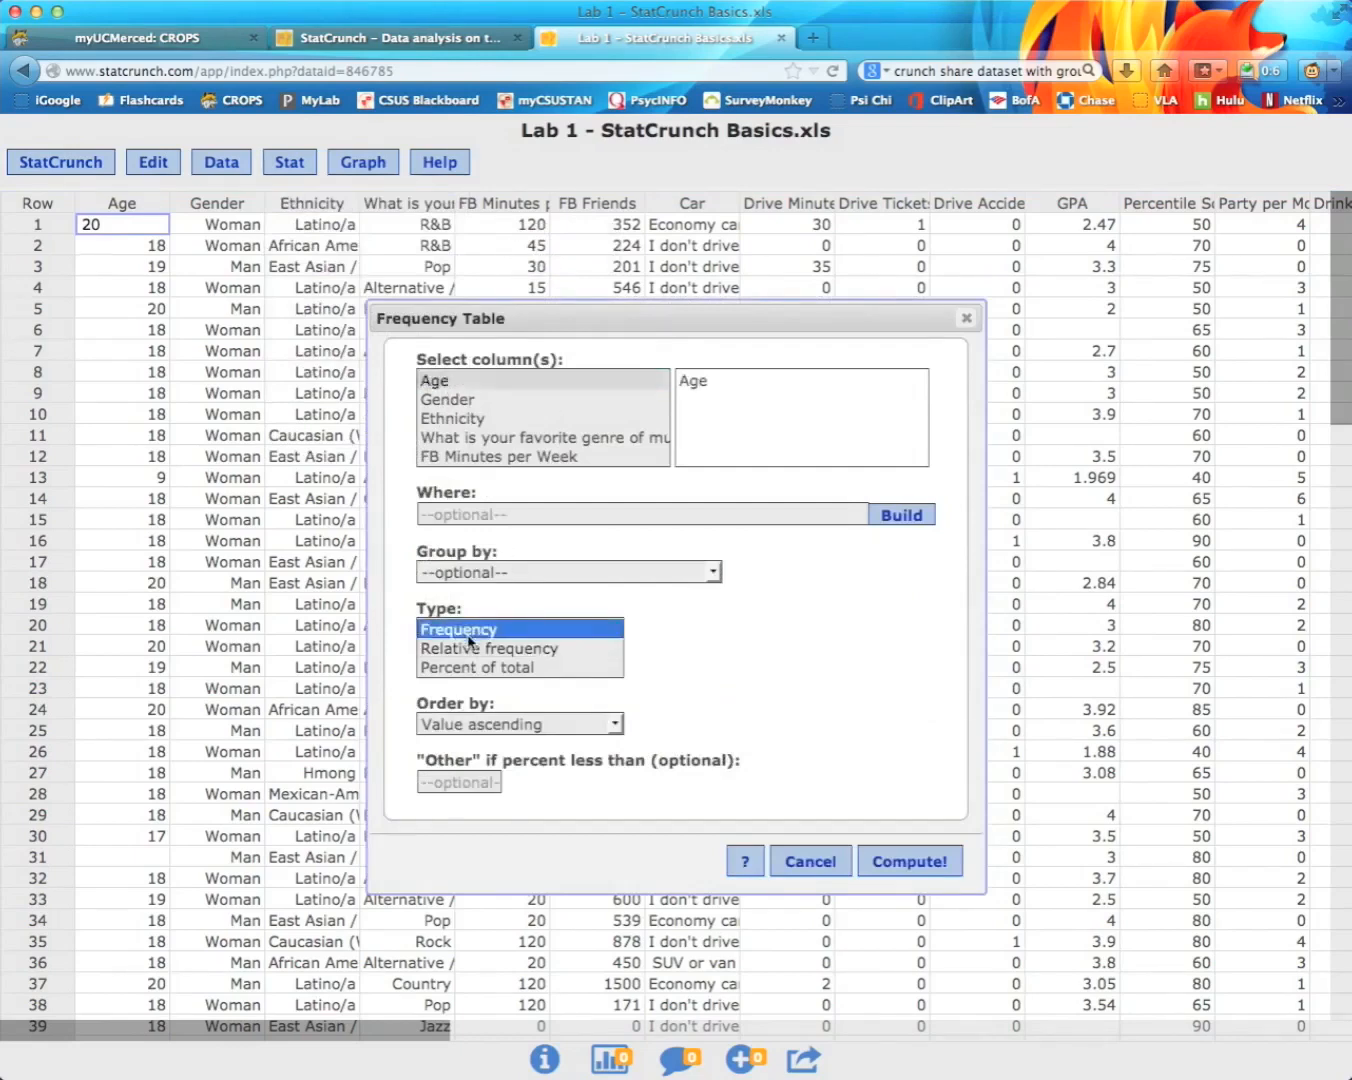
{"action": "left_click", "coordinate": [469, 667], "text": "super"}
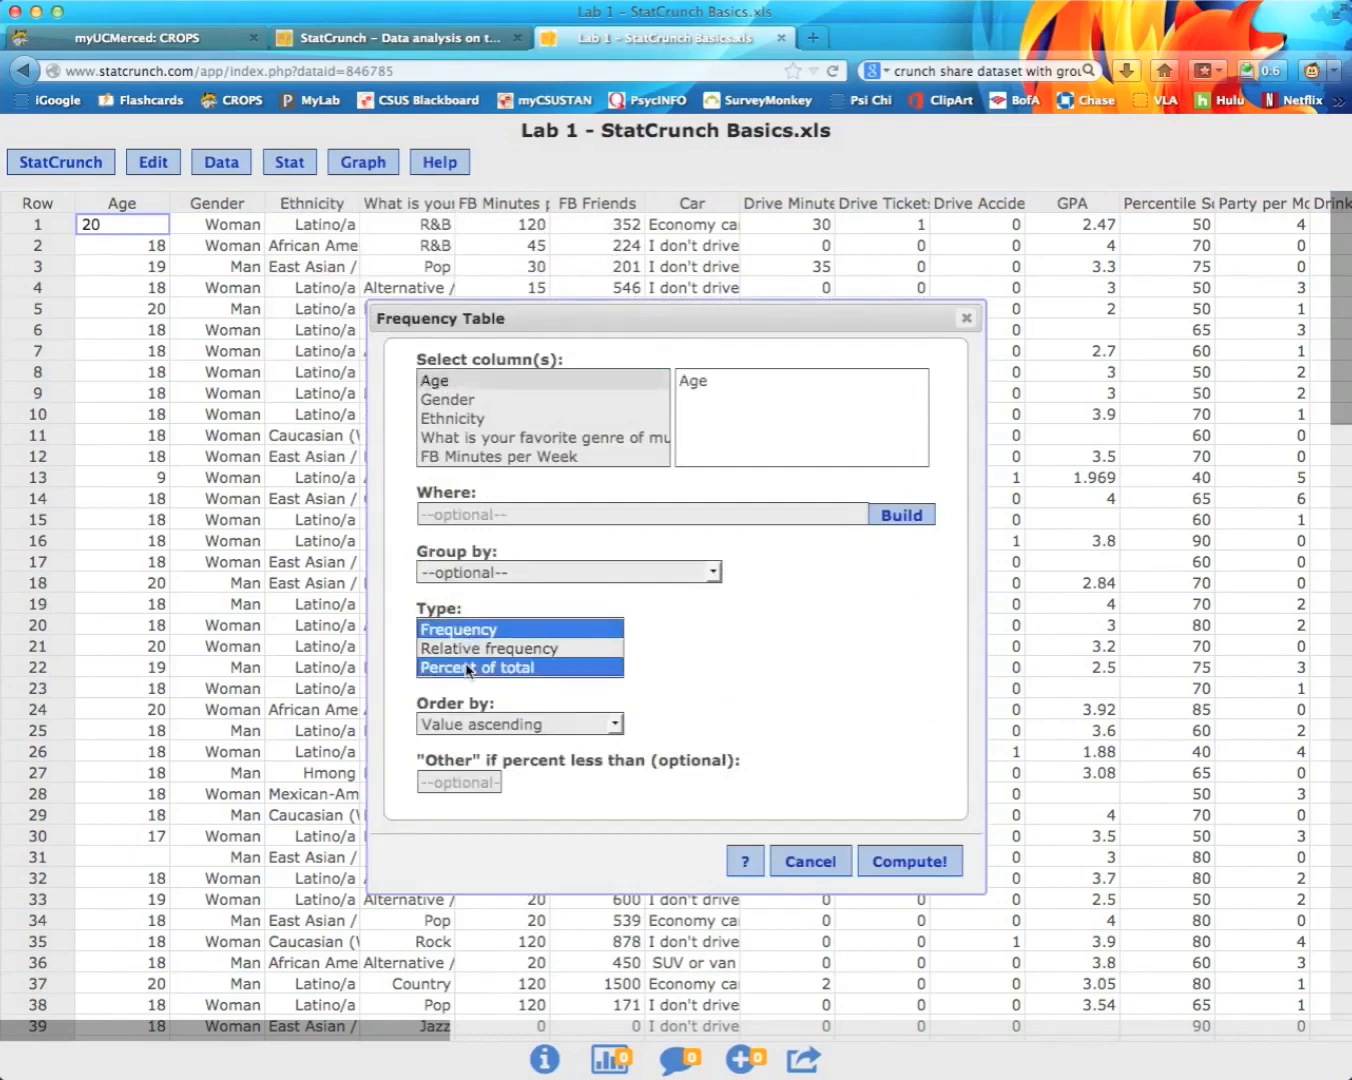
{"action": "left_click", "coordinate": [917, 863]}
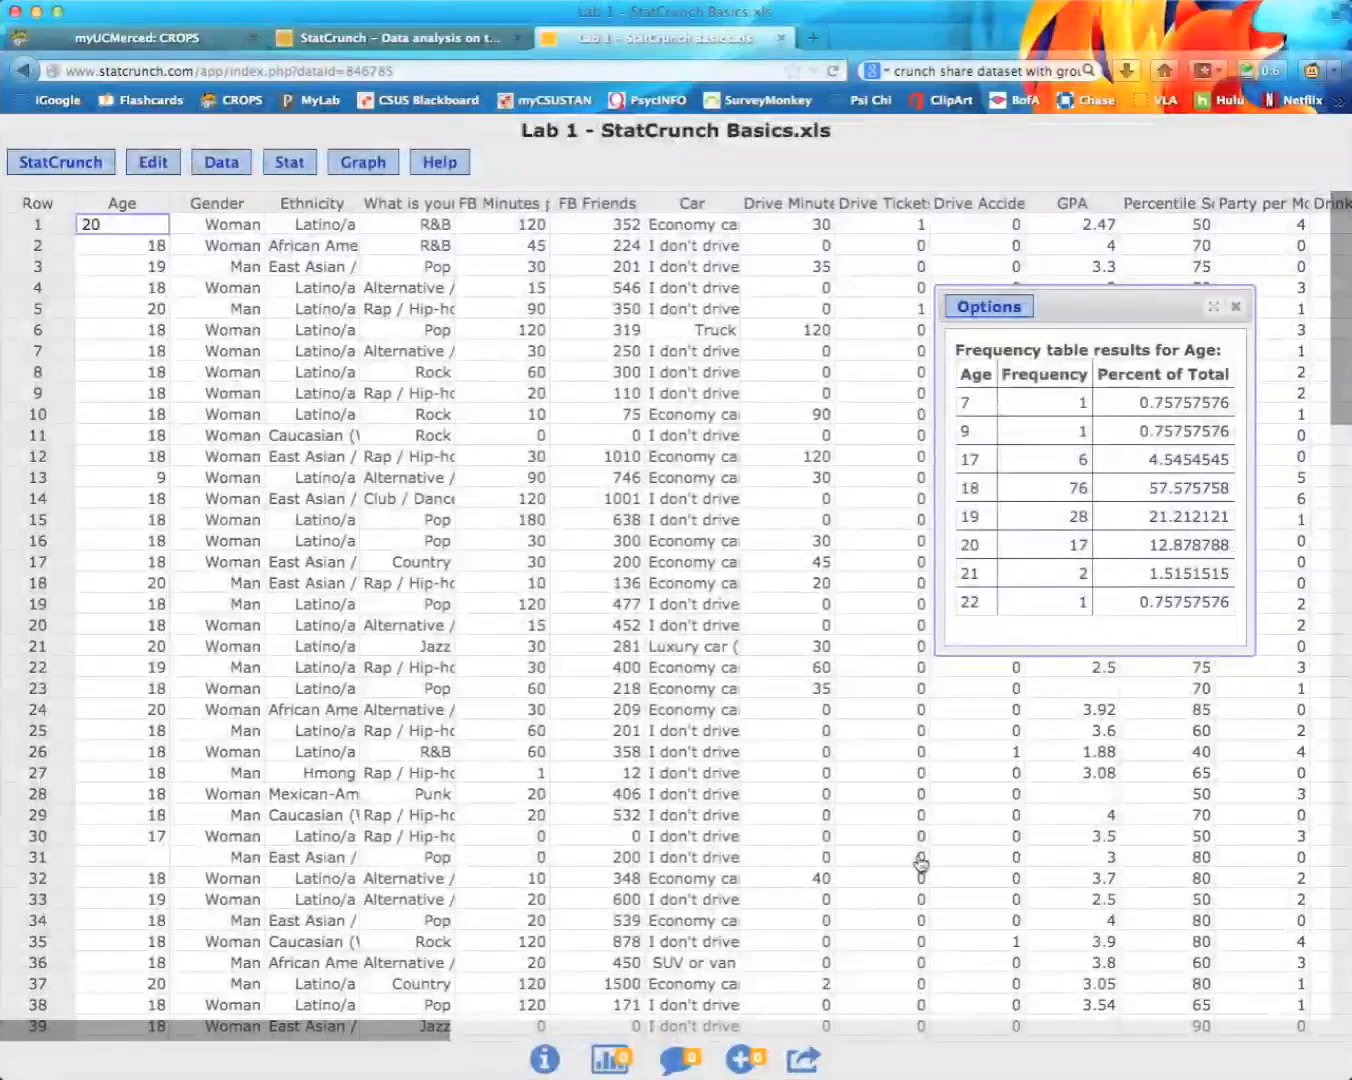
Step: Move the Age frequency results aside to read them, then close that window
{"action": "left_click_drag", "start_coordinate": [1135, 304], "coordinate": [880, 300]}
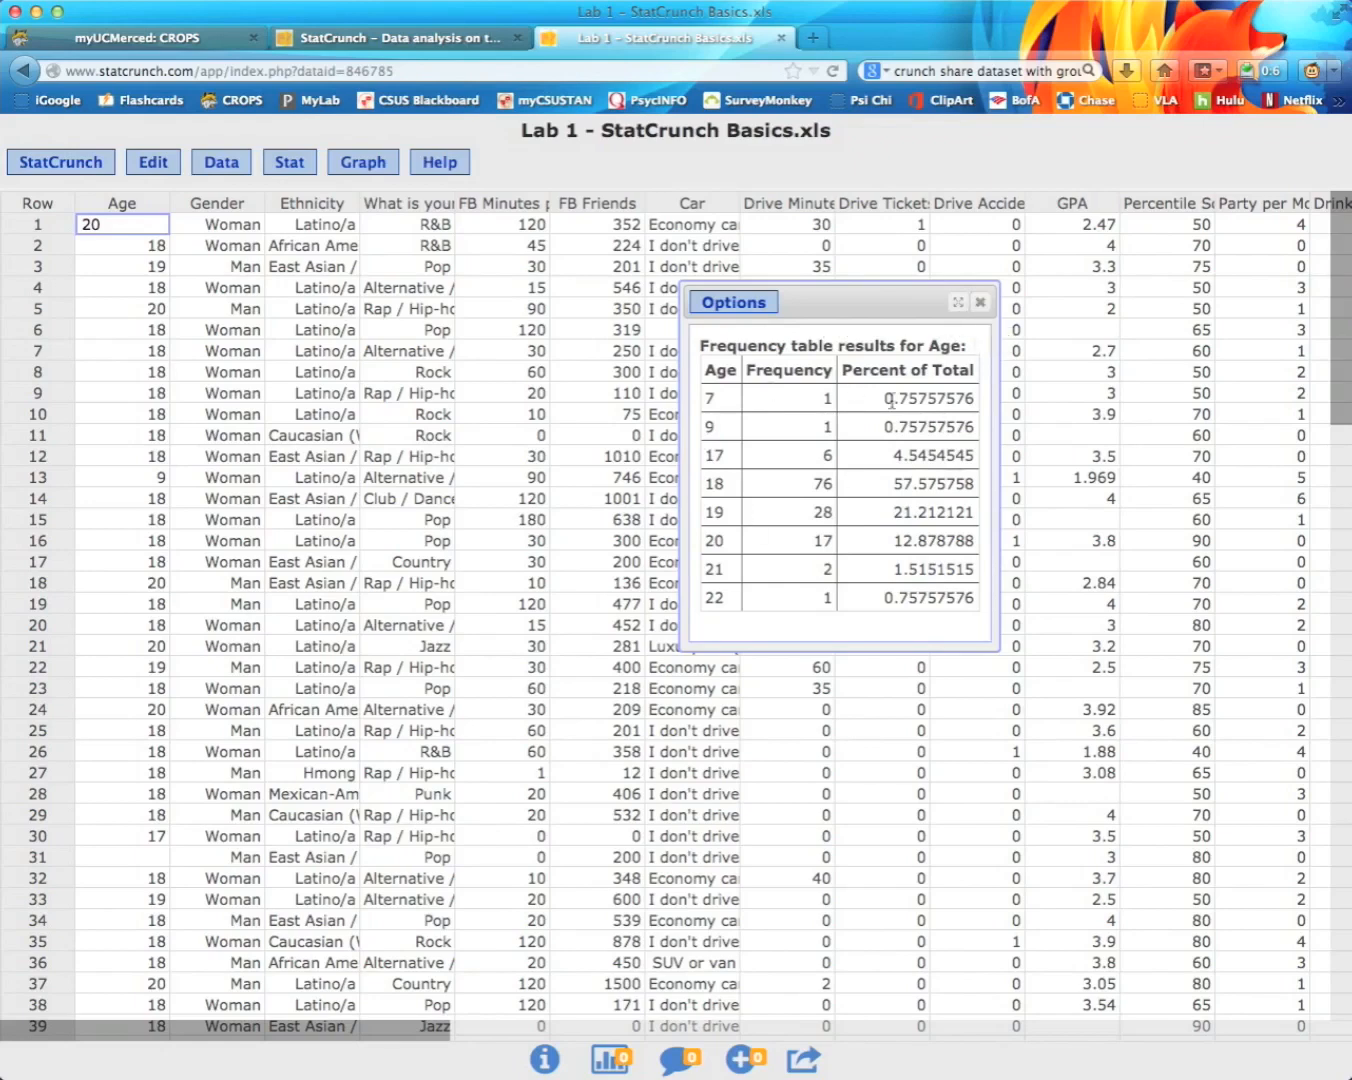
{"action": "left_click", "coordinate": [978, 306]}
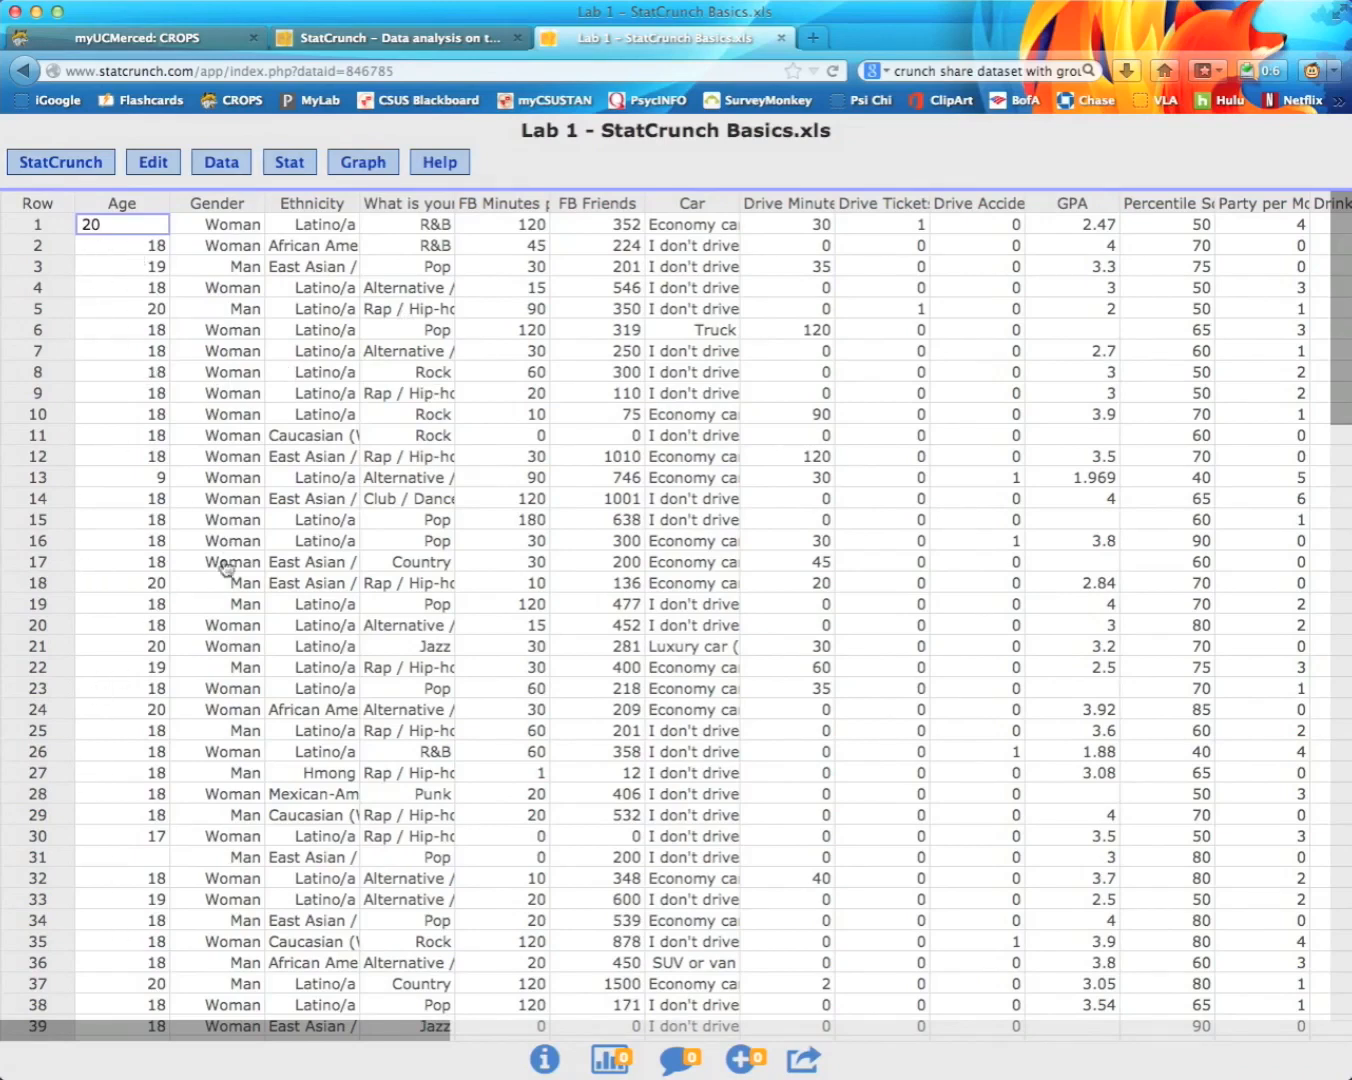
{"action": "left_click", "coordinate": [305, 170]}
Step: Compute Age frequencies with Frequency and Percent of total, grouped by Gender
{"action": "mouse_move", "coordinate": [366, 241]}
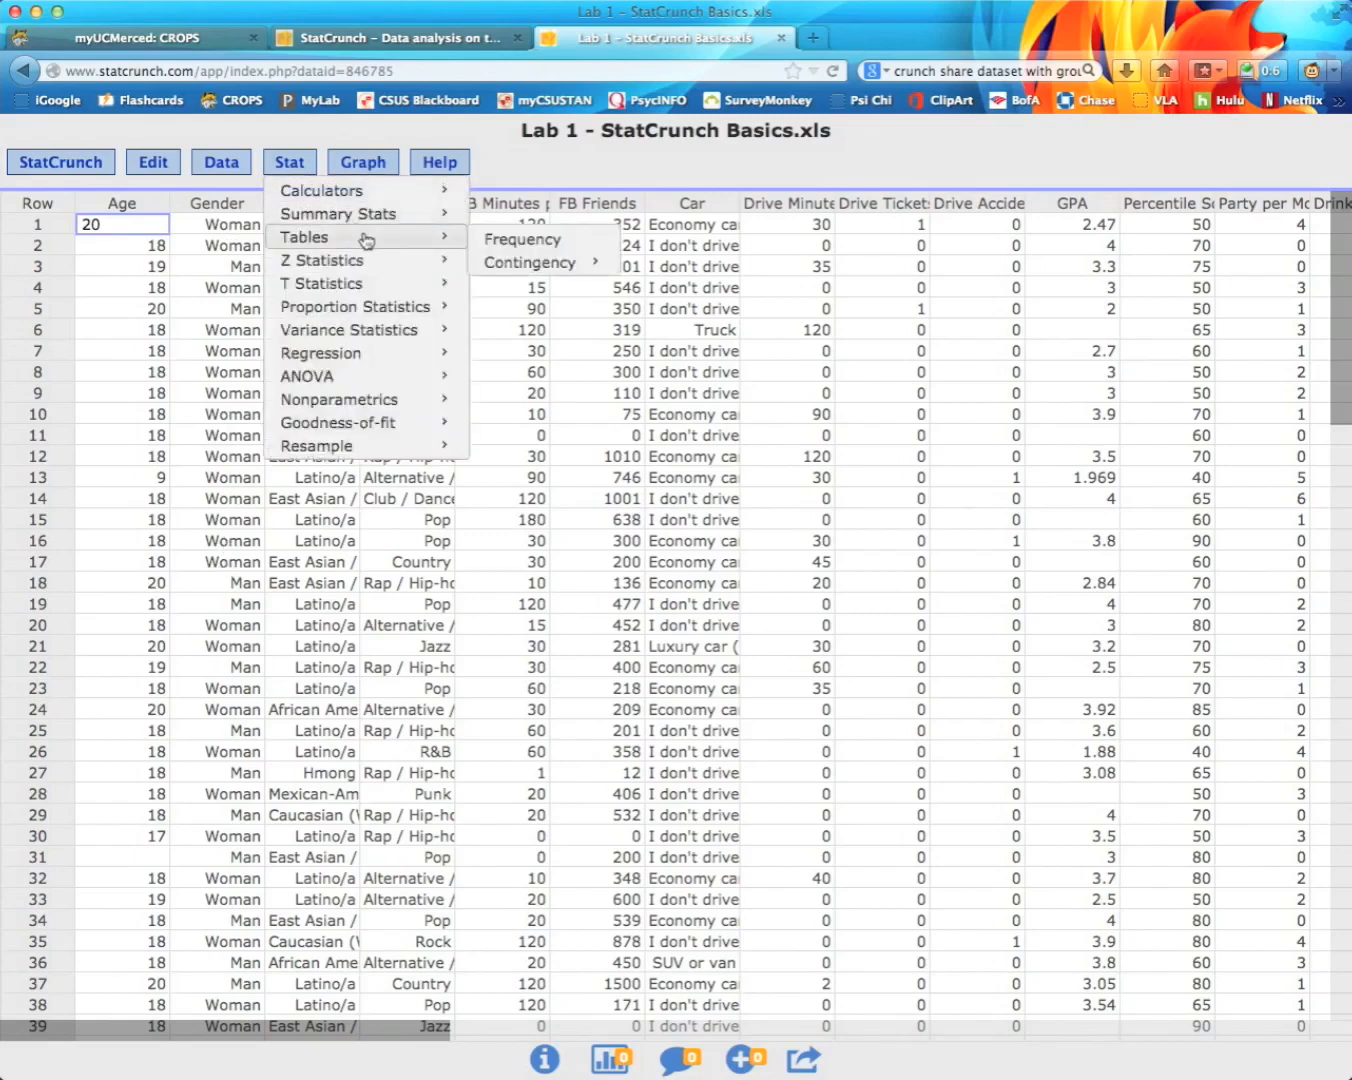
{"action": "left_click", "coordinate": [520, 246]}
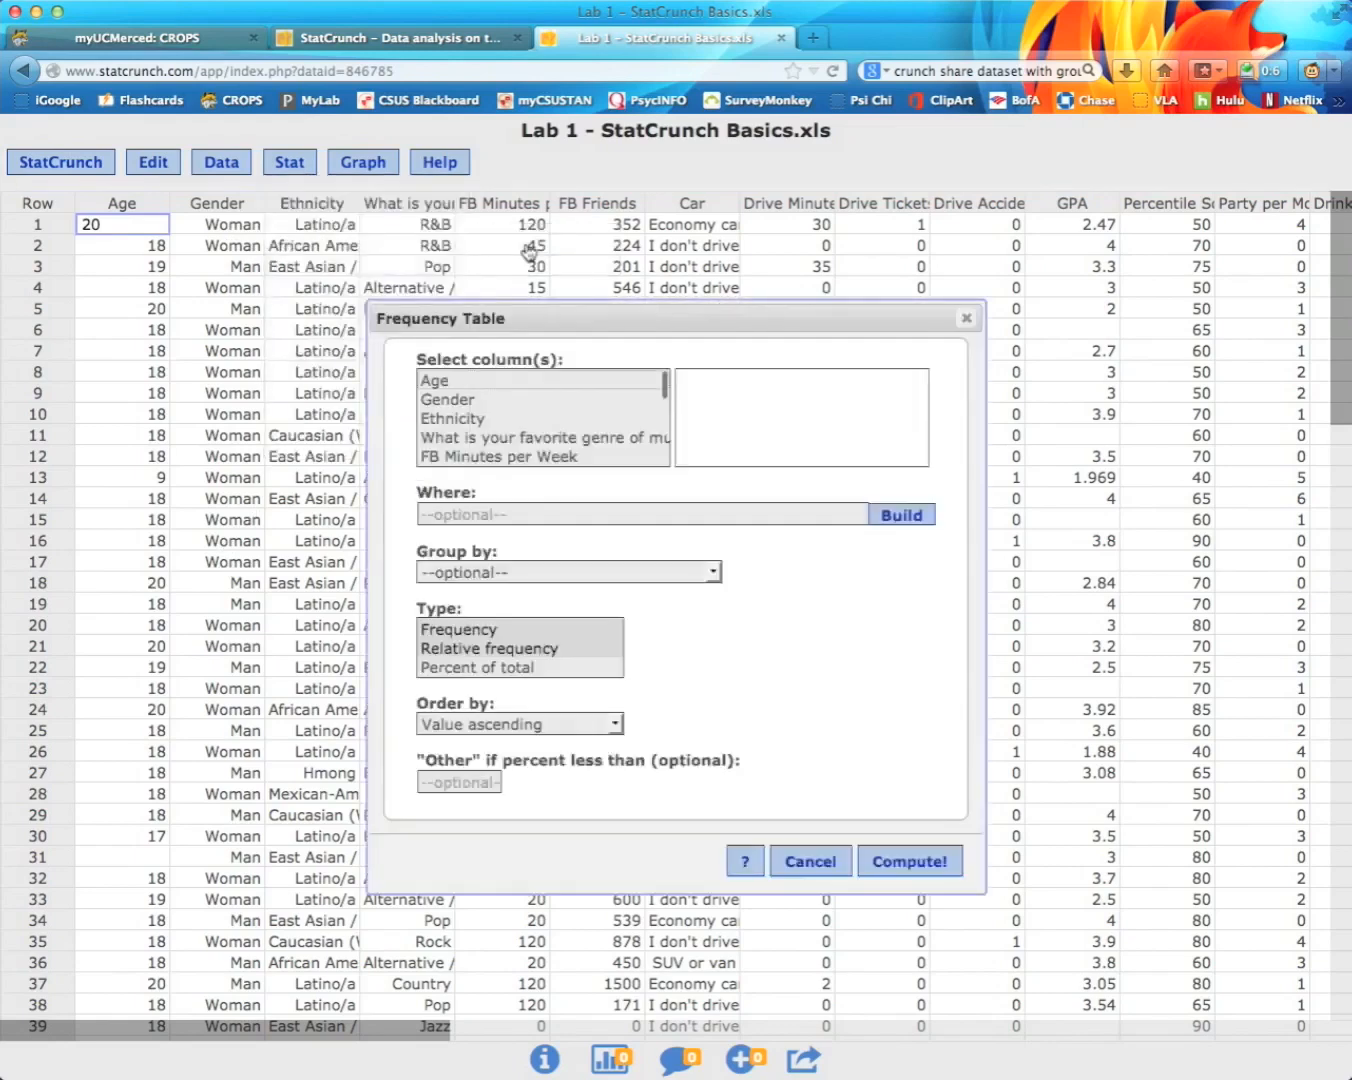
{"action": "left_click", "coordinate": [442, 381]}
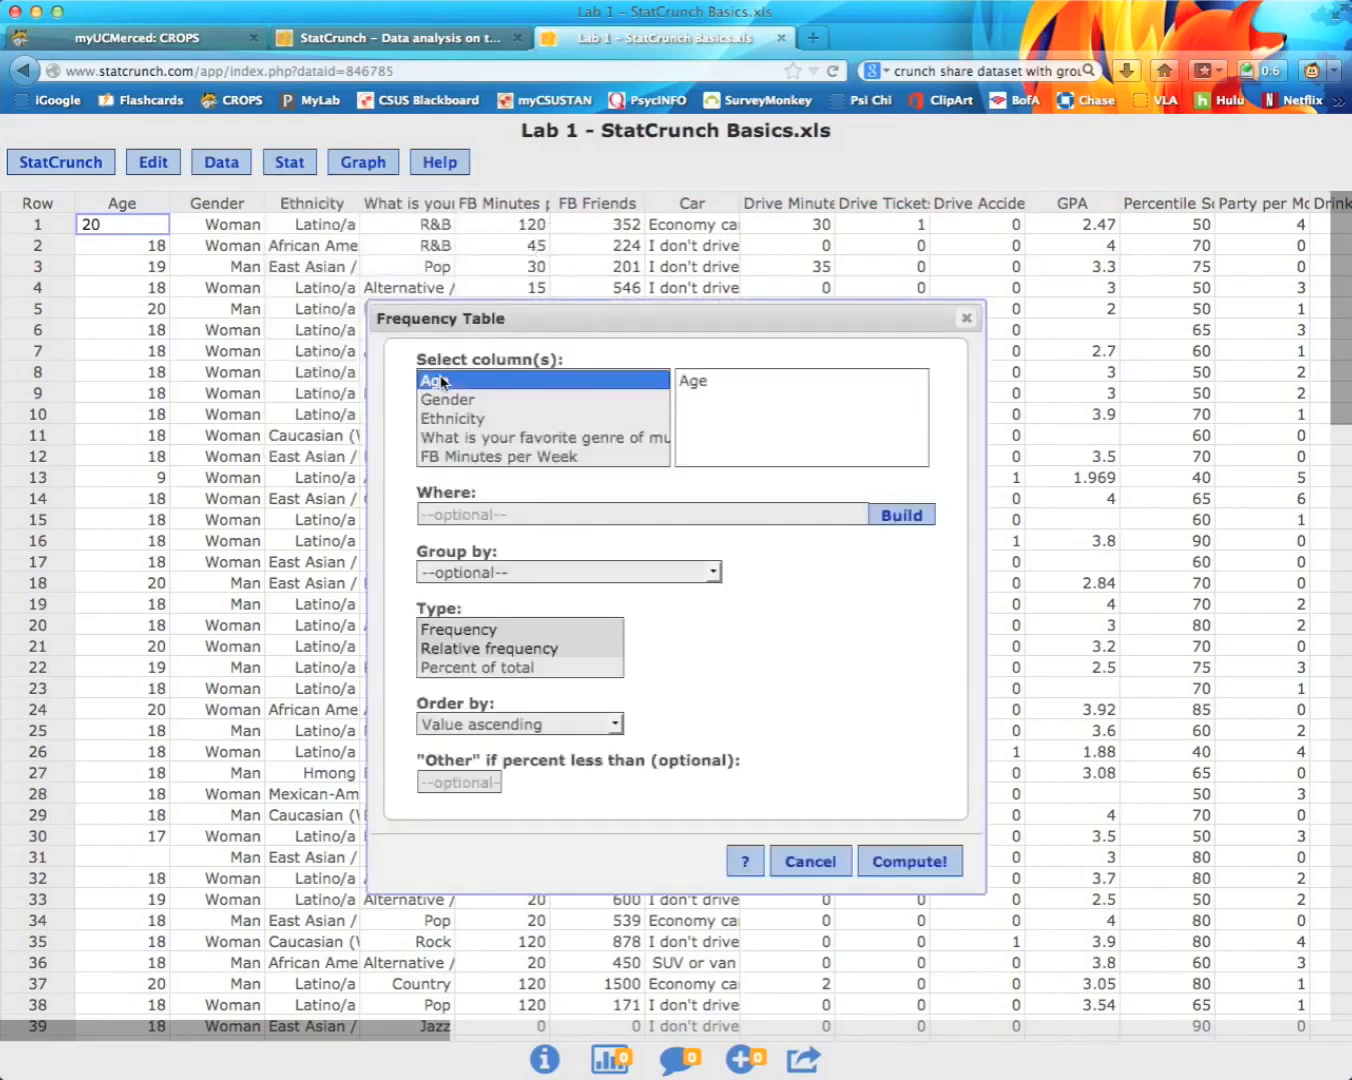
{"action": "left_click", "coordinate": [466, 630]}
{"action": "left_click", "coordinate": [476, 667], "text": "super"}
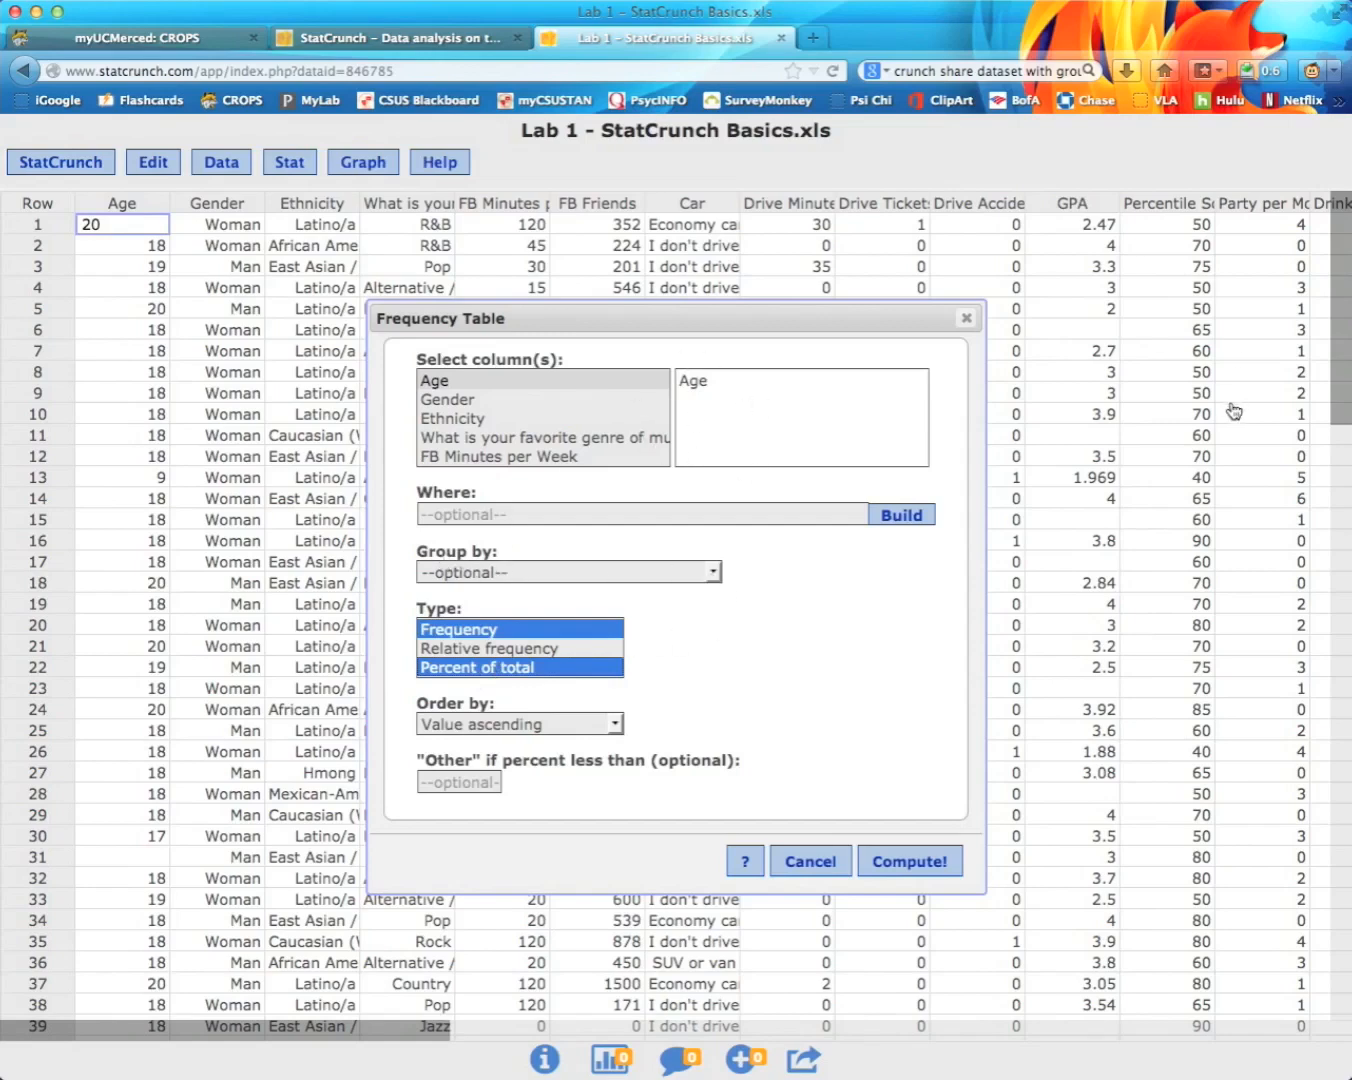
{"action": "left_click", "coordinate": [714, 573]}
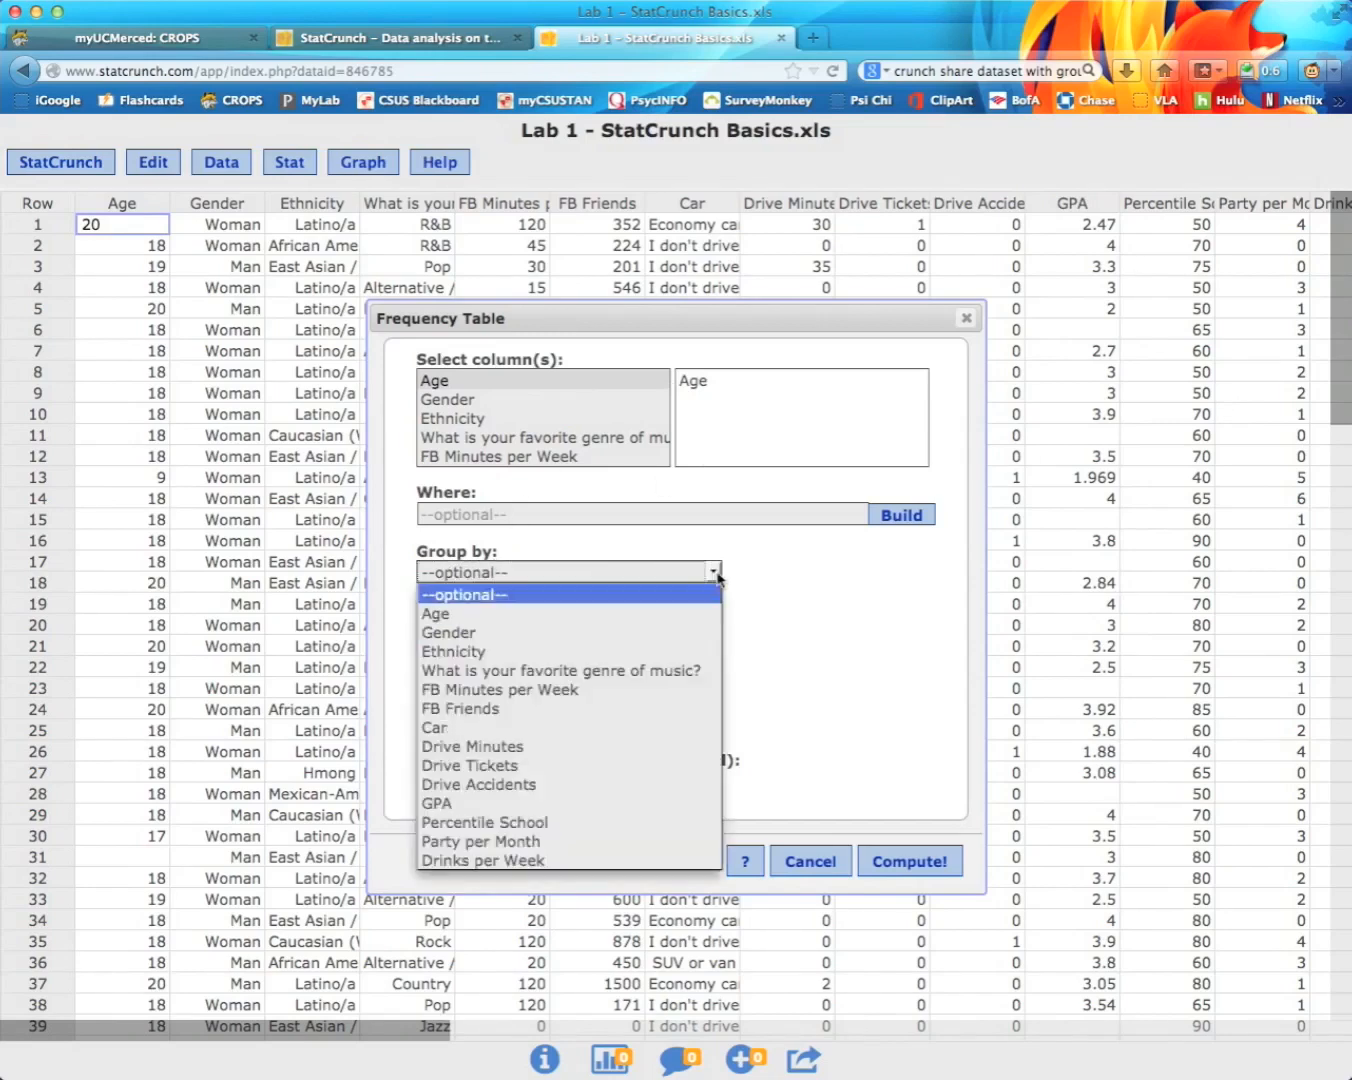
{"action": "left_click", "coordinate": [550, 632]}
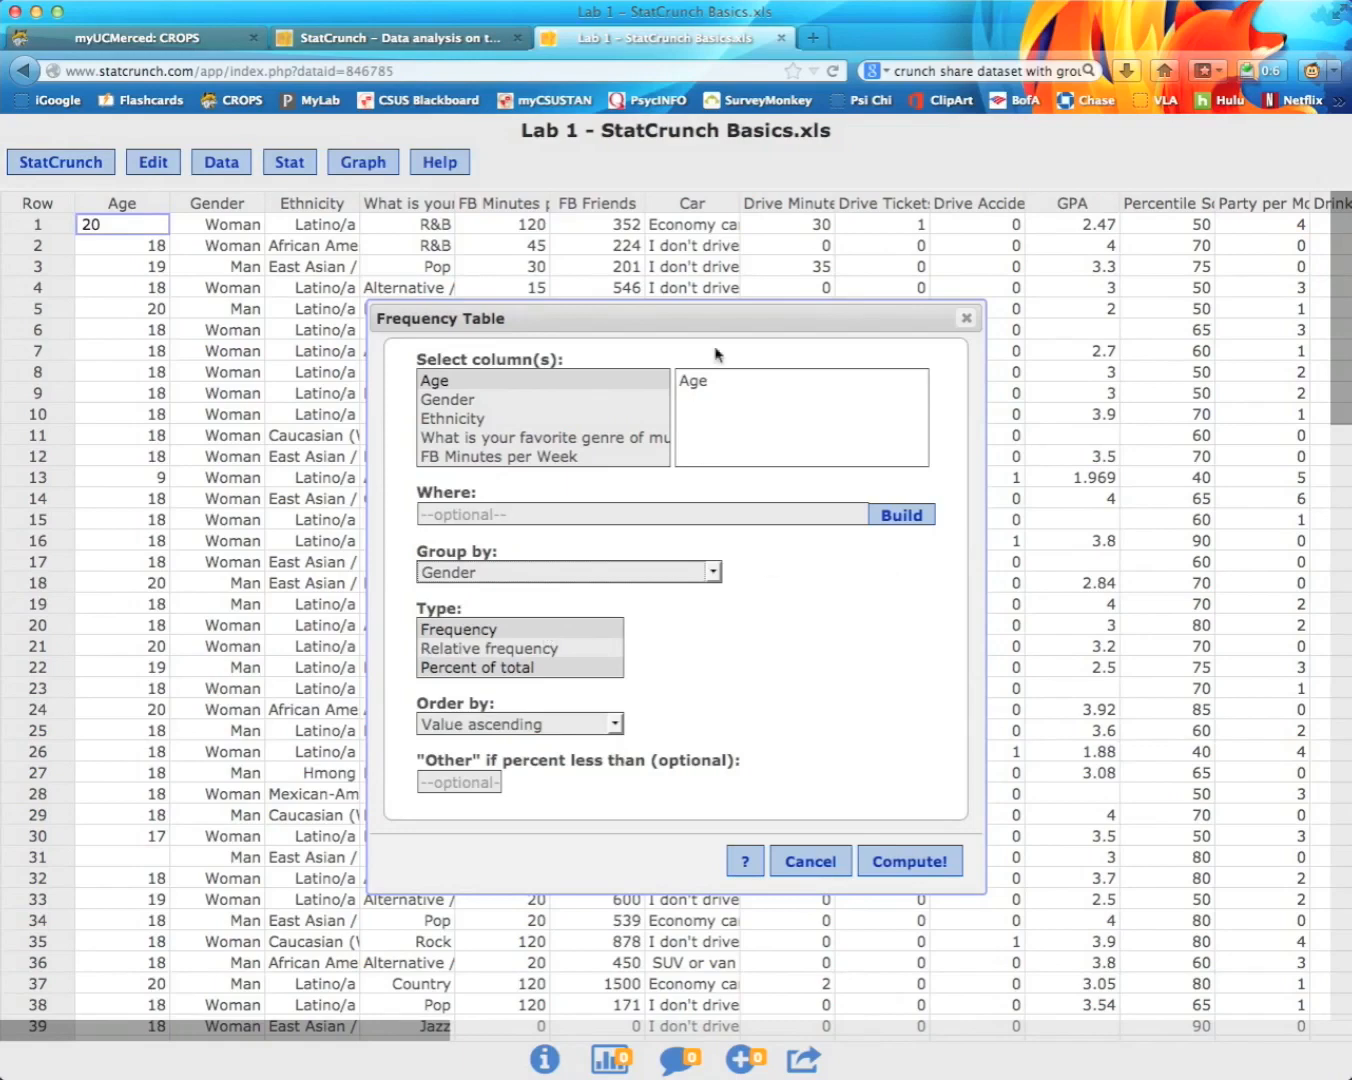
{"action": "left_click", "coordinate": [928, 861]}
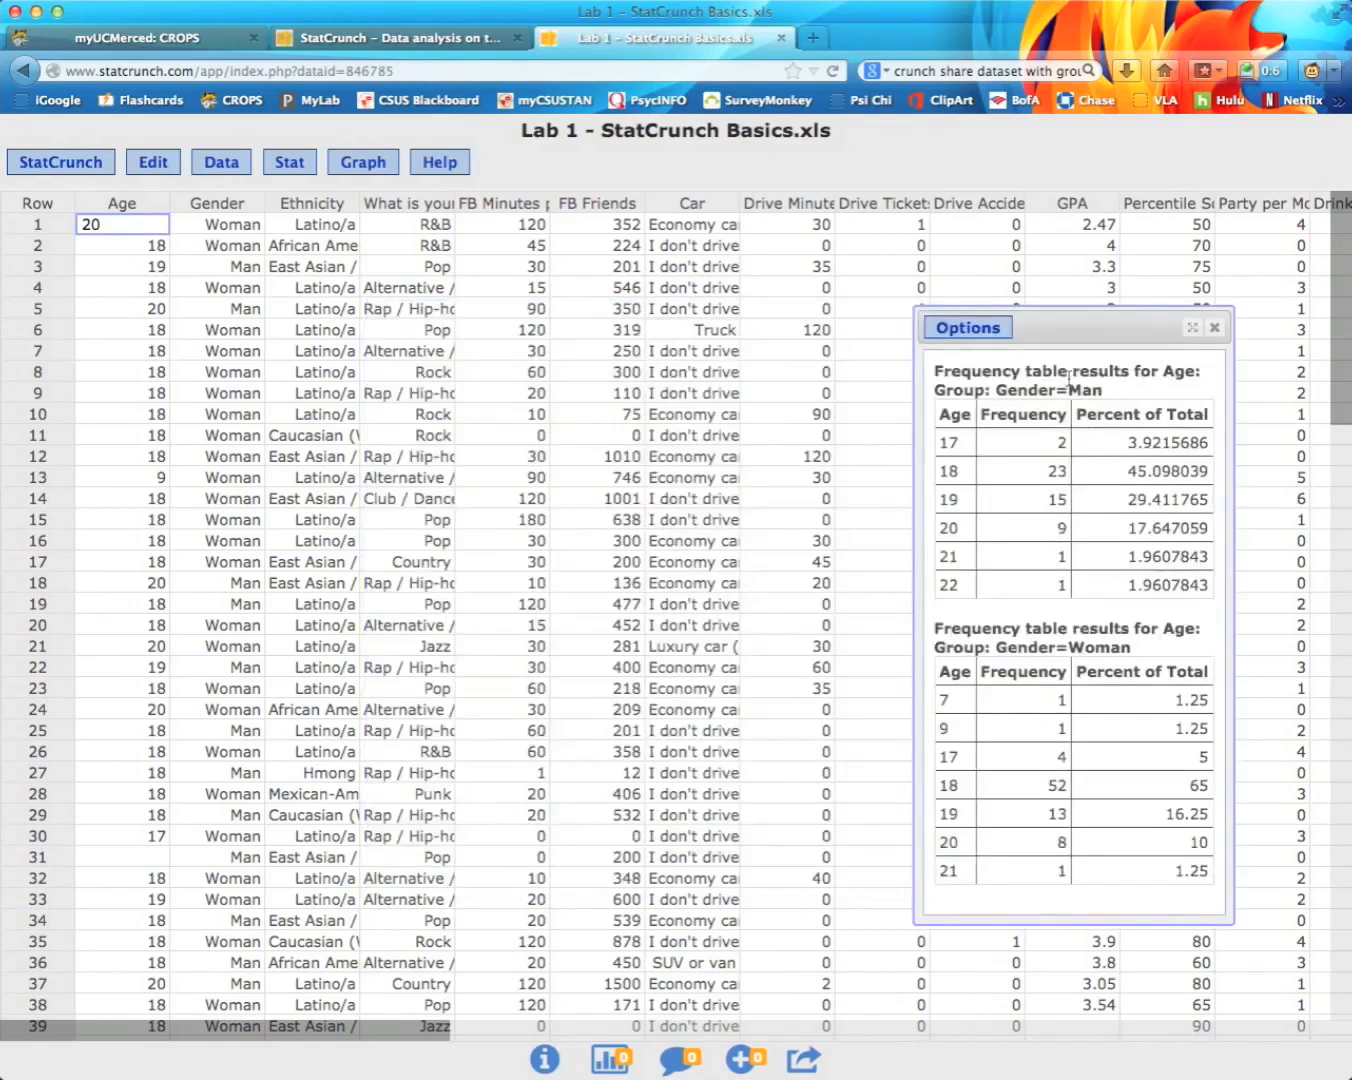
{"action": "left_click_drag", "start_coordinate": [1061, 324], "coordinate": [686, 221]}
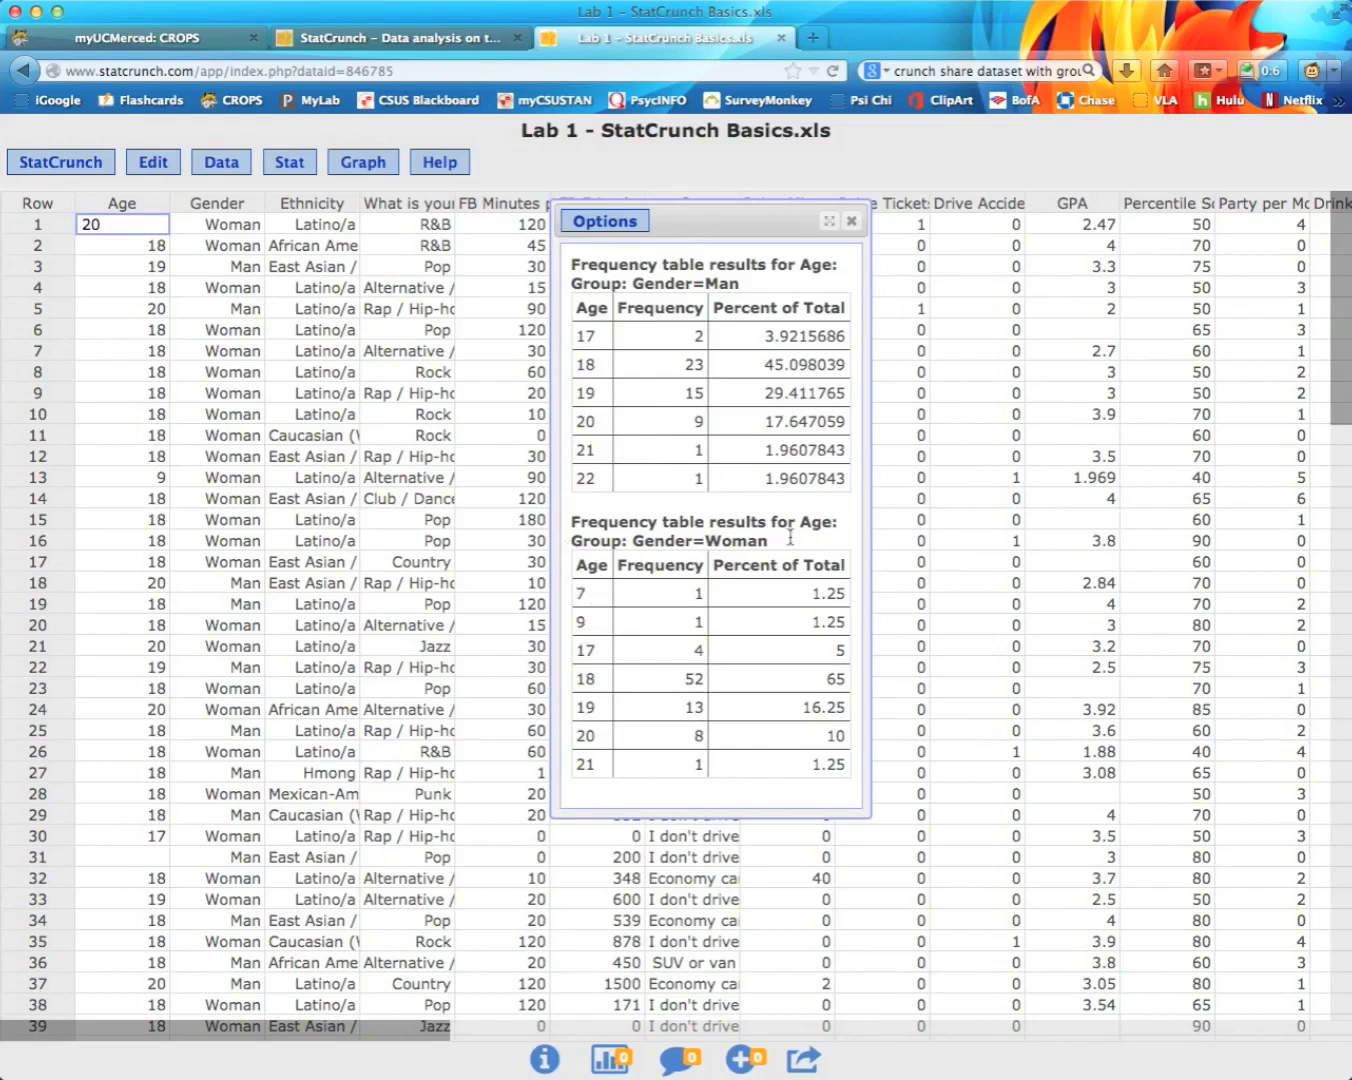
{"action": "left_click_drag", "start_coordinate": [705, 218], "coordinate": [1107, 251]}
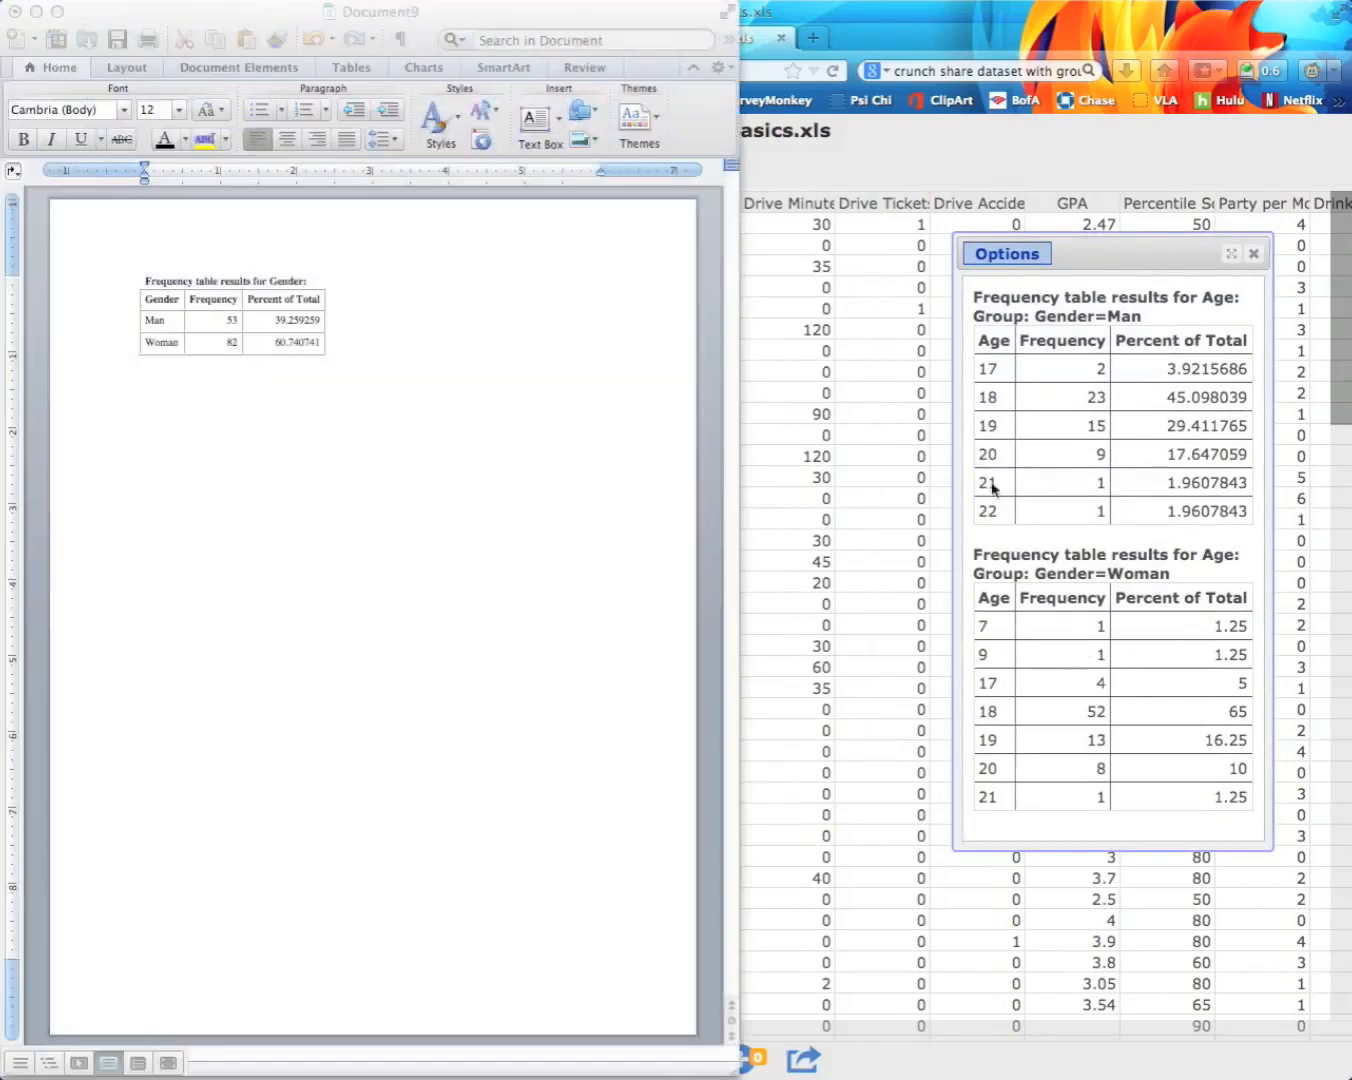
Step: Paste the StatCrunch Age-by-Gender results into the Word document, then hide Word
{"action": "left_click", "coordinate": [1088, 424]}
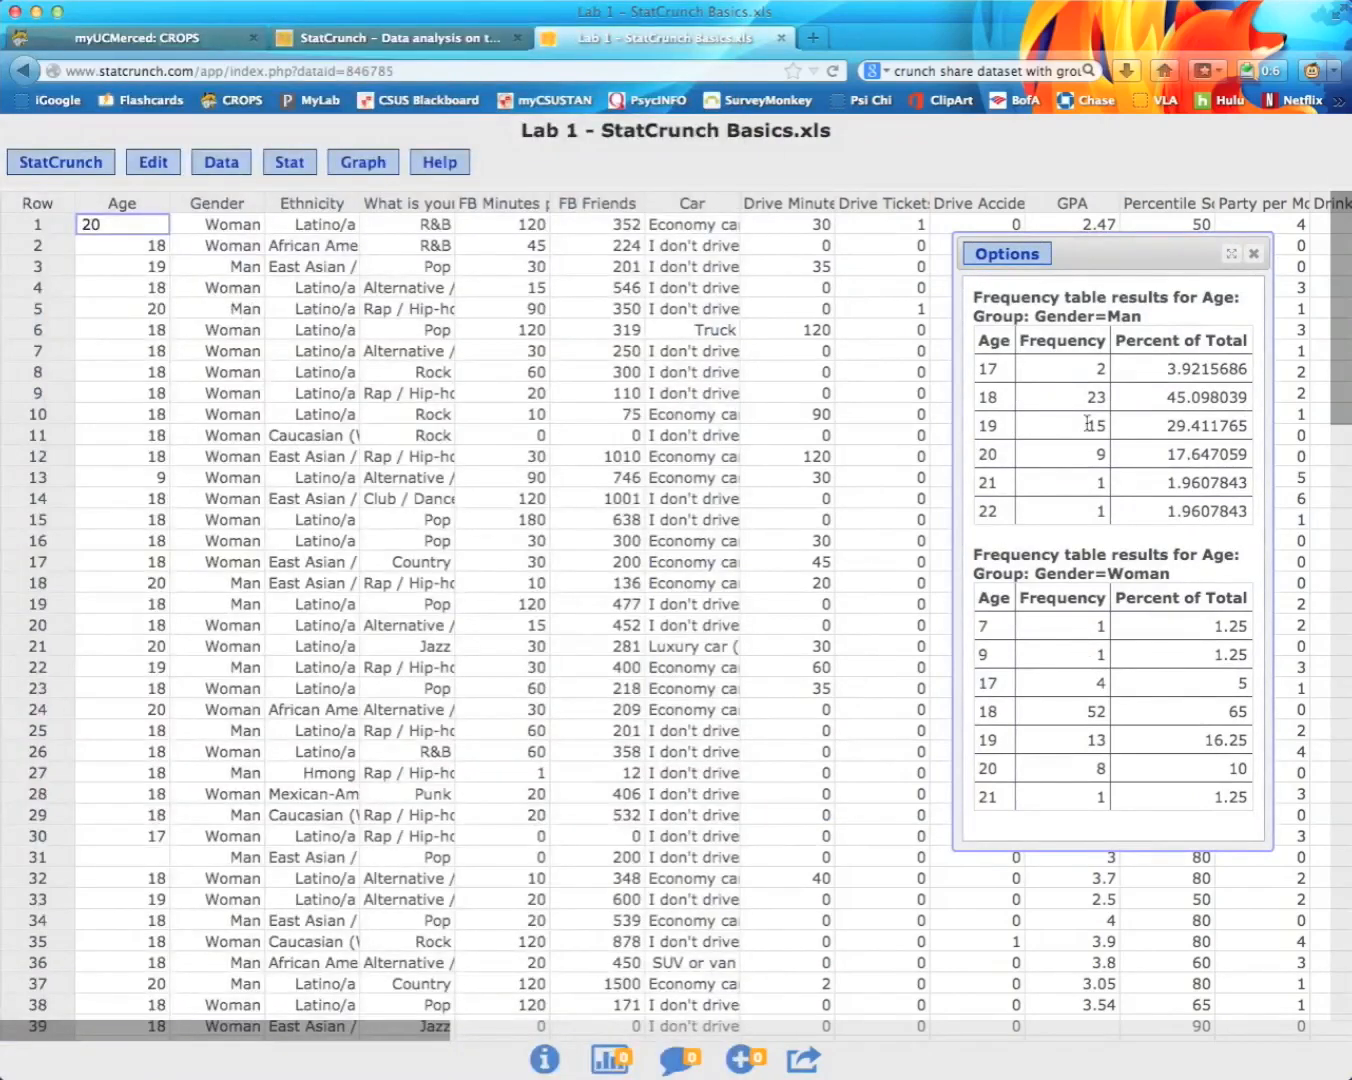
{"action": "key", "text": "super+a"}
{"action": "key", "text": "super+c"}
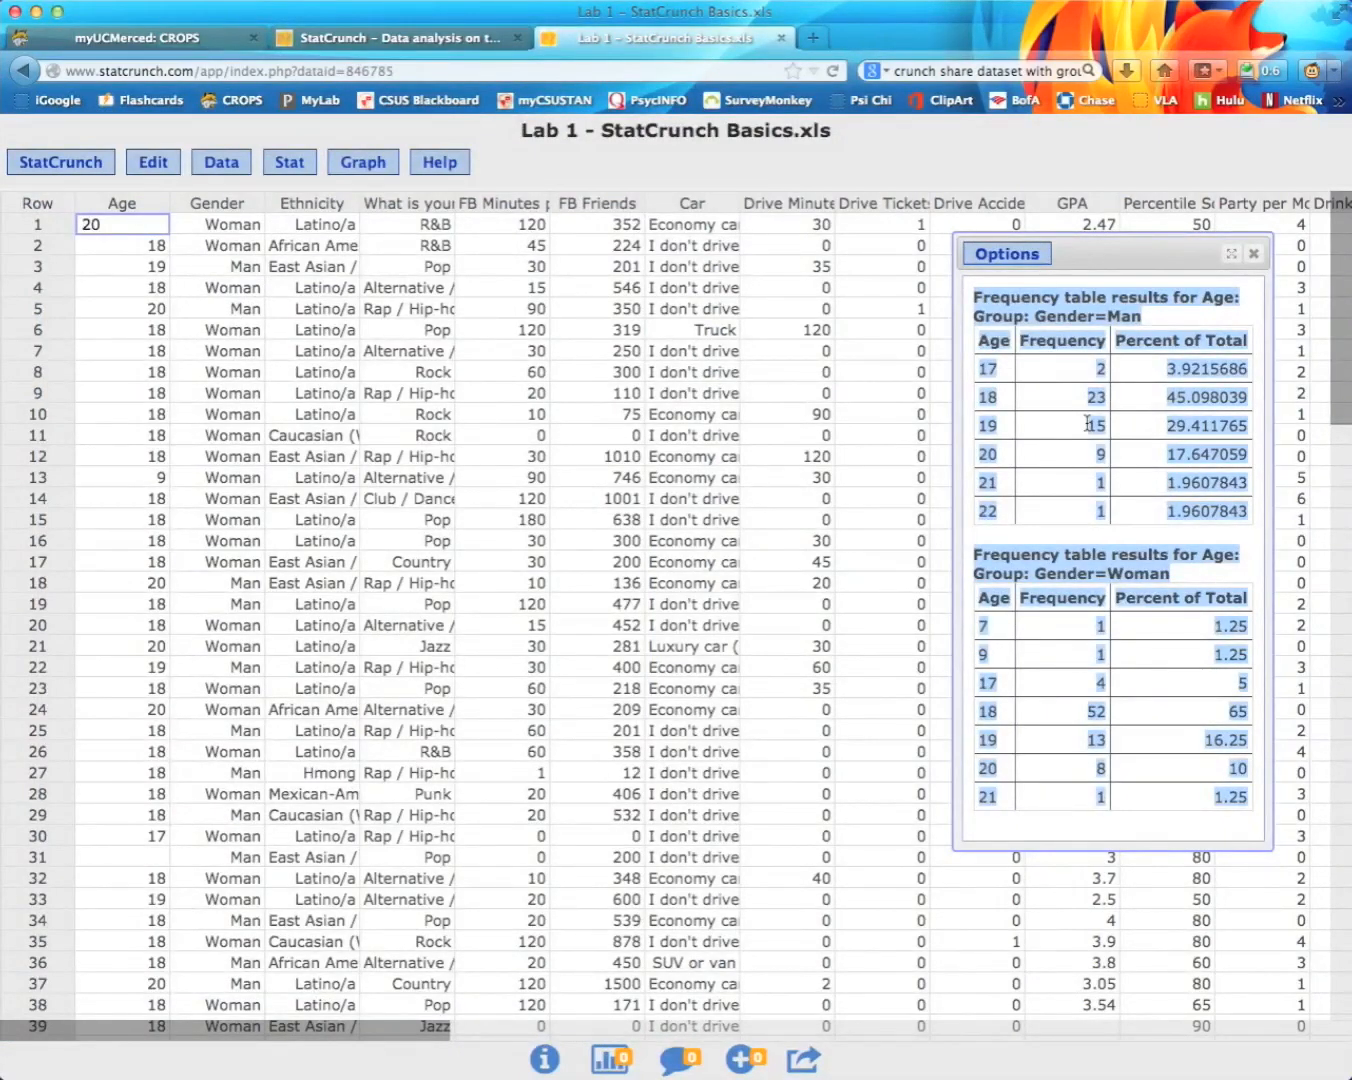
{"action": "key", "text": "super+Tab"}
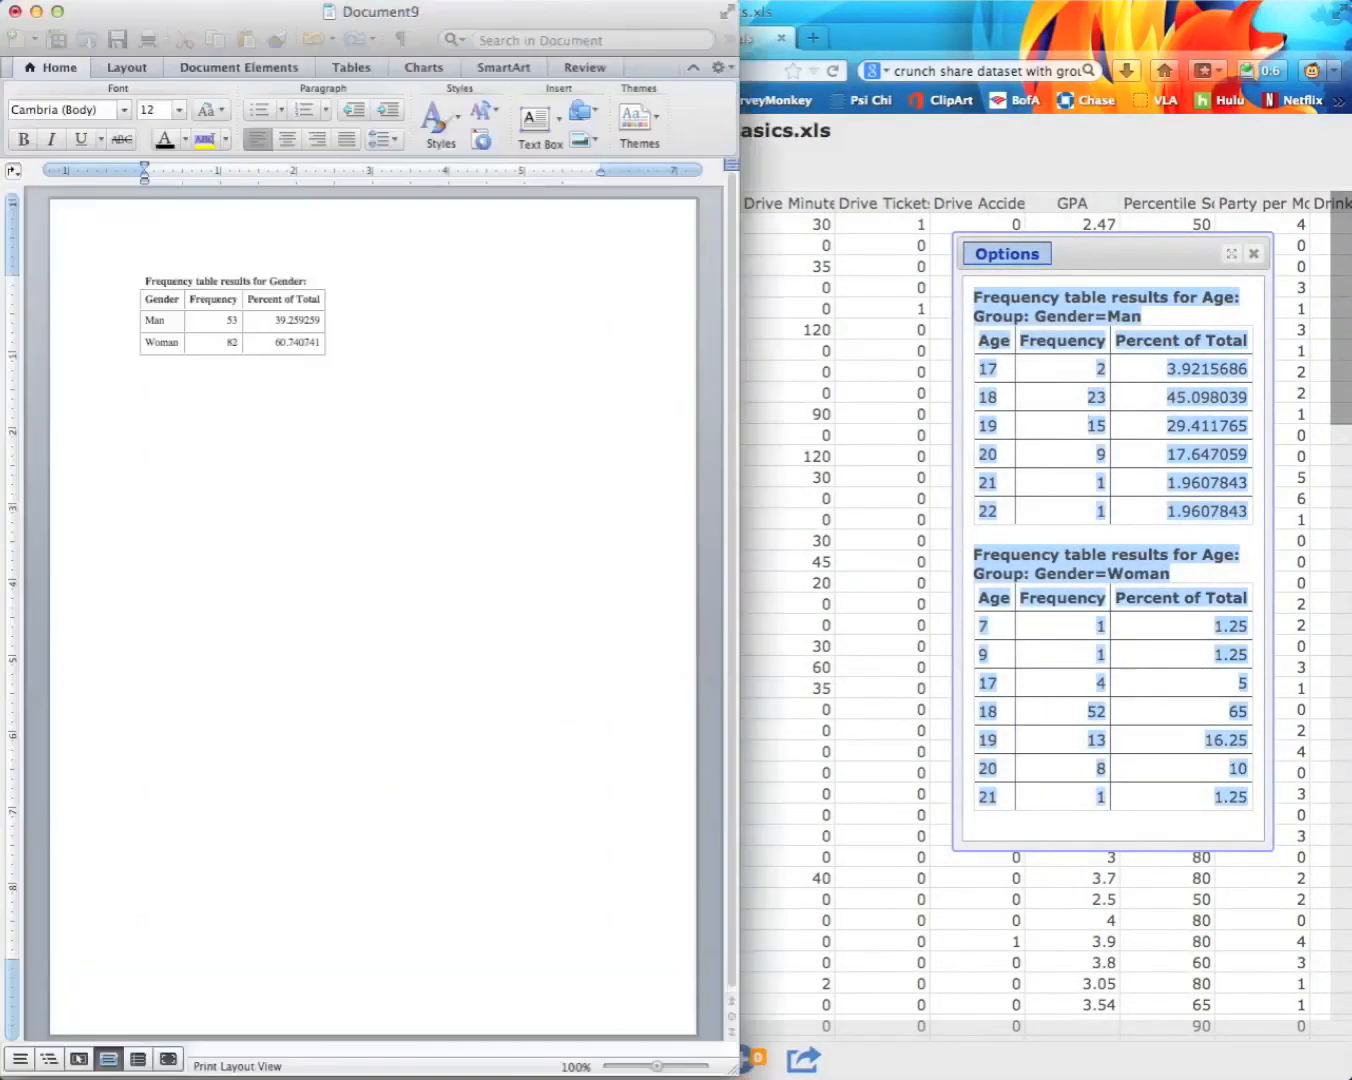
{"action": "key", "text": "super+v"}
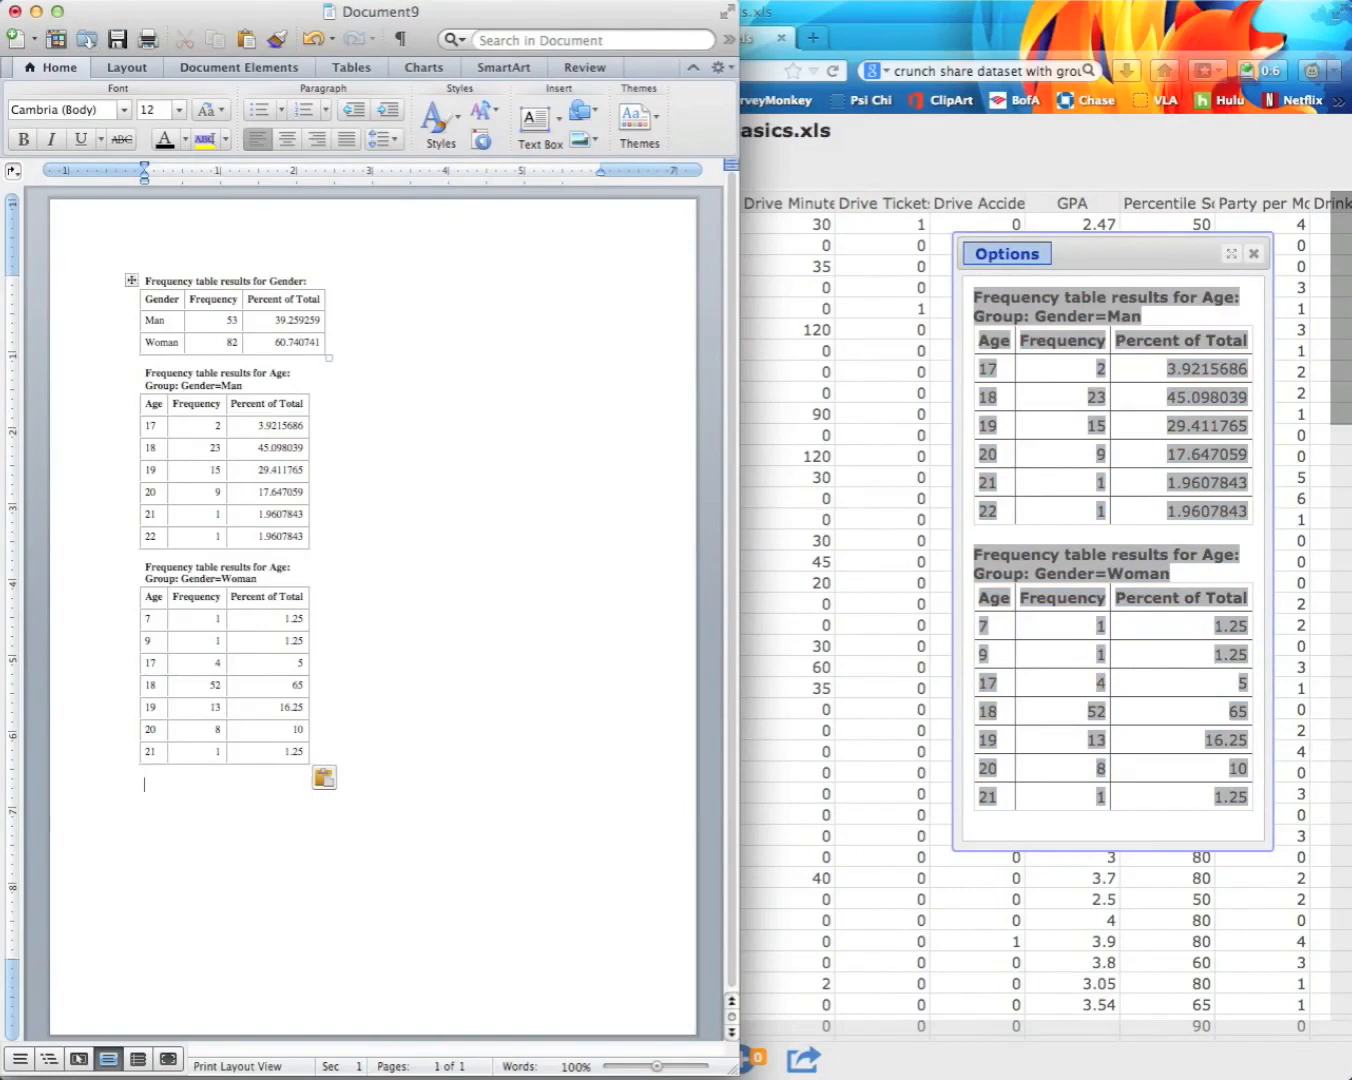
{"action": "left_click", "coordinate": [36, 12]}
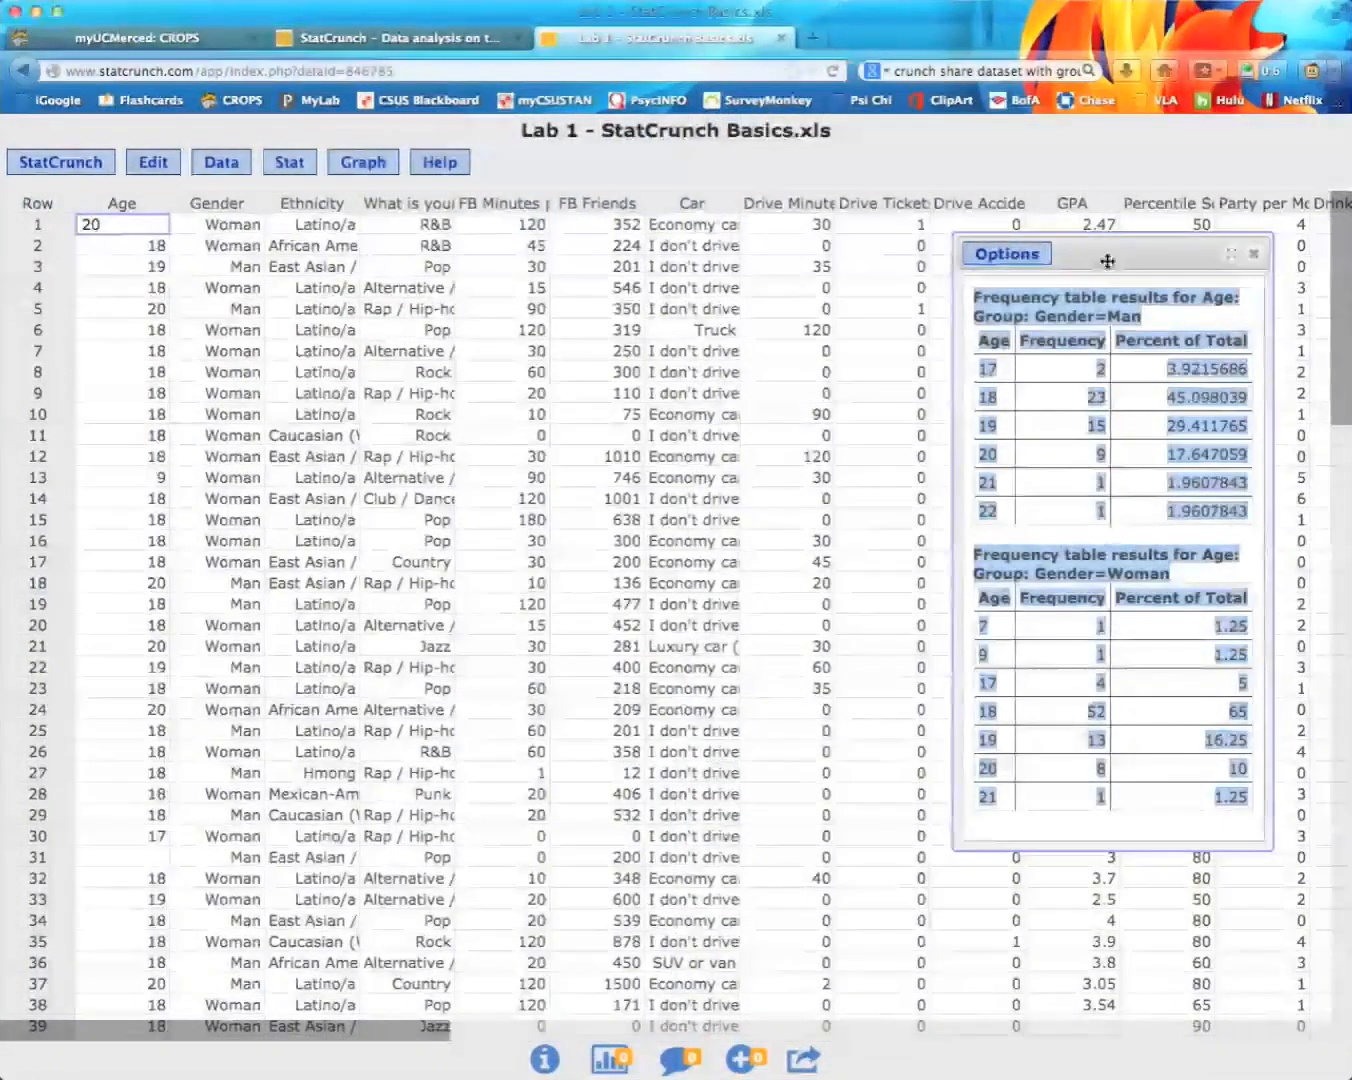
Step: Close the old results and set up Age grouped by Gender with Frequency and Percent of total
{"action": "left_click", "coordinate": [1254, 255]}
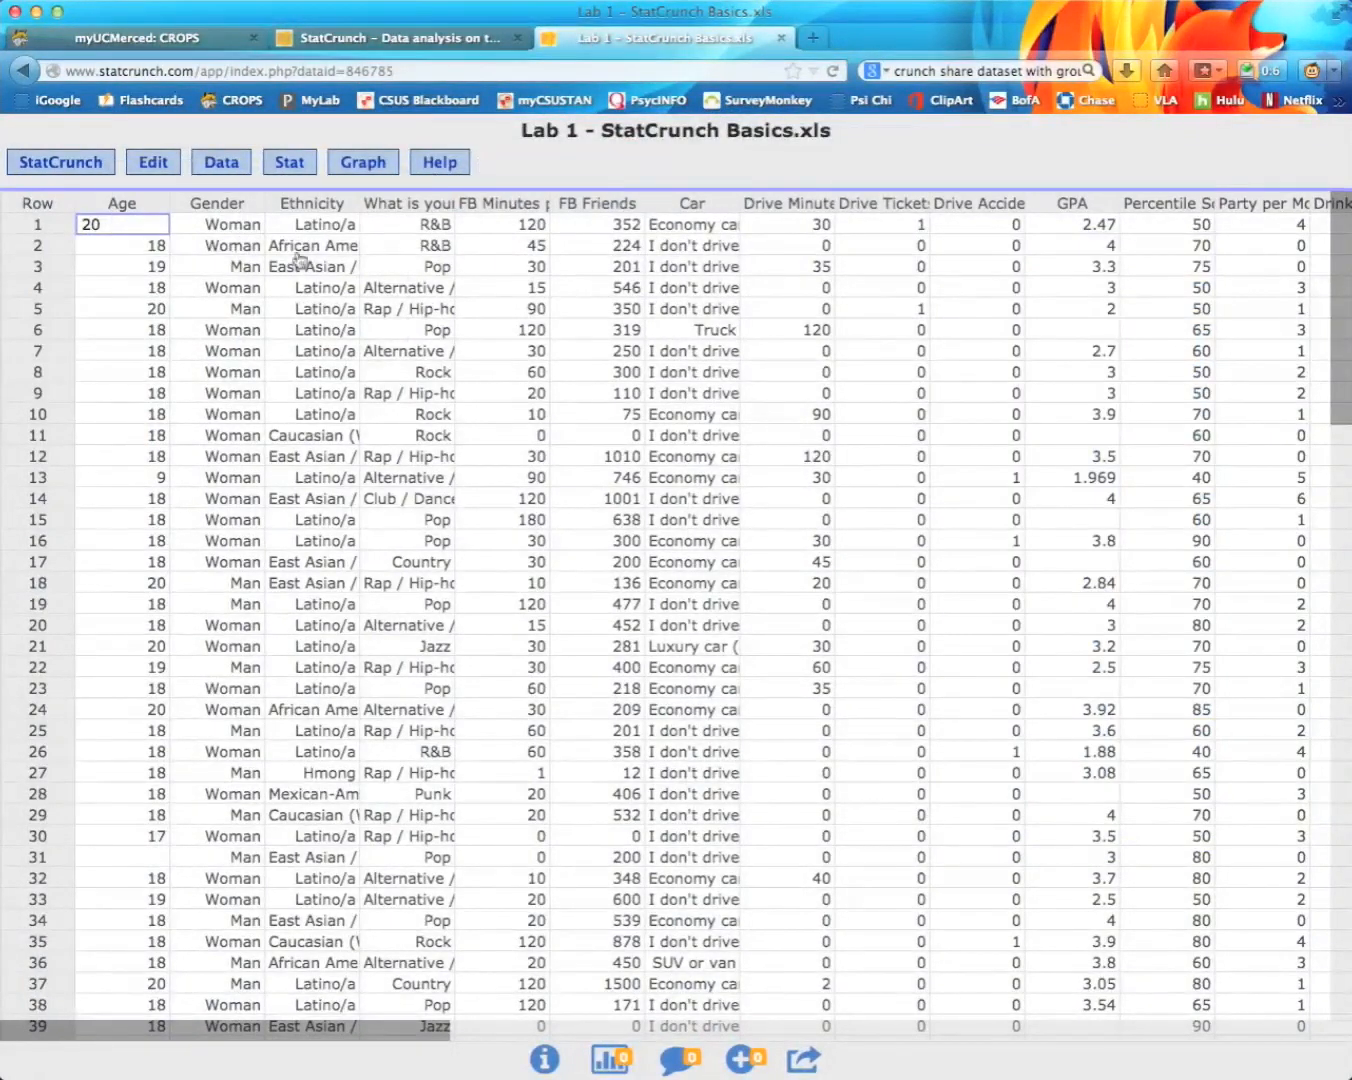
{"action": "left_click", "coordinate": [287, 165]}
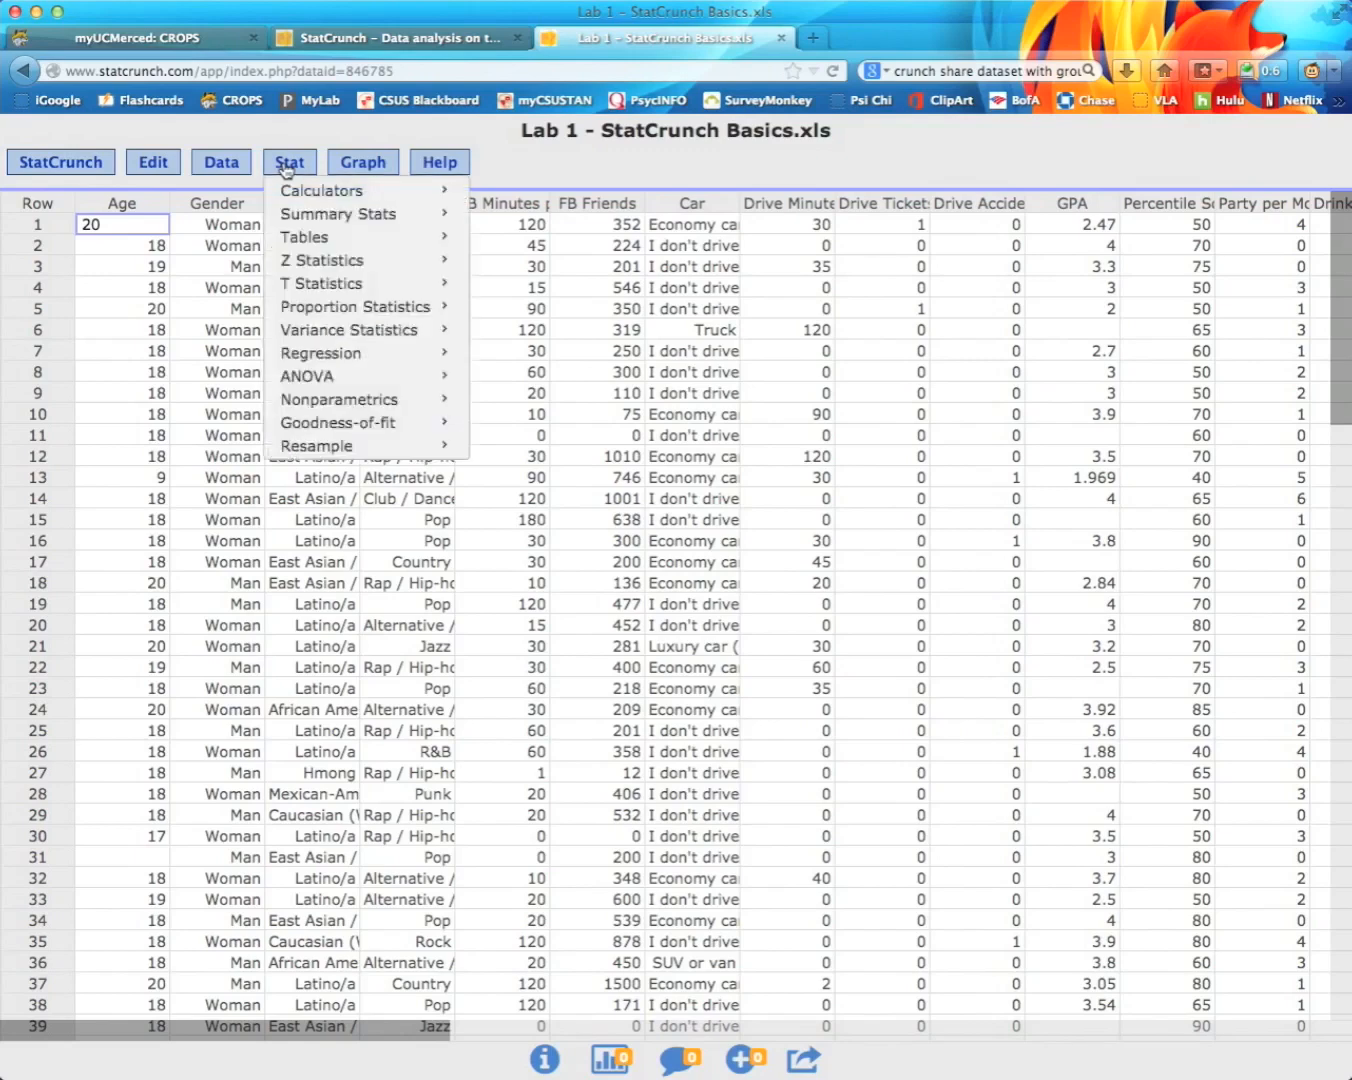
{"action": "mouse_move", "coordinate": [348, 242]}
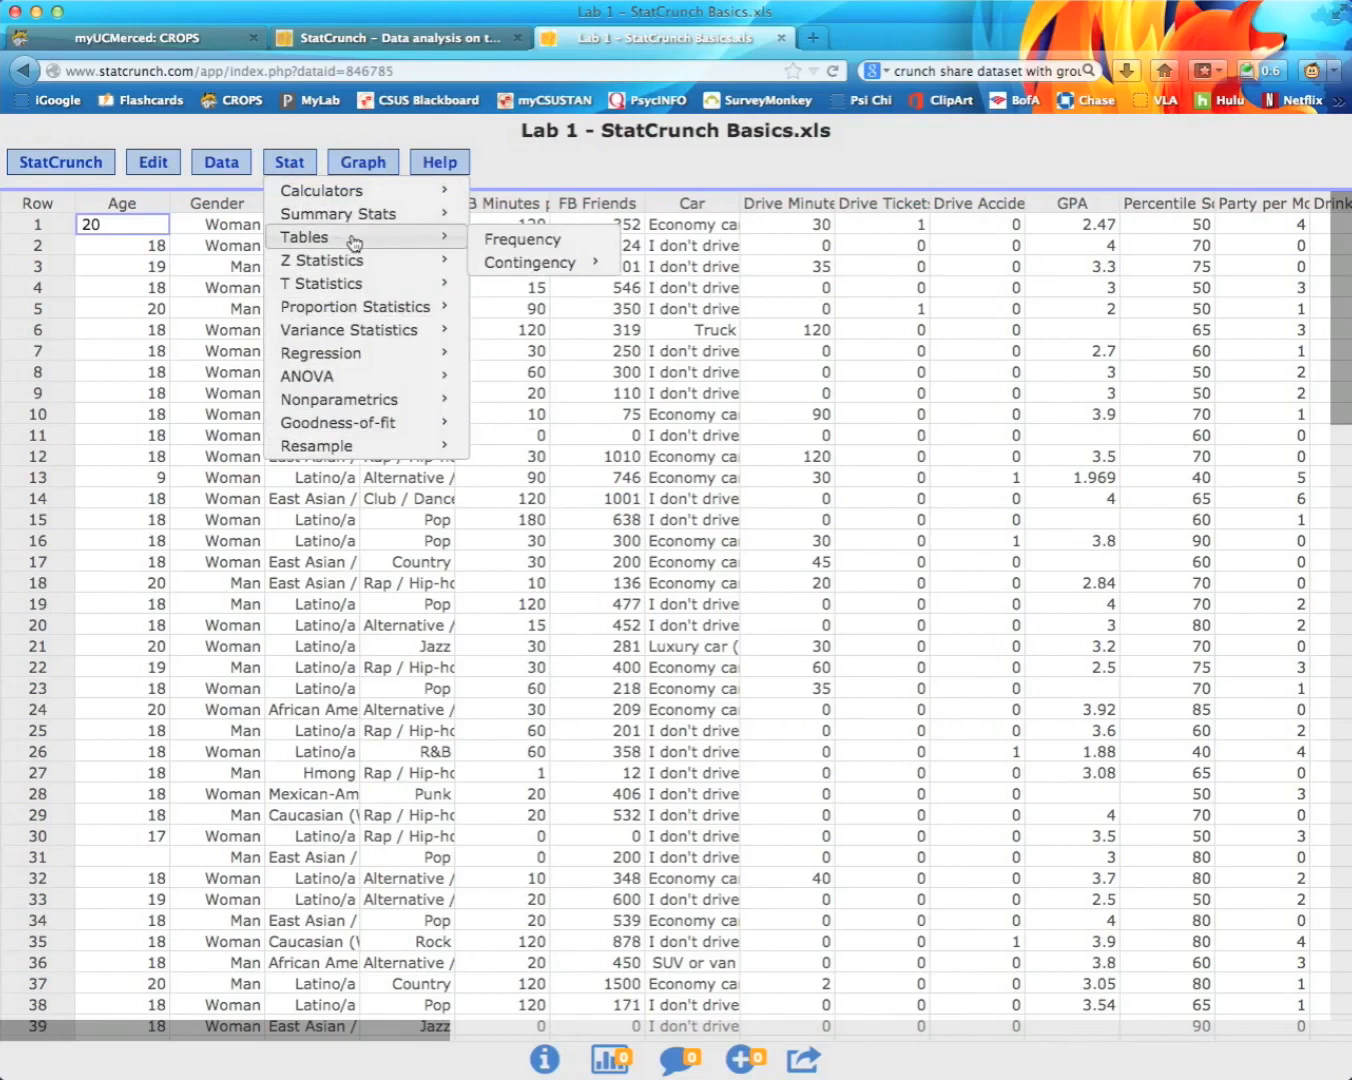
{"action": "left_click", "coordinate": [508, 240]}
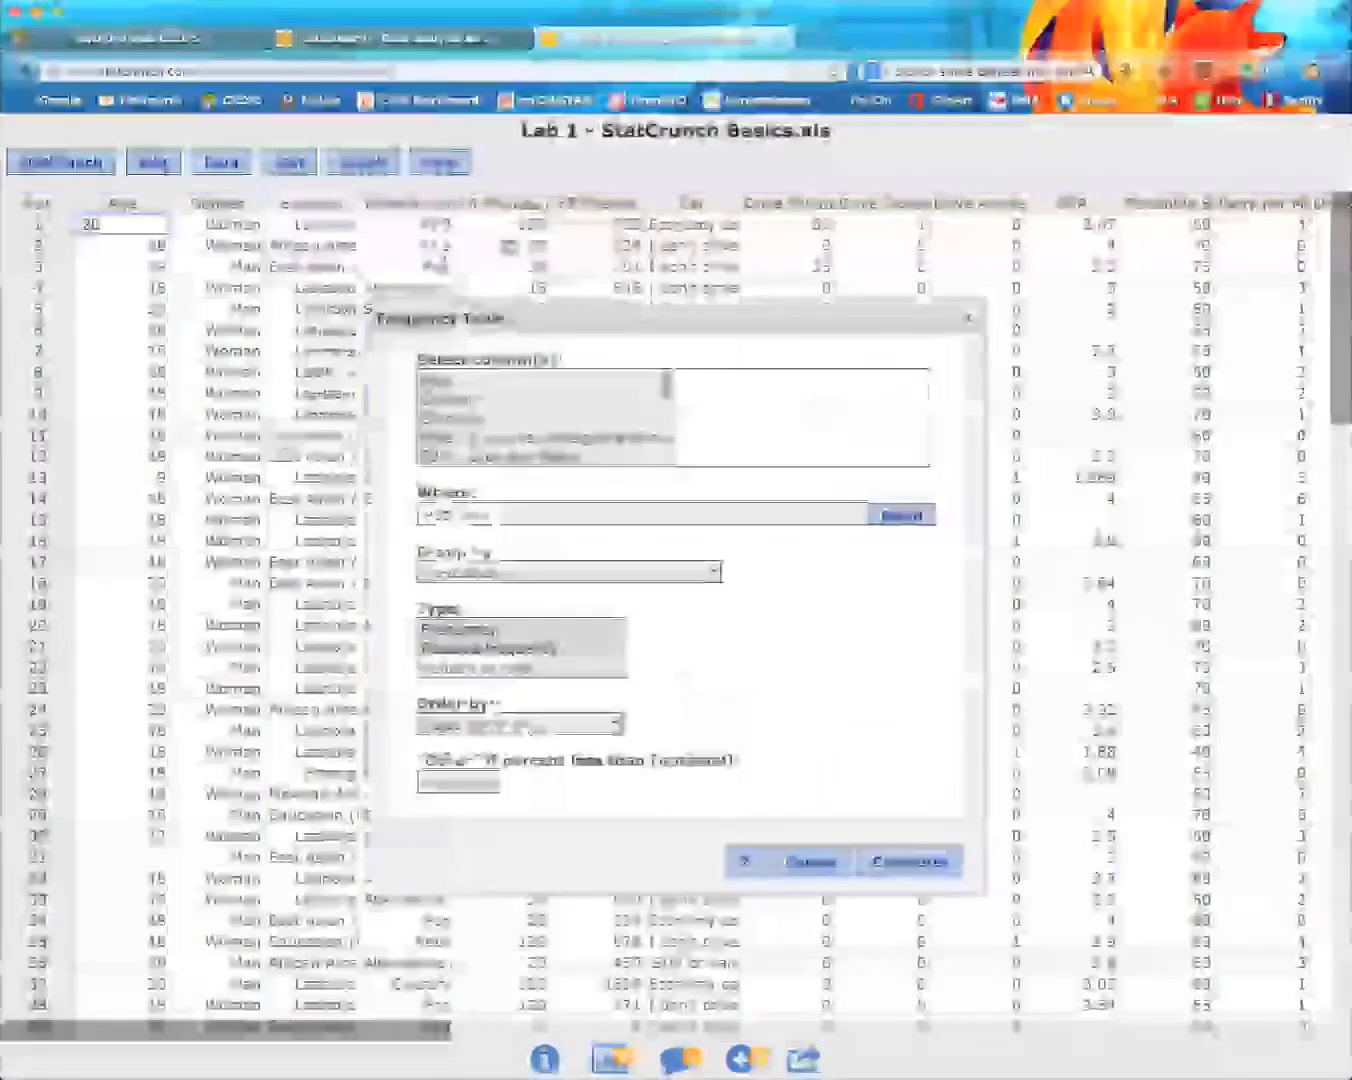
{"action": "left_click", "coordinate": [449, 379]}
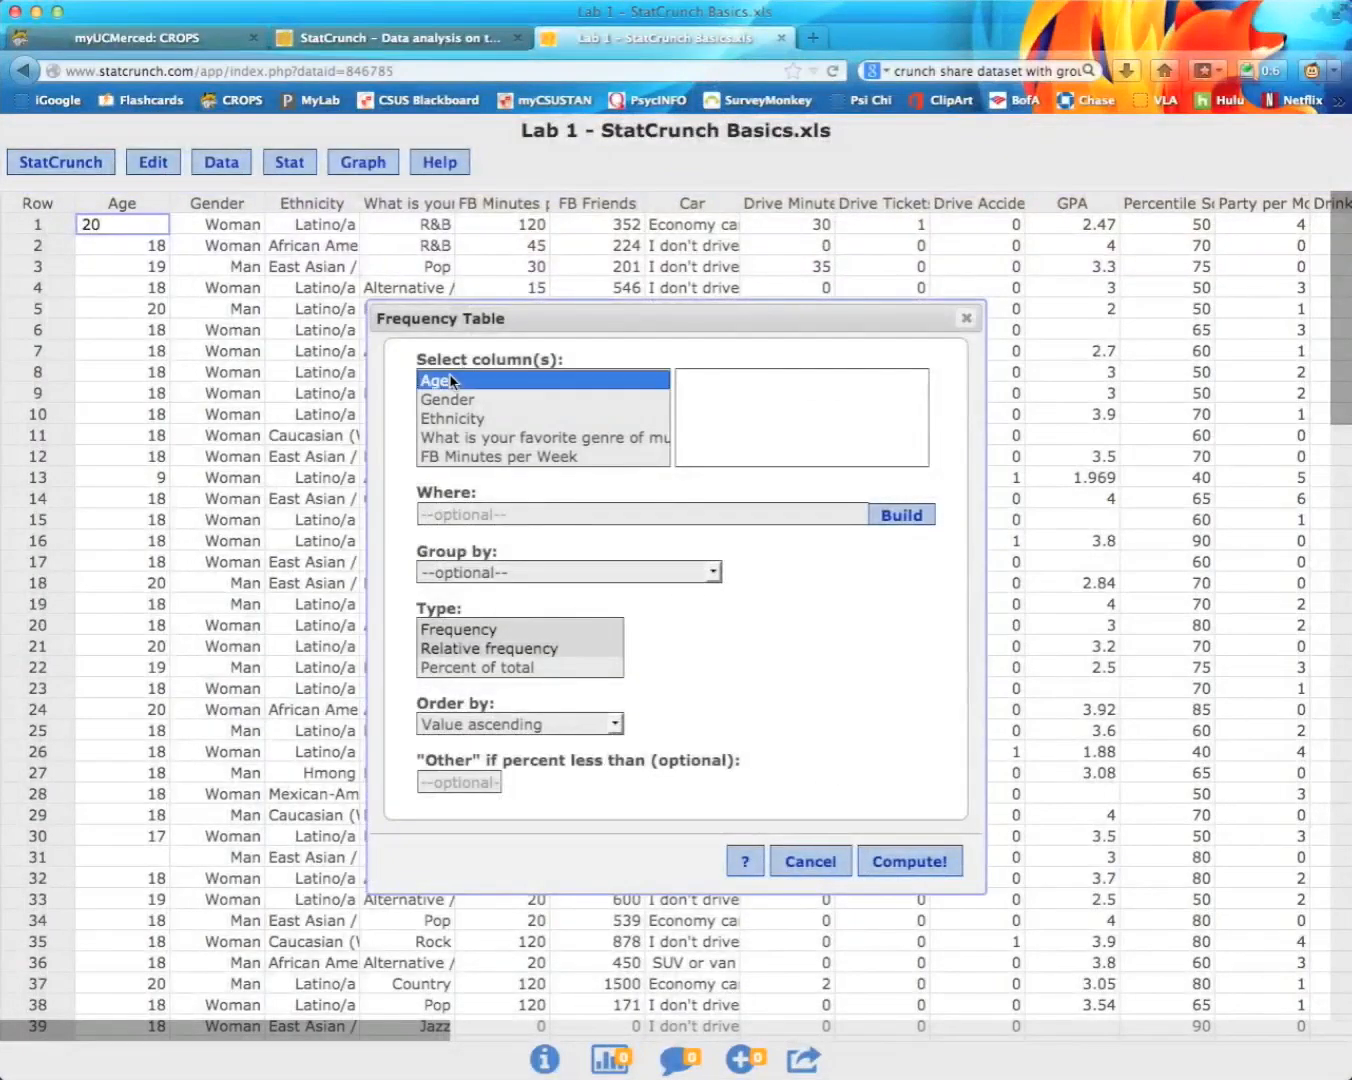
{"action": "left_click", "coordinate": [533, 573]}
{"action": "left_click", "coordinate": [505, 631]}
{"action": "left_click", "coordinate": [472, 630]}
{"action": "left_click", "coordinate": [470, 668], "text": "super"}
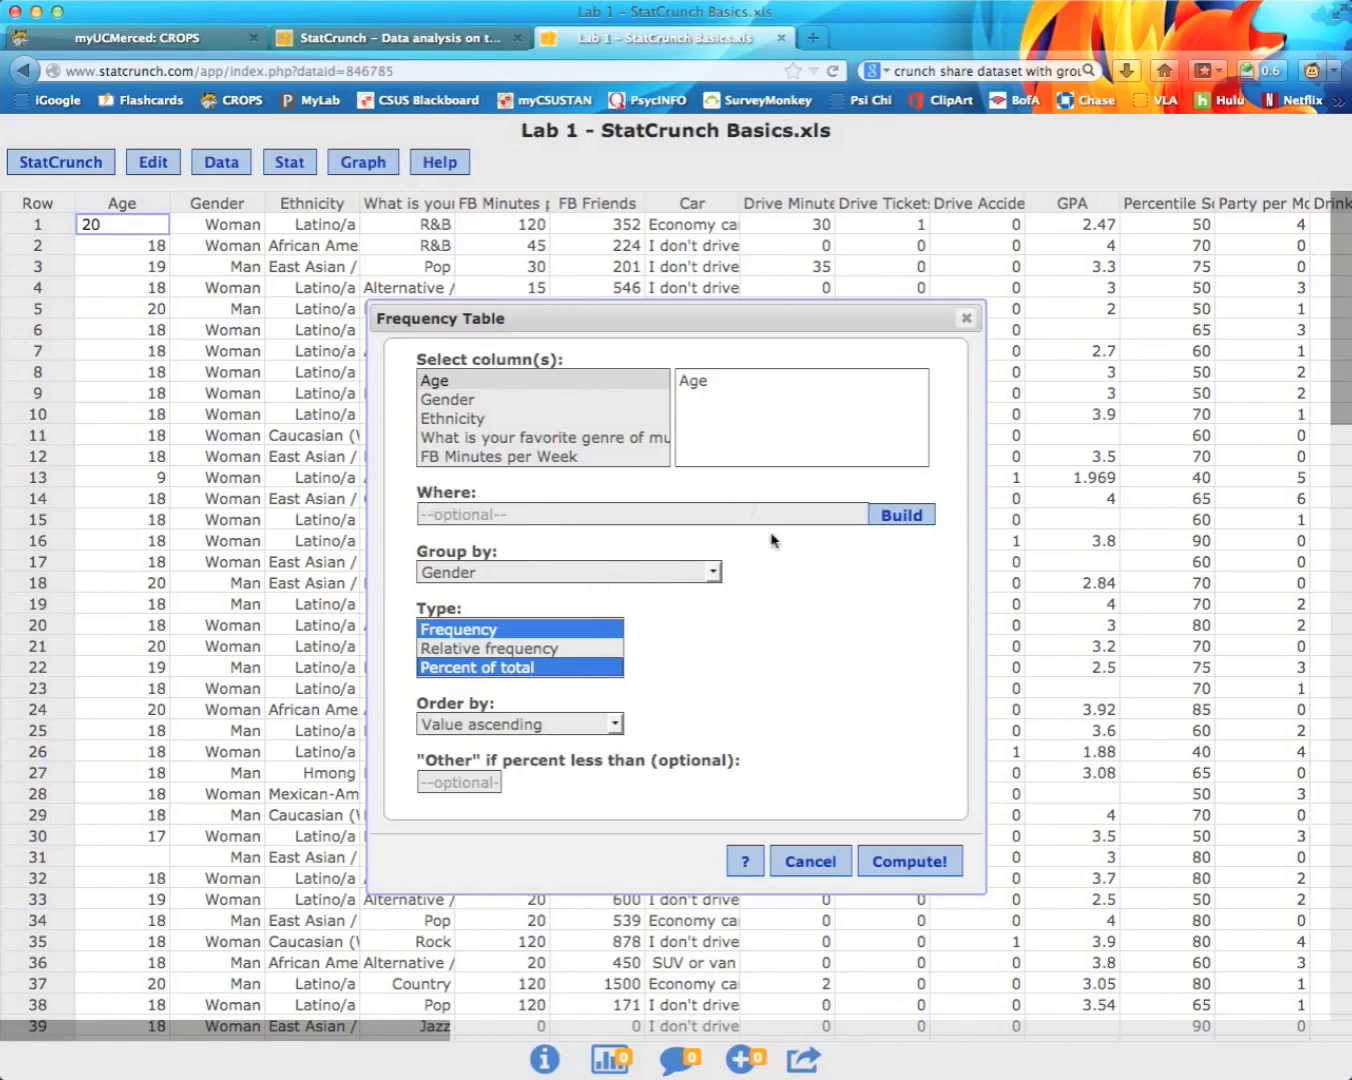
Step: Filter rows to Gender = "Woman" and compute the Age frequency table
{"action": "left_click", "coordinate": [902, 516]}
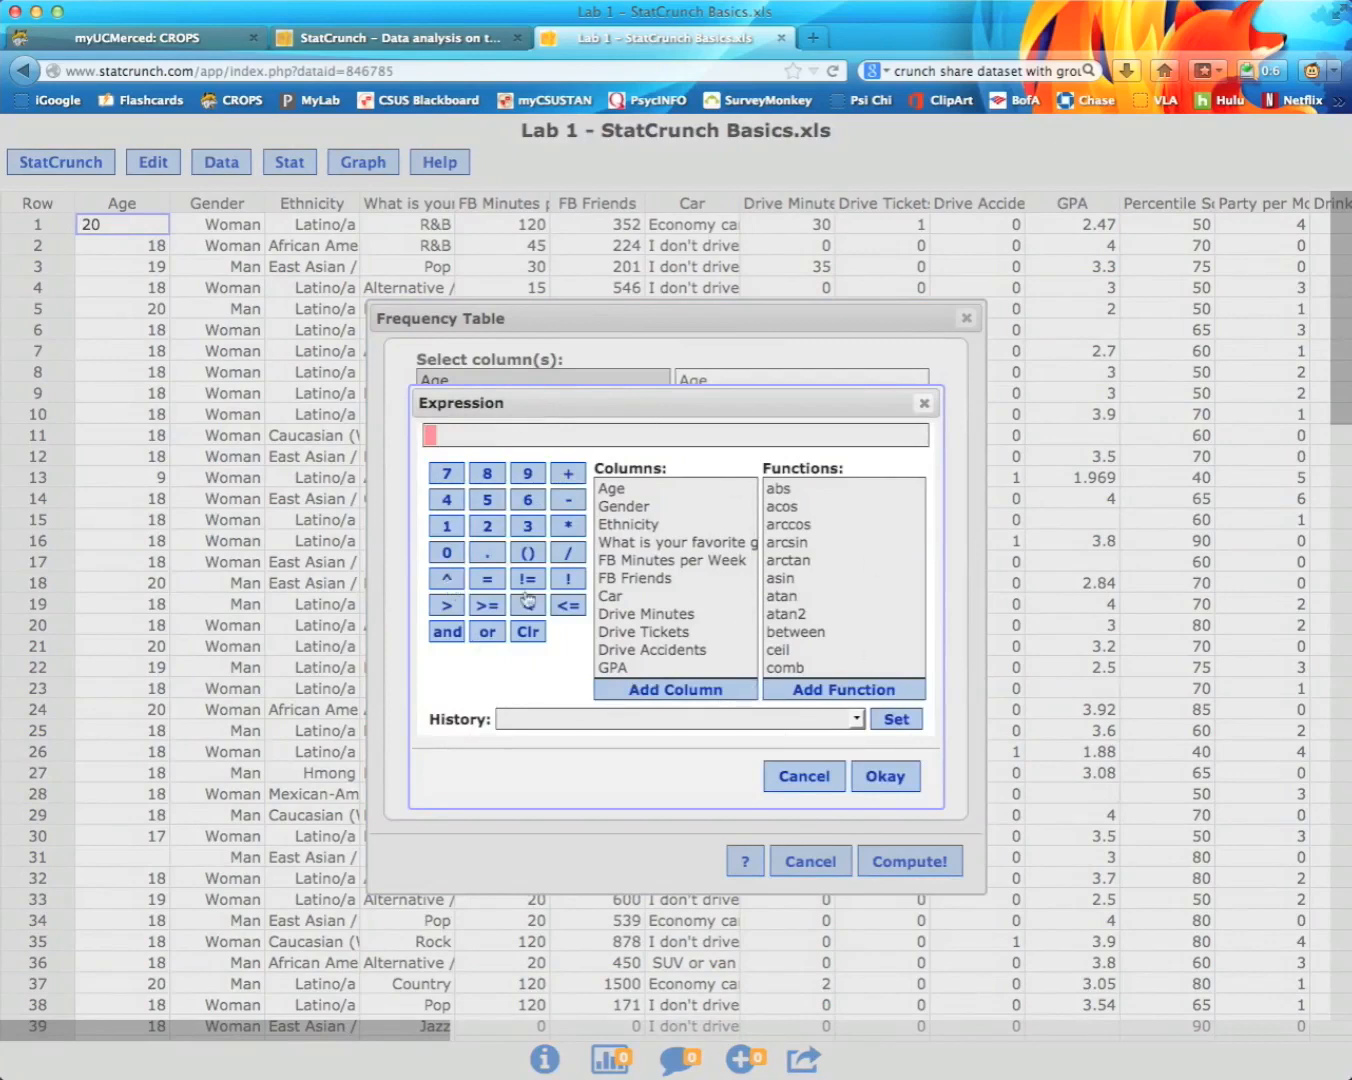
{"action": "left_click", "coordinate": [629, 507]}
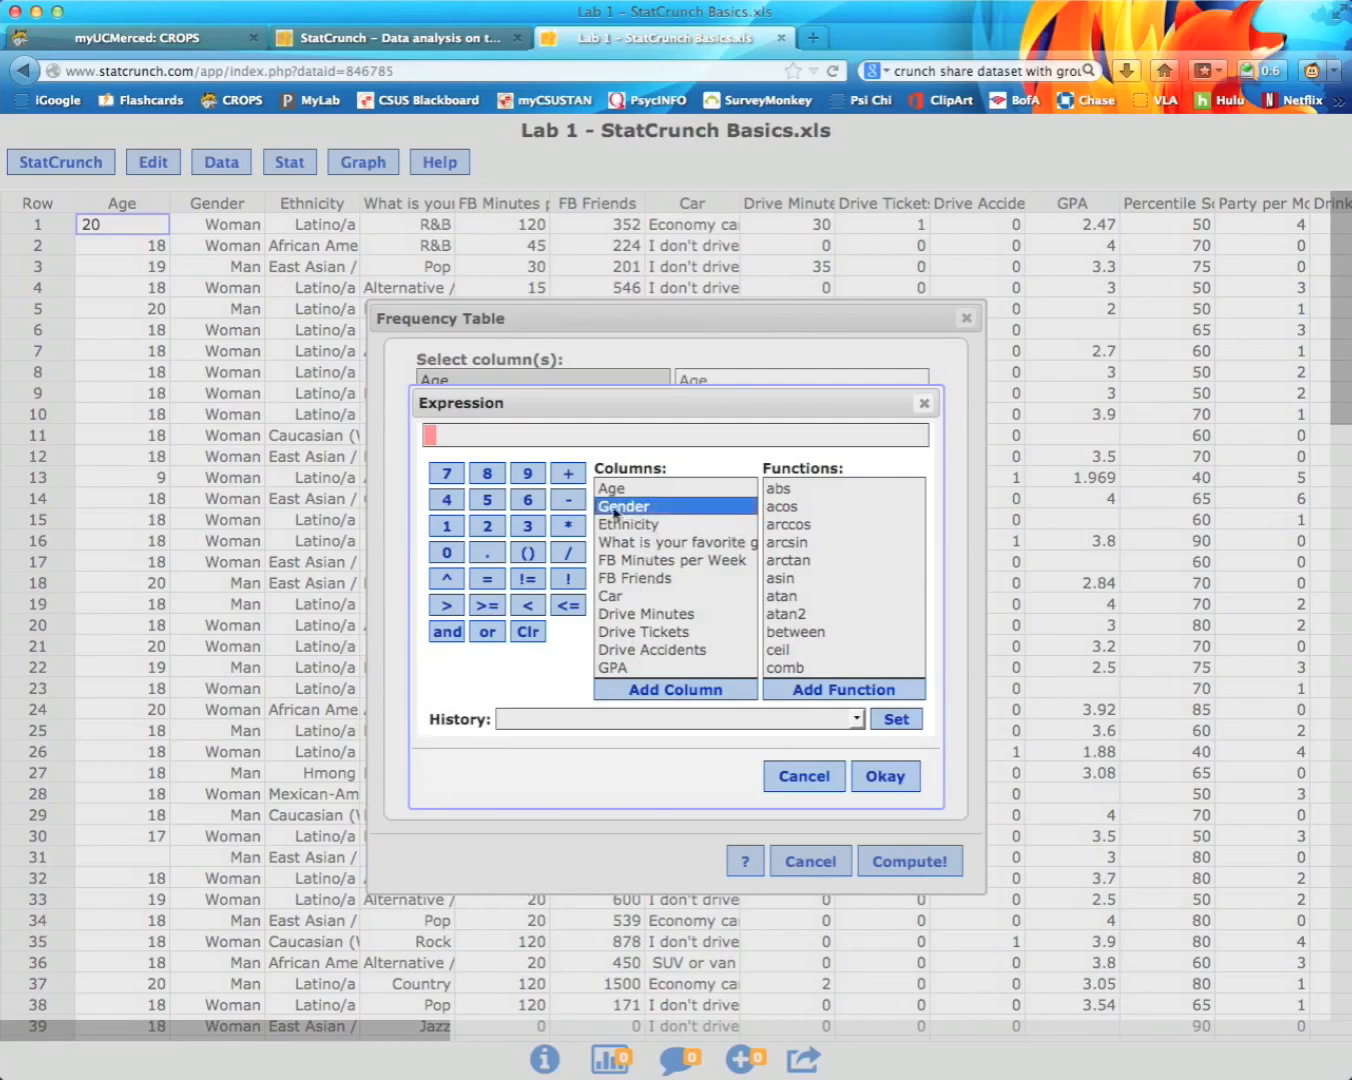
{"action": "left_click", "coordinate": [671, 689]}
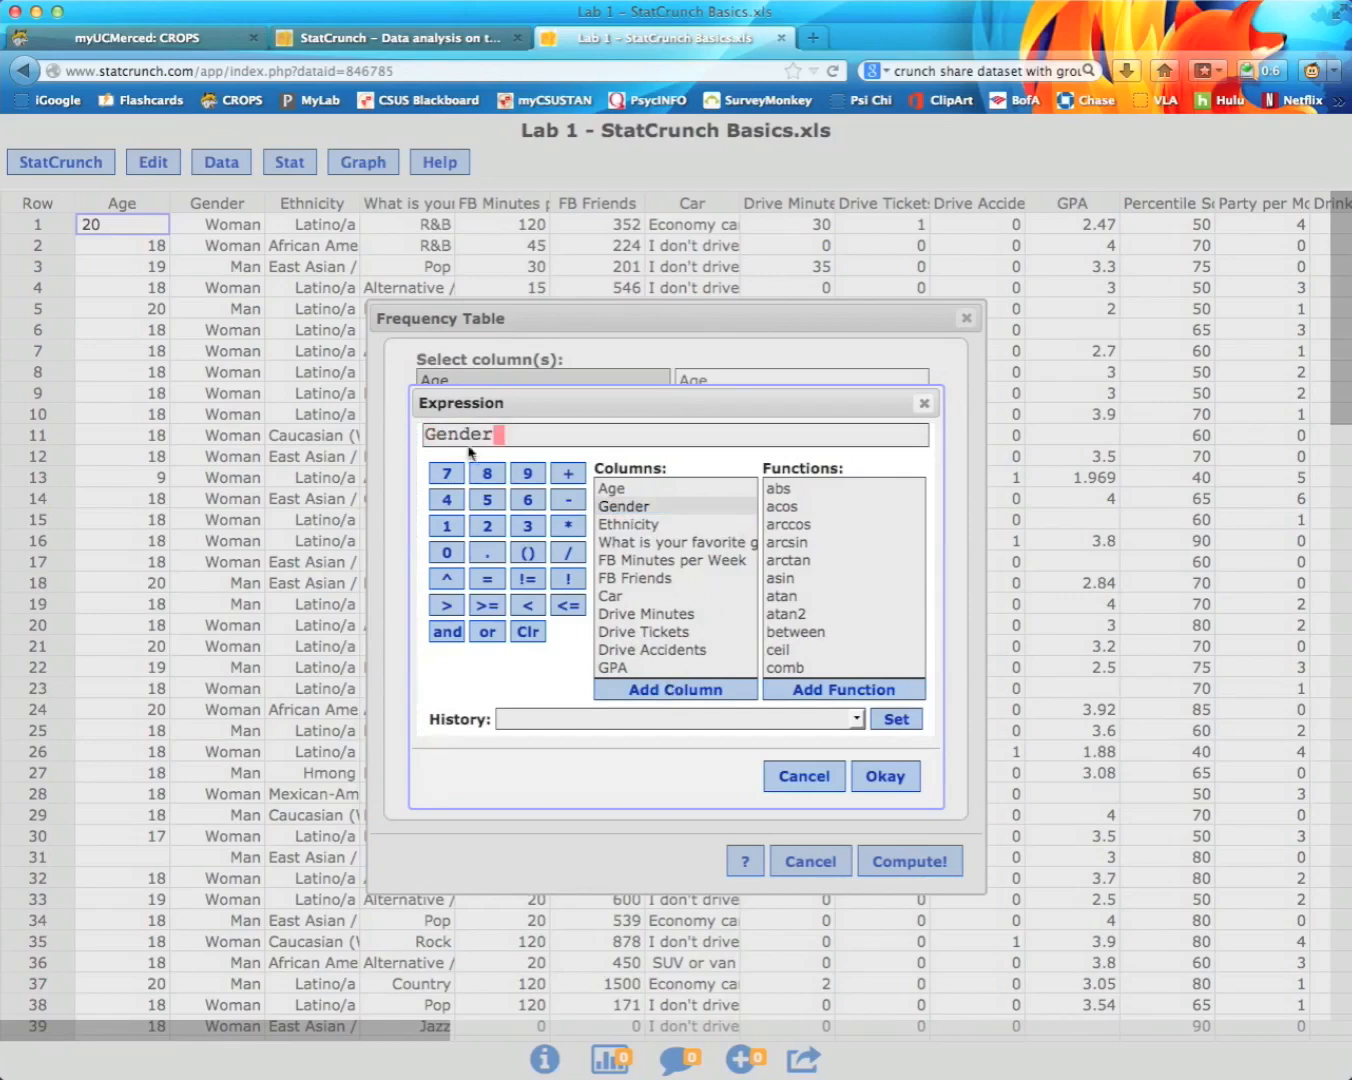
{"action": "left_click", "coordinate": [484, 581]}
{"action": "type", "text": "\"Woman\""}
{"action": "left_click", "coordinate": [866, 778]}
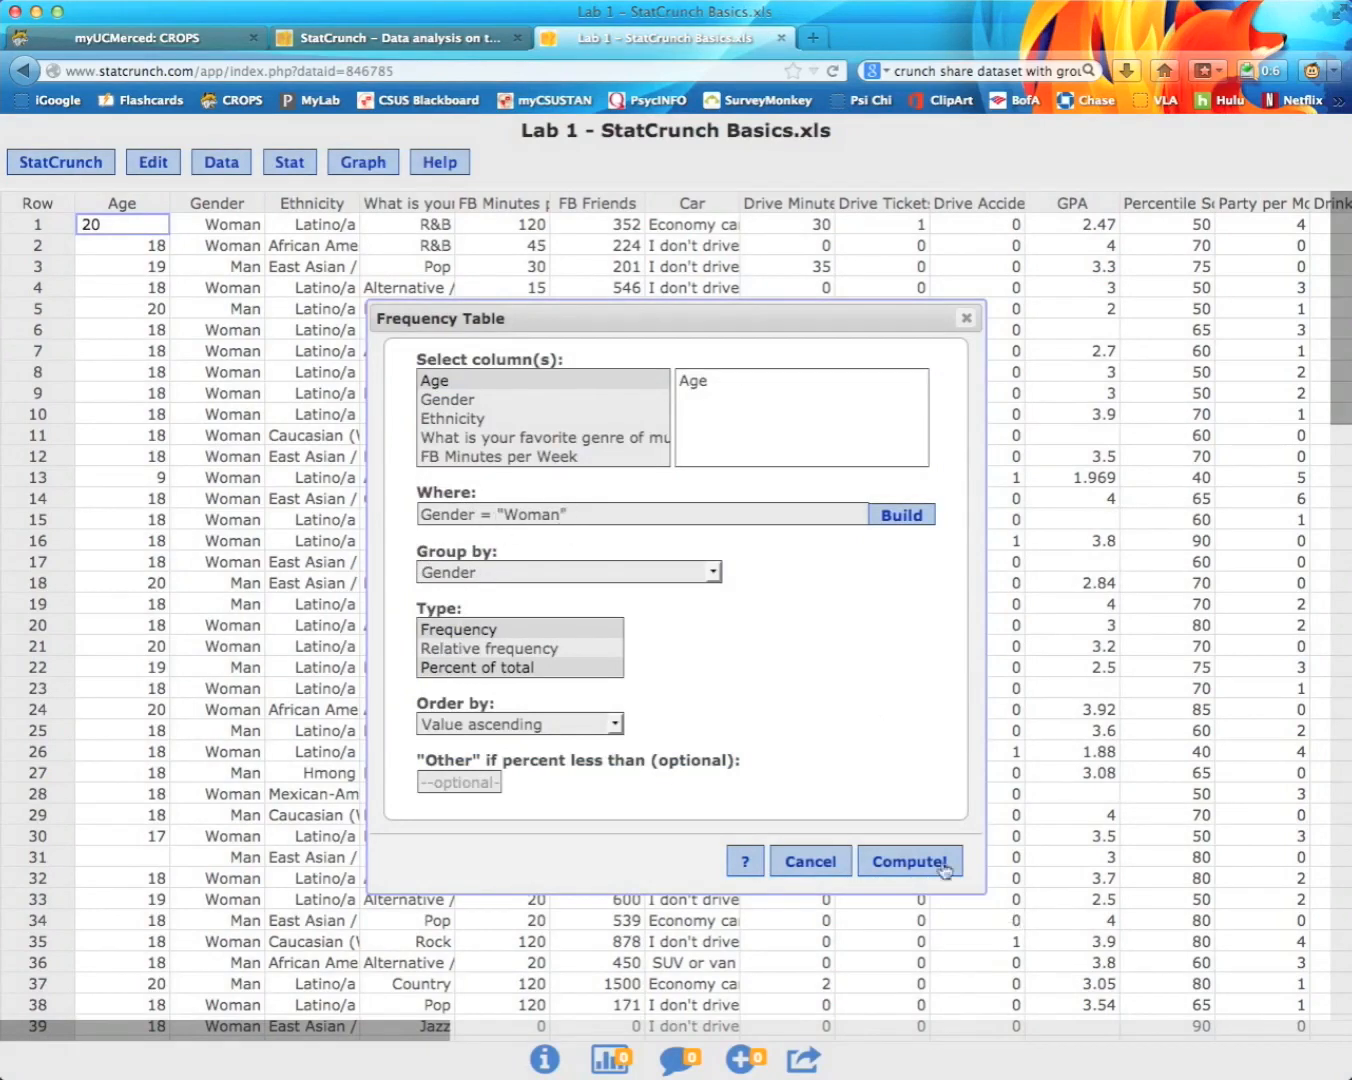
{"action": "left_click", "coordinate": [912, 861]}
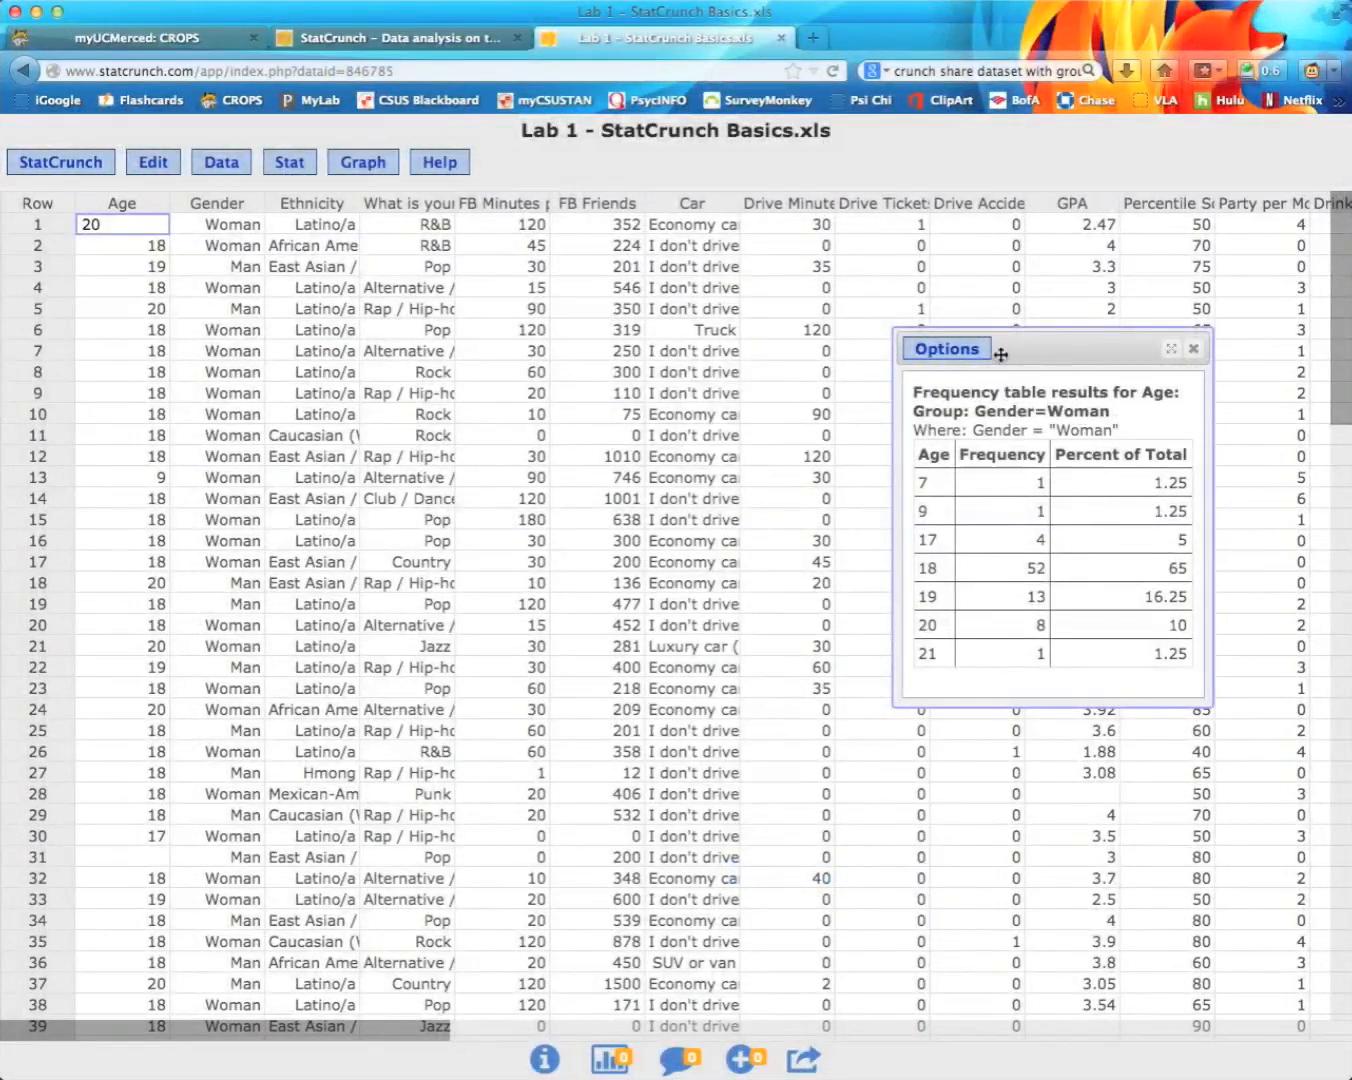
Step: Close the women-only Age results and start a fresh Frequency Table setup
{"action": "left_click_drag", "start_coordinate": [1068, 355], "coordinate": [714, 348]}
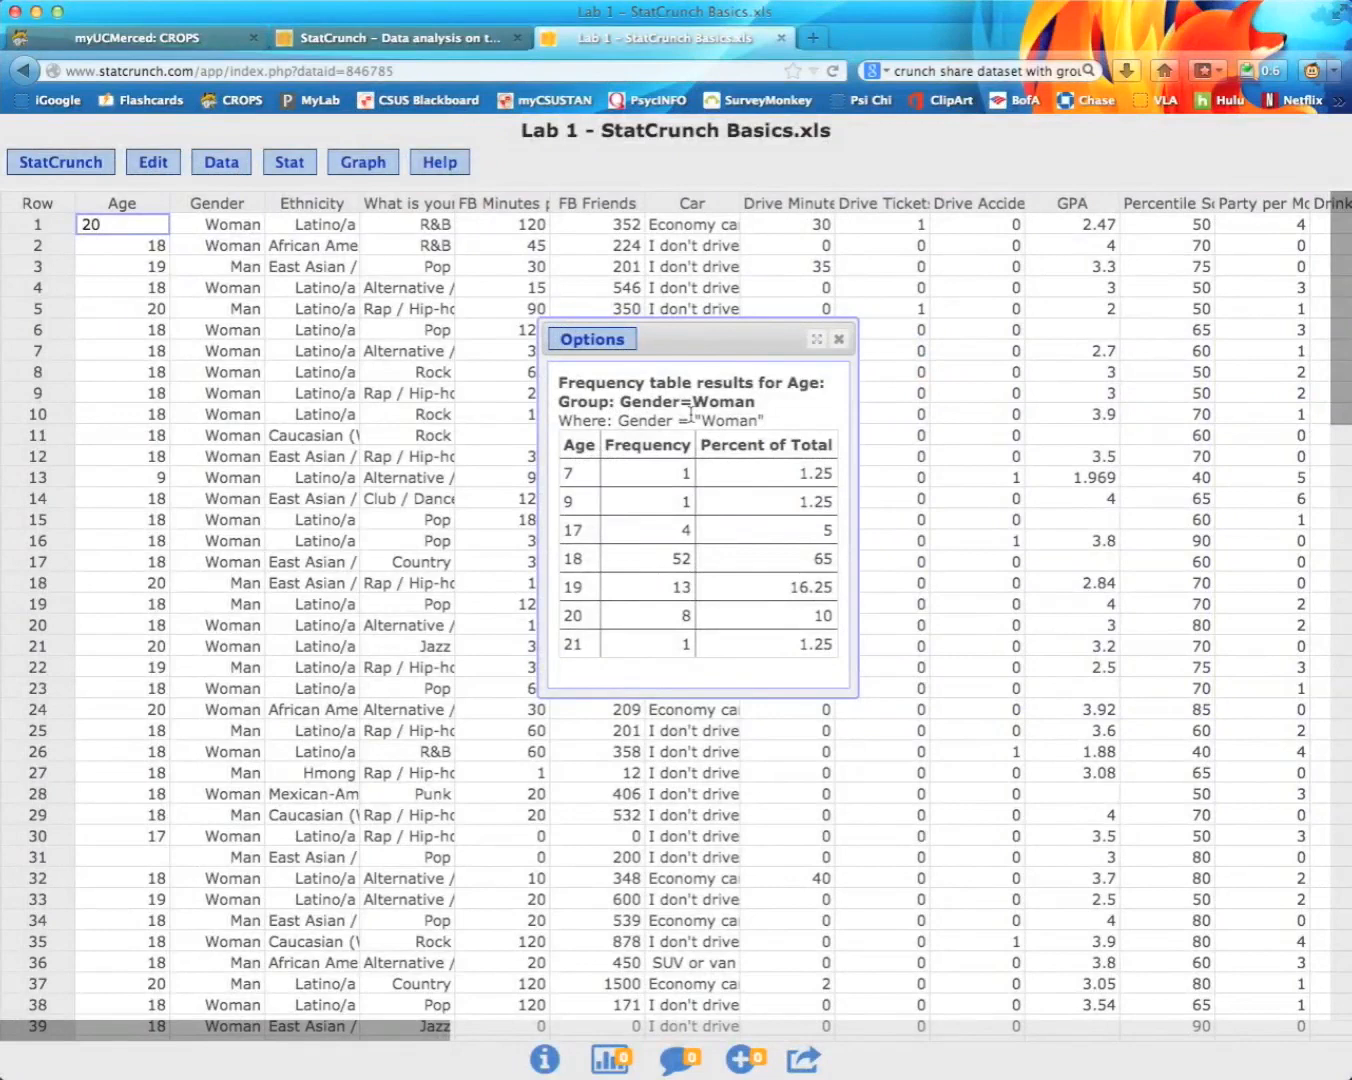
{"action": "left_click", "coordinate": [838, 341]}
{"action": "left_click", "coordinate": [295, 163]}
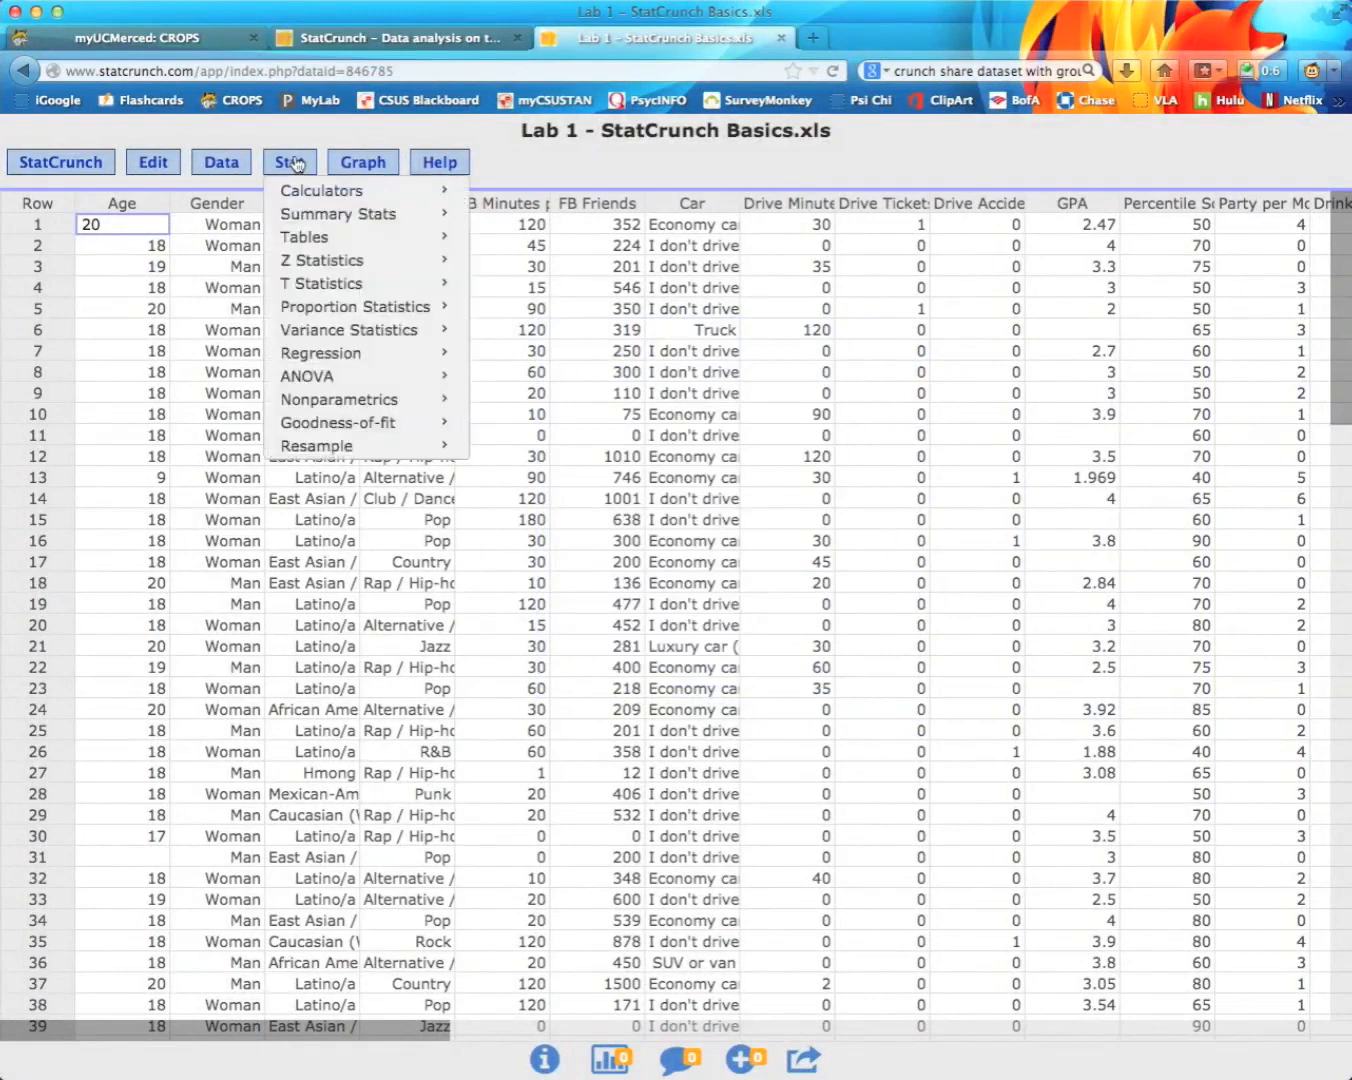
{"action": "mouse_move", "coordinate": [322, 240]}
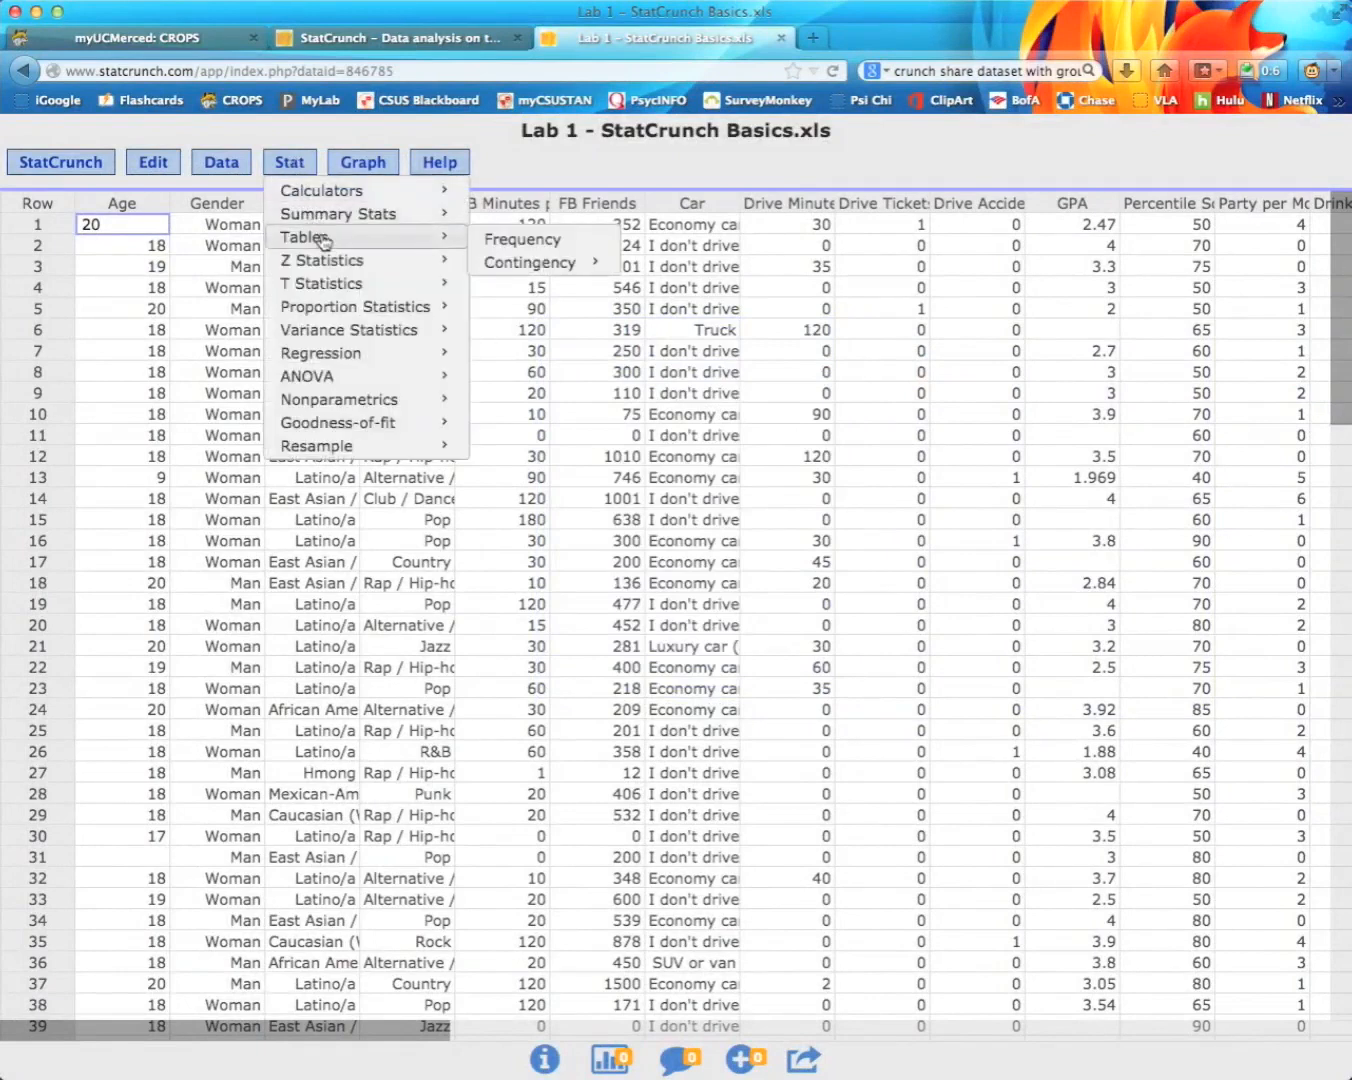
{"action": "left_click", "coordinate": [522, 240]}
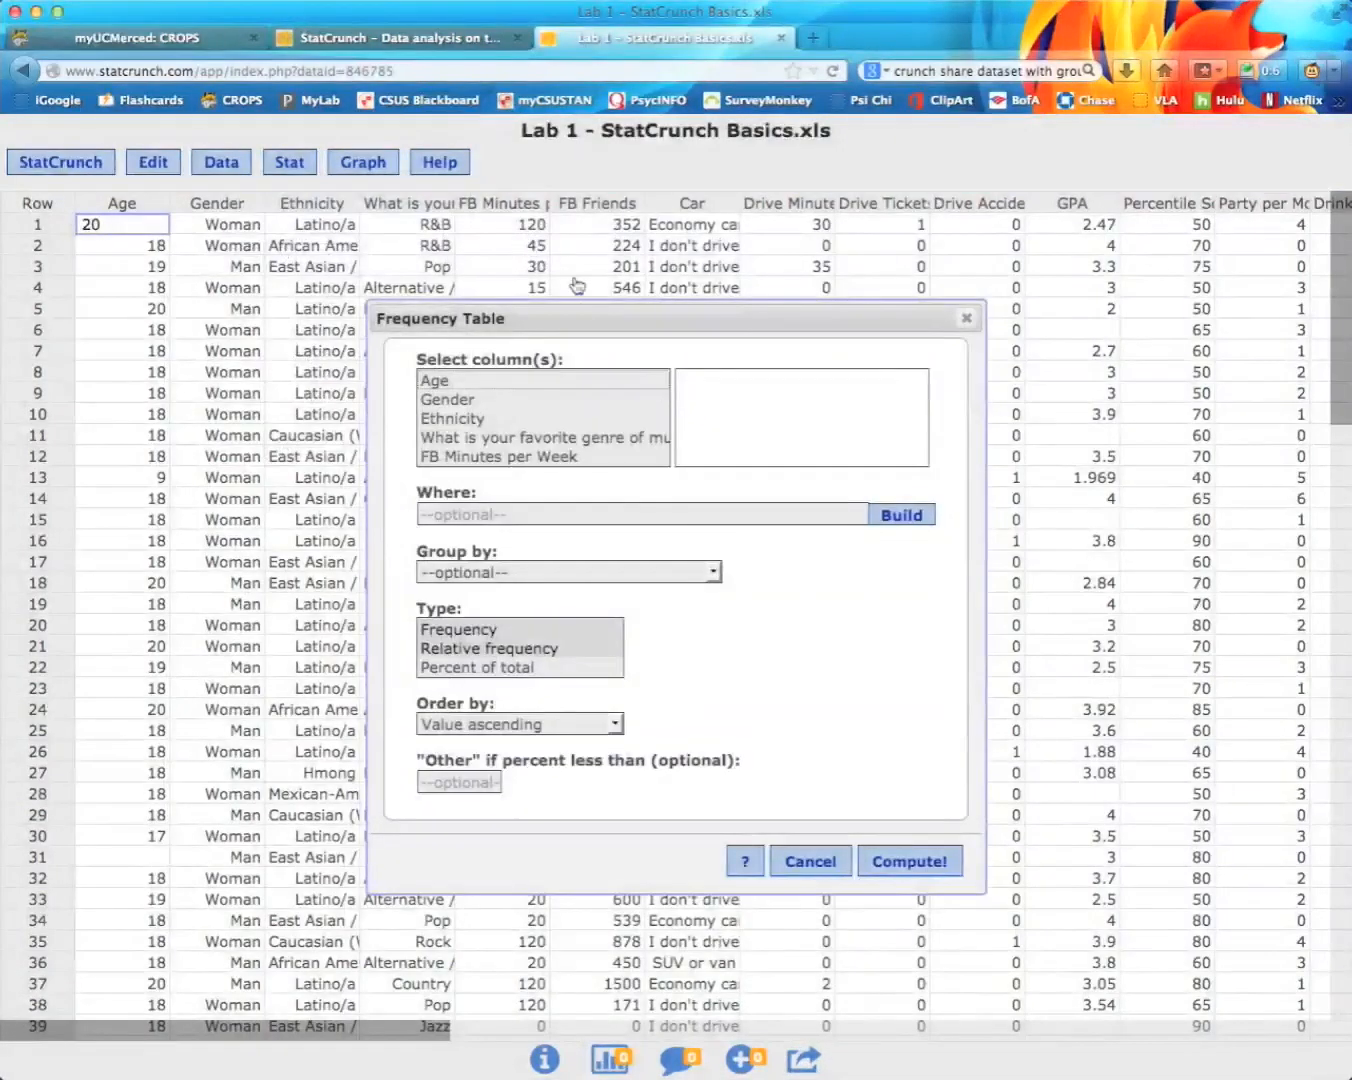
Step: Tabulate Age grouped by Gender with Frequency and Percent of total, and start a row filter
{"action": "left_click", "coordinate": [447, 384]}
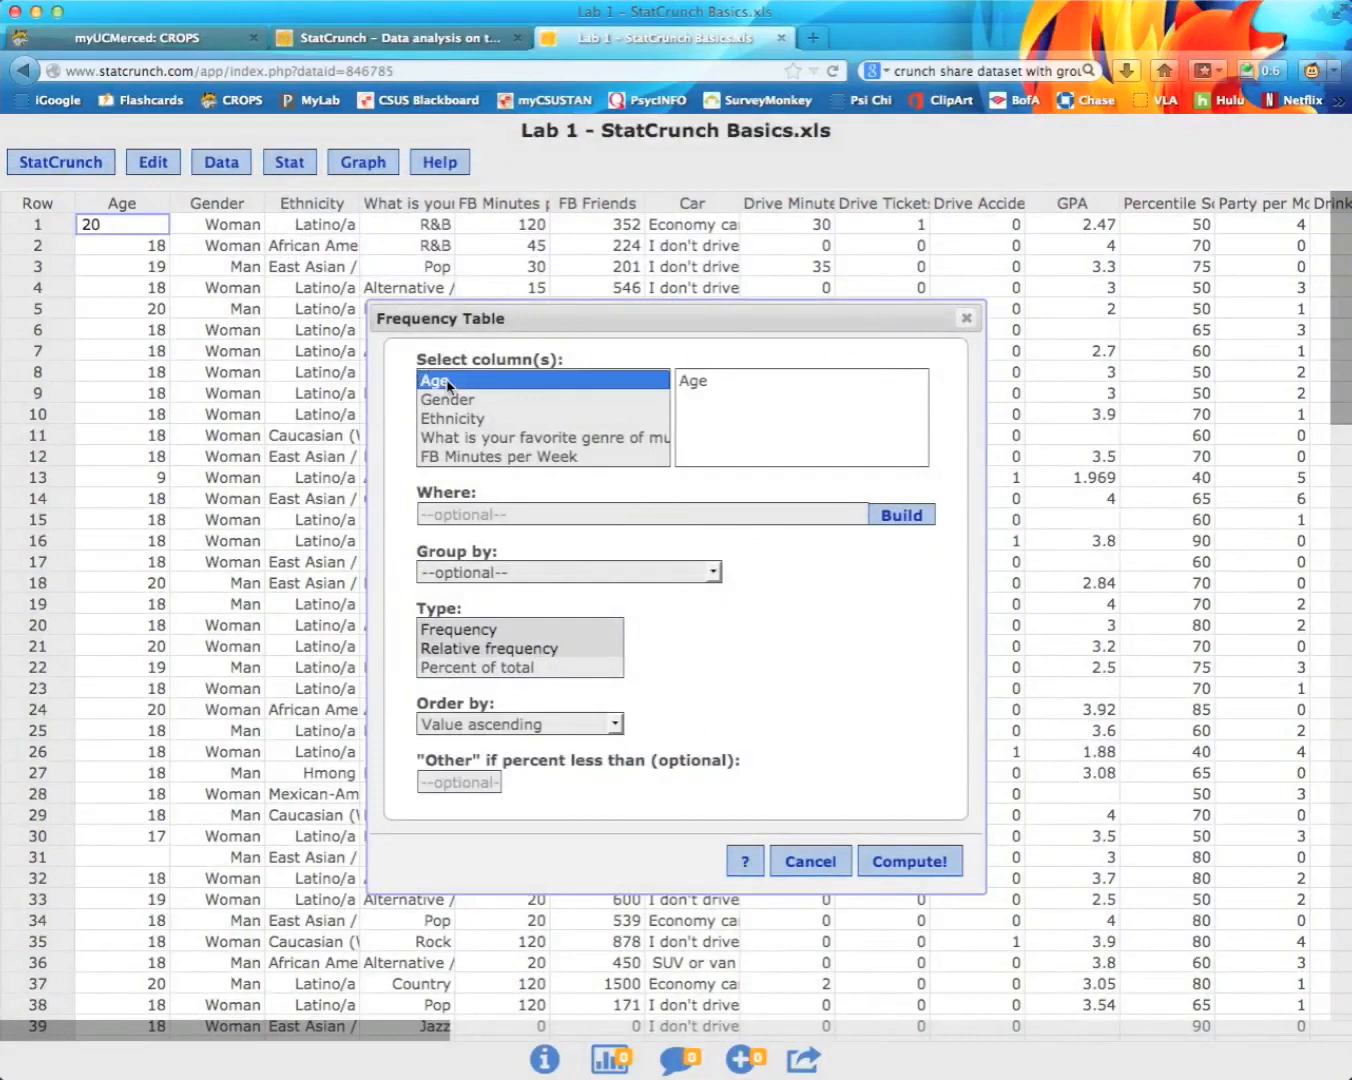
{"action": "left_click", "coordinate": [546, 584]}
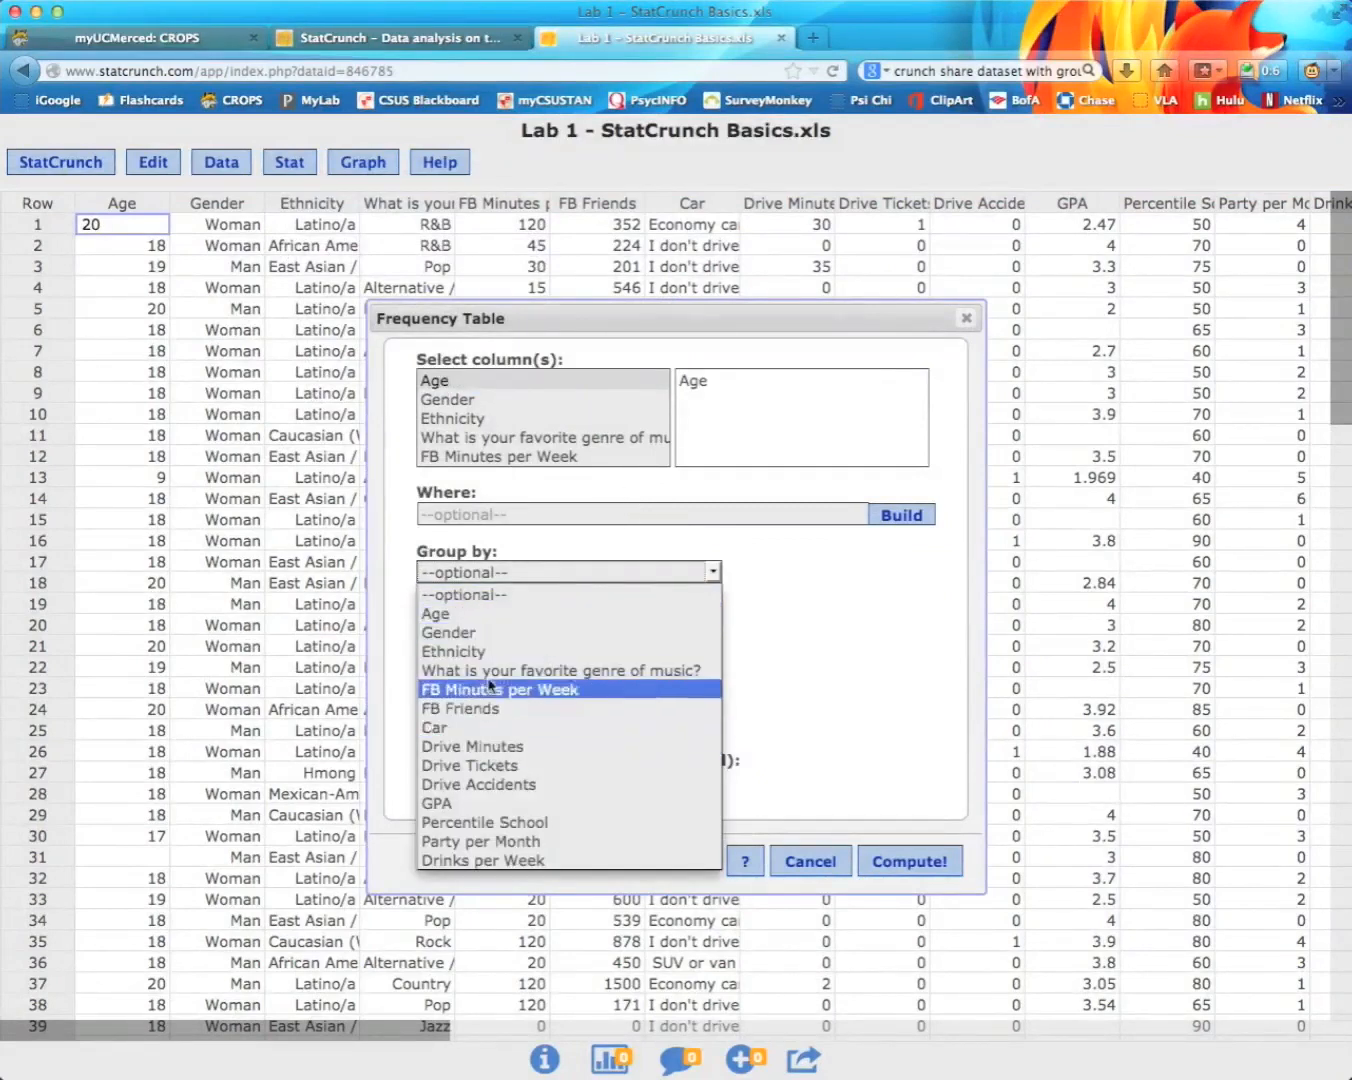
{"action": "left_click", "coordinate": [489, 636]}
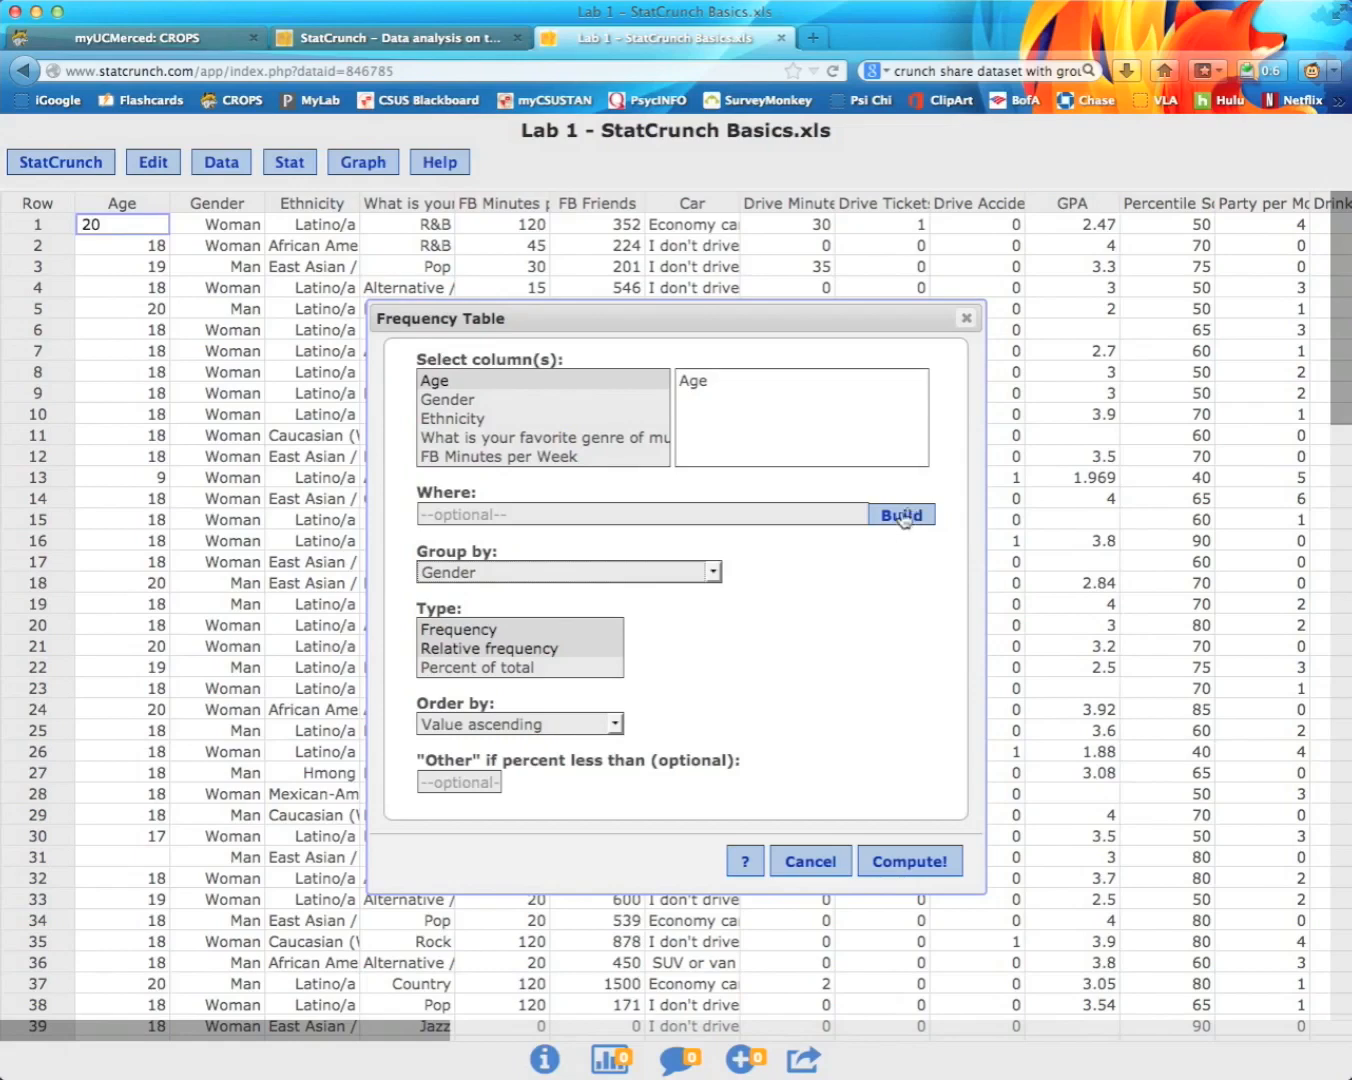
{"action": "left_click_drag", "start_coordinate": [462, 629], "coordinate": [462, 646]}
{"action": "left_click", "coordinate": [461, 647], "text": "super"}
{"action": "left_click", "coordinate": [460, 667], "text": "super"}
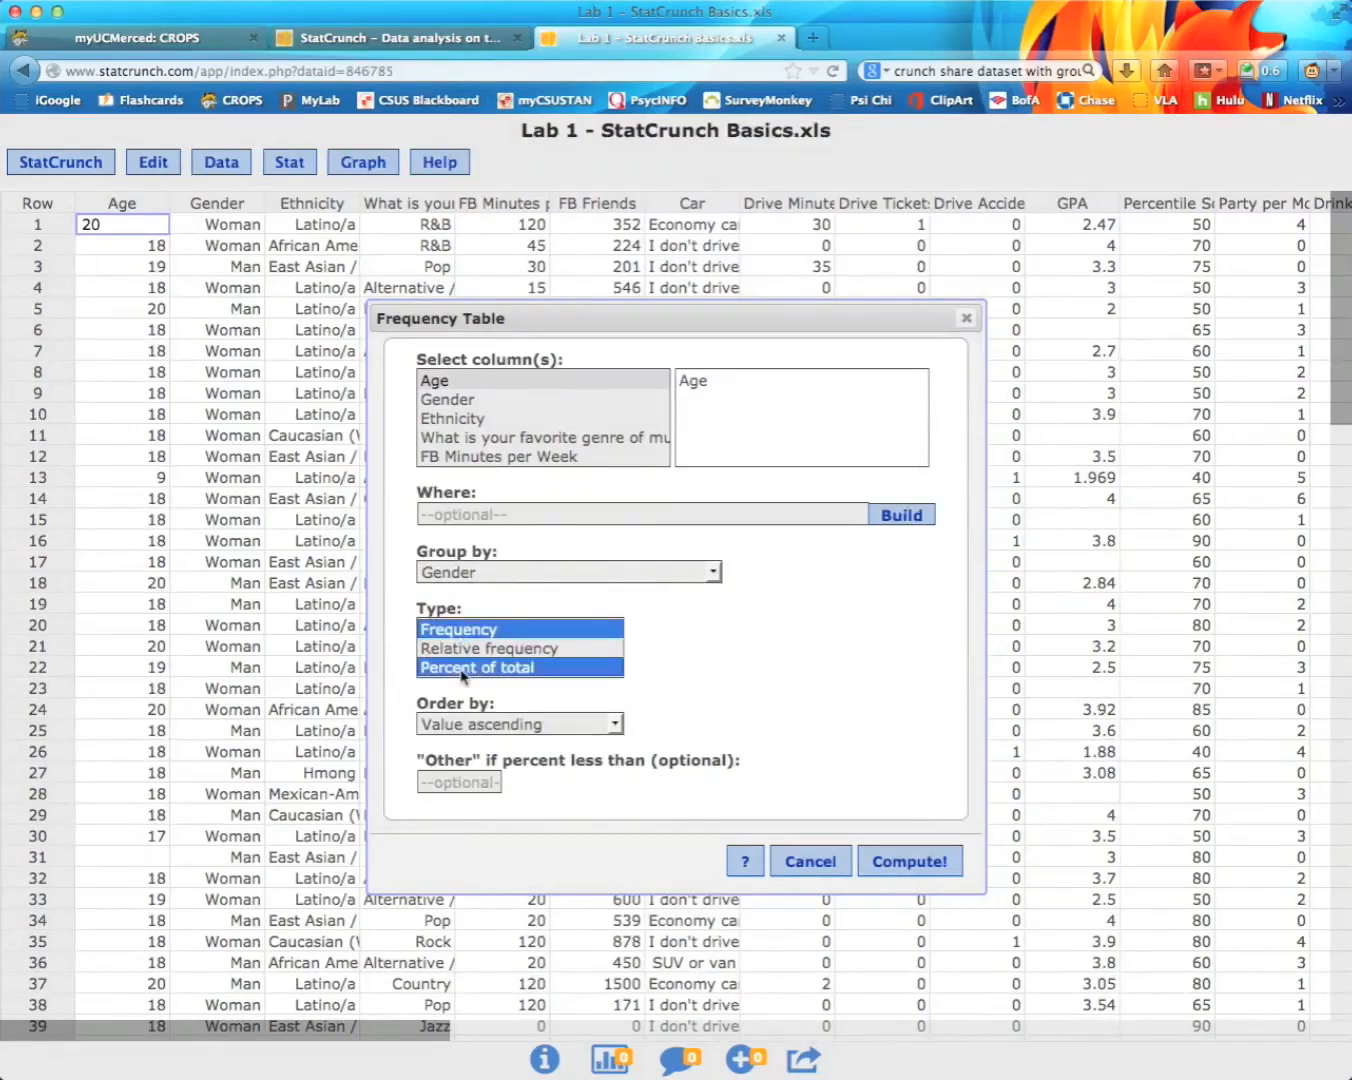
{"action": "left_click", "coordinate": [900, 514]}
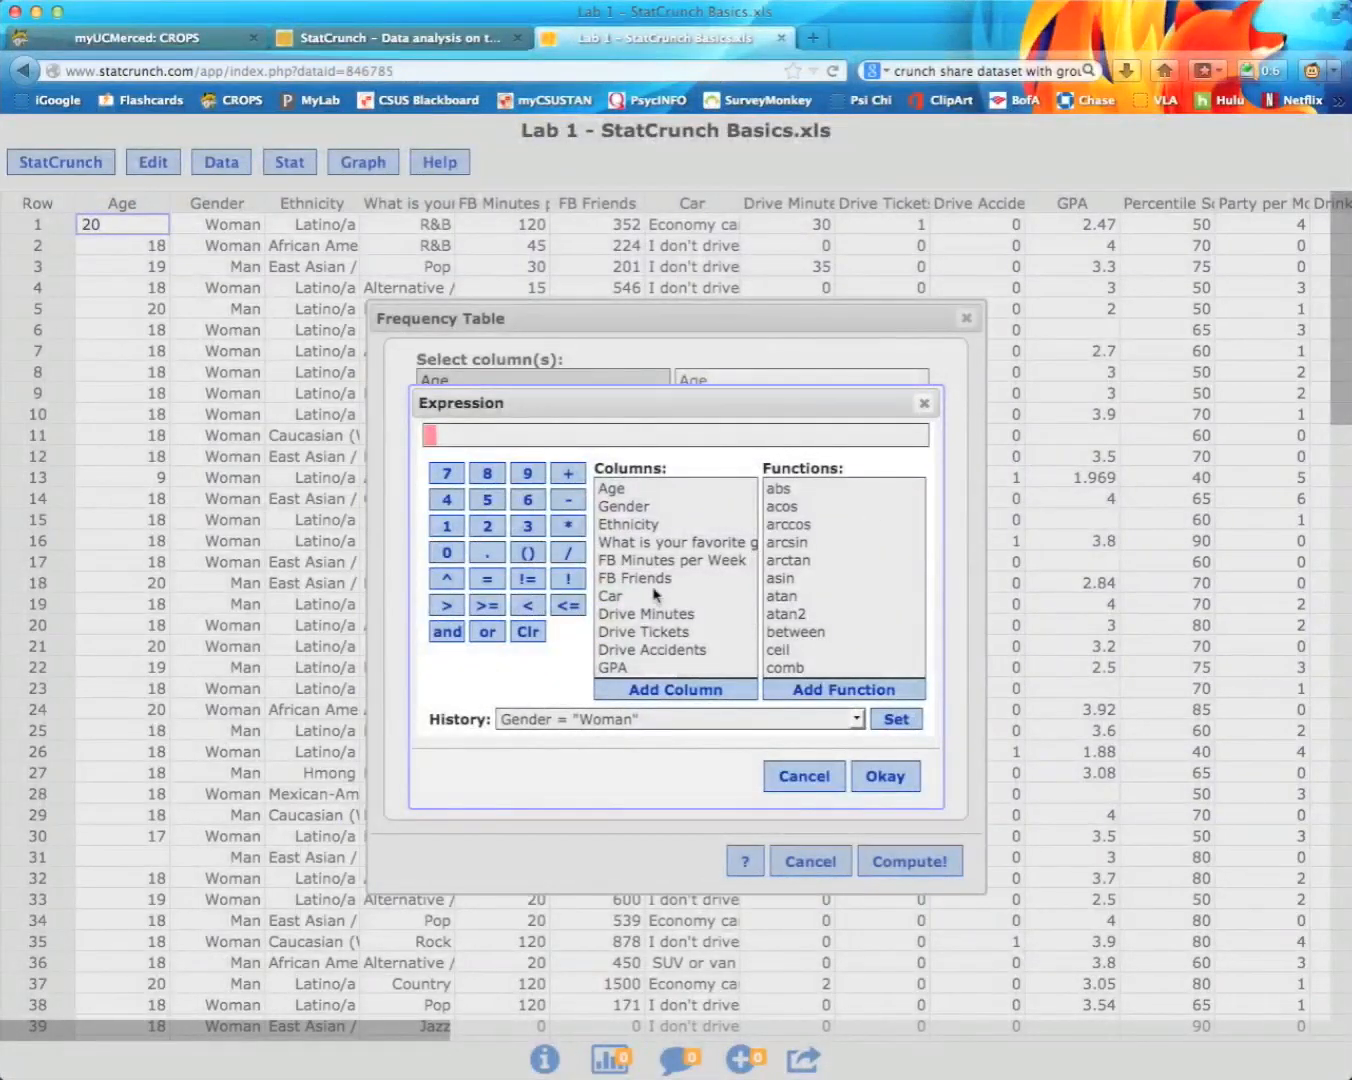
Step: Filter to Age > 16, compute the Age-by-Gender tables, then close the results
{"action": "left_click", "coordinate": [614, 490]}
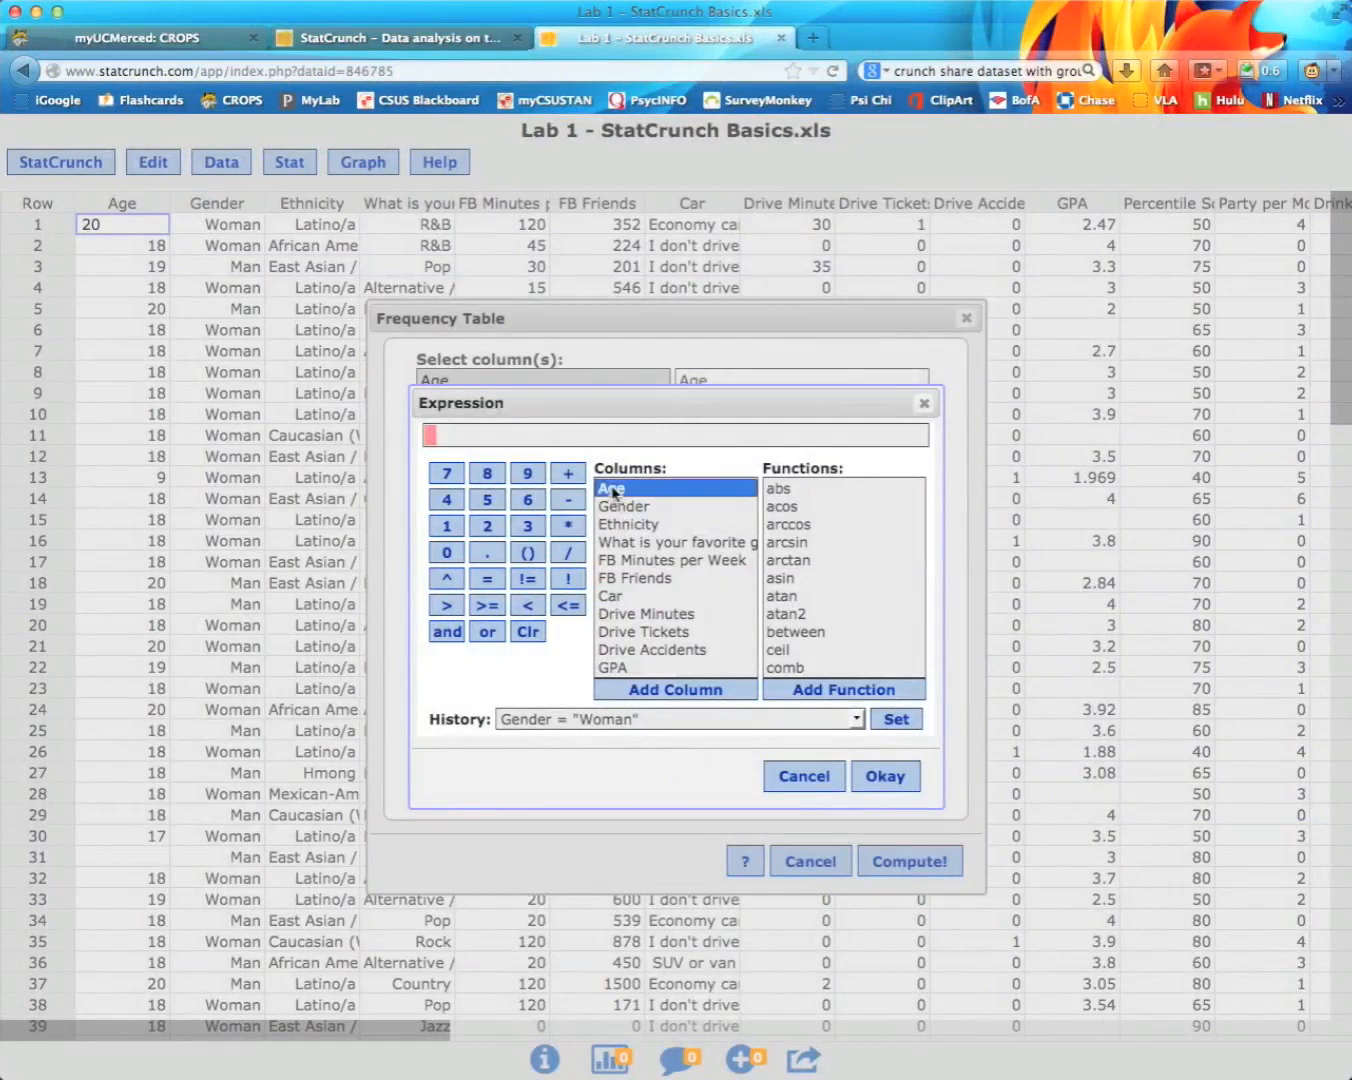
{"action": "left_click", "coordinate": [673, 689]}
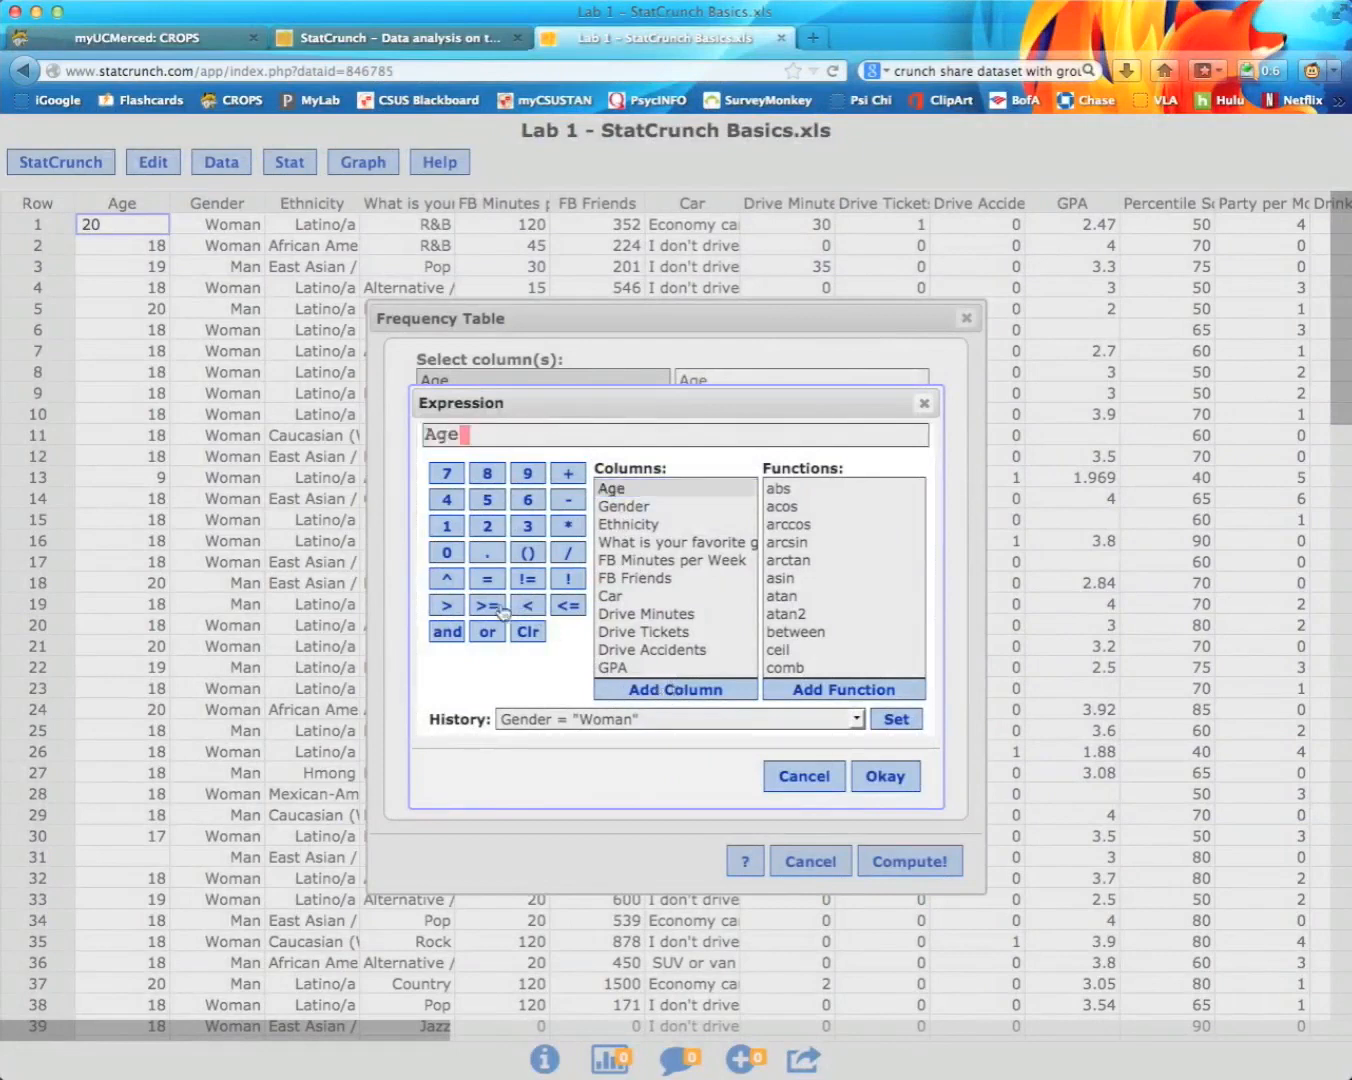
{"action": "left_click", "coordinate": [446, 605]}
{"action": "type", "text": "10"}
{"action": "key", "text": "BackSpace"}
{"action": "type", "text": "6"}
{"action": "left_click", "coordinate": [886, 777]}
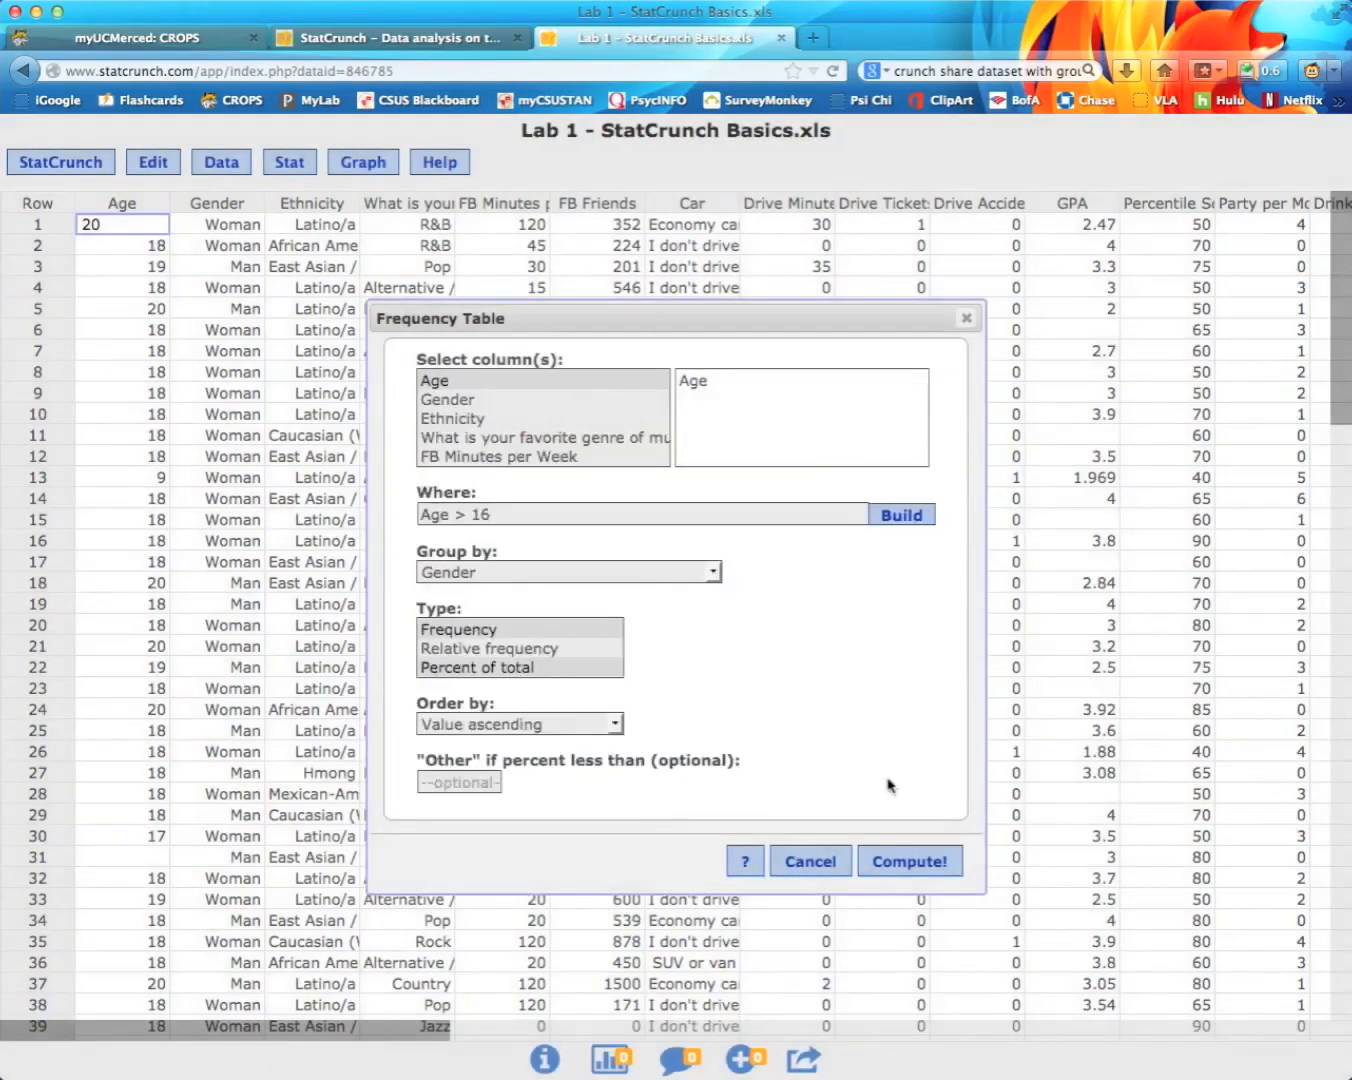
{"action": "left_click", "coordinate": [920, 857]}
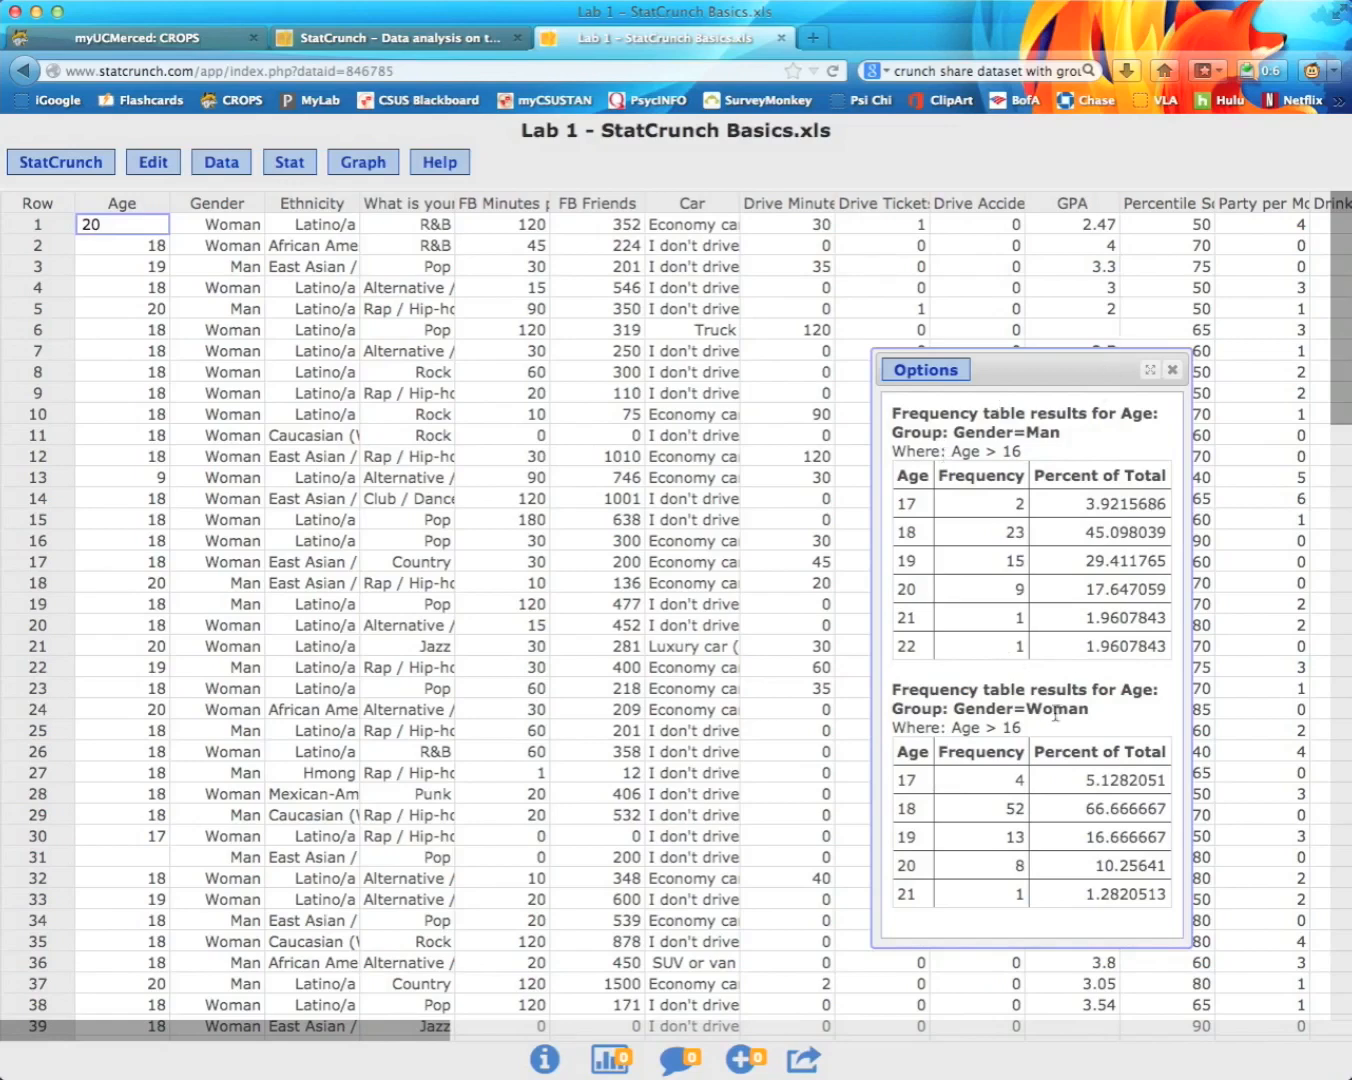
{"action": "left_click", "coordinate": [1176, 368]}
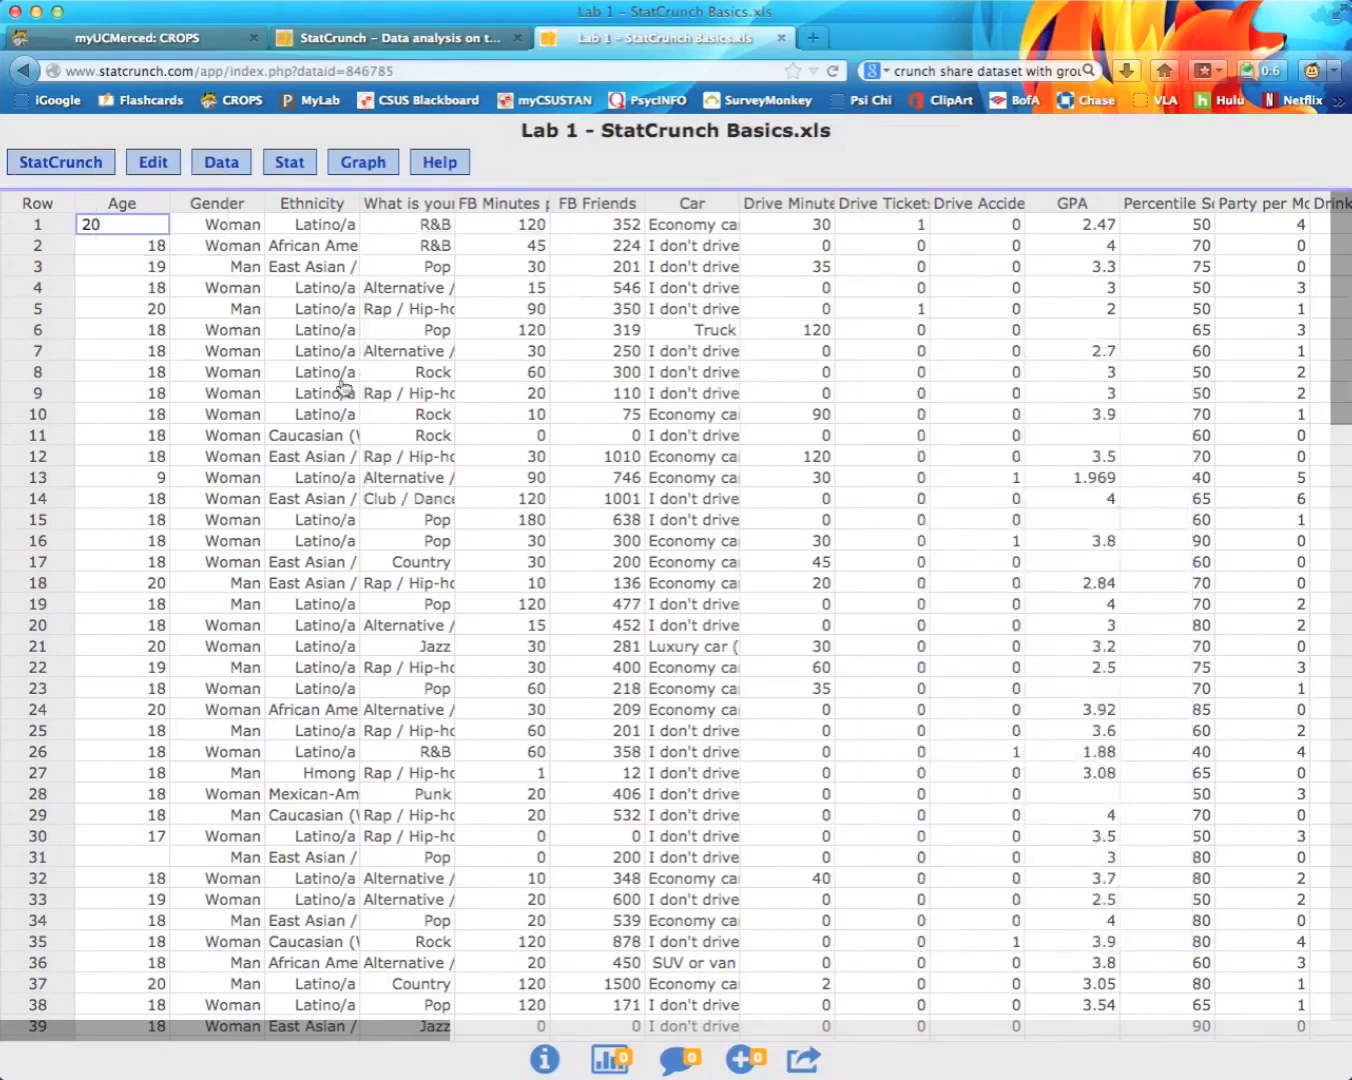
{"action": "left_click", "coordinate": [295, 162]}
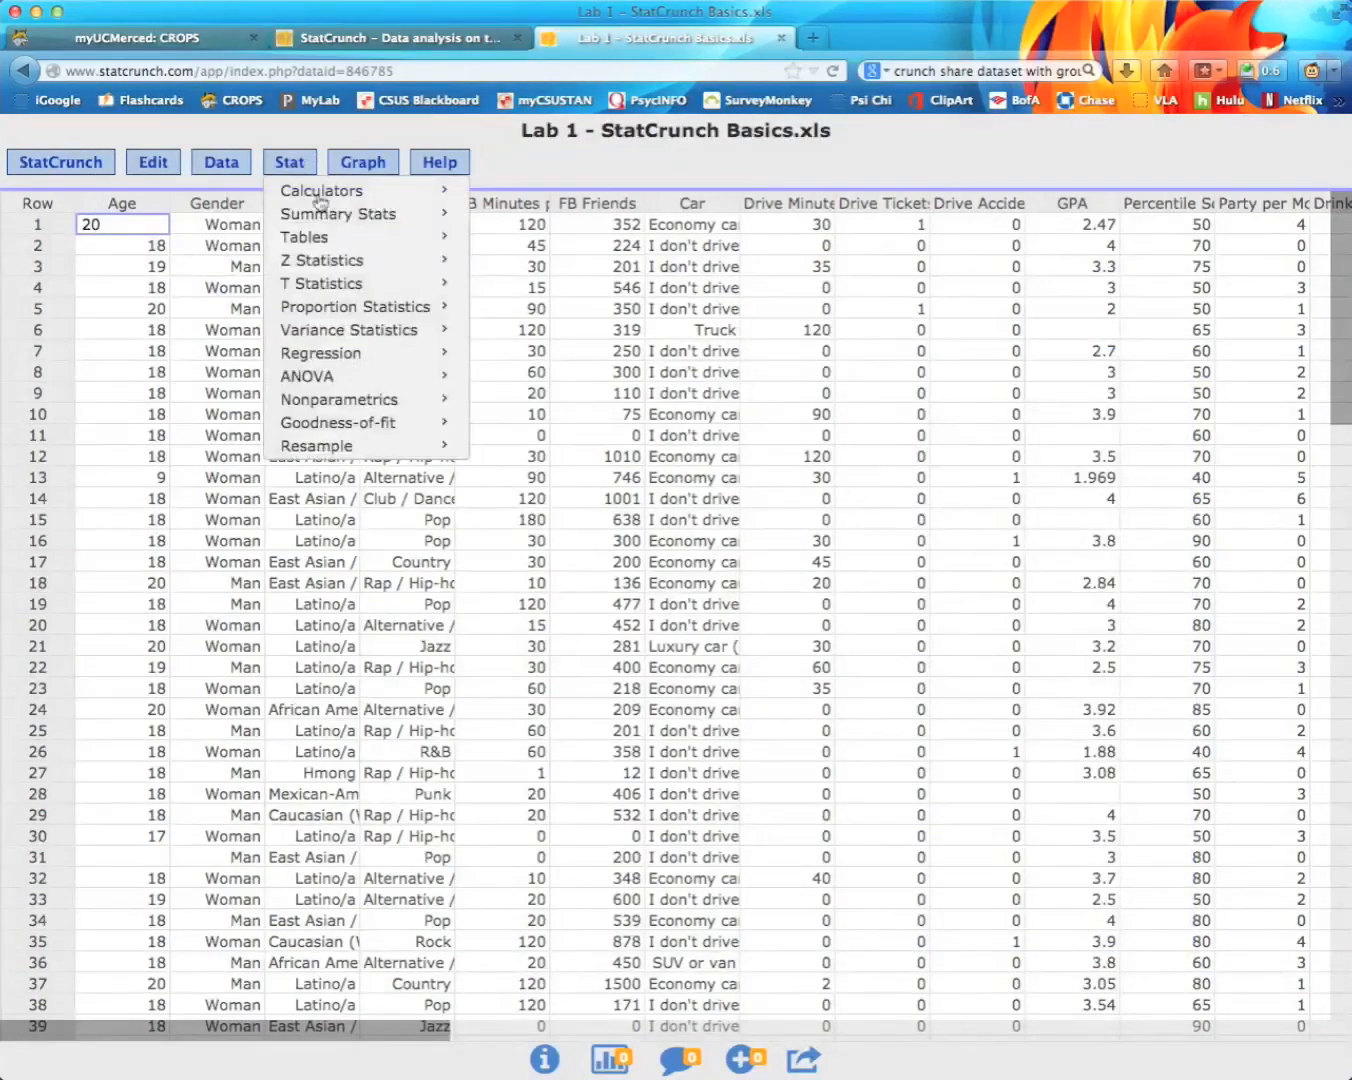
{"action": "mouse_move", "coordinate": [357, 247]}
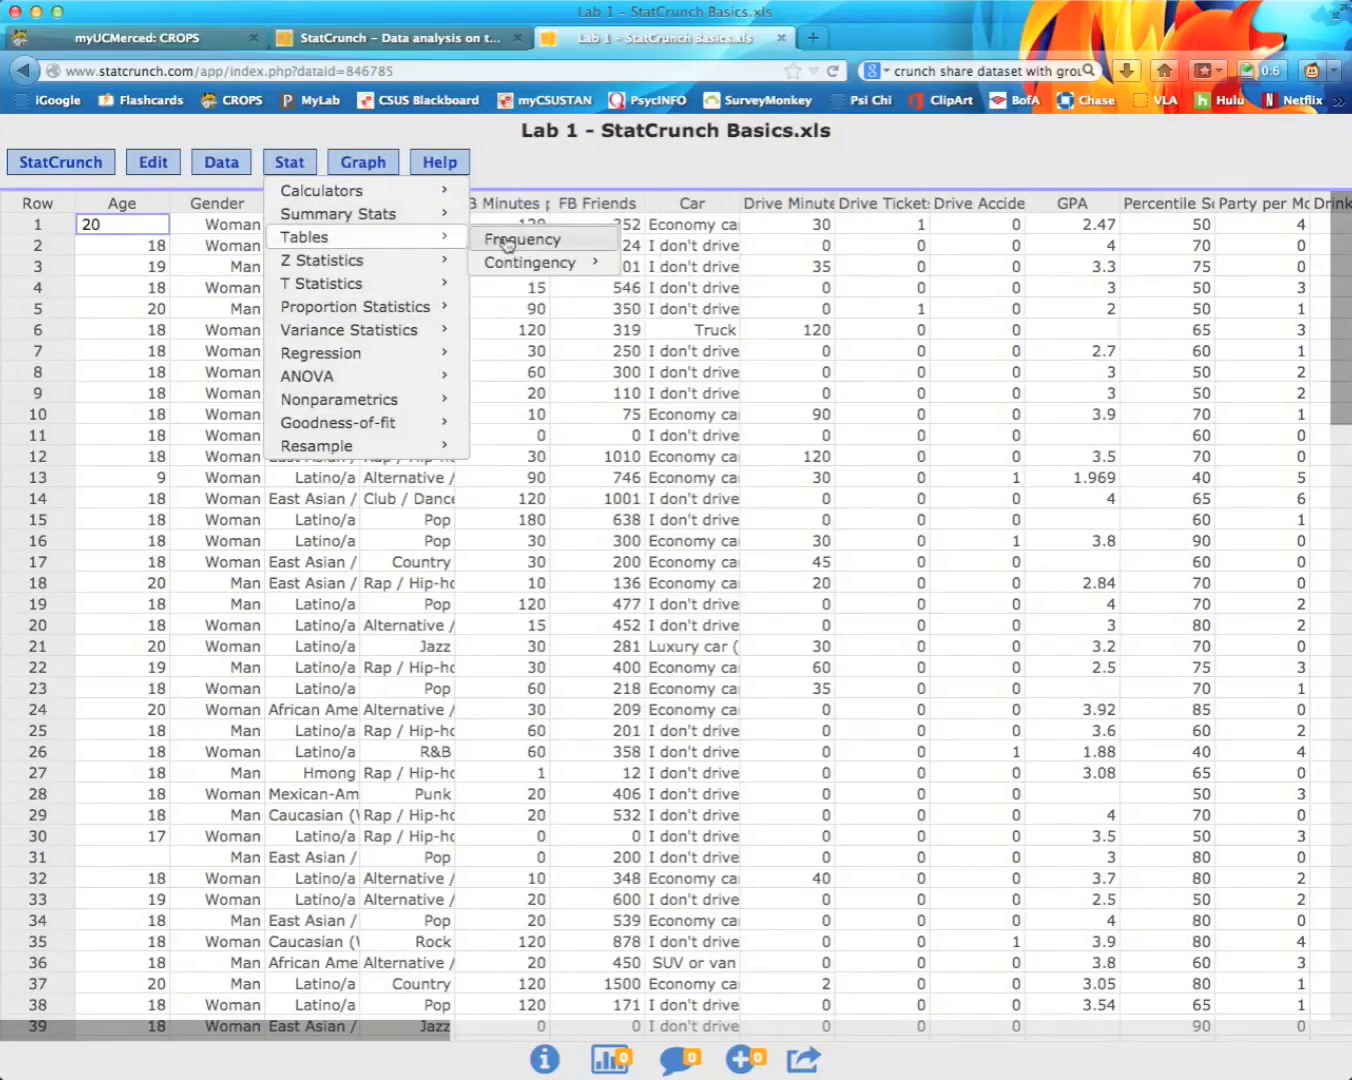
{"action": "left_click", "coordinate": [508, 242]}
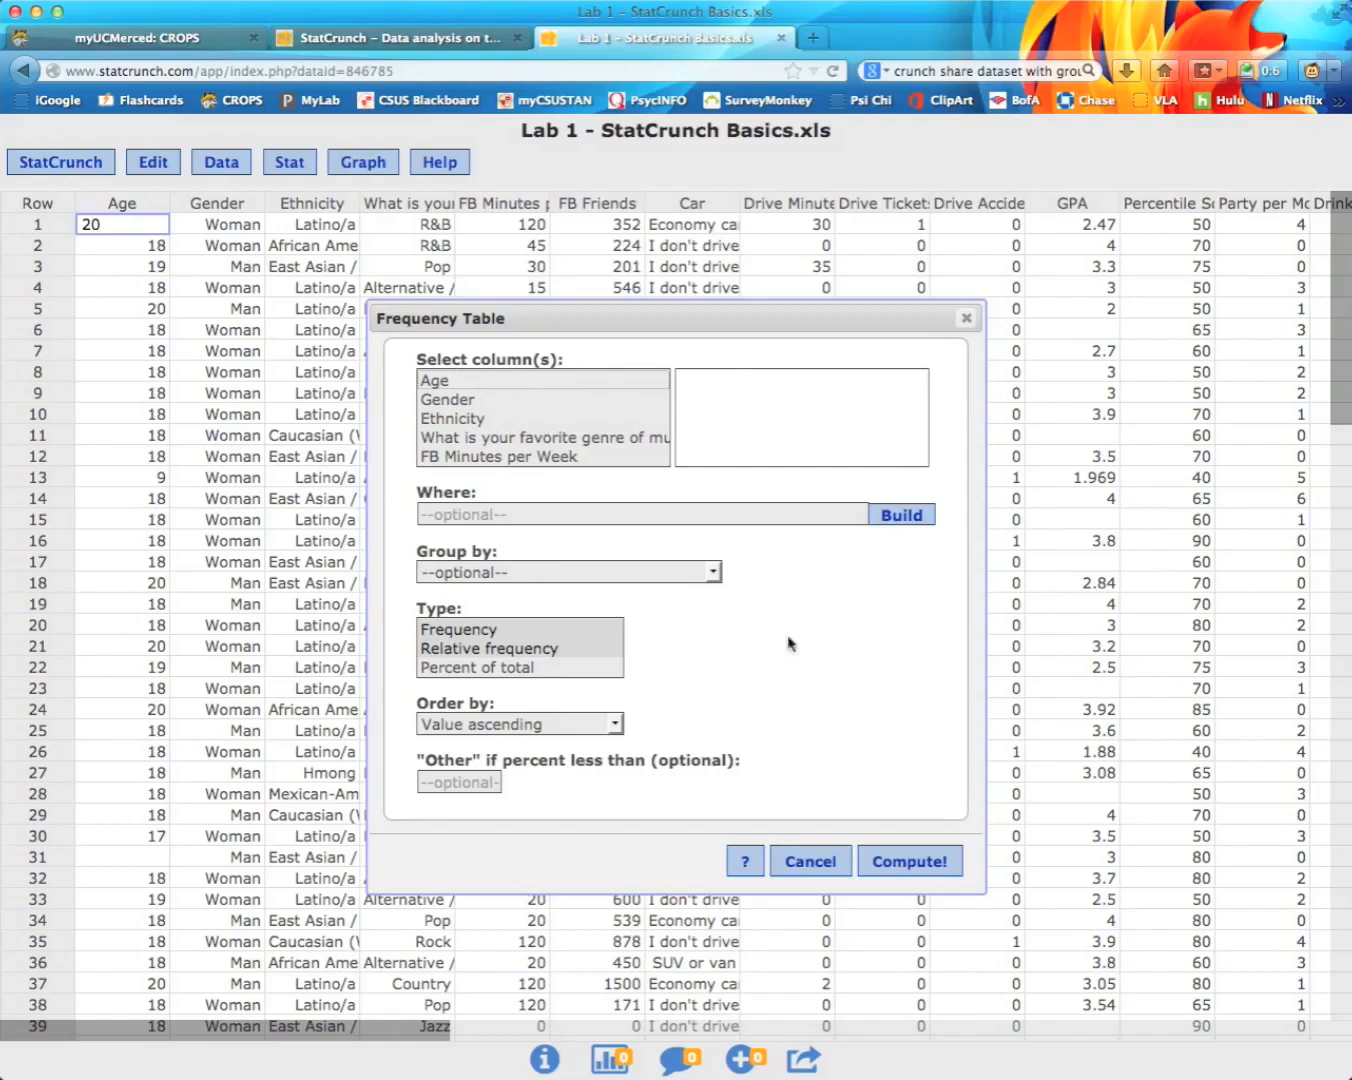
{"action": "left_click", "coordinate": [813, 866]}
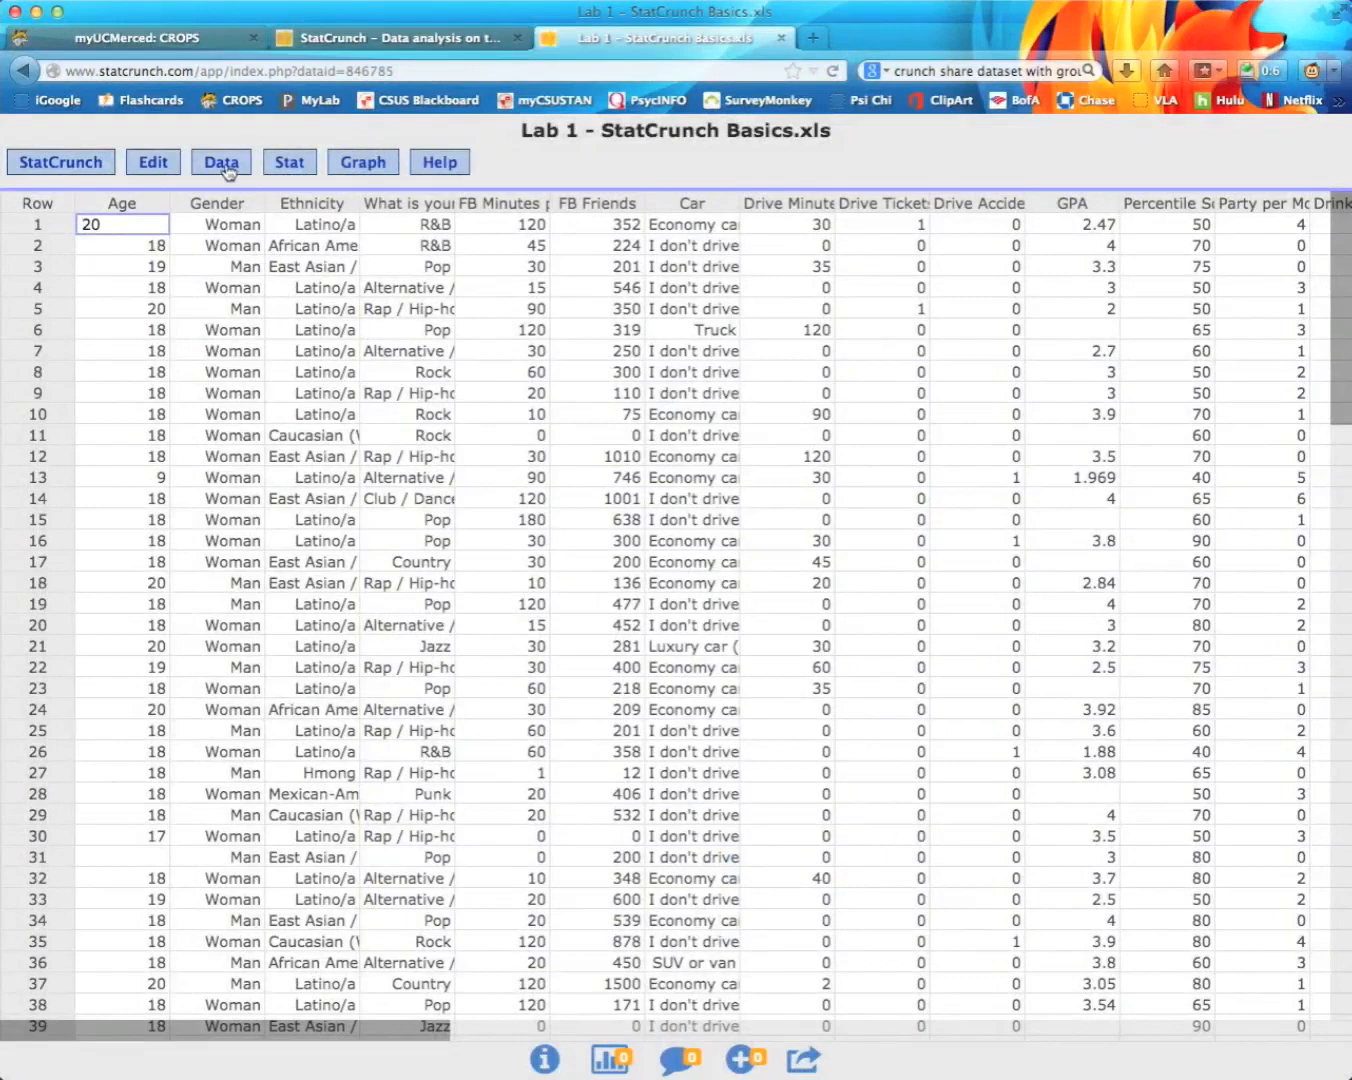
Step: Start Summary Stats for columns with Age selected
{"action": "left_click", "coordinate": [291, 170]}
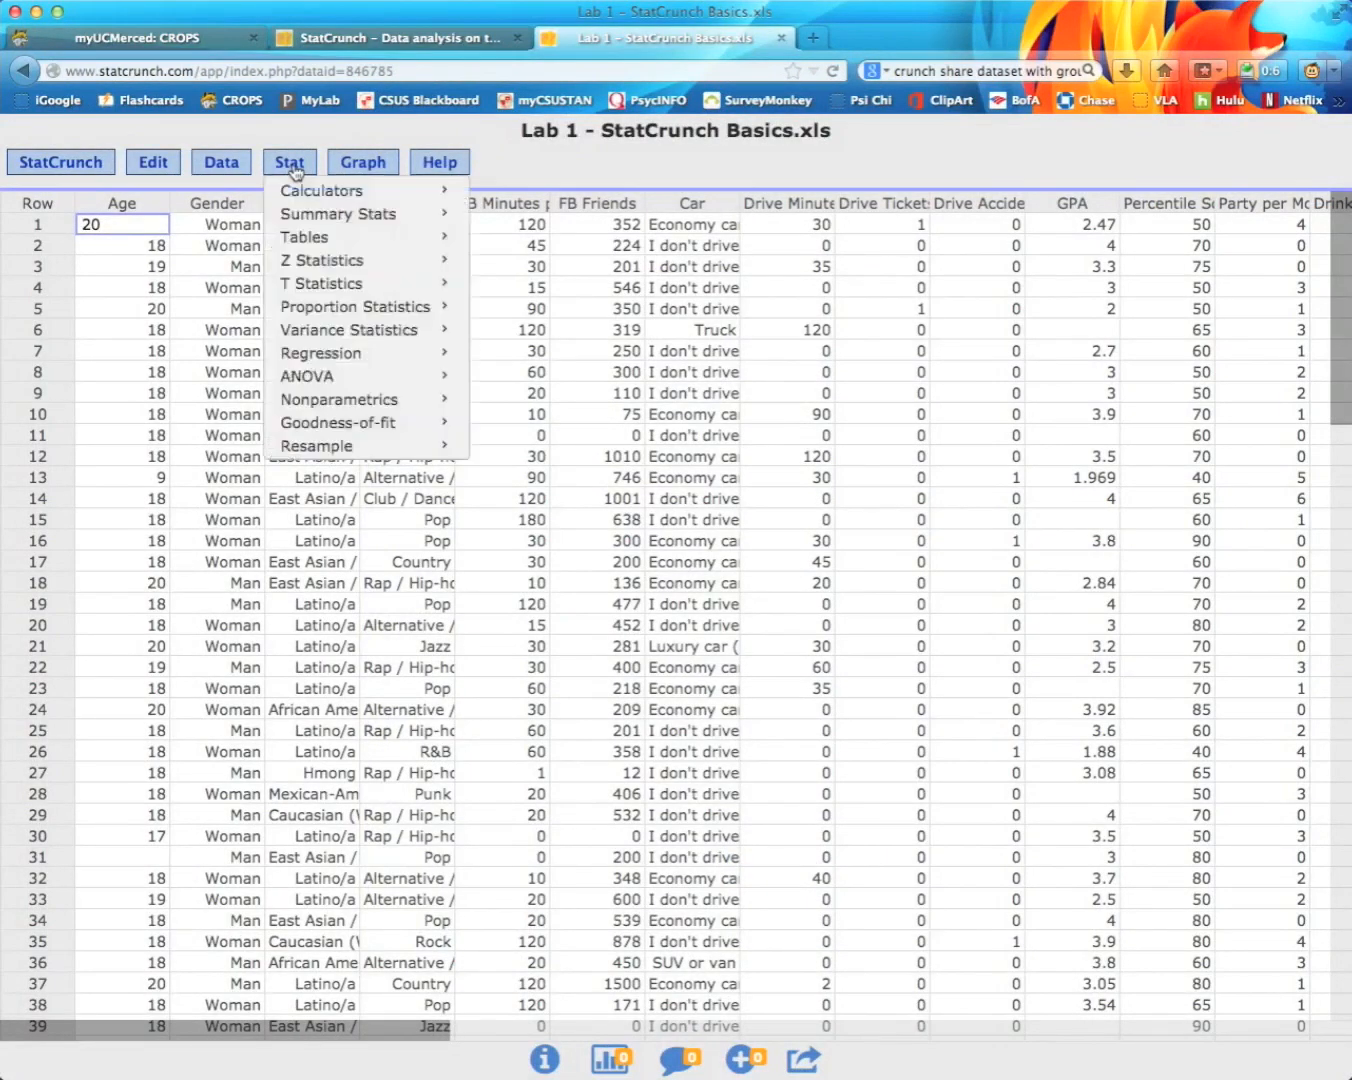
{"action": "mouse_move", "coordinate": [380, 217]}
{"action": "mouse_move", "coordinate": [436, 212]}
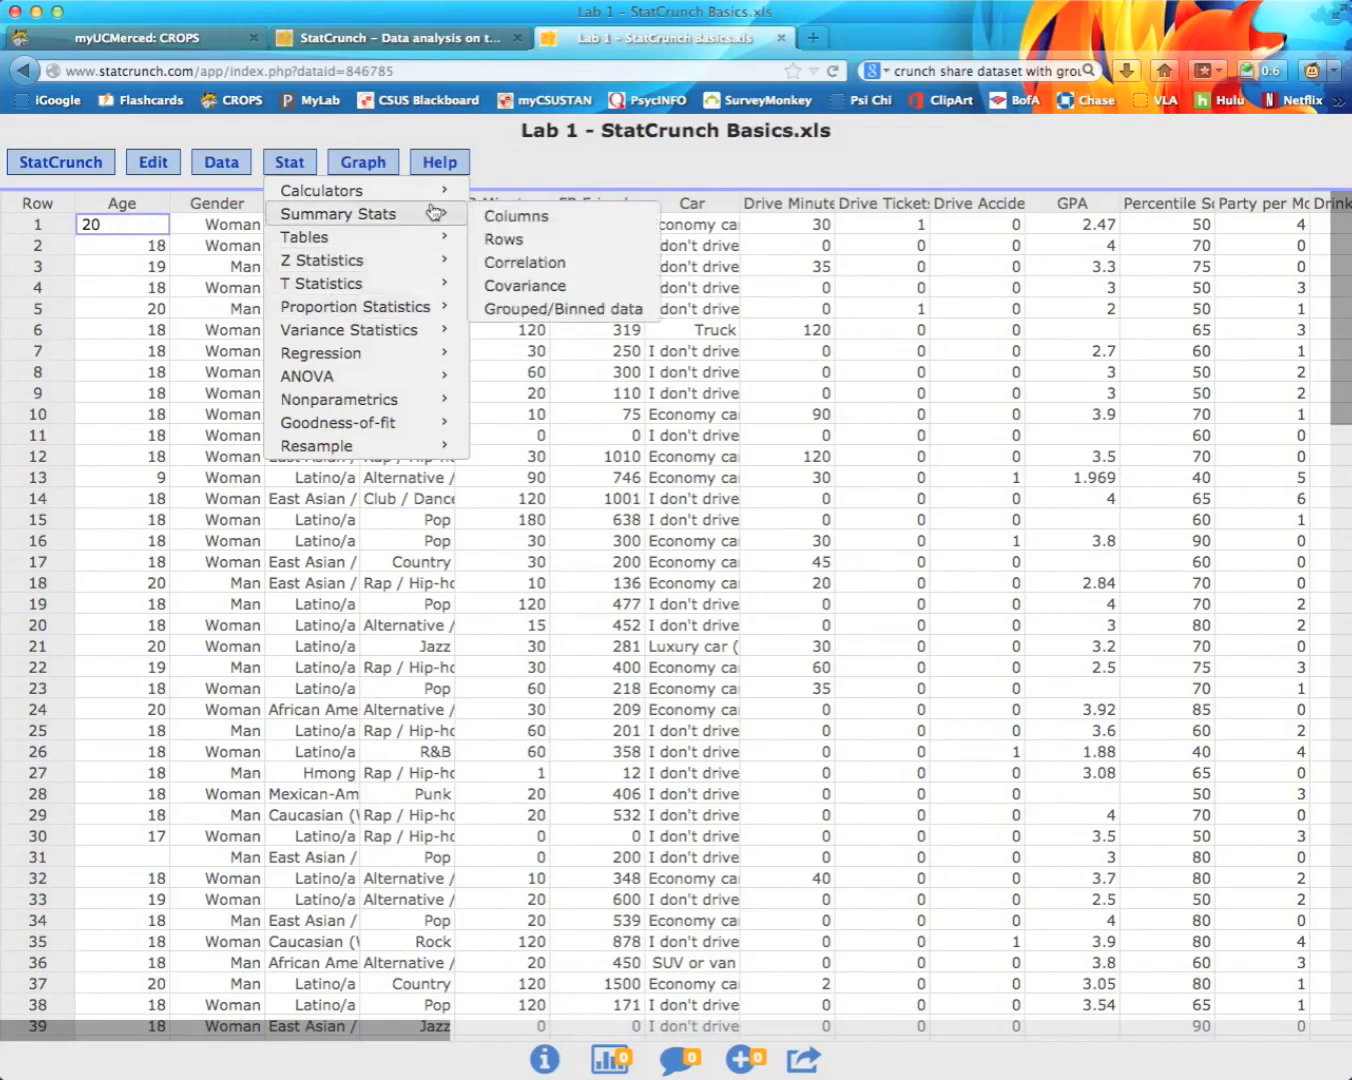
{"action": "left_click", "coordinate": [517, 215]}
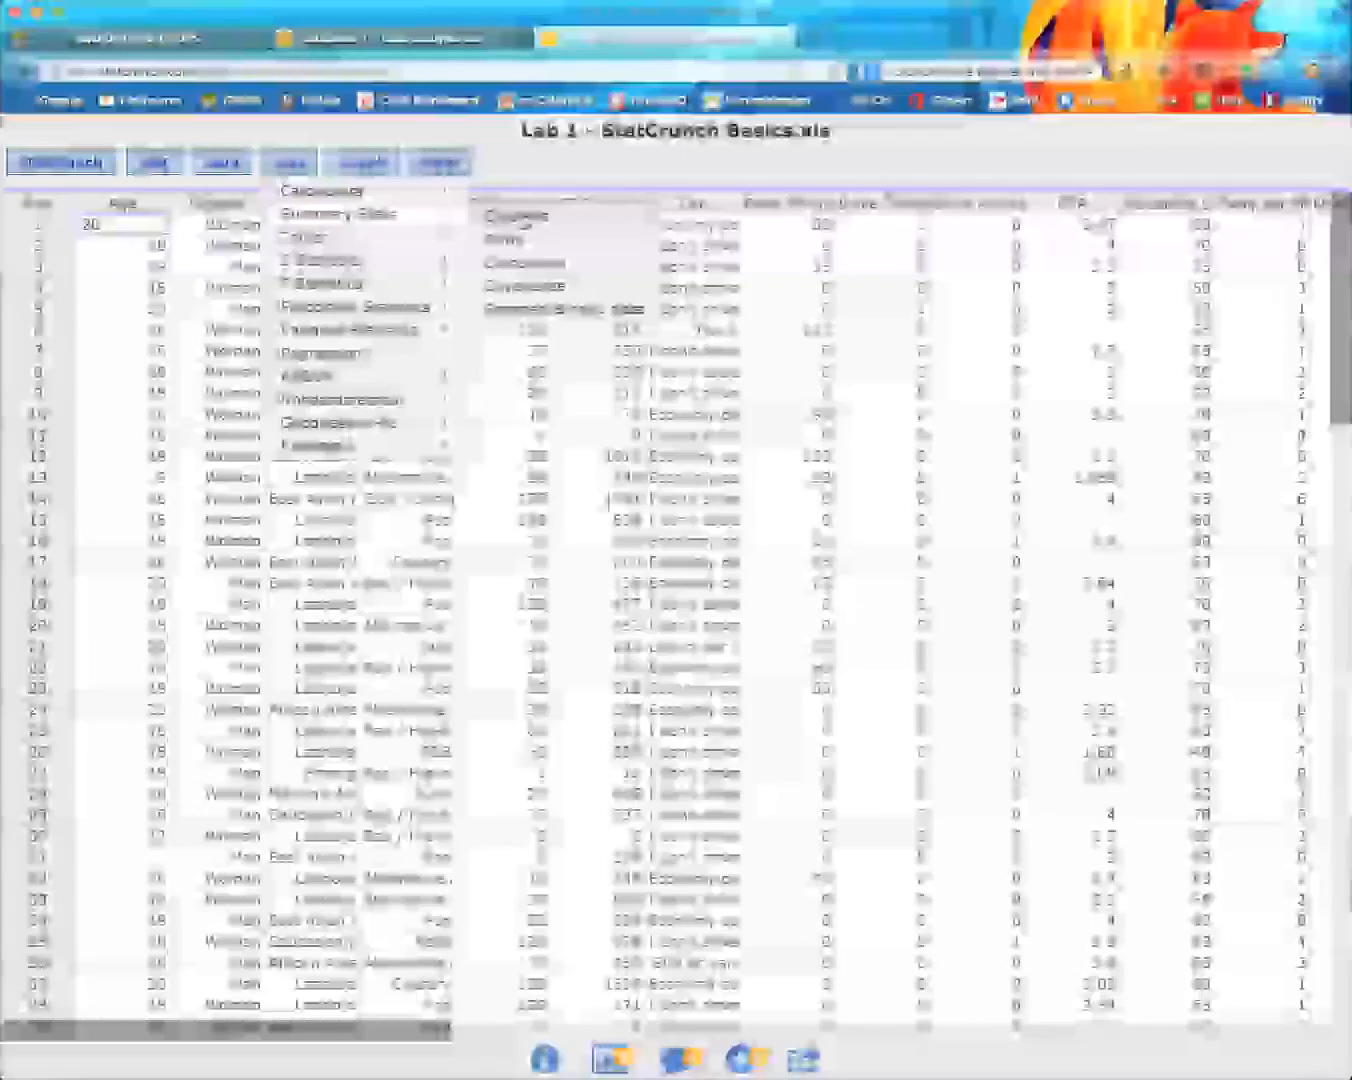
{"action": "left_click", "coordinate": [454, 346]}
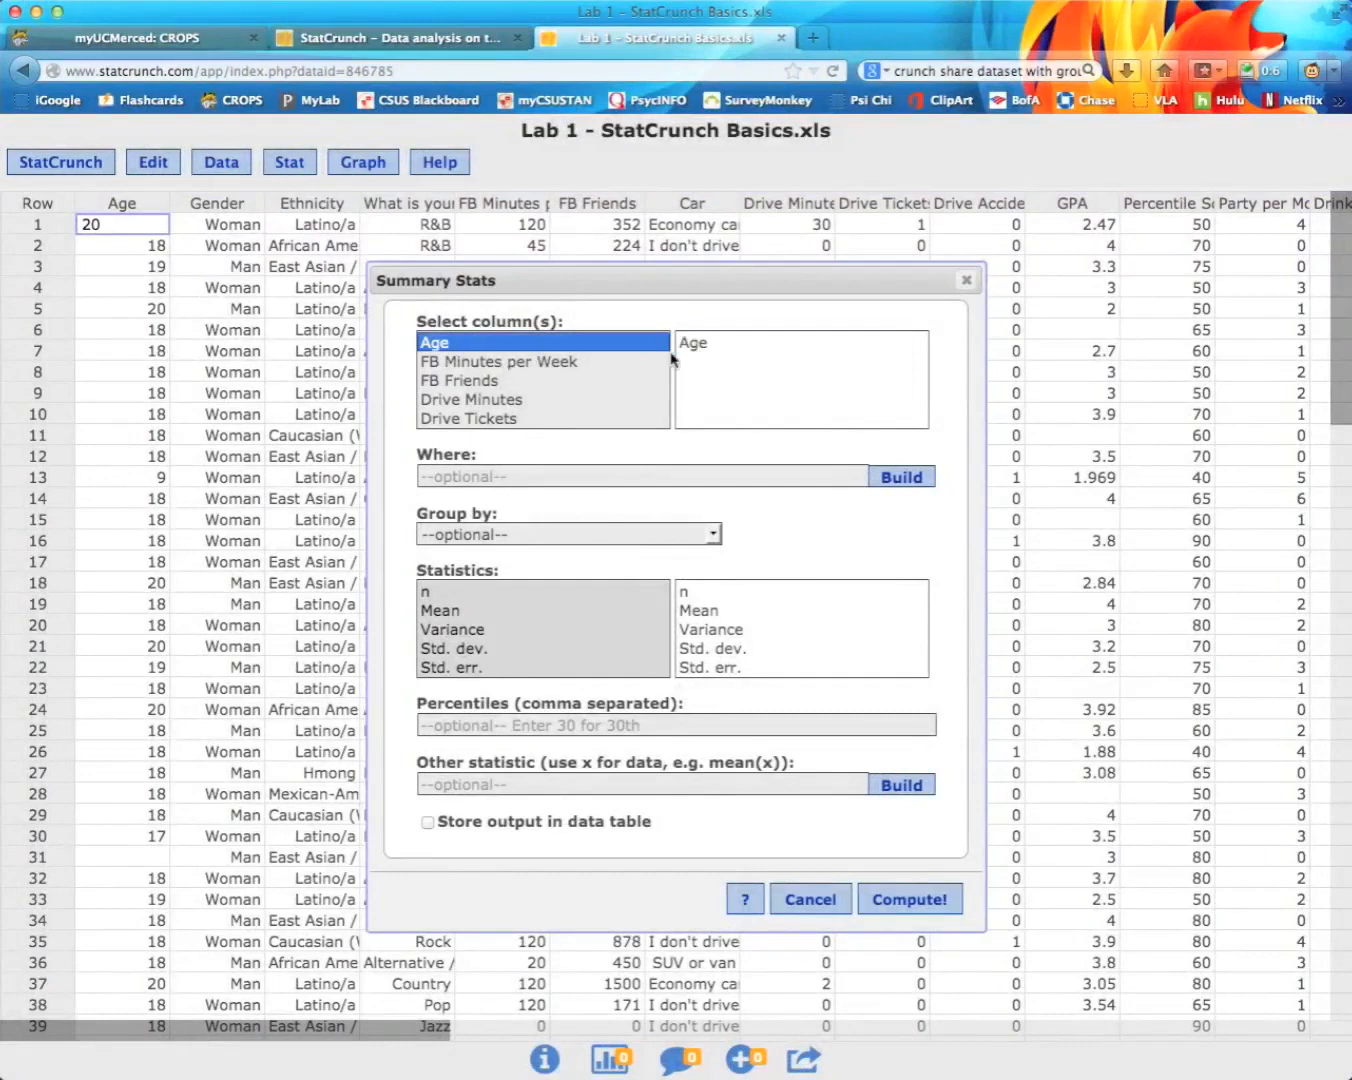
Step: Build the row filter Age > 10 for the summary statistics
{"action": "left_click", "coordinate": [907, 479]}
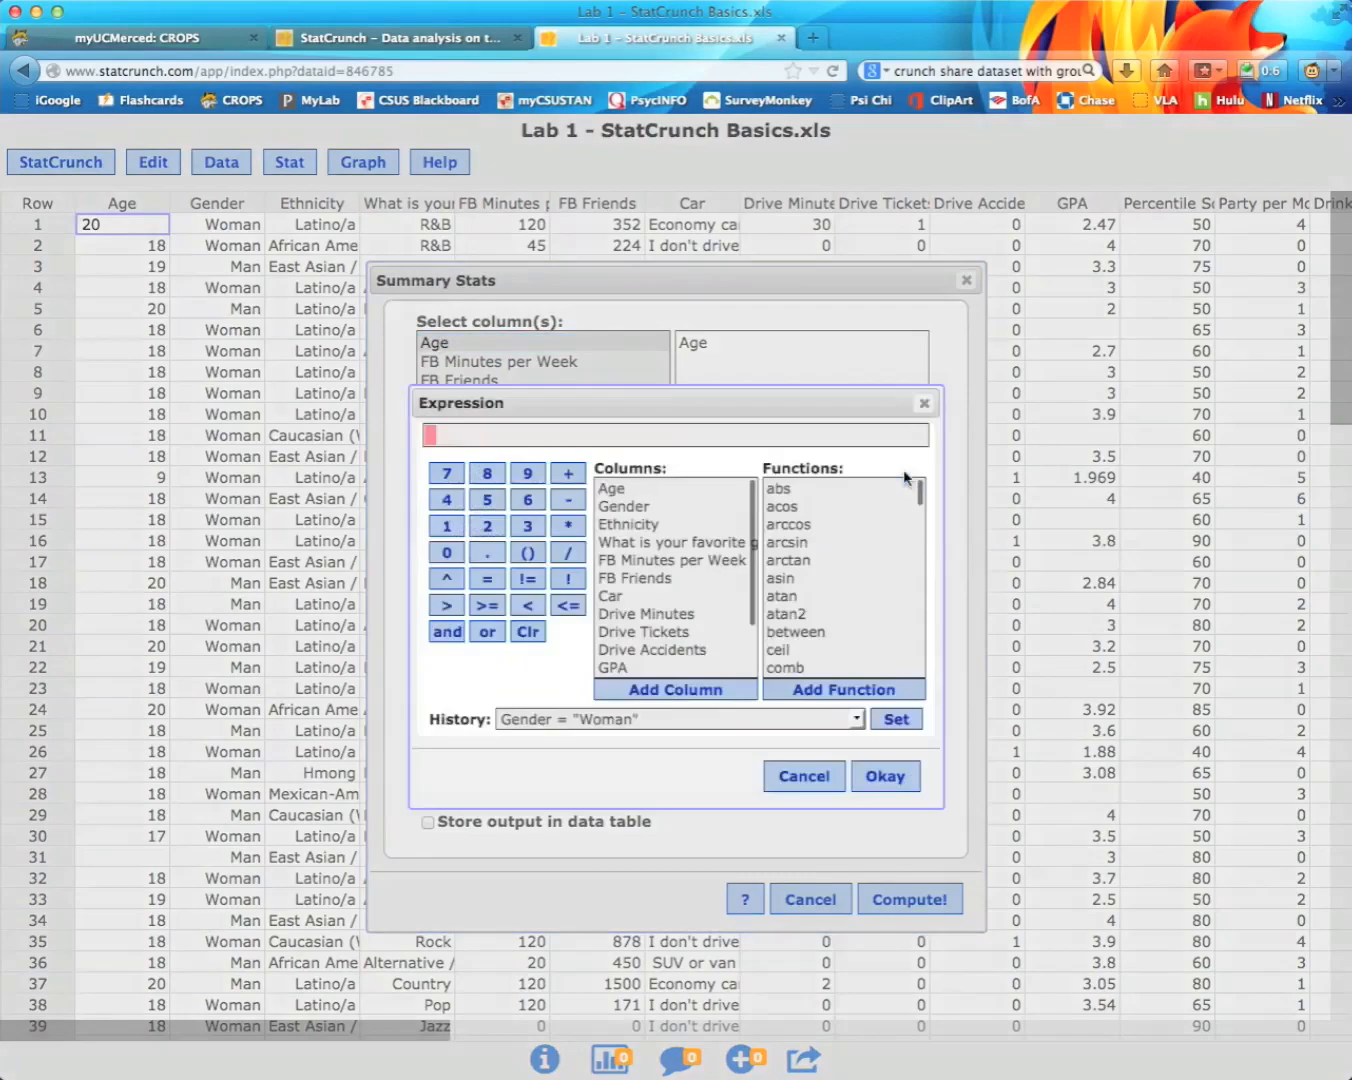
{"action": "left_click", "coordinate": [619, 489]}
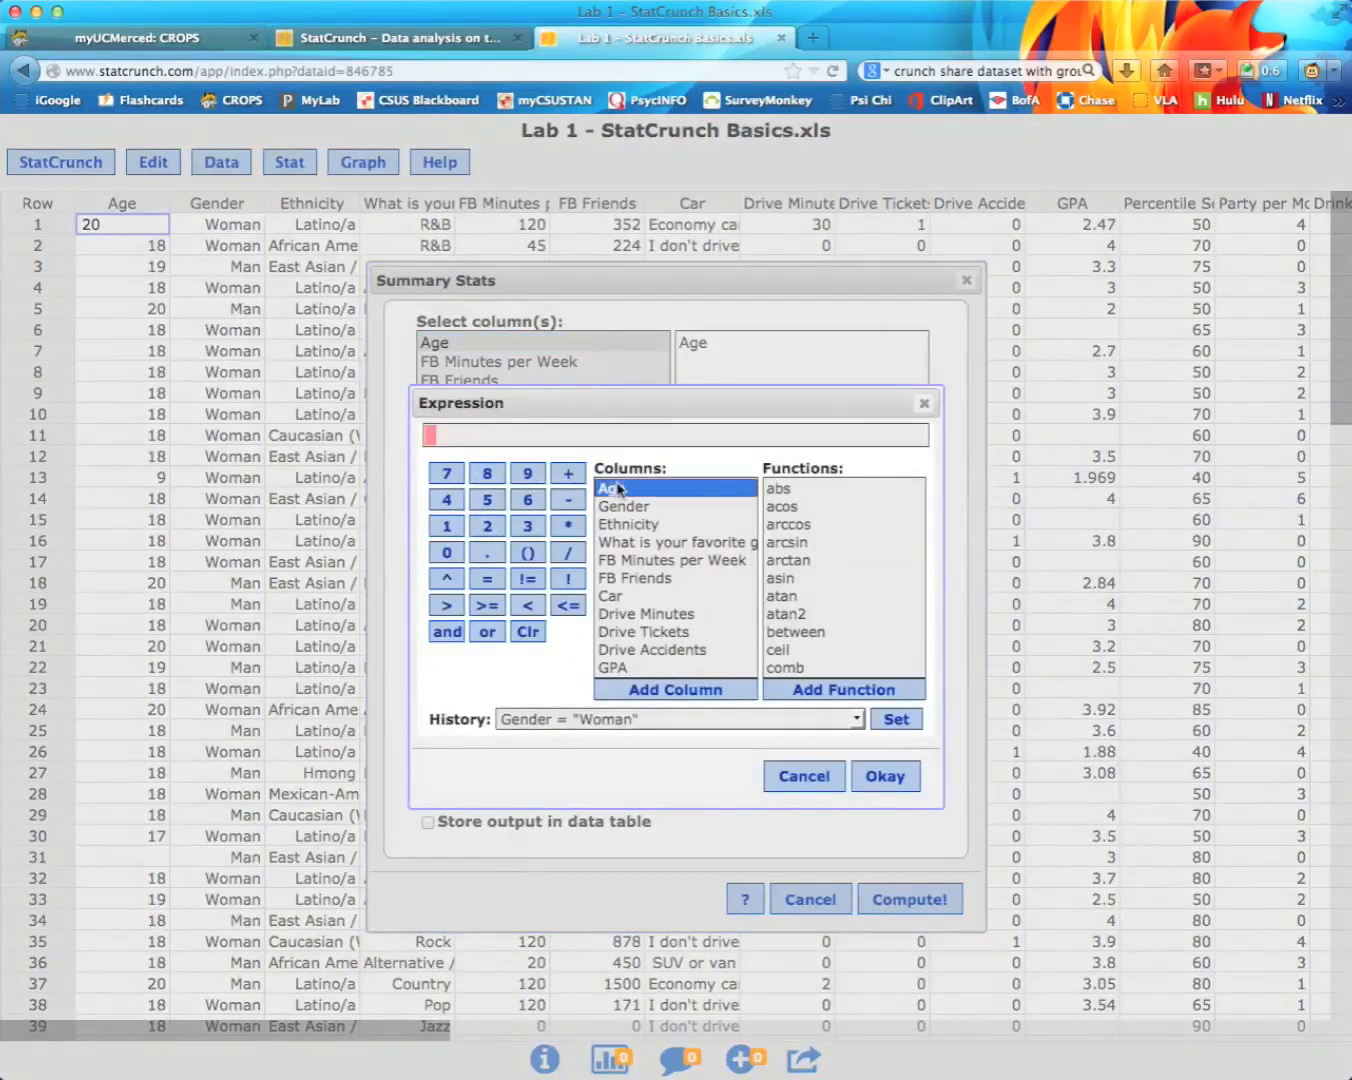
{"action": "left_click", "coordinate": [446, 608]}
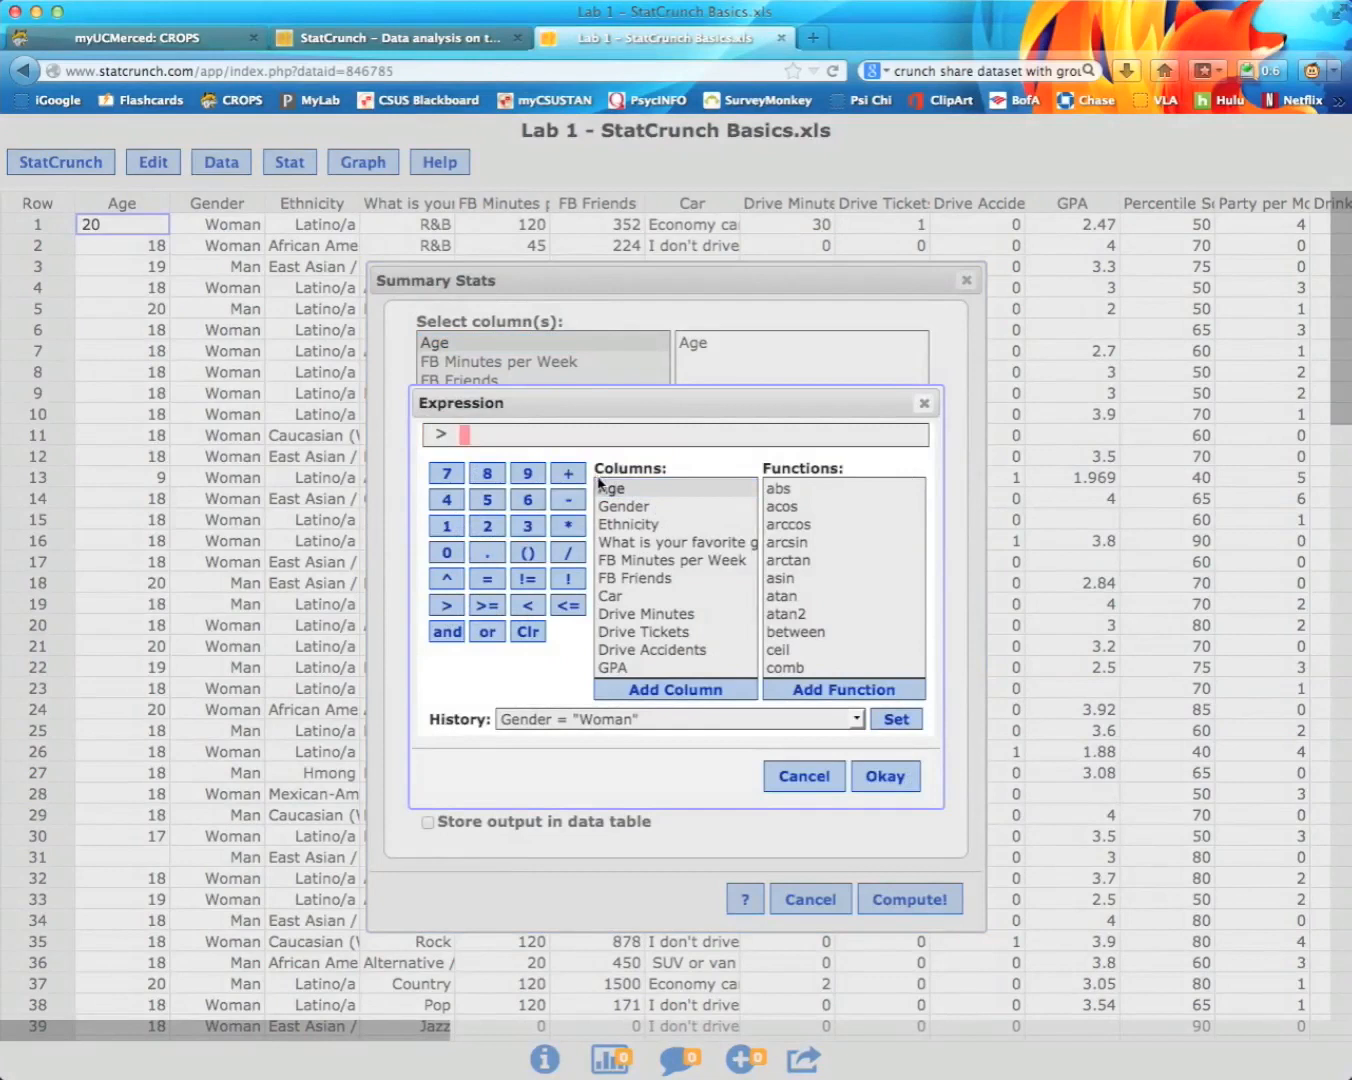
{"action": "key", "text": "BackSpace"}
{"action": "key", "text": "BackSpace"}
{"action": "key", "text": "BackSpace"}
{"action": "left_click", "coordinate": [634, 489]}
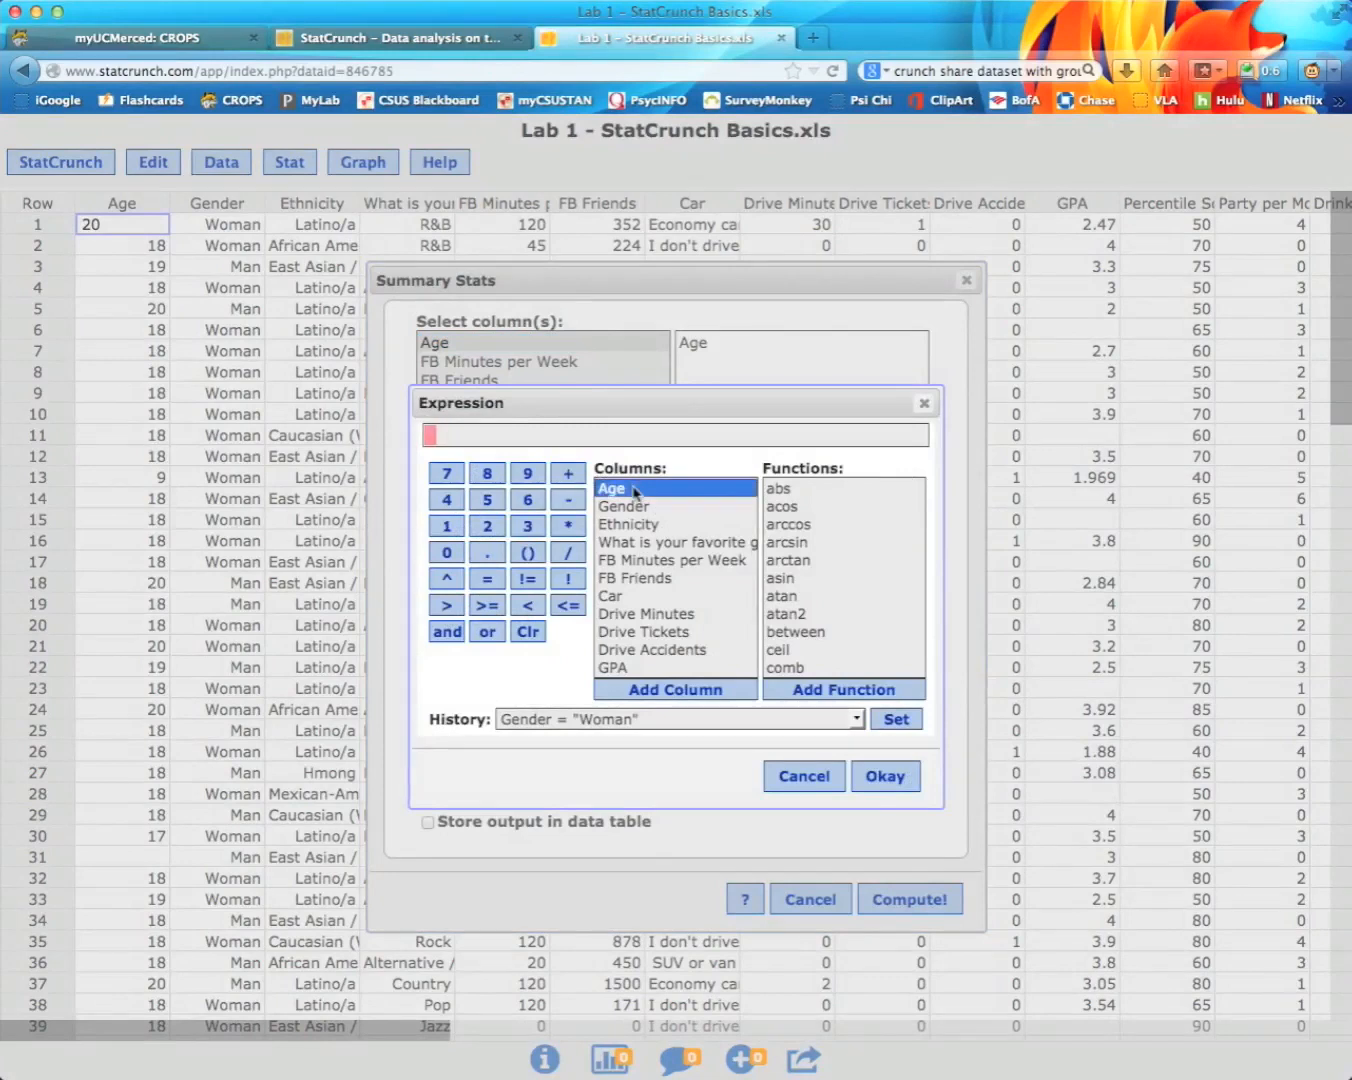
{"action": "left_click", "coordinate": [651, 694]}
{"action": "left_click", "coordinate": [453, 607]}
{"action": "type", "text": "10"}
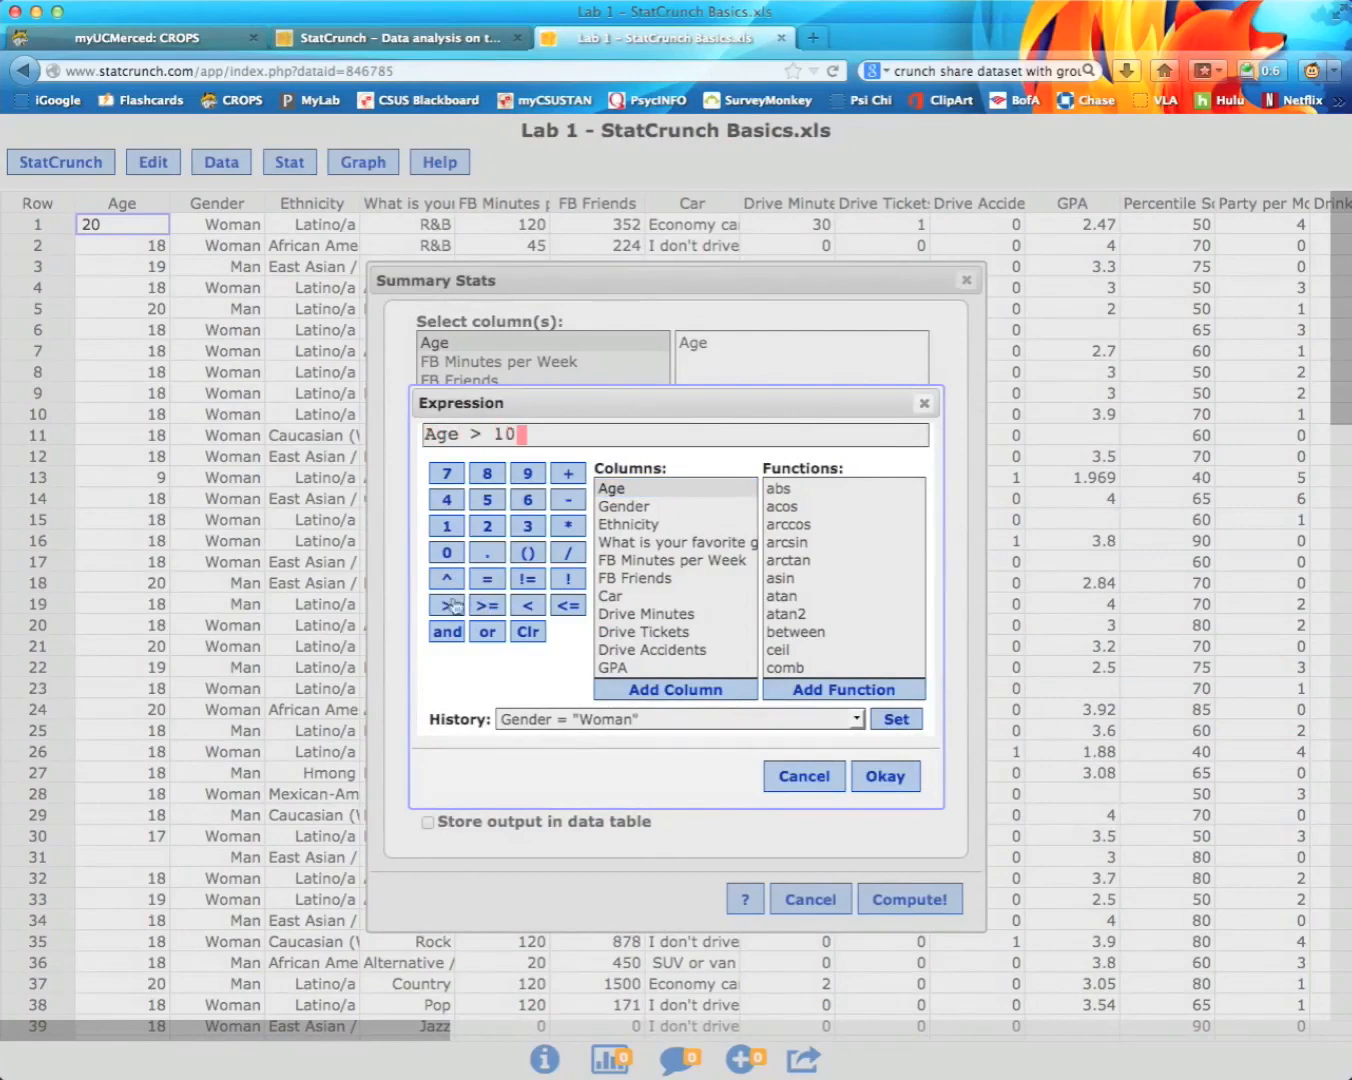
{"action": "left_click", "coordinate": [877, 780]}
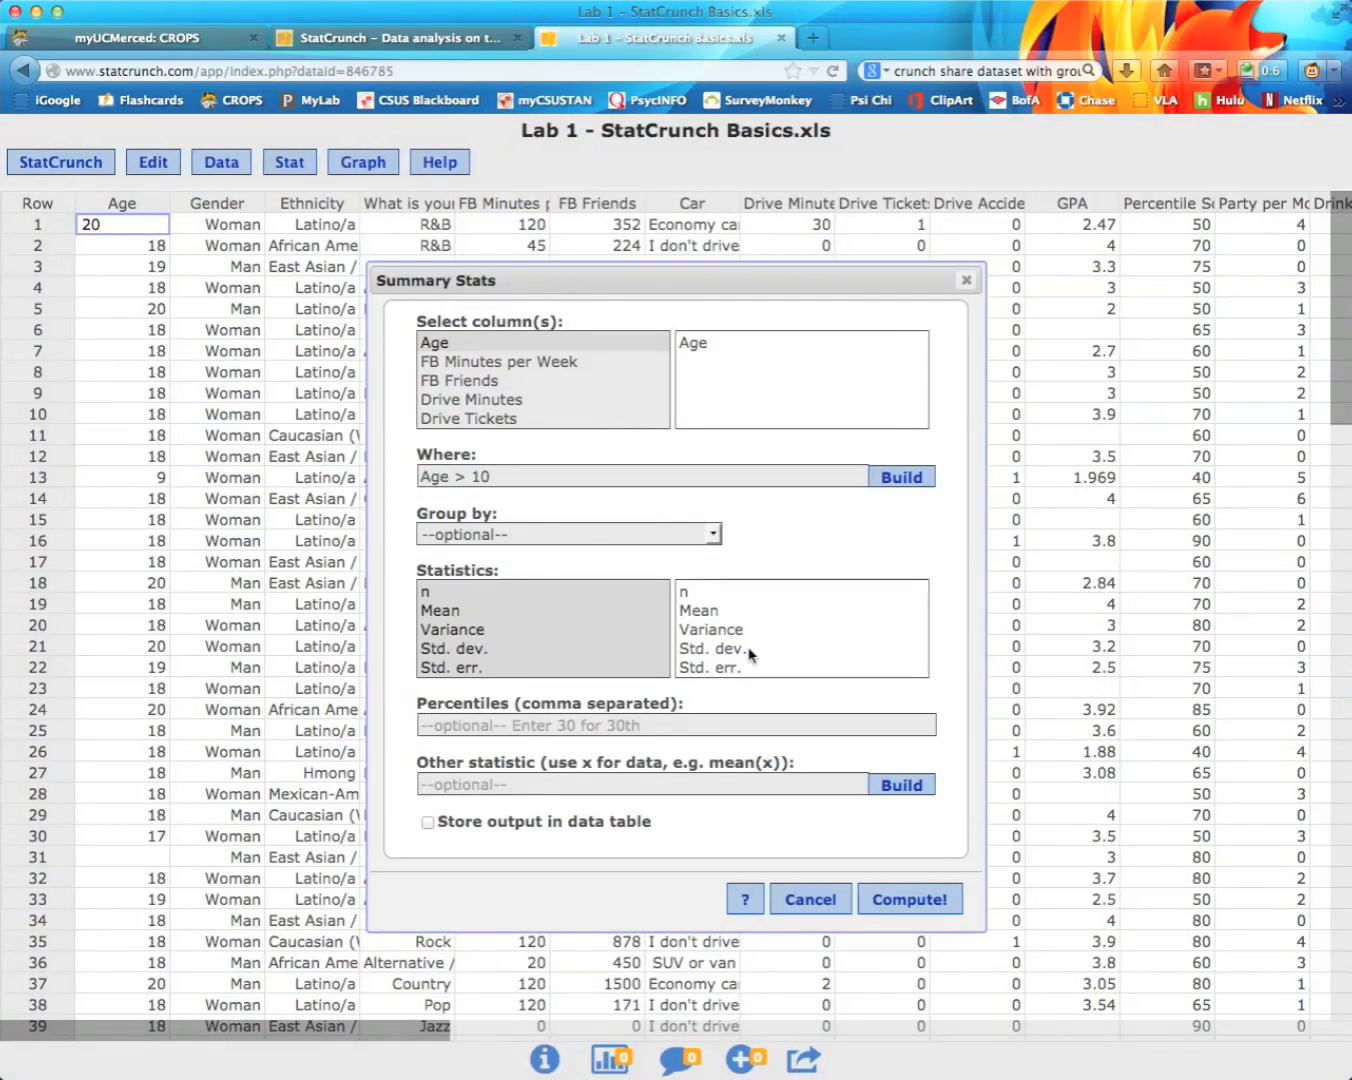
Step: Compute n, Mean and Std. dev. of Age where Age > 10 (n 130, mean 18.507692)
{"action": "scroll", "coordinate": [749, 655], "scroll_direction": "down", "scroll_amount": 1}
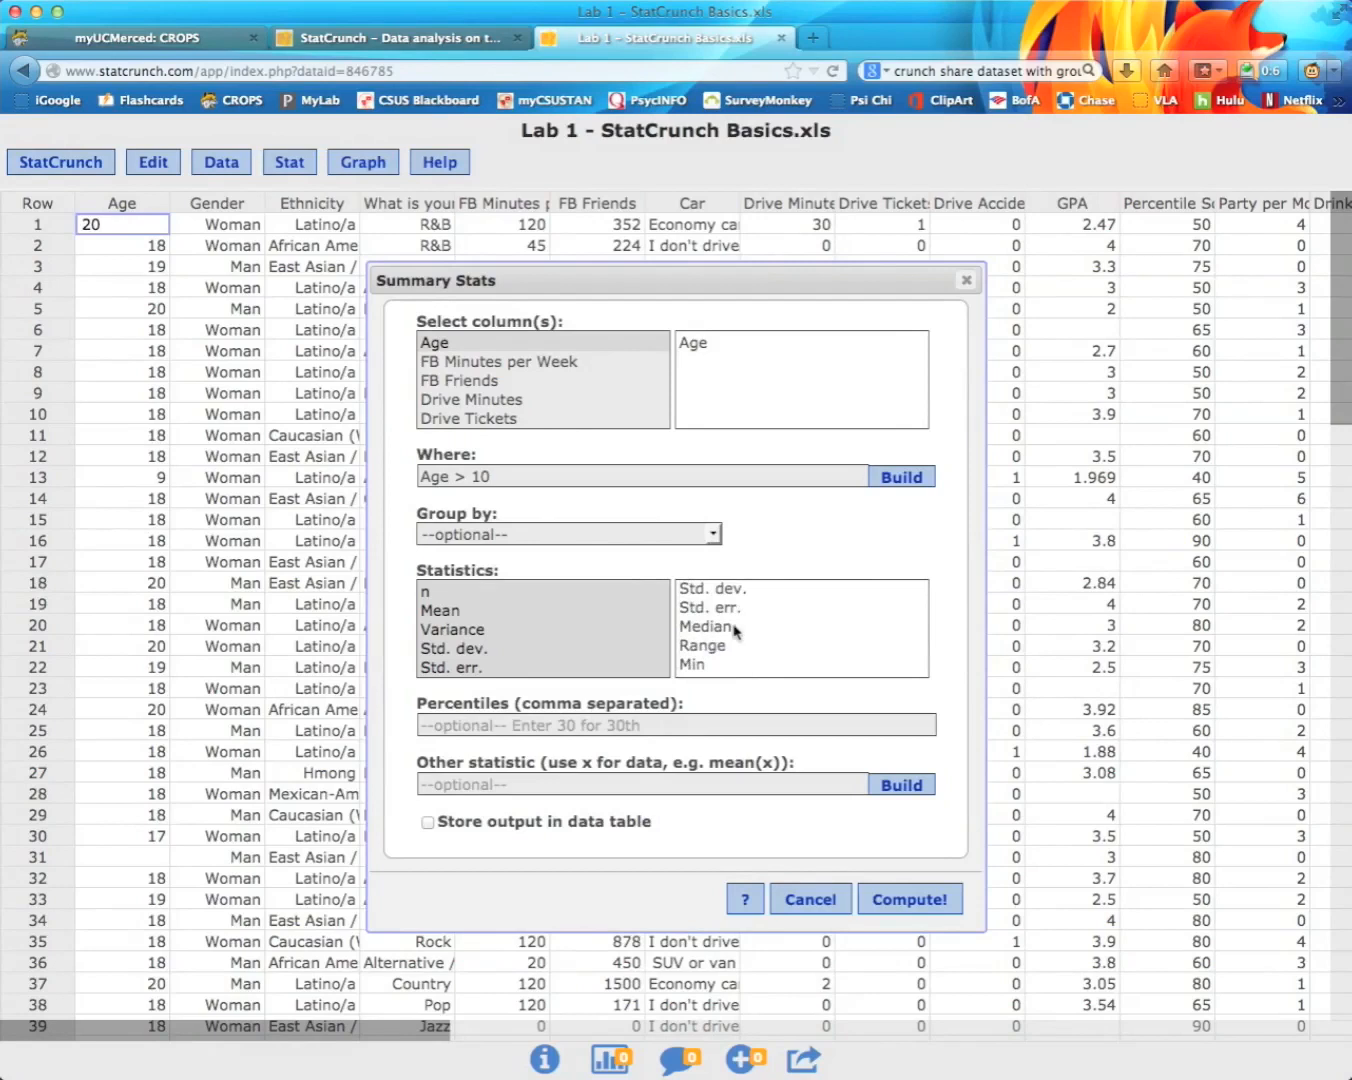
{"action": "scroll", "coordinate": [741, 629], "scroll_direction": "up", "scroll_amount": 1}
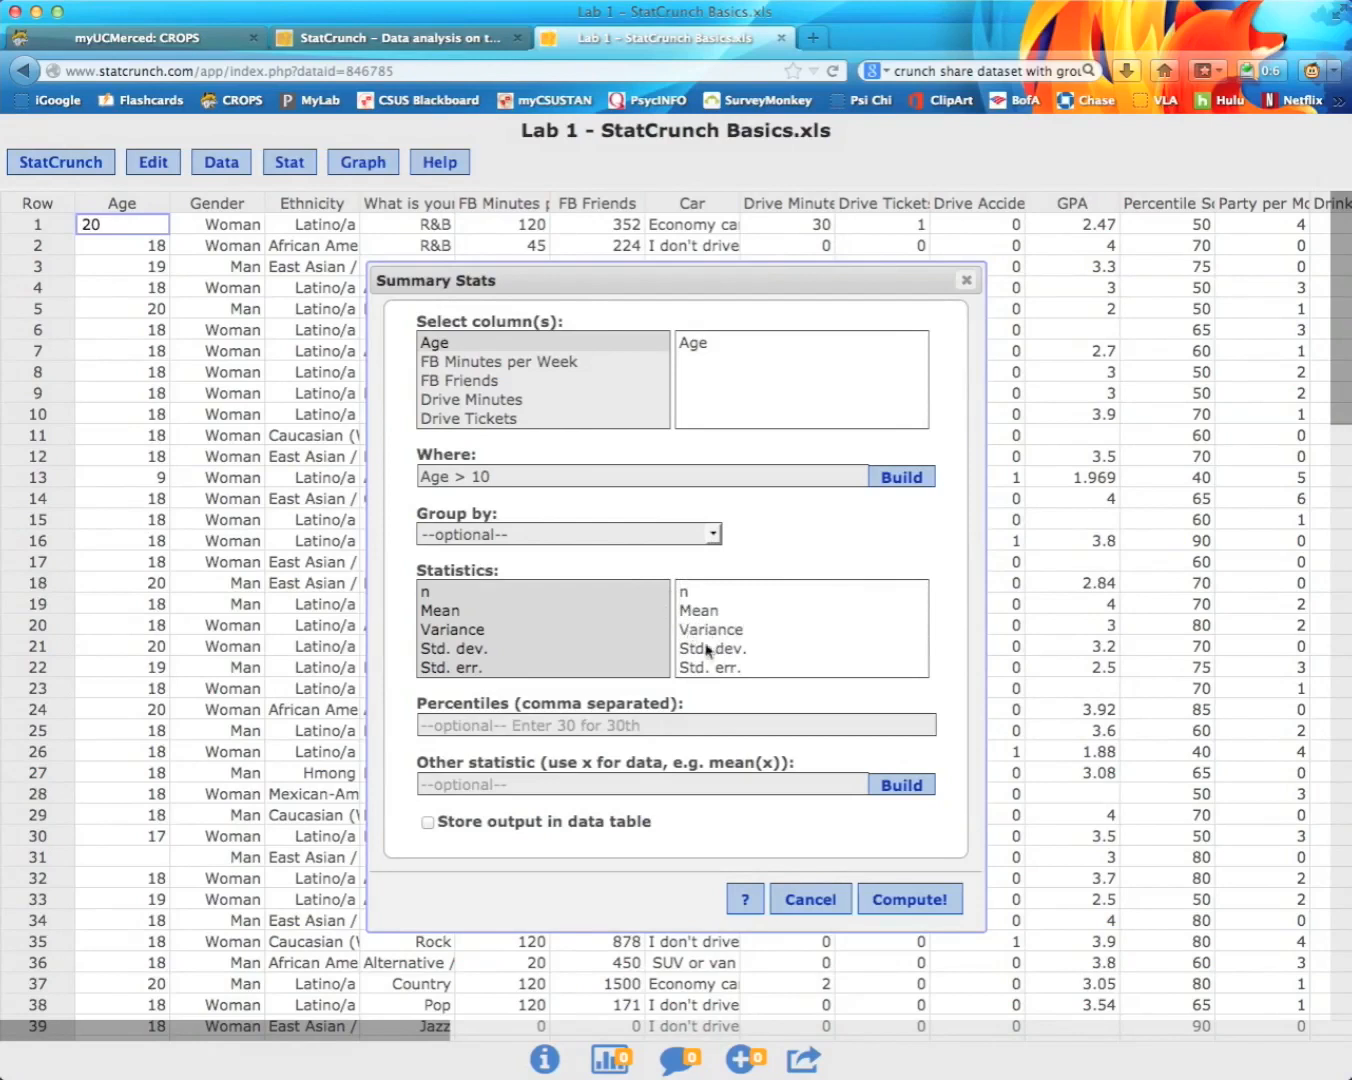
{"action": "scroll", "coordinate": [745, 655], "scroll_direction": "down", "scroll_amount": 5}
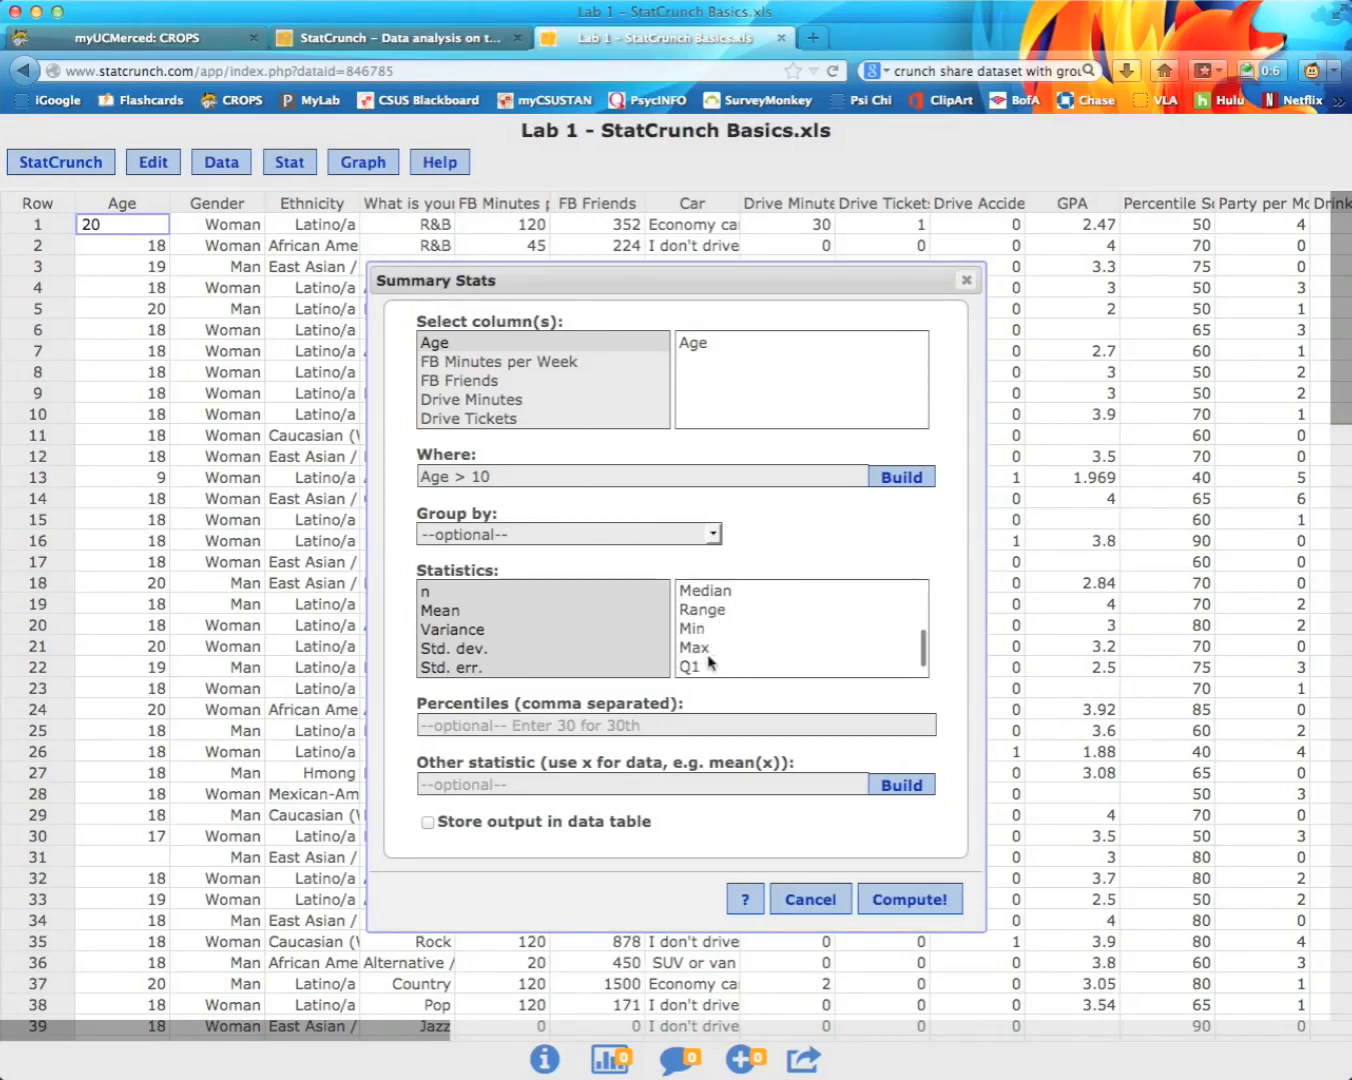
{"action": "scroll", "coordinate": [690, 648], "scroll_direction": "down", "scroll_amount": 1}
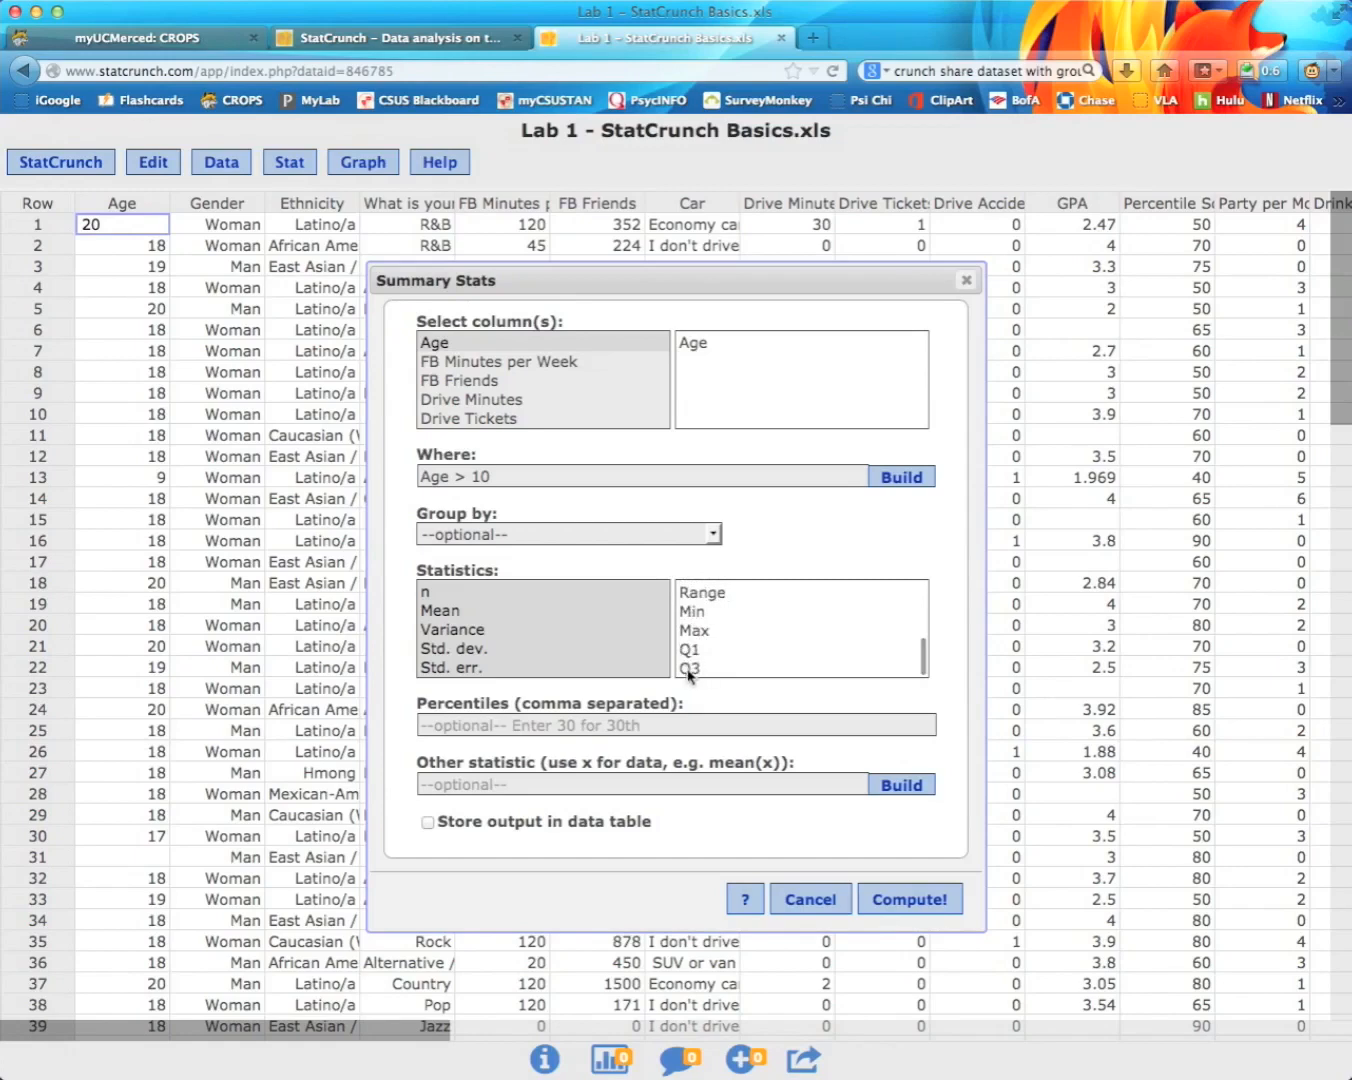
{"action": "scroll", "coordinate": [727, 625], "scroll_direction": "up", "scroll_amount": 6}
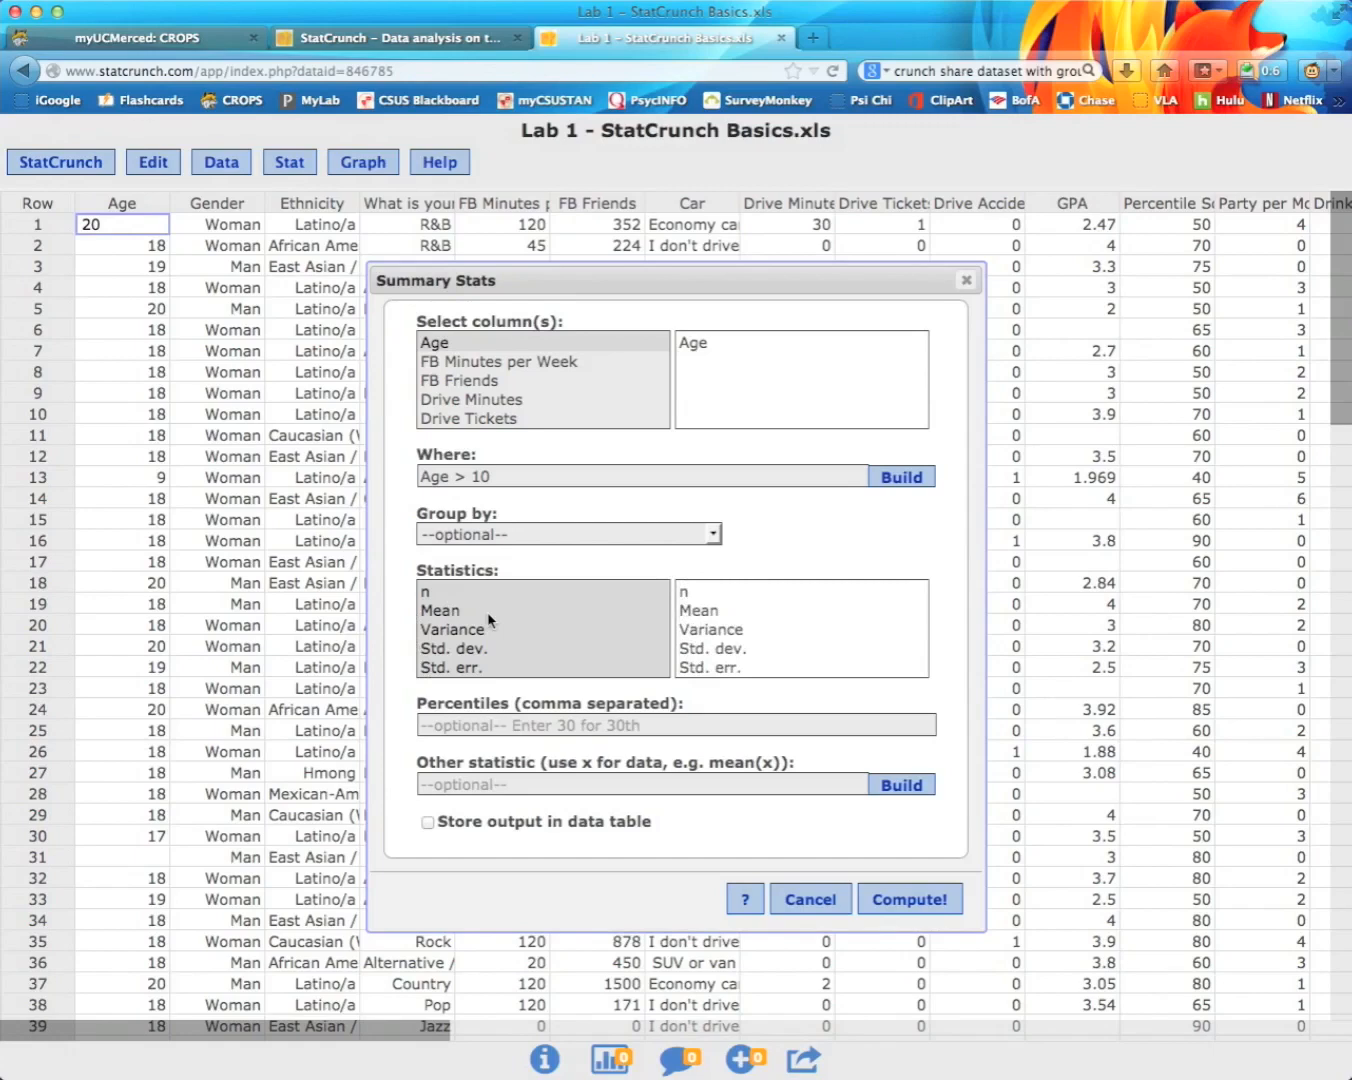
{"action": "left_click", "coordinate": [435, 596]}
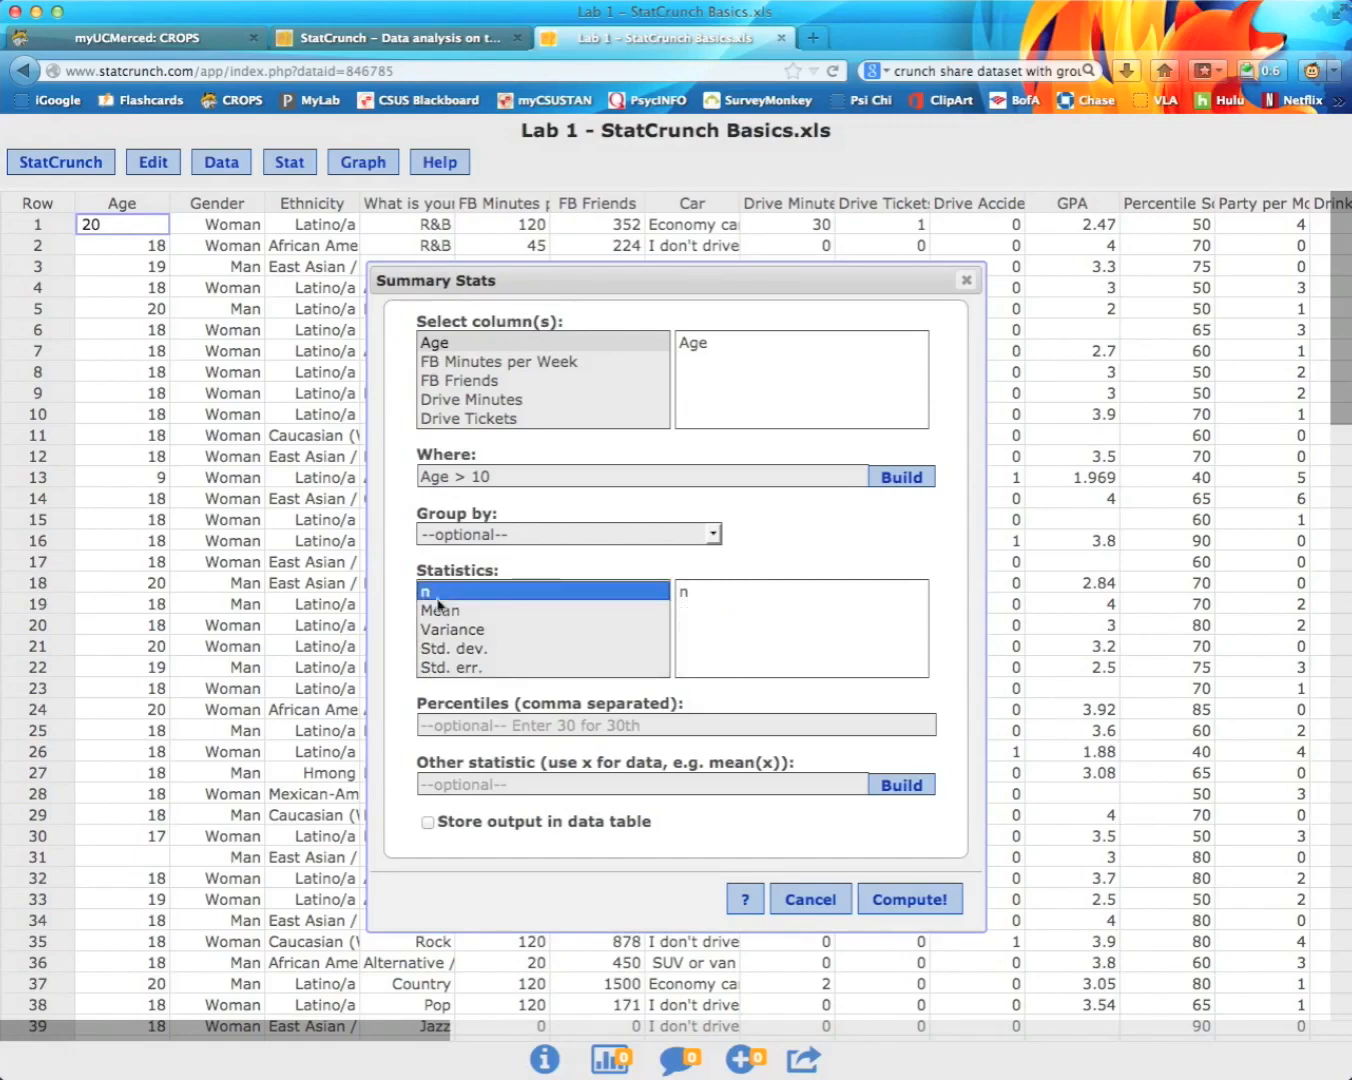
{"action": "left_click", "coordinate": [441, 611], "text": "super"}
{"action": "left_click", "coordinate": [461, 650], "text": "super"}
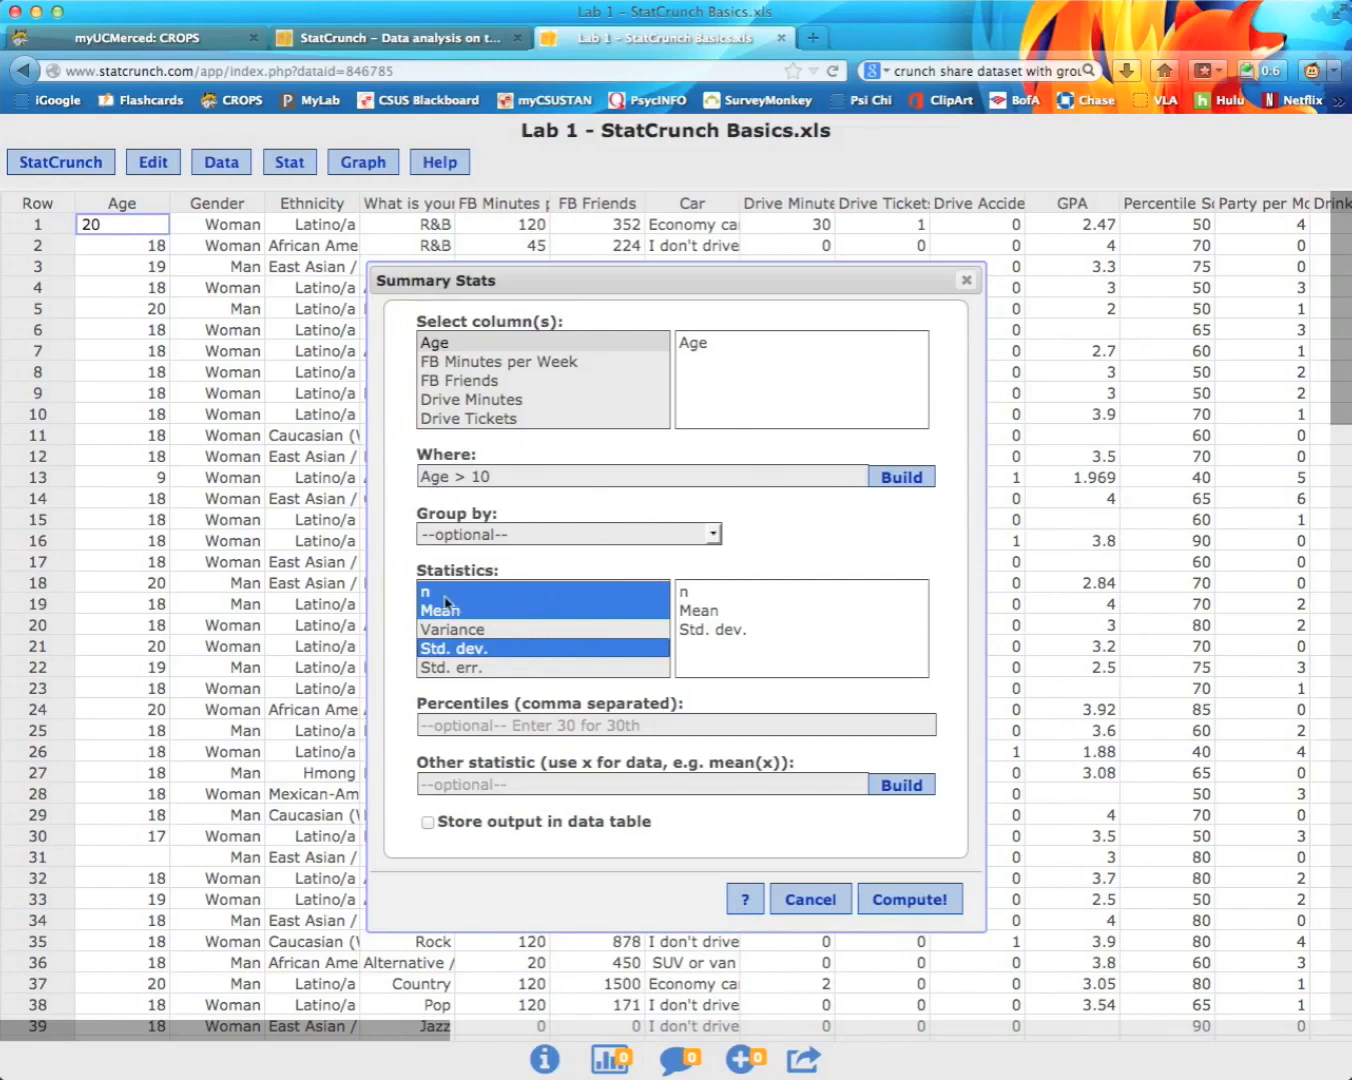
{"action": "left_click", "coordinate": [922, 901]}
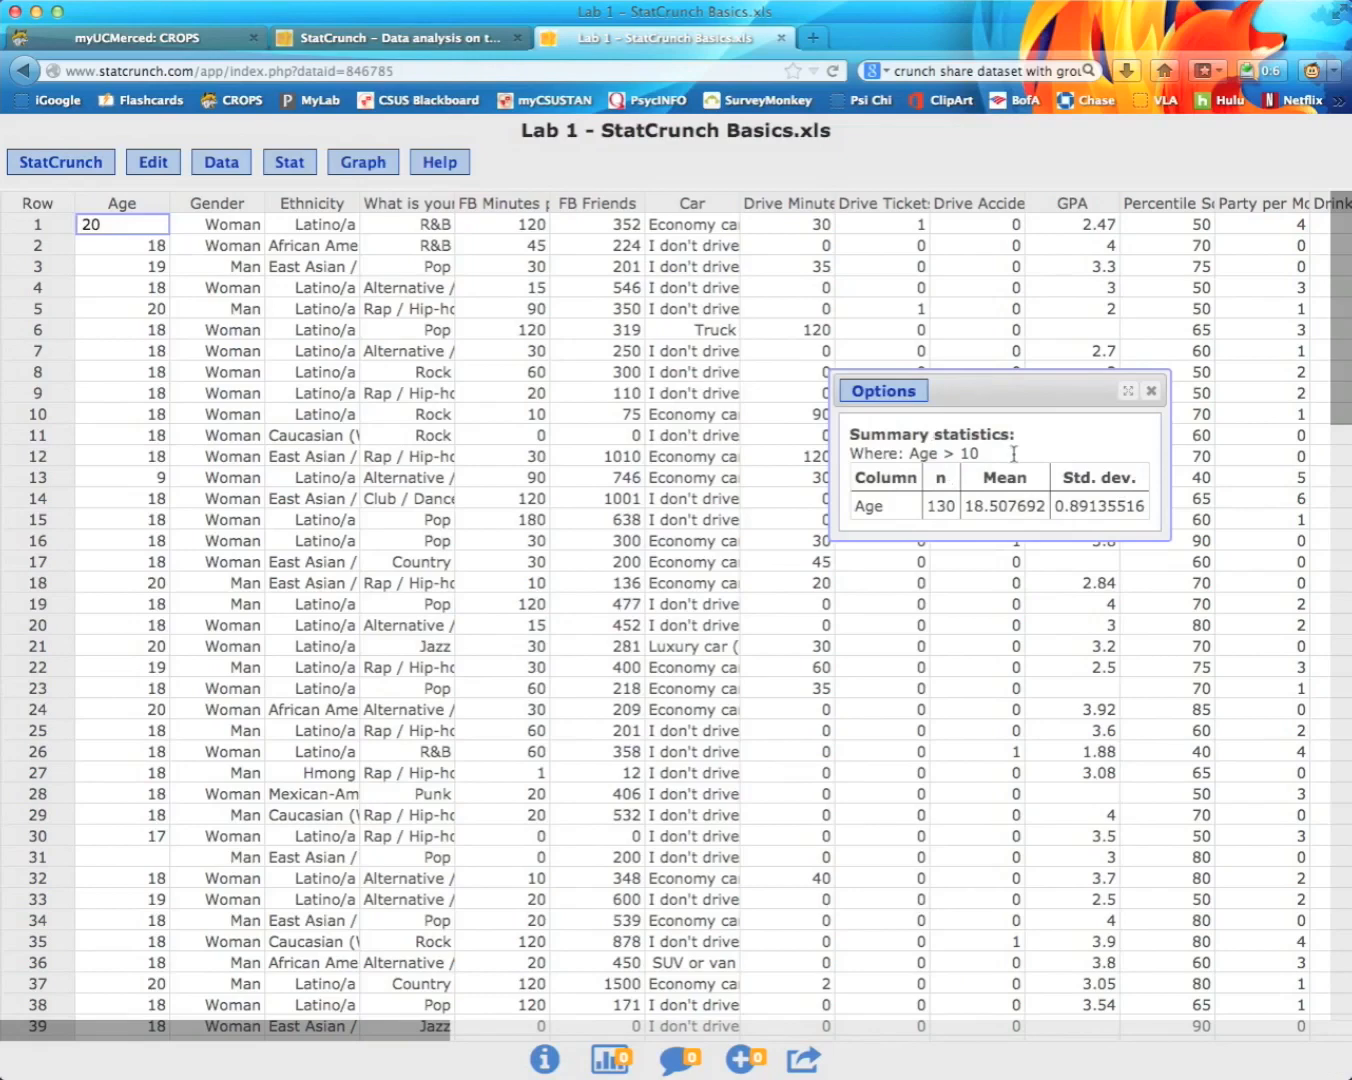
Step: Move the Age > 10 results aside, highlight the count 130 and standard deviation, then close them
{"action": "left_click_drag", "start_coordinate": [995, 391], "coordinate": [805, 350]}
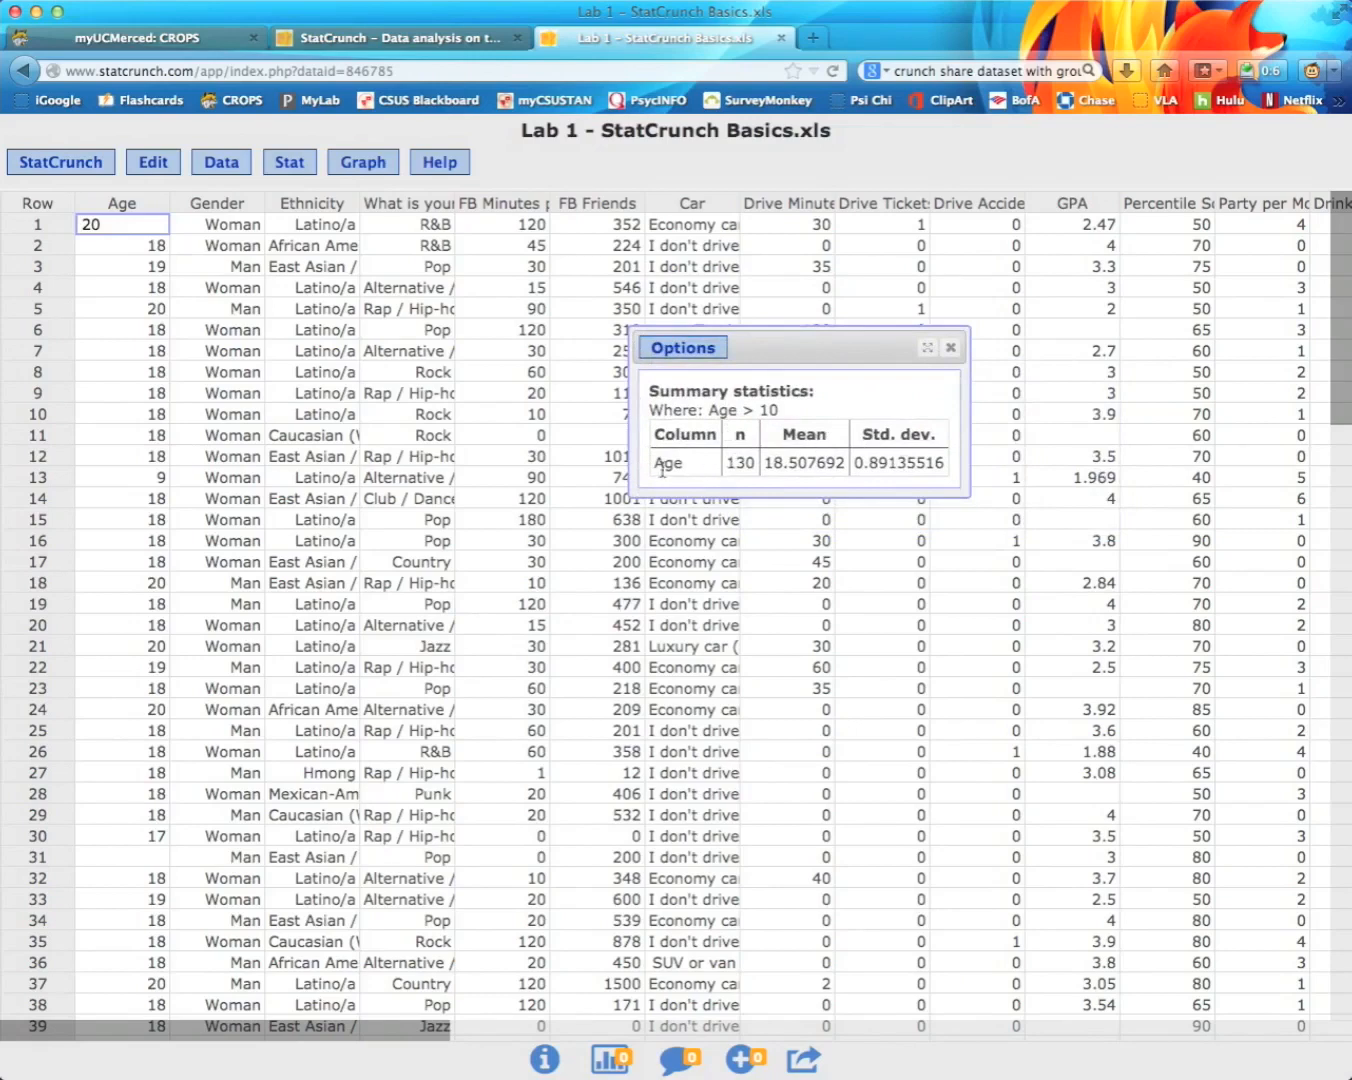
{"action": "left_click_drag", "start_coordinate": [730, 463], "coordinate": [796, 467]}
{"action": "left_click_drag", "start_coordinate": [854, 463], "coordinate": [888, 462]}
{"action": "left_click", "coordinate": [890, 462]}
{"action": "left_click_drag", "start_coordinate": [910, 462], "coordinate": [854, 462]}
{"action": "left_click", "coordinate": [880, 461]}
{"action": "left_click_drag", "start_coordinate": [878, 461], "coordinate": [854, 462]}
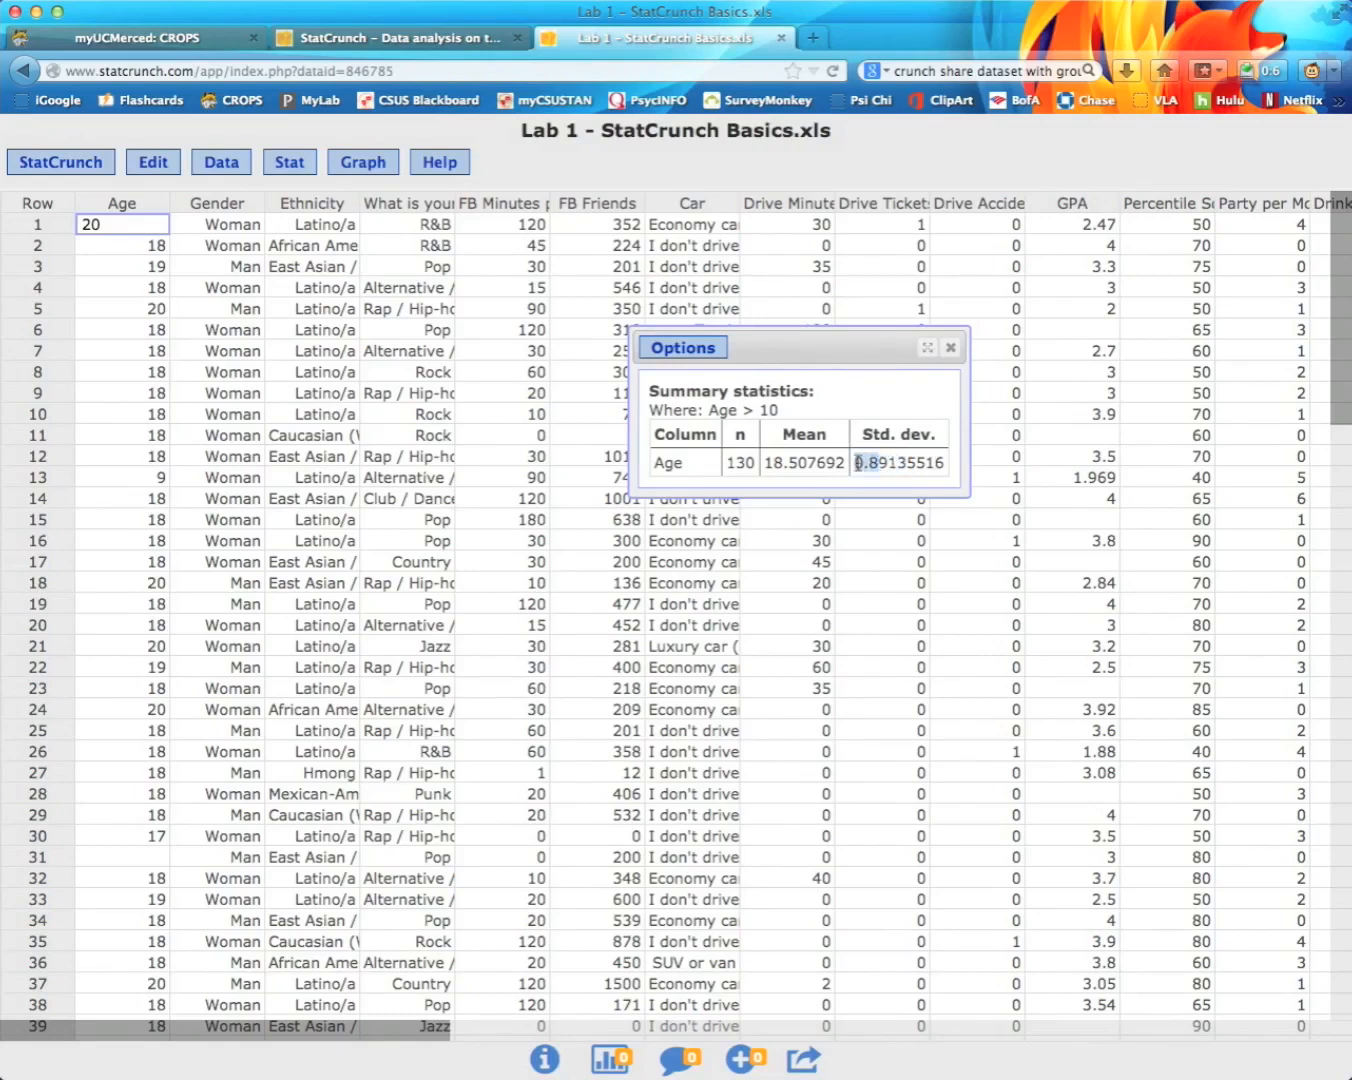
{"action": "left_click", "coordinate": [950, 351]}
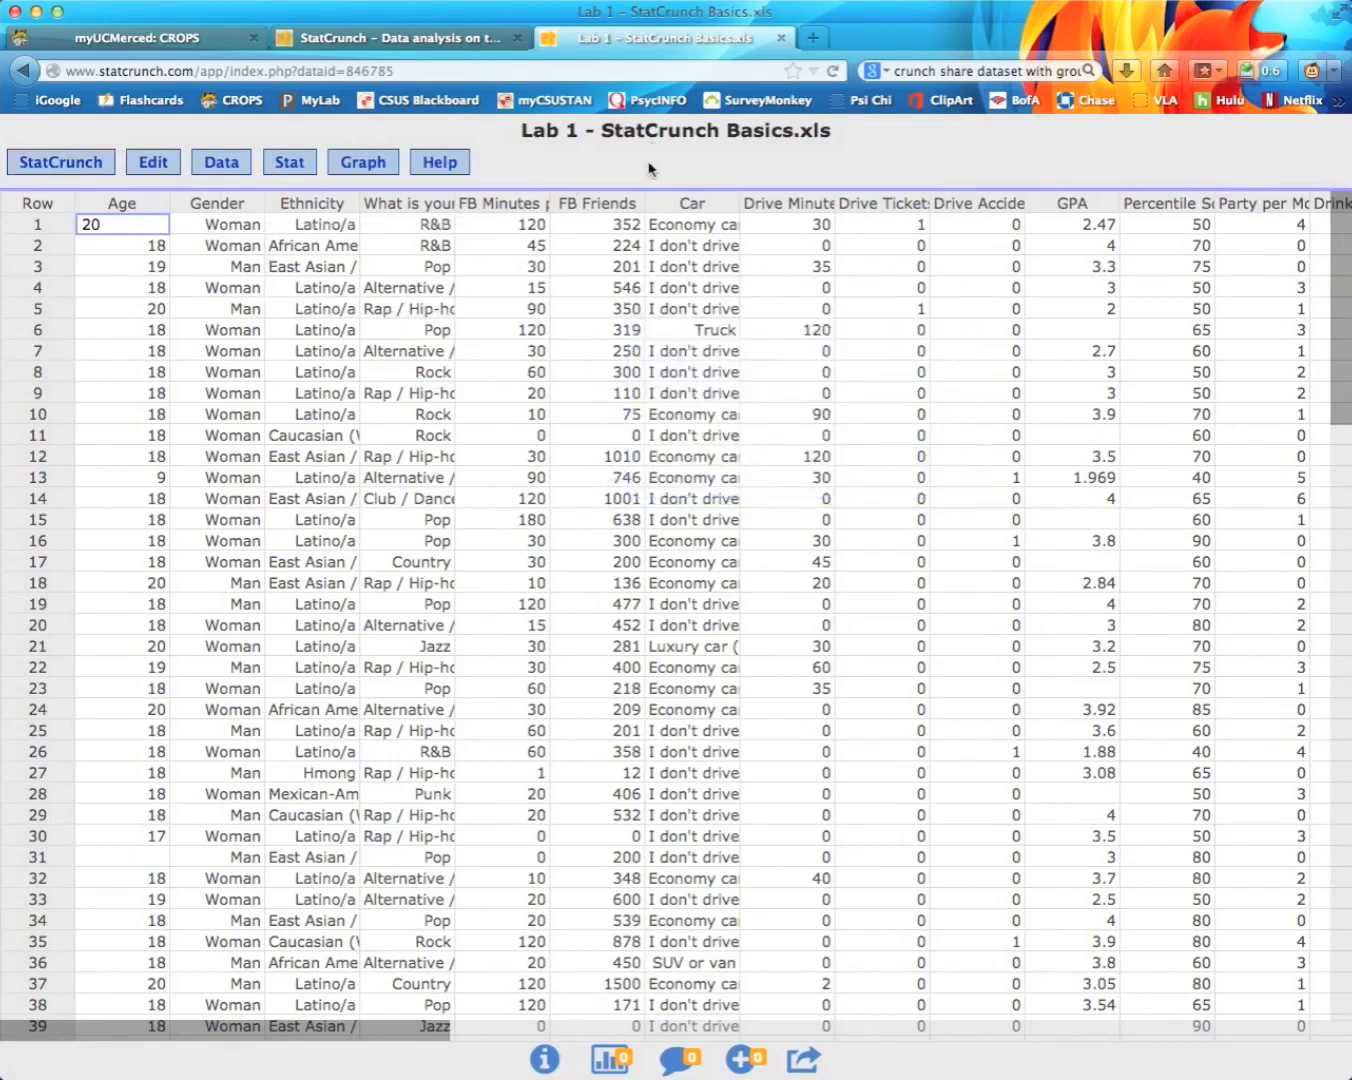
{"action": "left_click", "coordinate": [289, 163]}
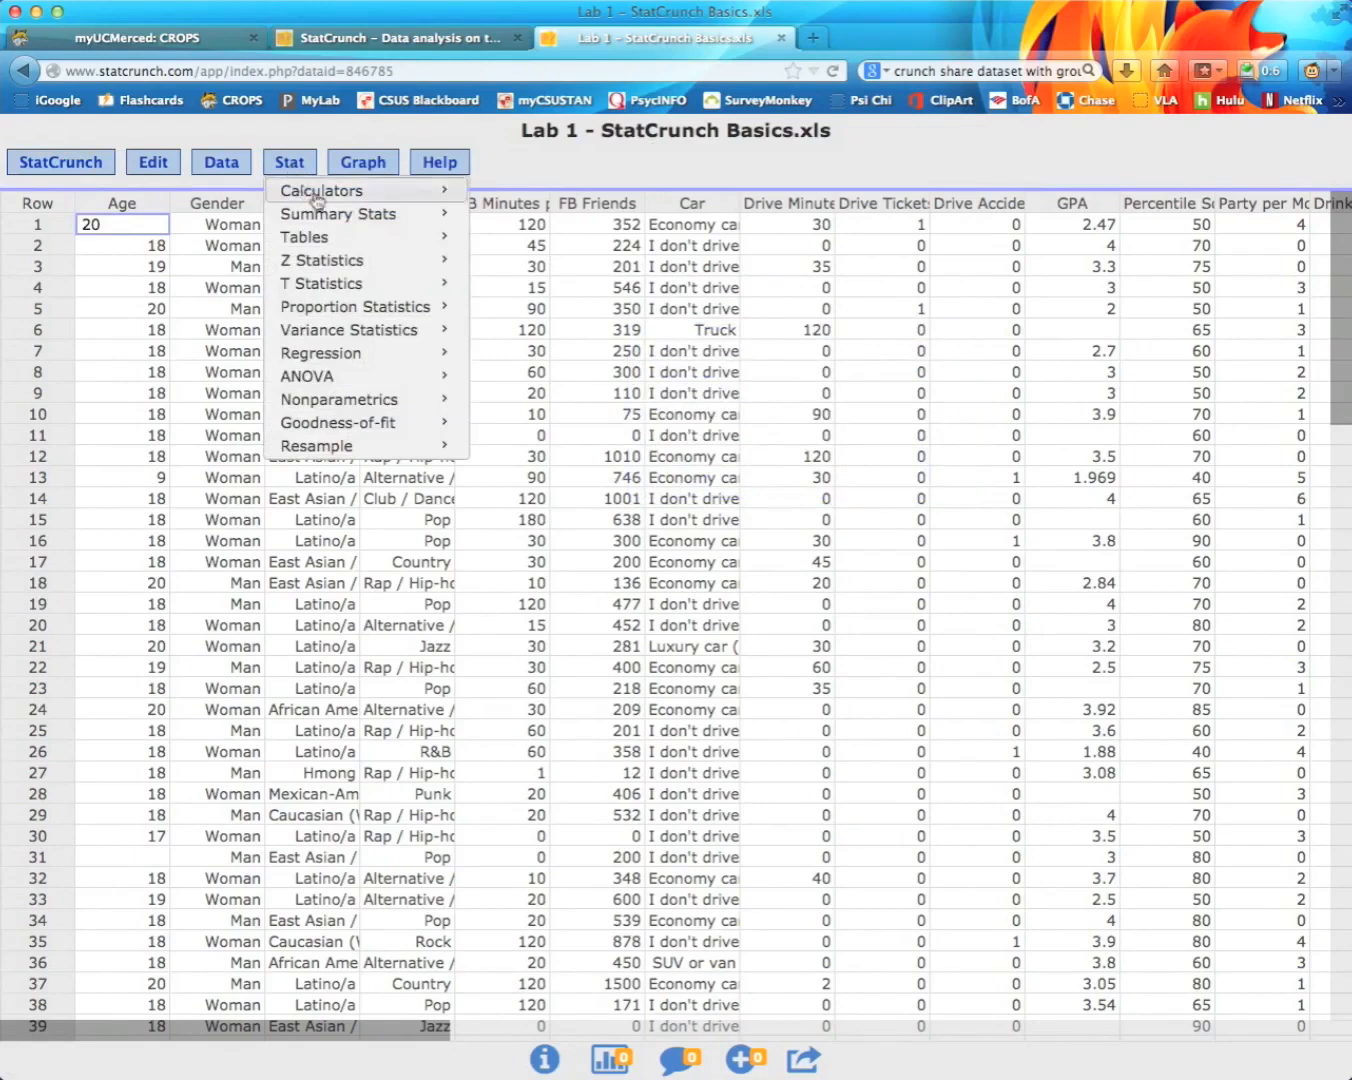
Step: Summarise Age by Gender with n, Mean and Std. dev. (men n 51, women n 80)
{"action": "mouse_move", "coordinate": [369, 220]}
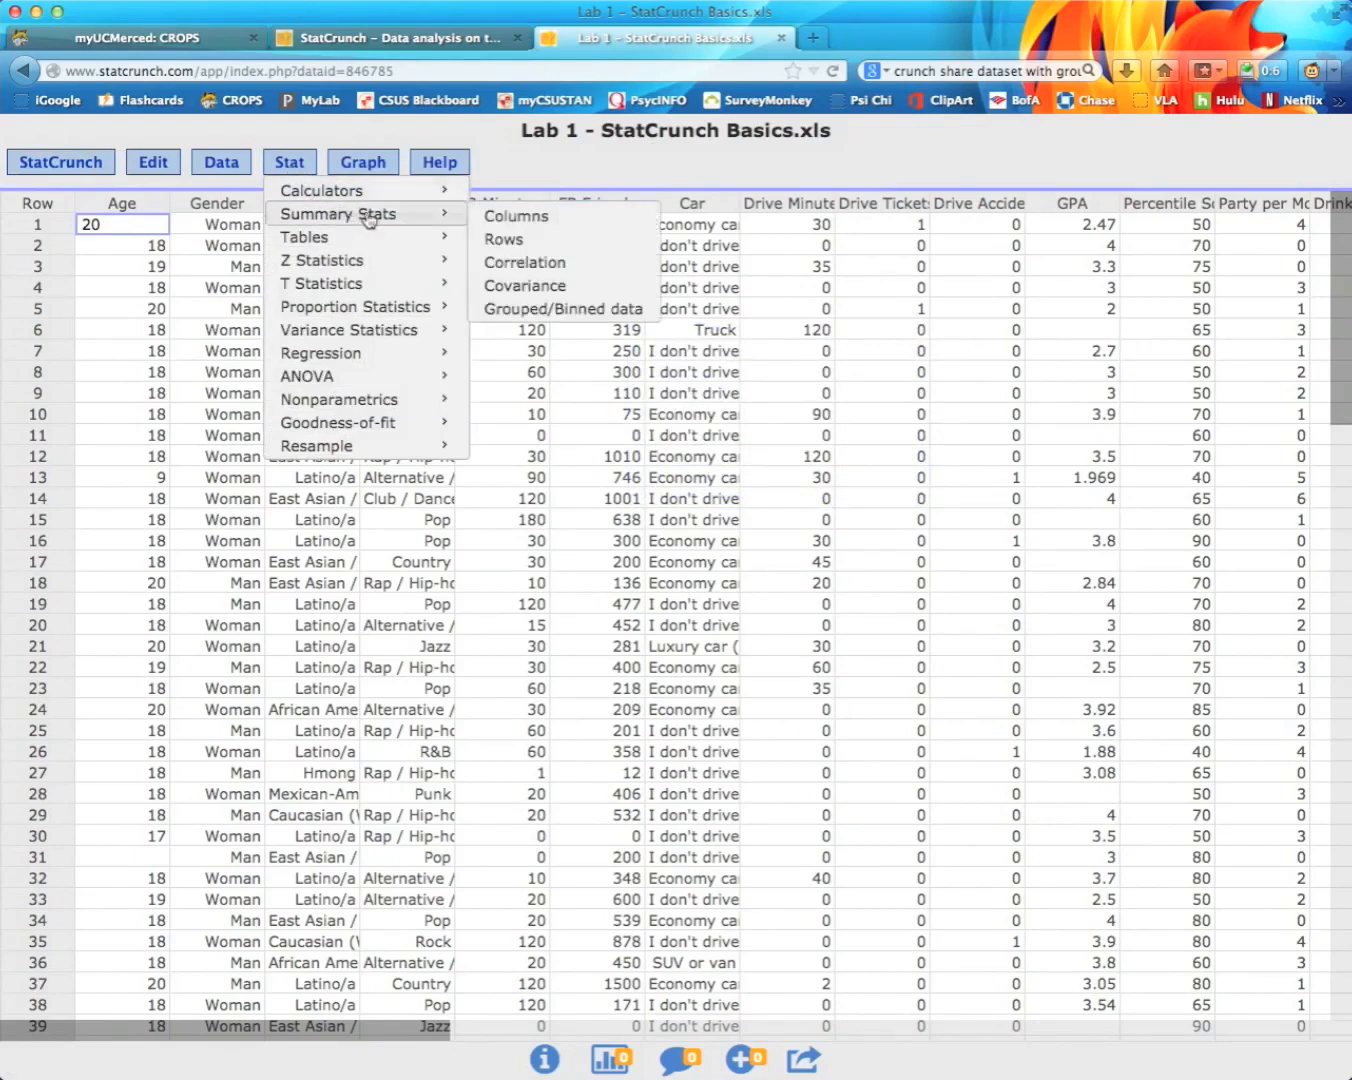
{"action": "left_click", "coordinate": [515, 217]}
{"action": "left_click", "coordinate": [439, 343]}
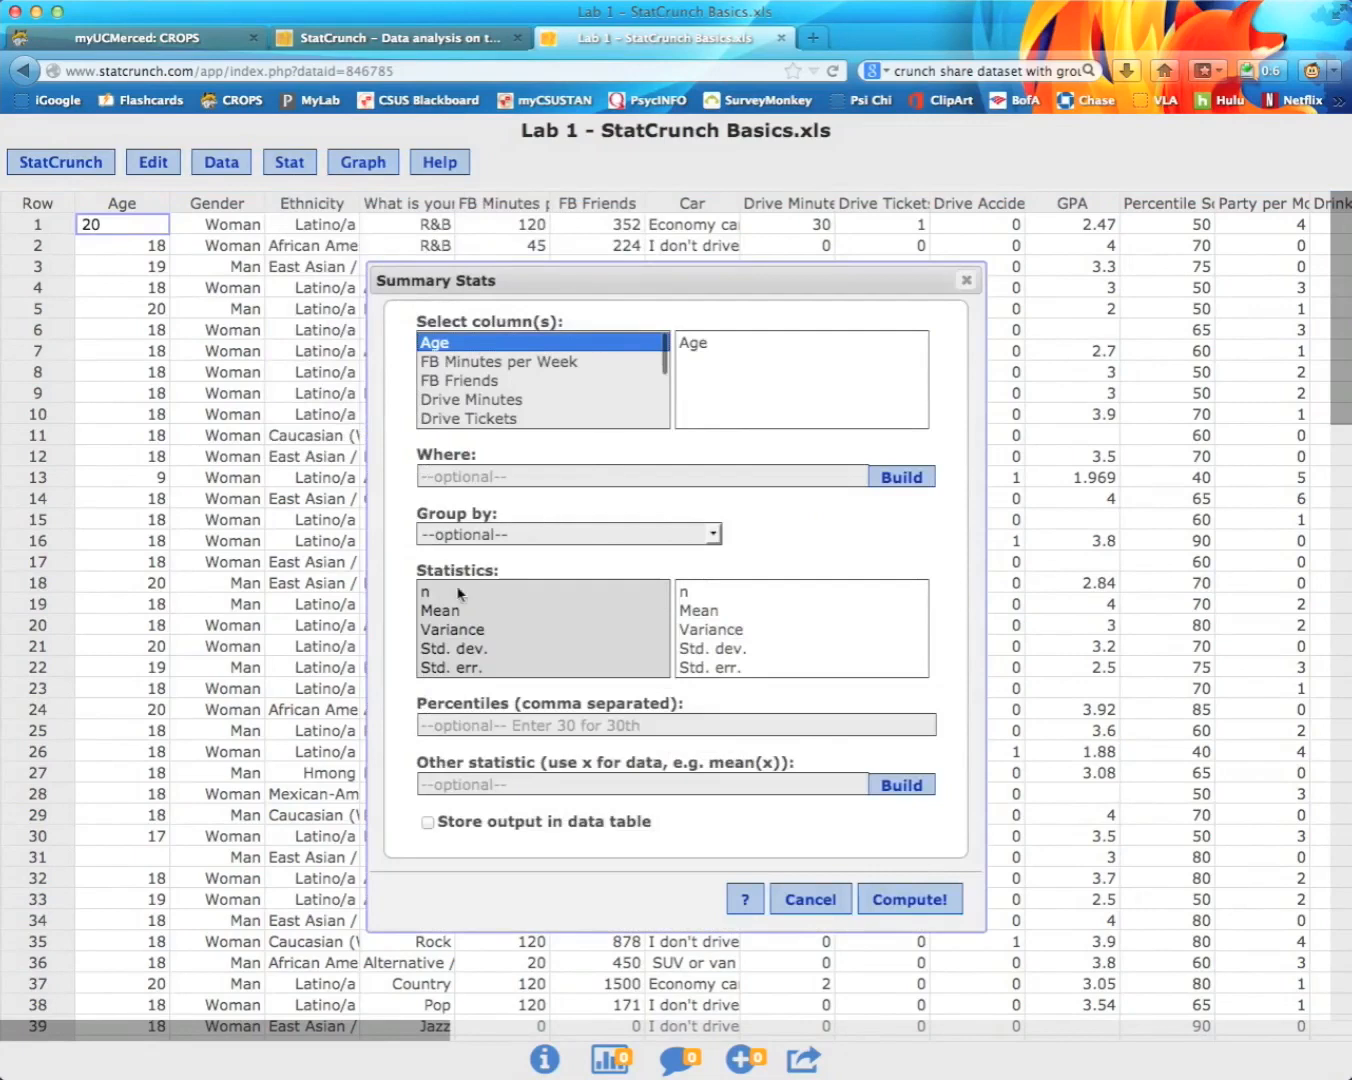
{"action": "left_click", "coordinate": [432, 594]}
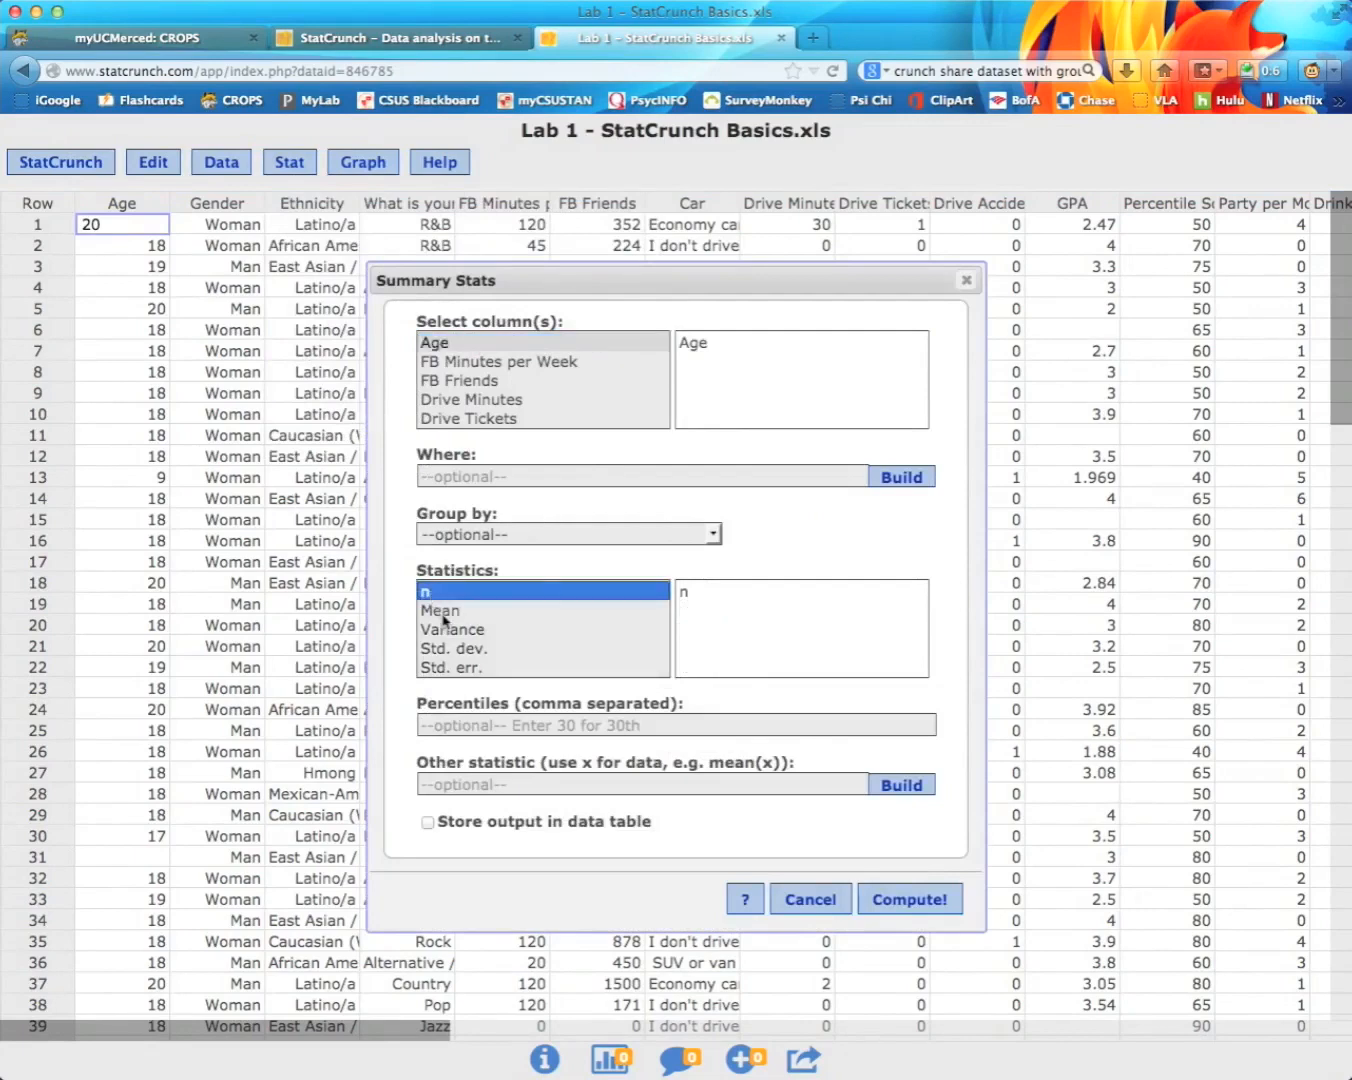
{"action": "left_click", "coordinate": [441, 612], "text": "super"}
{"action": "left_click", "coordinate": [460, 647], "text": "super"}
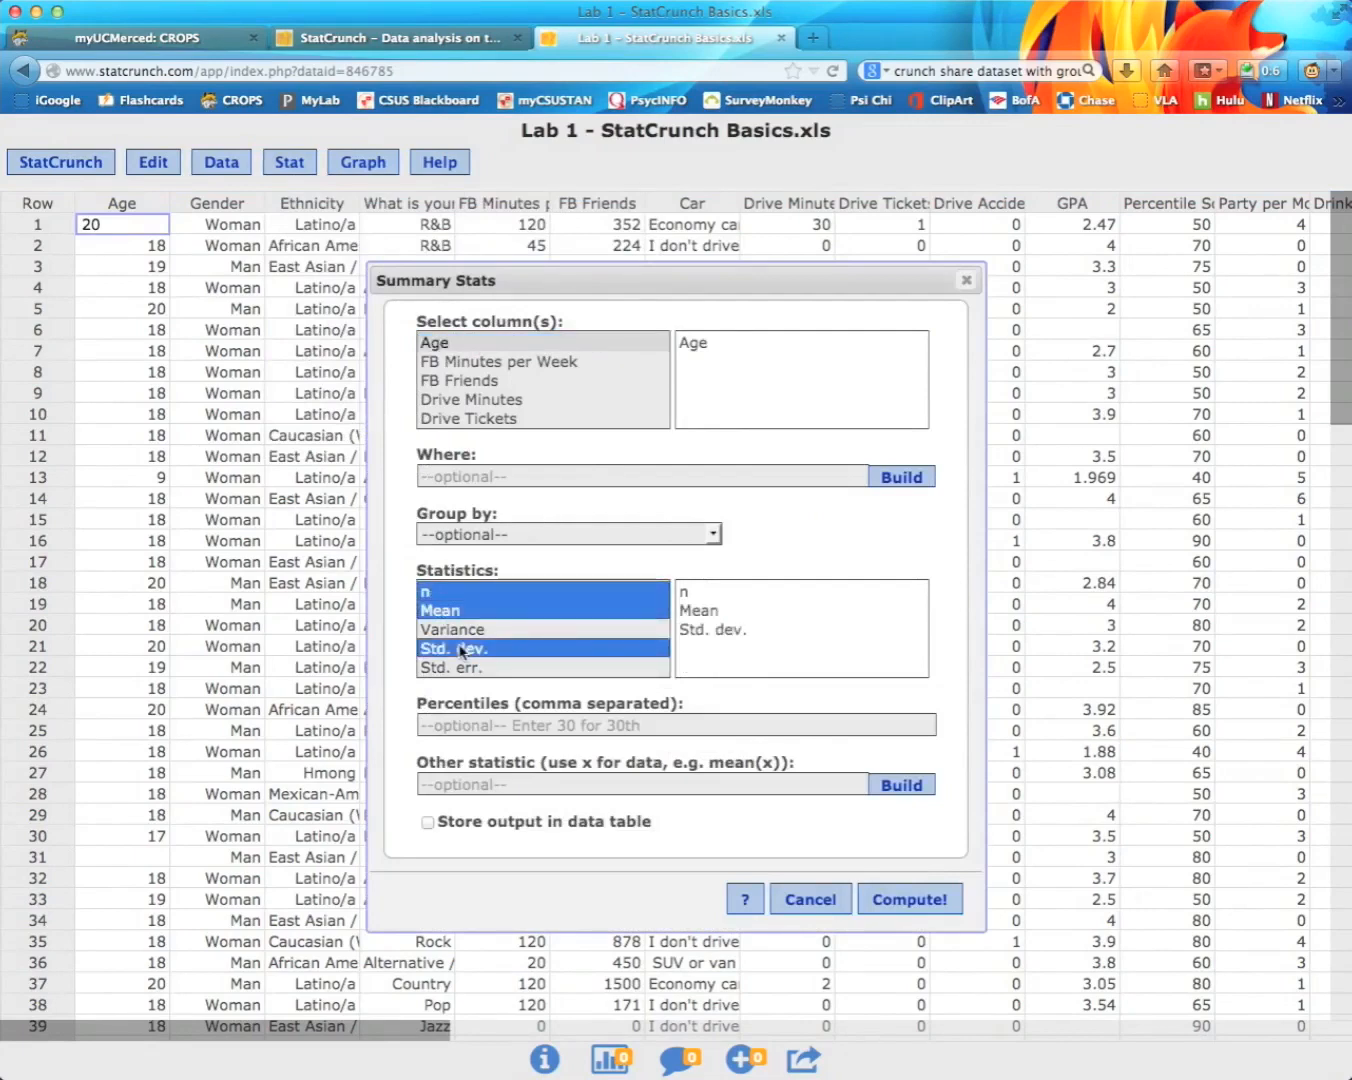
{"action": "left_click", "coordinate": [713, 535]}
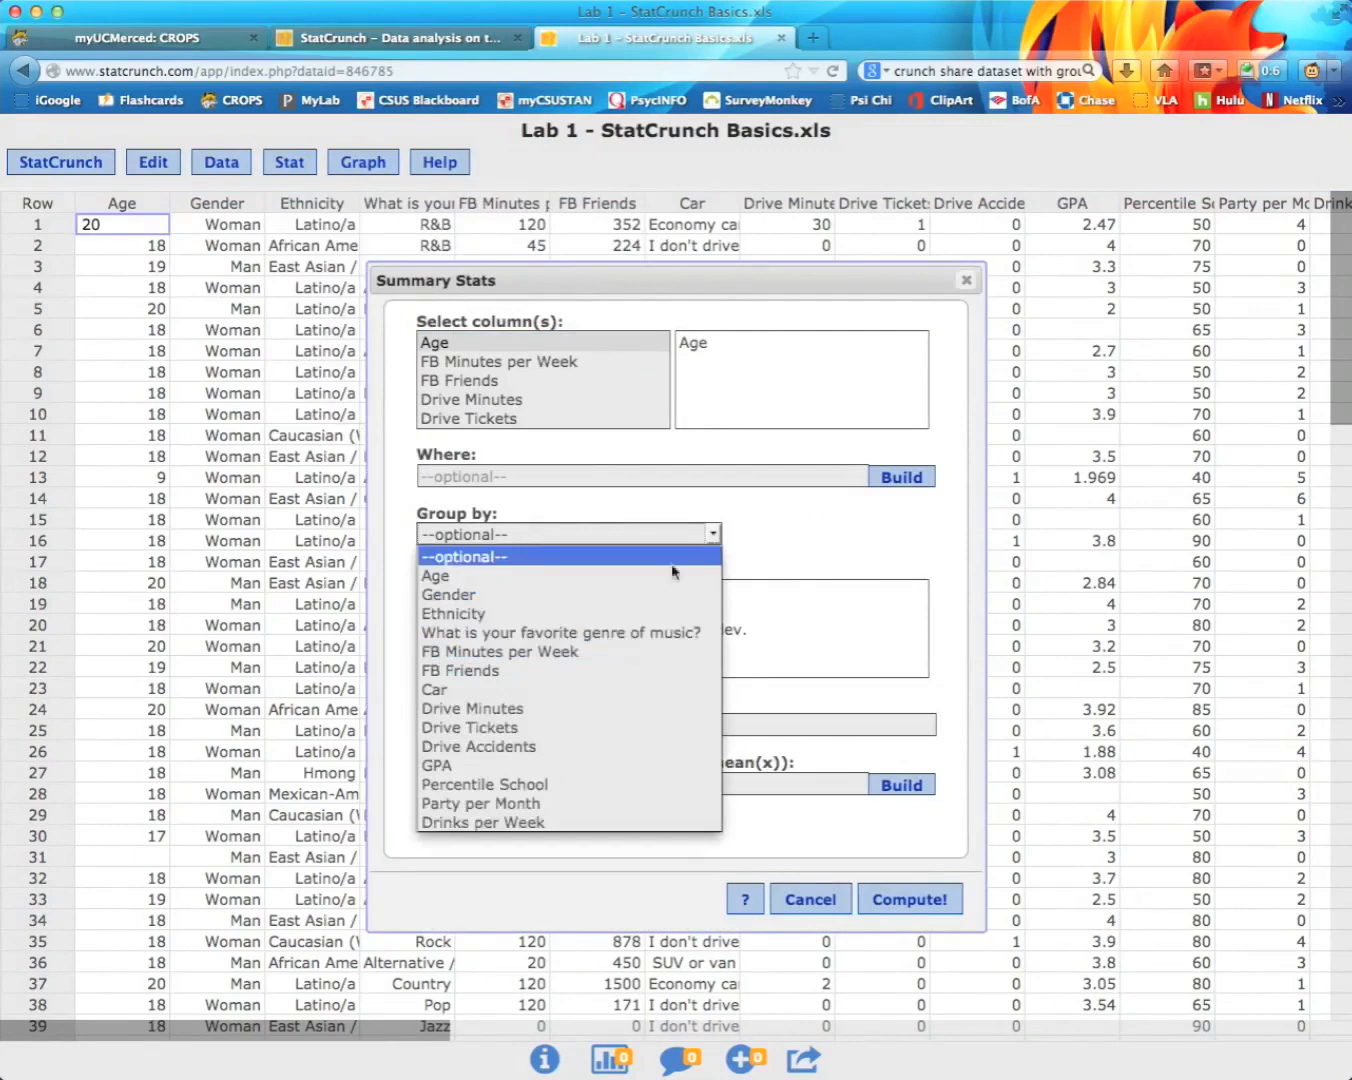
{"action": "left_click", "coordinate": [620, 595]}
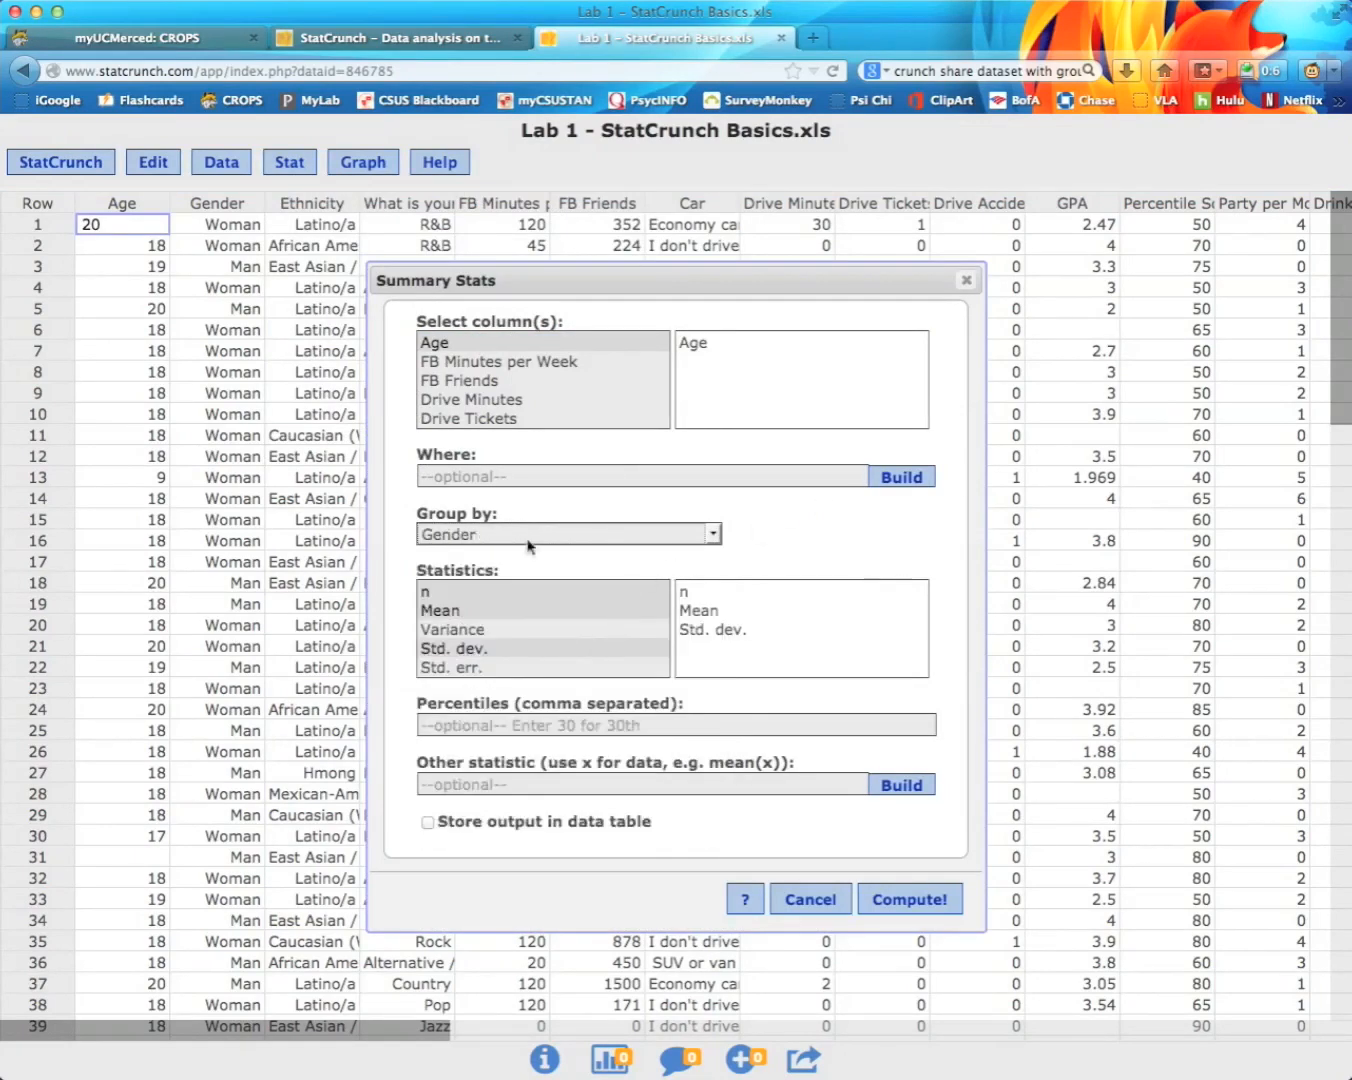
{"action": "left_click", "coordinate": [912, 903]}
Step: Highlight the men's and women's mean ages (18.745098, 18.1), then close the grouped results window
{"action": "left_click_drag", "start_coordinate": [977, 425], "coordinate": [784, 400]}
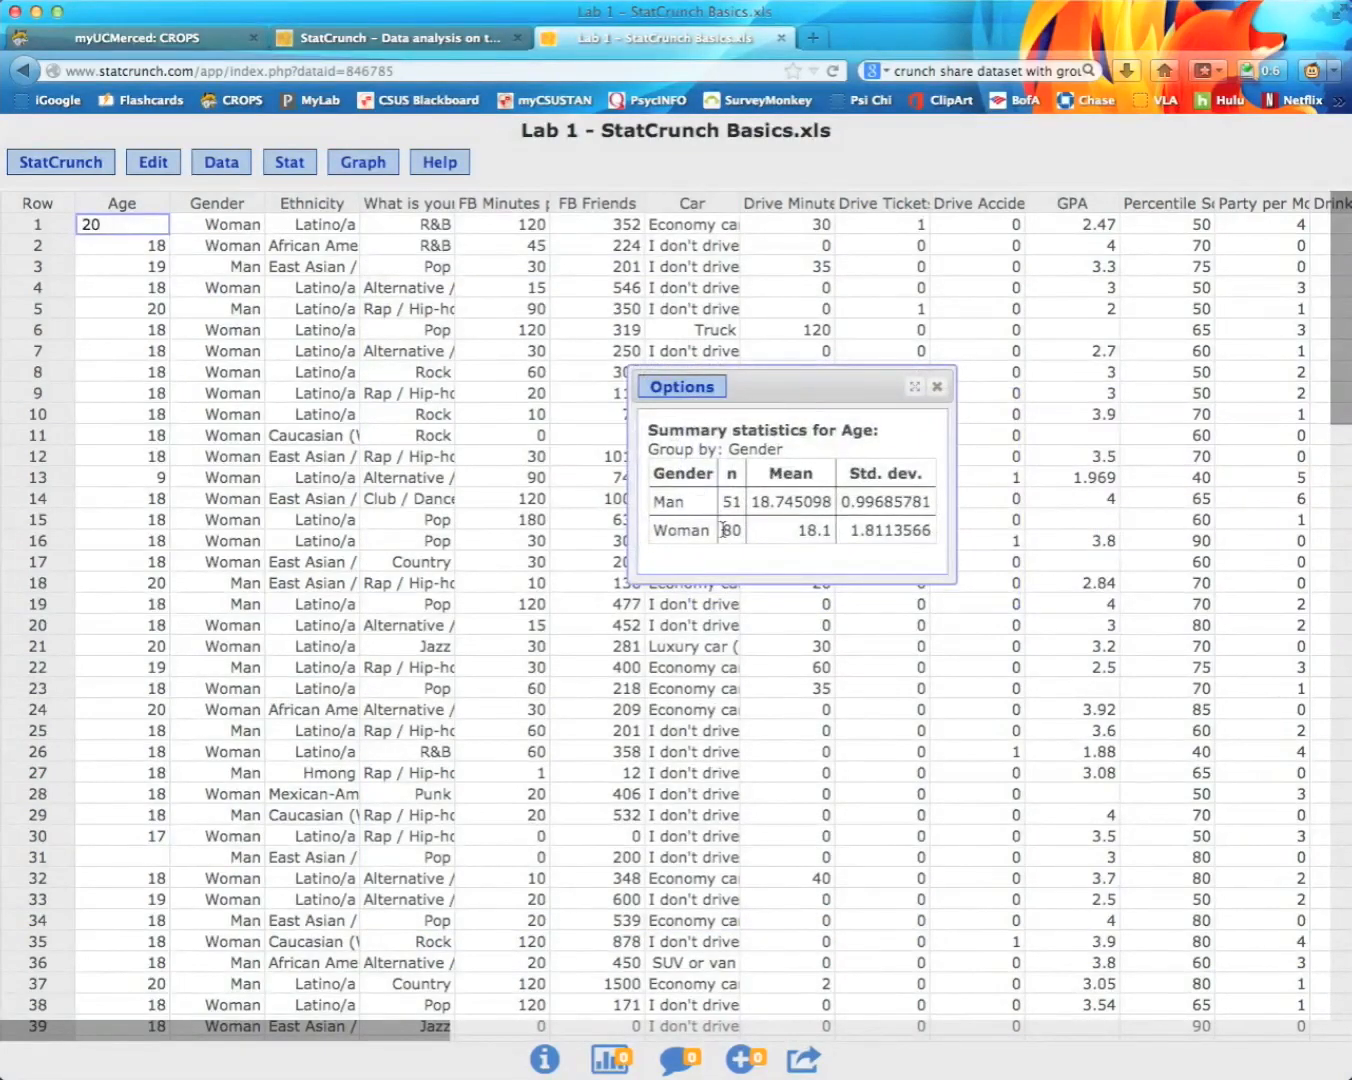
{"action": "left_click_drag", "start_coordinate": [752, 500], "coordinate": [783, 500]}
{"action": "left_click_drag", "start_coordinate": [797, 530], "coordinate": [840, 530]}
{"action": "left_click", "coordinate": [938, 390]}
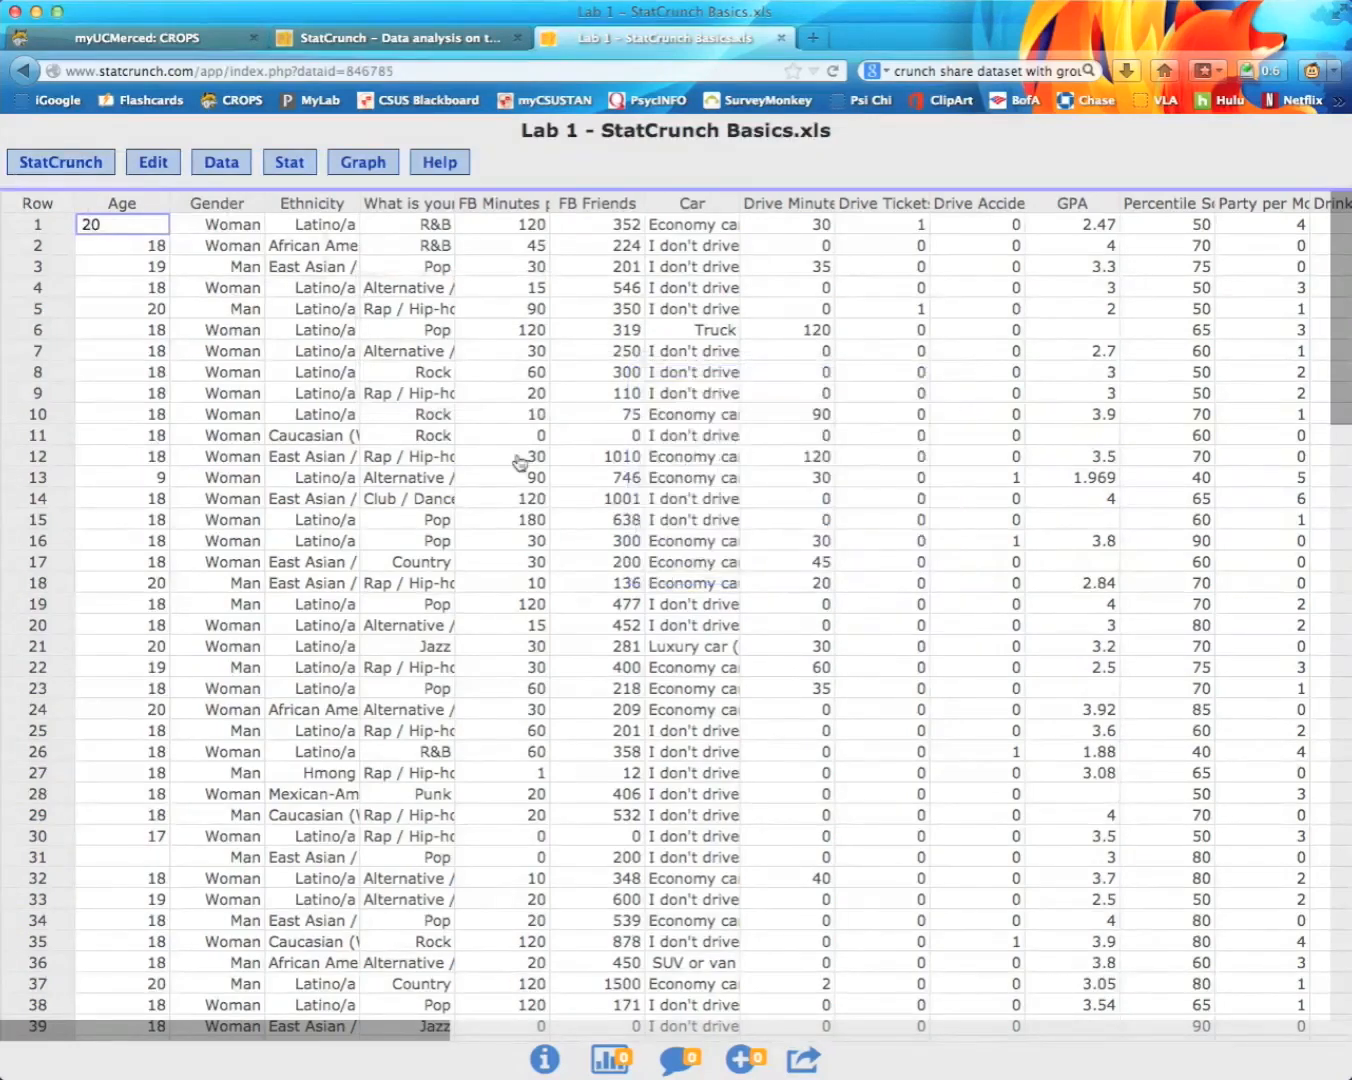
{"action": "left_click", "coordinate": [234, 170]}
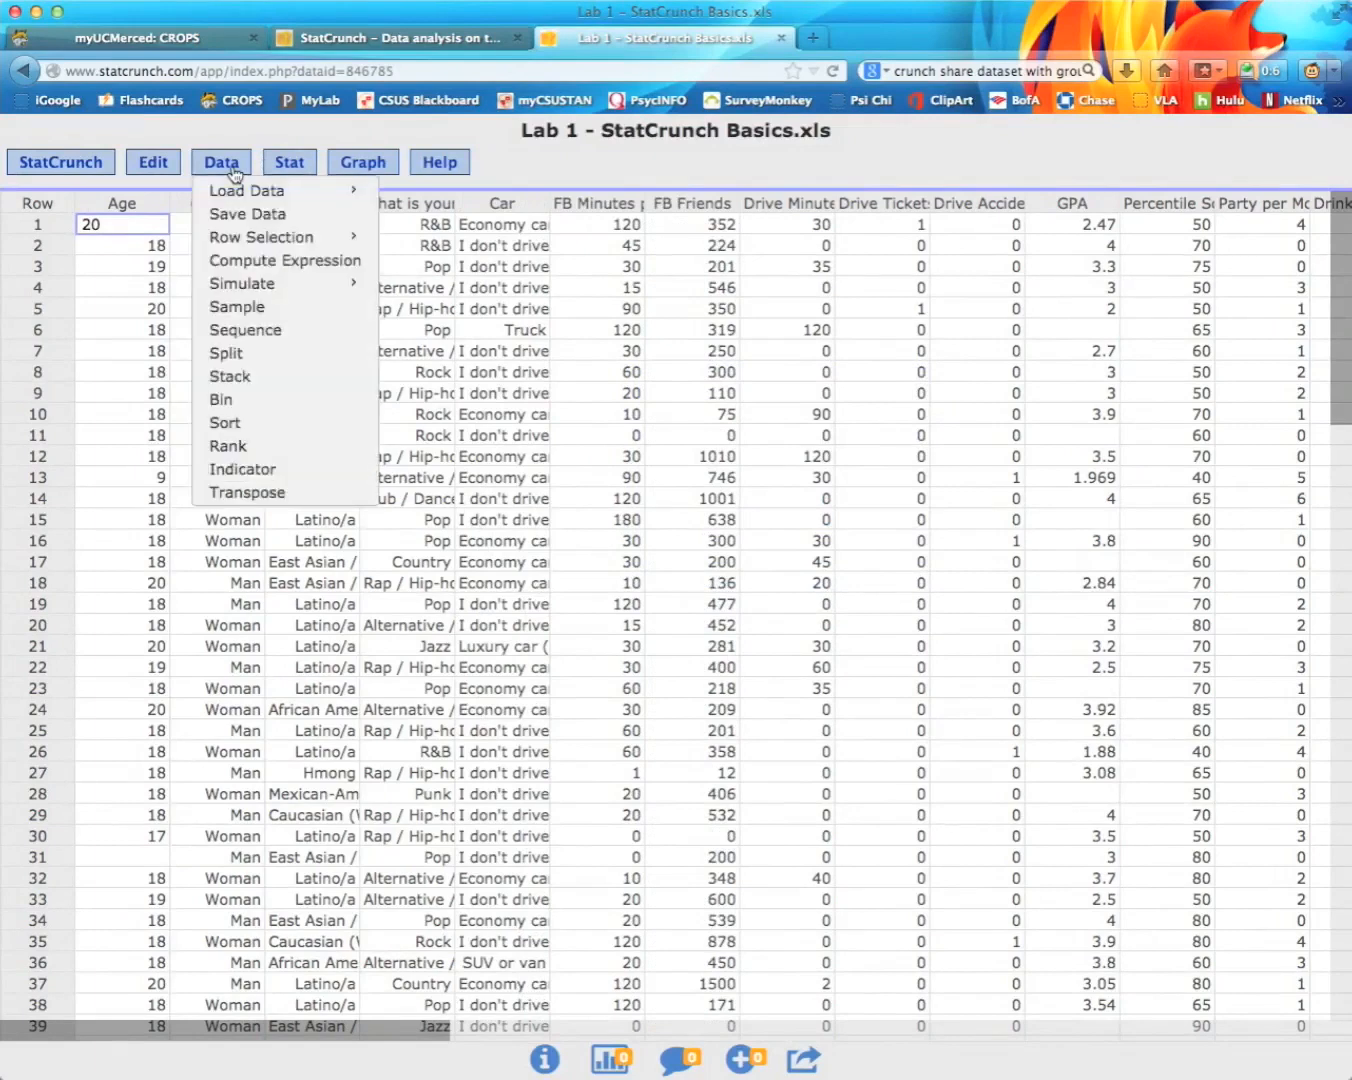
Step: Save the data to My Data under a new name: 'Lab 1 -', the student's name, and 'modified'
{"action": "left_click", "coordinate": [233, 214]}
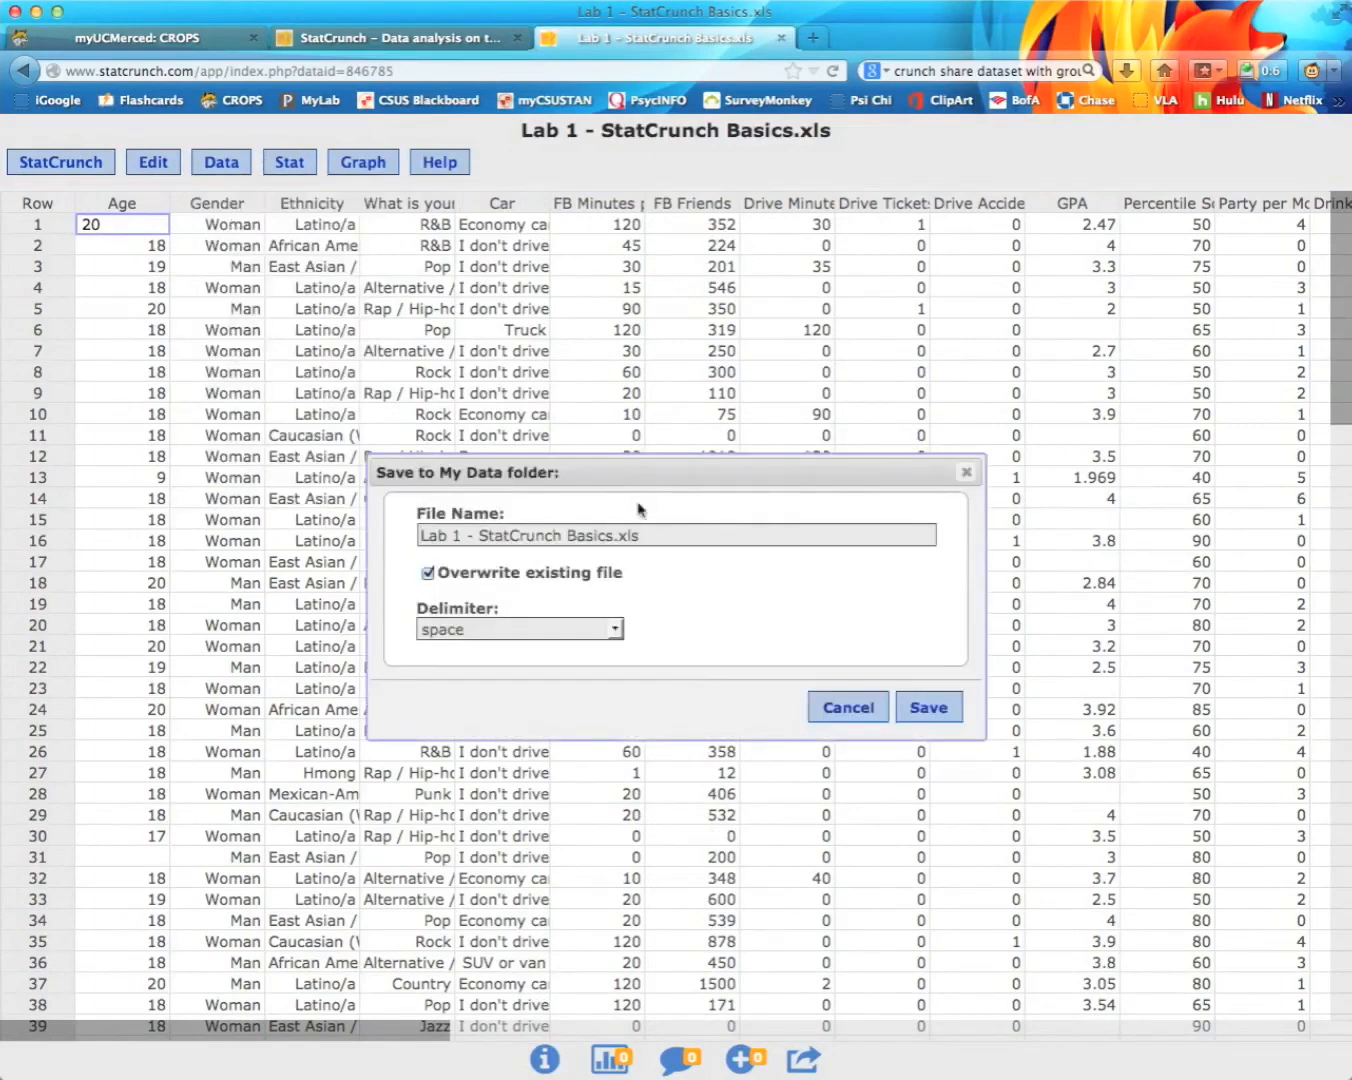
{"action": "left_click_drag", "start_coordinate": [674, 536], "coordinate": [613, 535]}
{"action": "left_click_drag", "start_coordinate": [678, 536], "coordinate": [403, 536]}
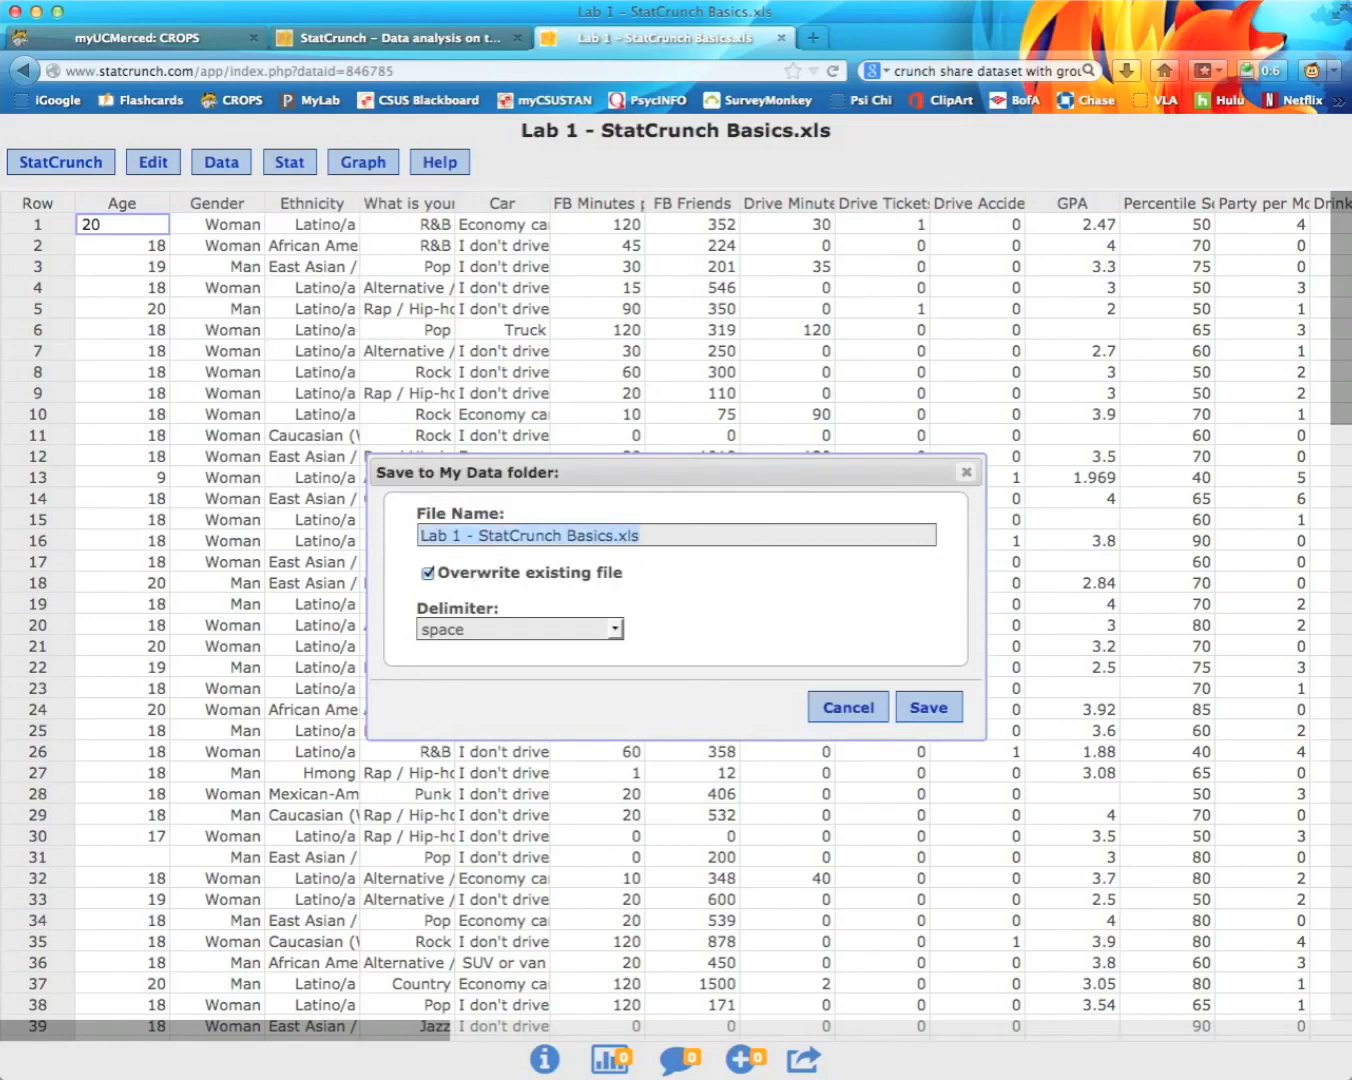
{"action": "type", "text": "(2"}
{"action": "key", "text": "BackSpace"}
{"action": "key", "text": "BackSpace"}
{"action": "type", "text": "2"}
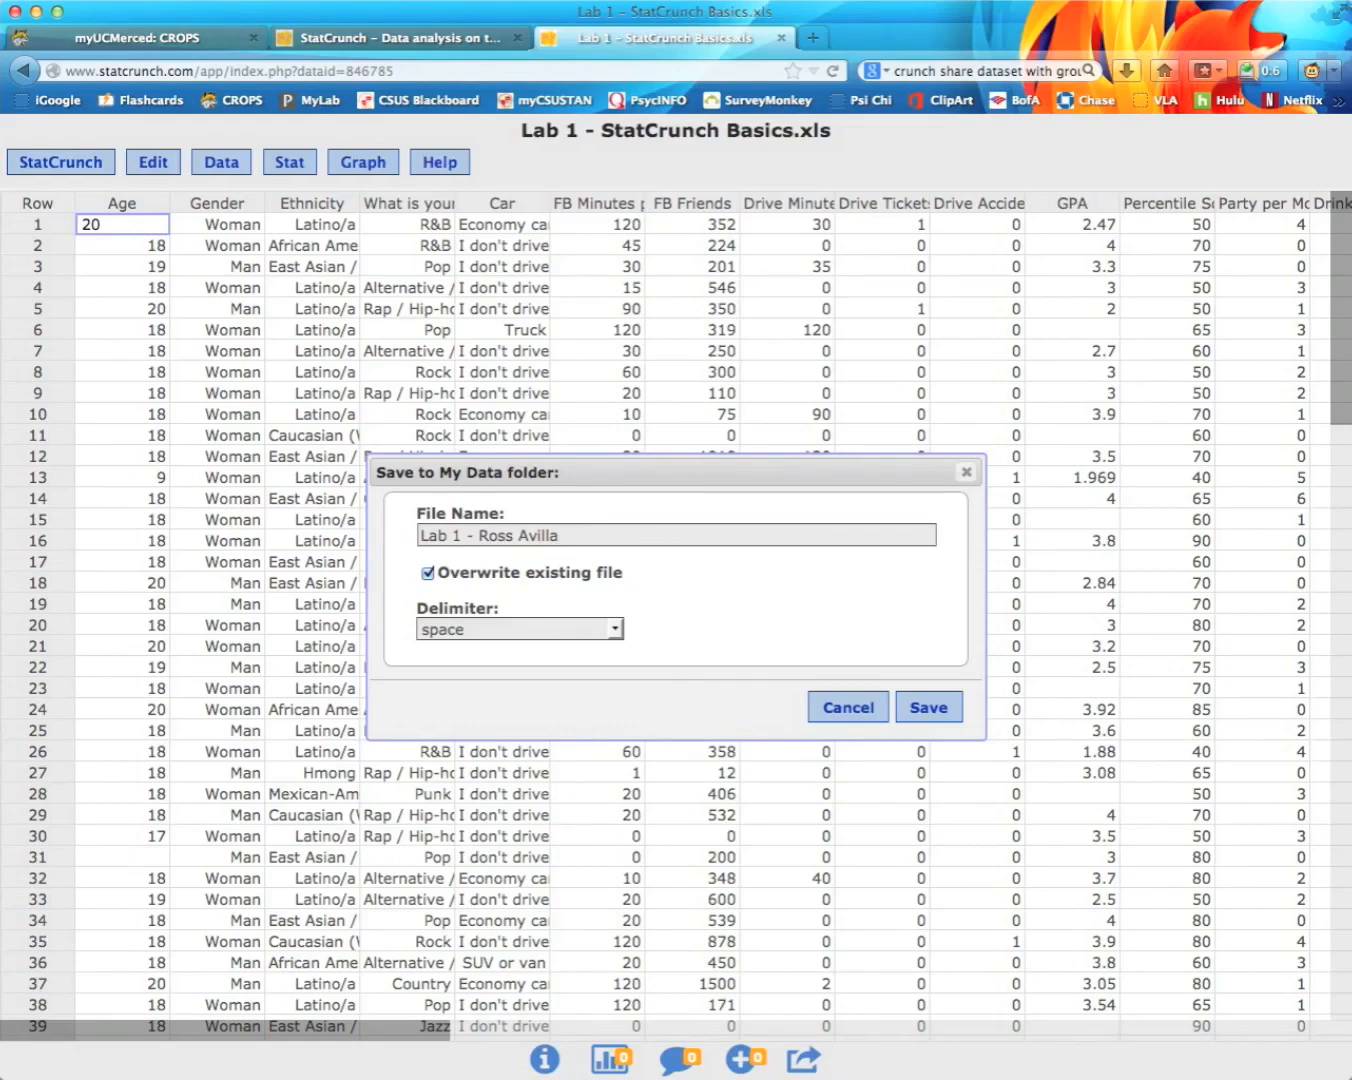
{"action": "type", "text": "modified"}
{"action": "left_click", "coordinate": [940, 708]}
Step: Reload the My Data list to confirm the saved copy, then return to the dataset
{"action": "left_click", "coordinate": [384, 38]}
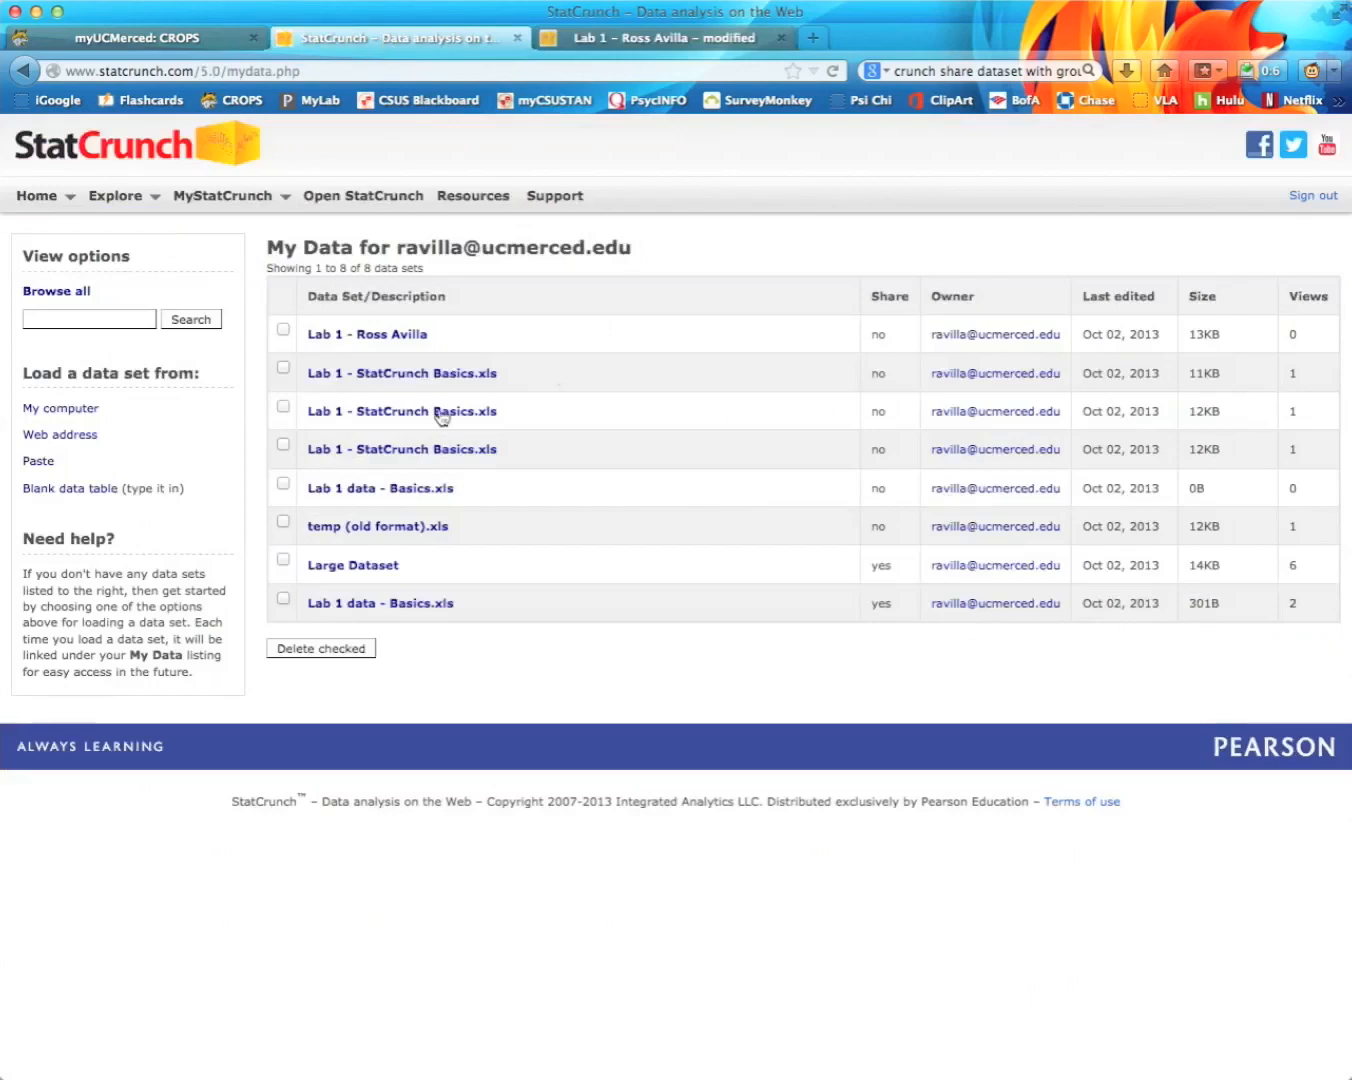
{"action": "left_click", "coordinate": [833, 72]}
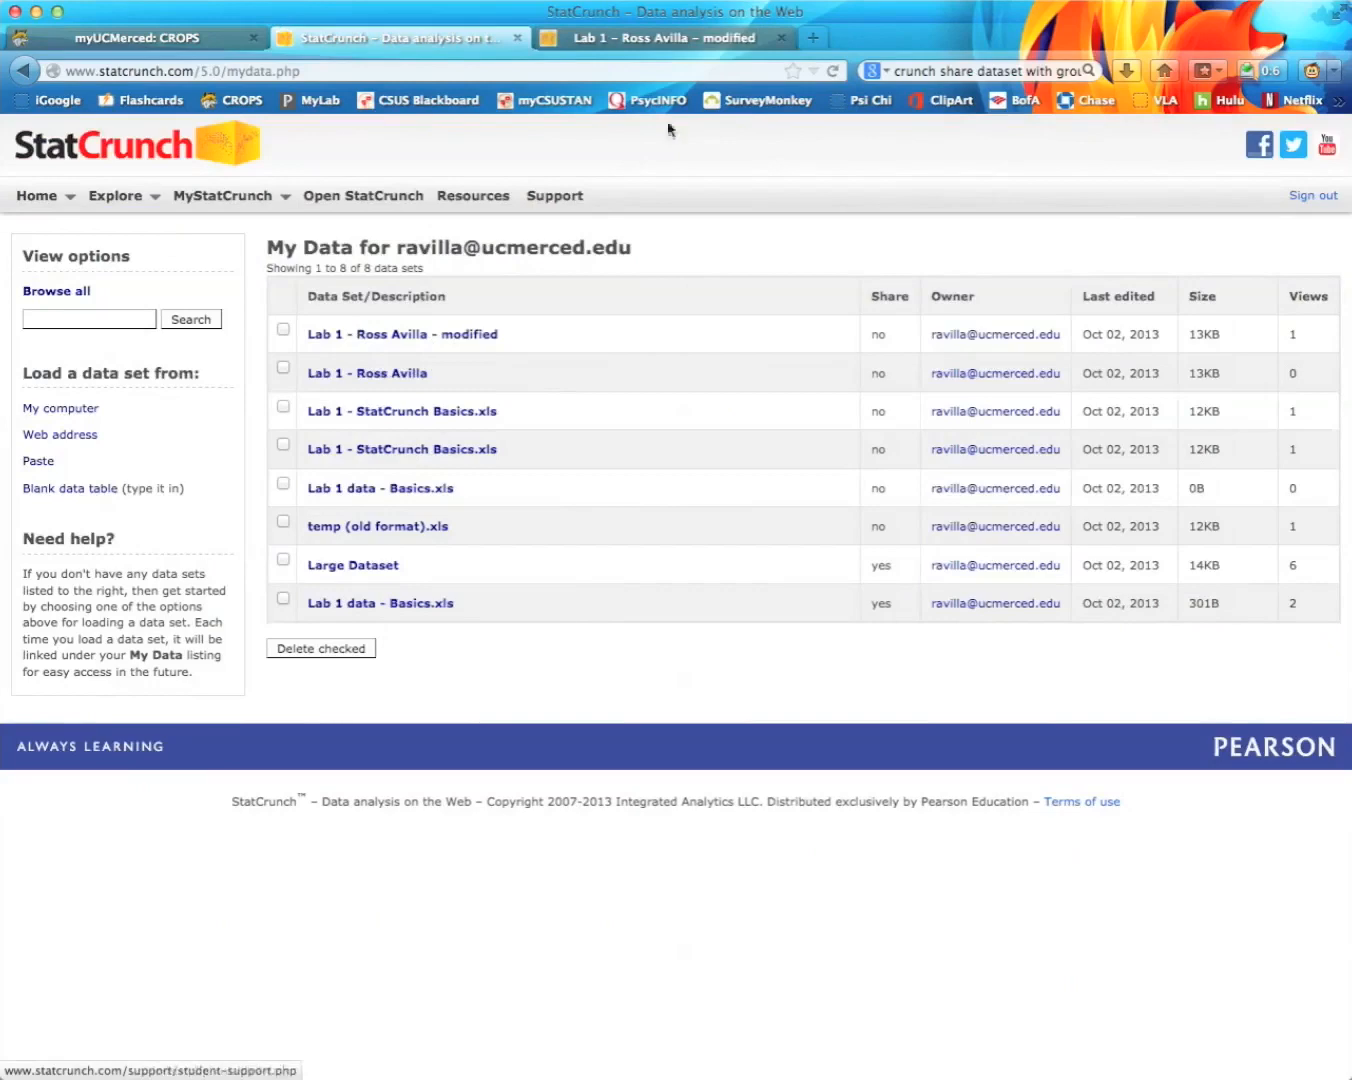
{"action": "left_click", "coordinate": [665, 38]}
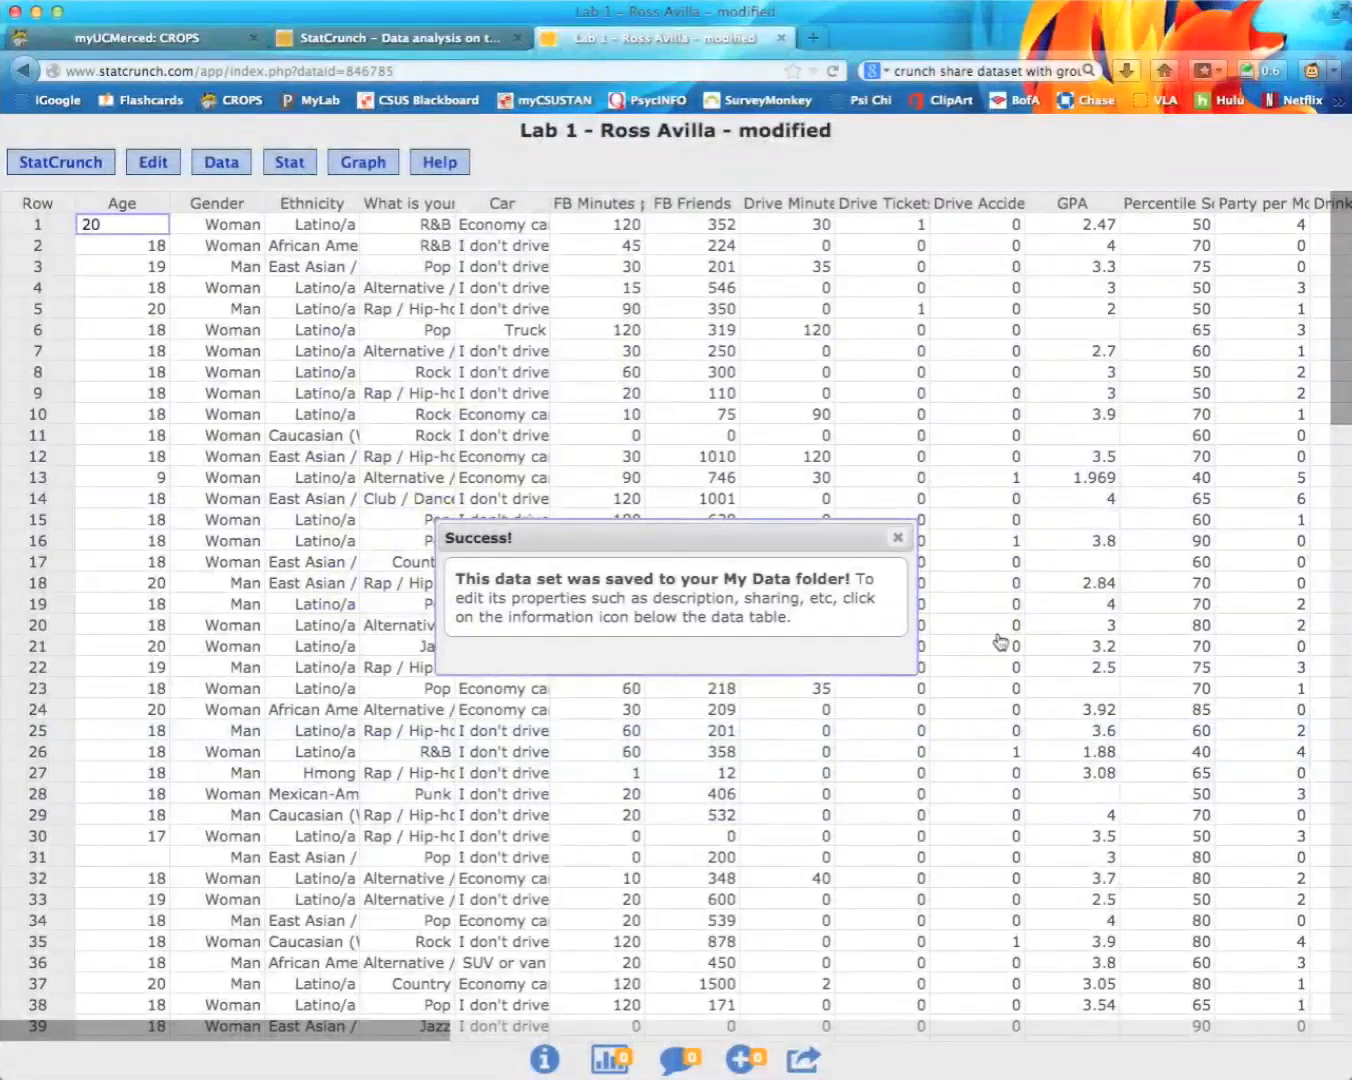
{"action": "left_click", "coordinate": [898, 536]}
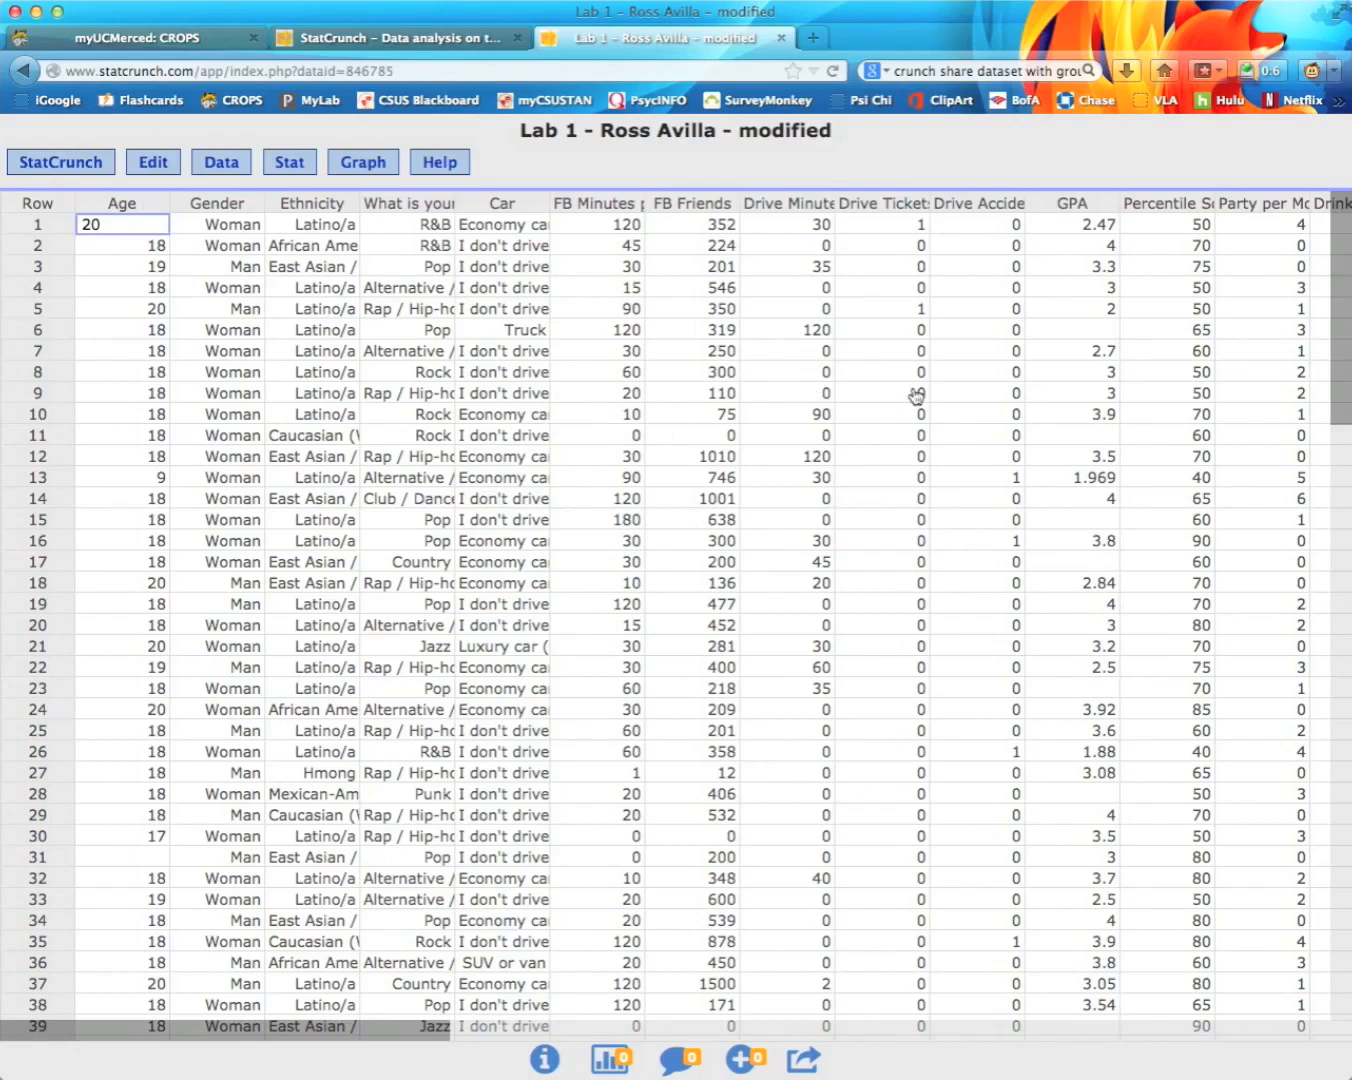
{"action": "left_click", "coordinate": [294, 167]}
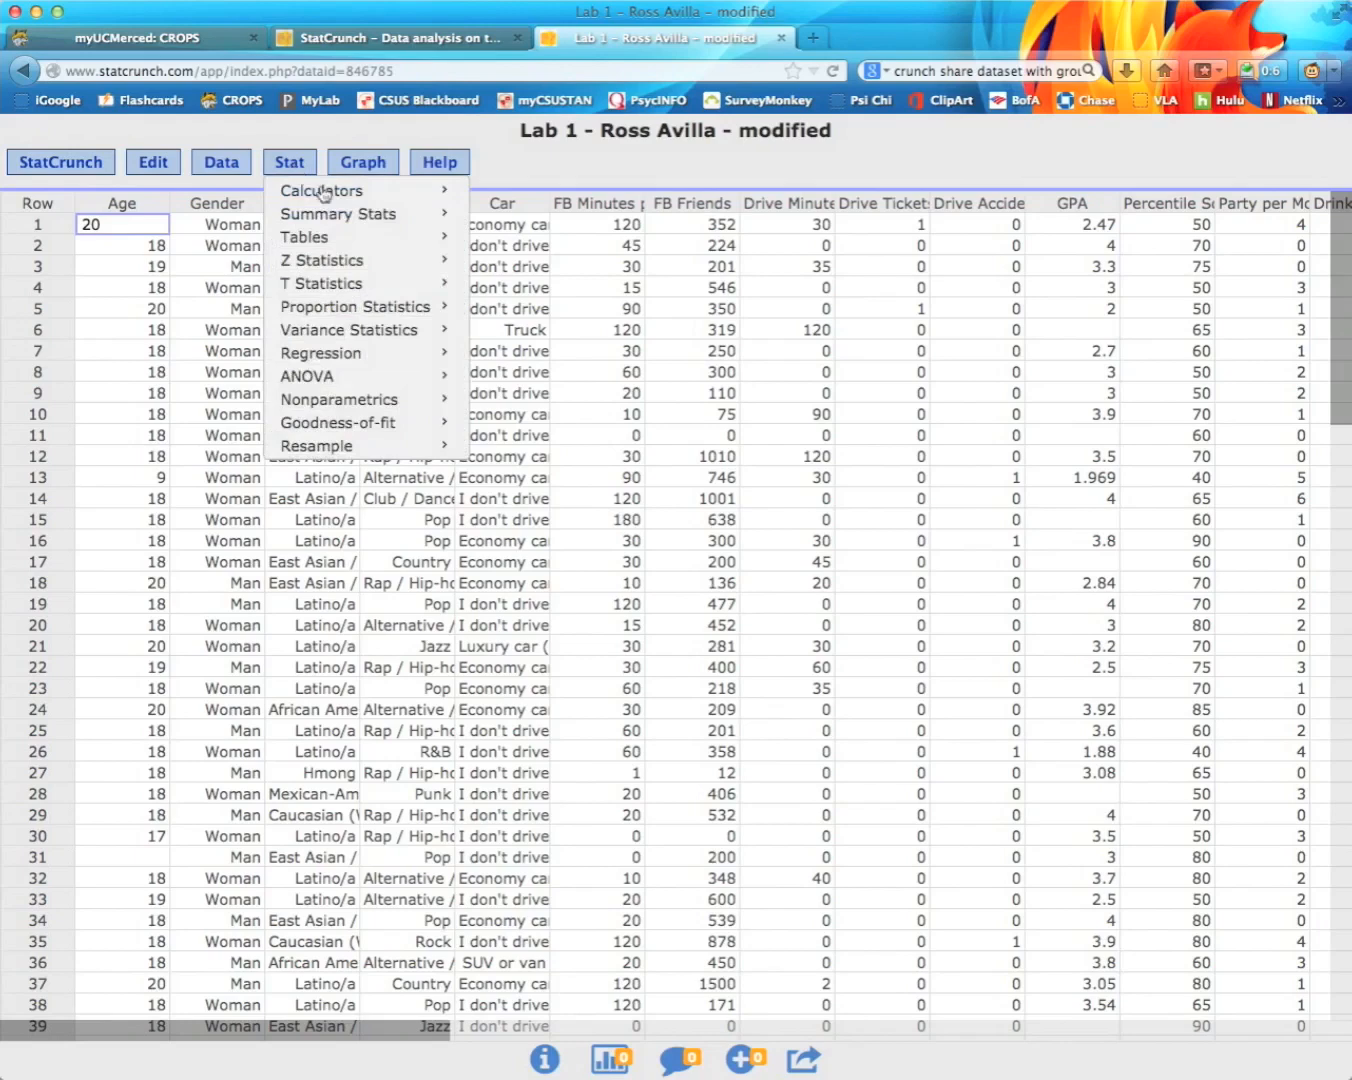
{"action": "mouse_move", "coordinate": [340, 243]}
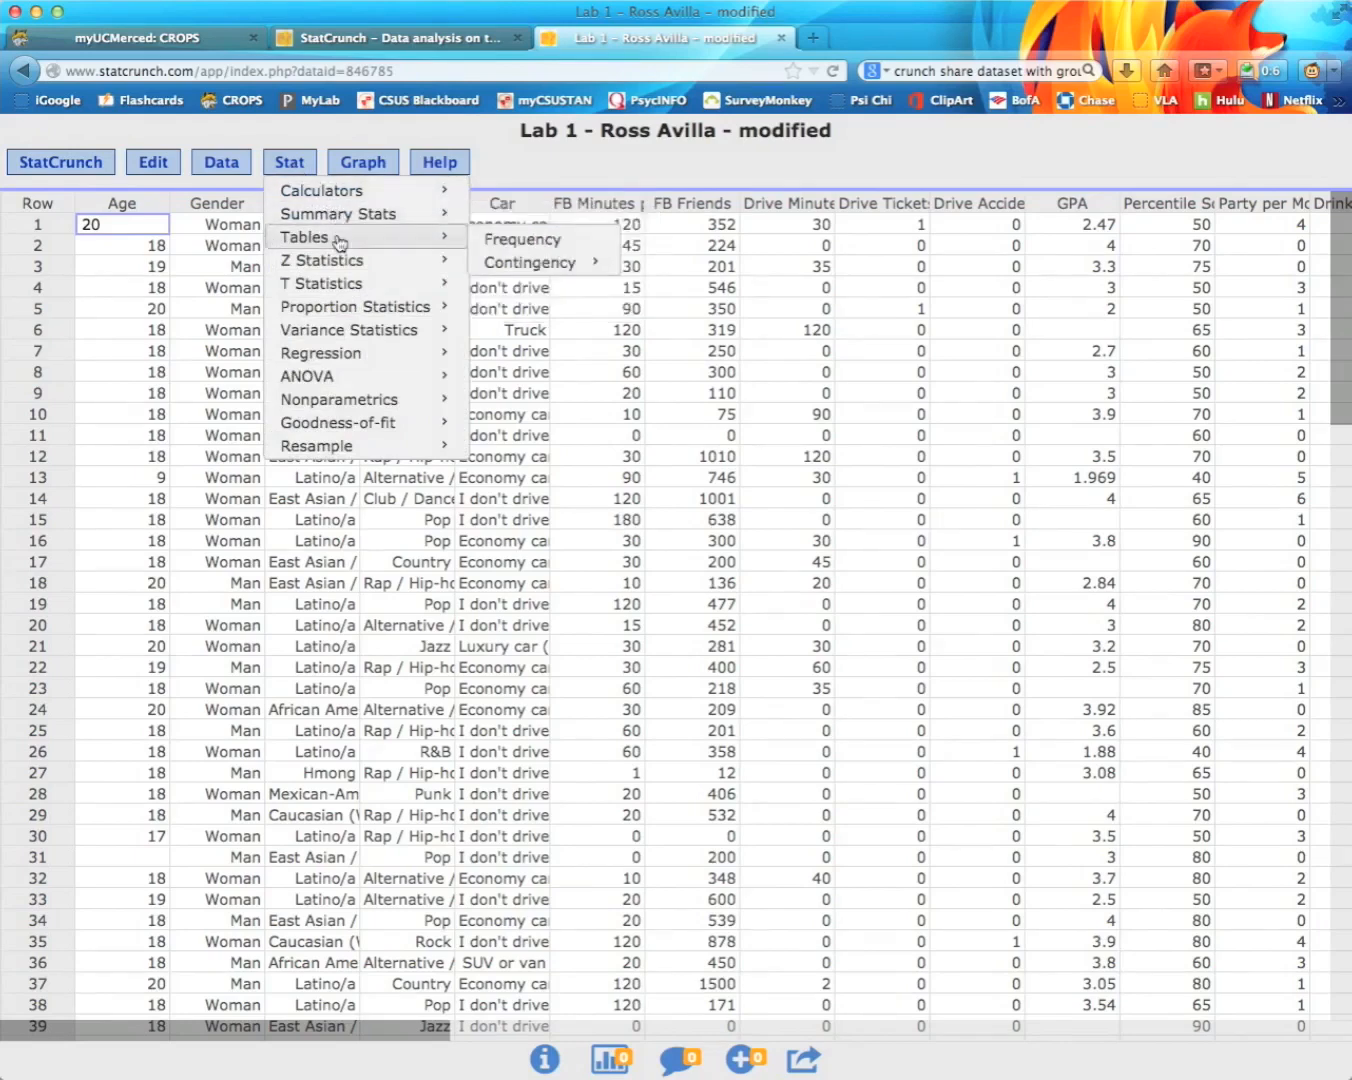
{"action": "left_click", "coordinate": [625, 163]}
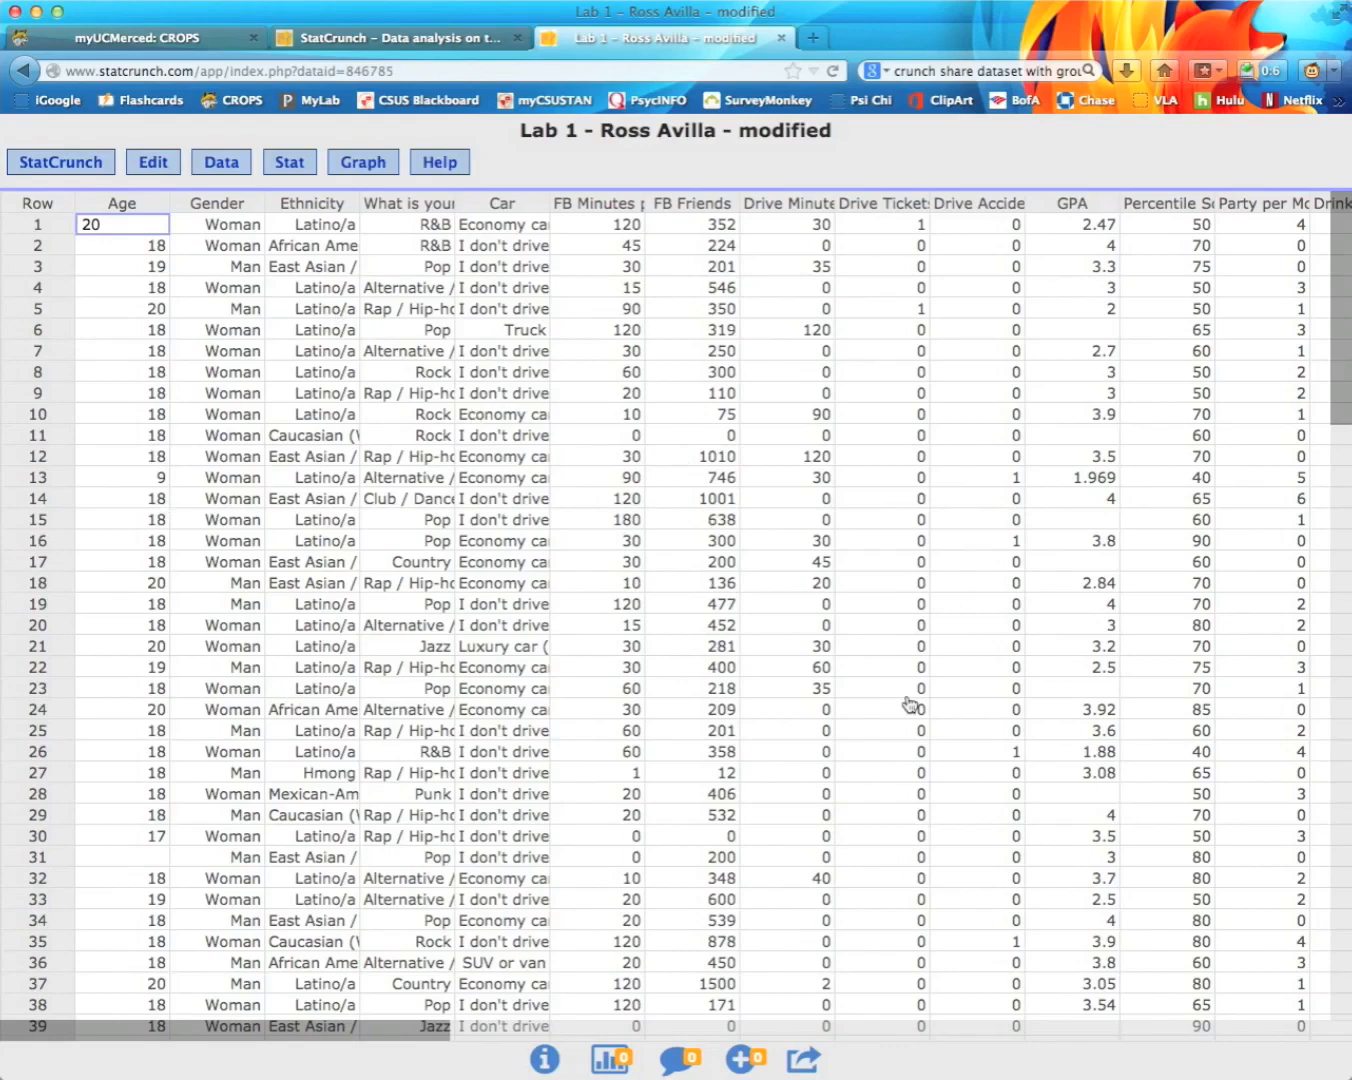
{"action": "left_click", "coordinate": [360, 170]}
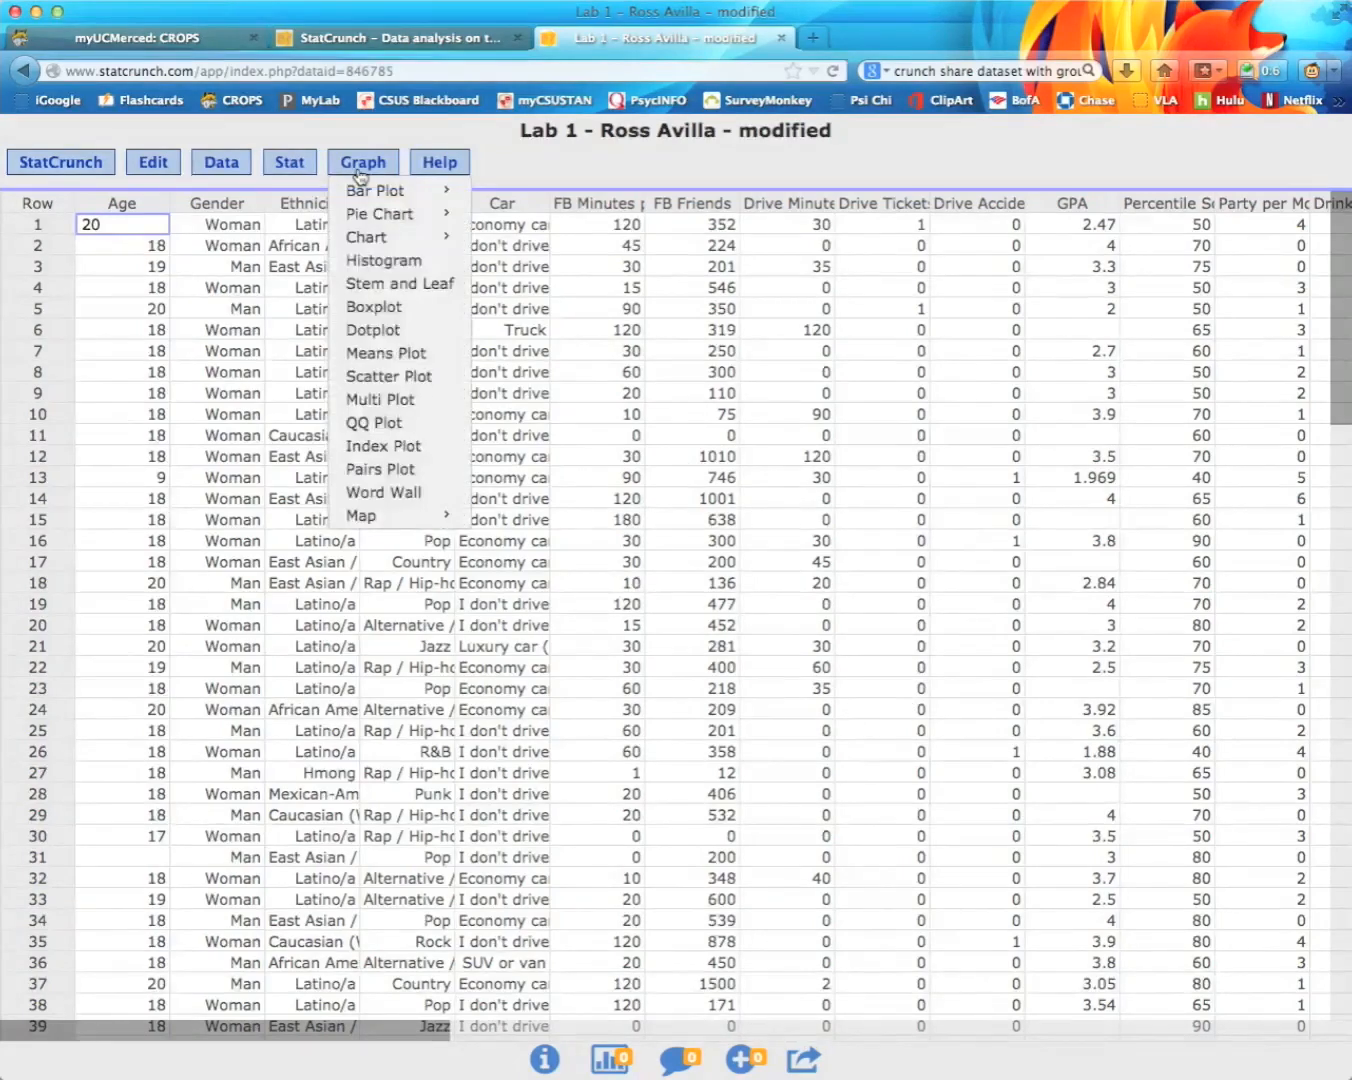
{"action": "left_click", "coordinate": [295, 166]}
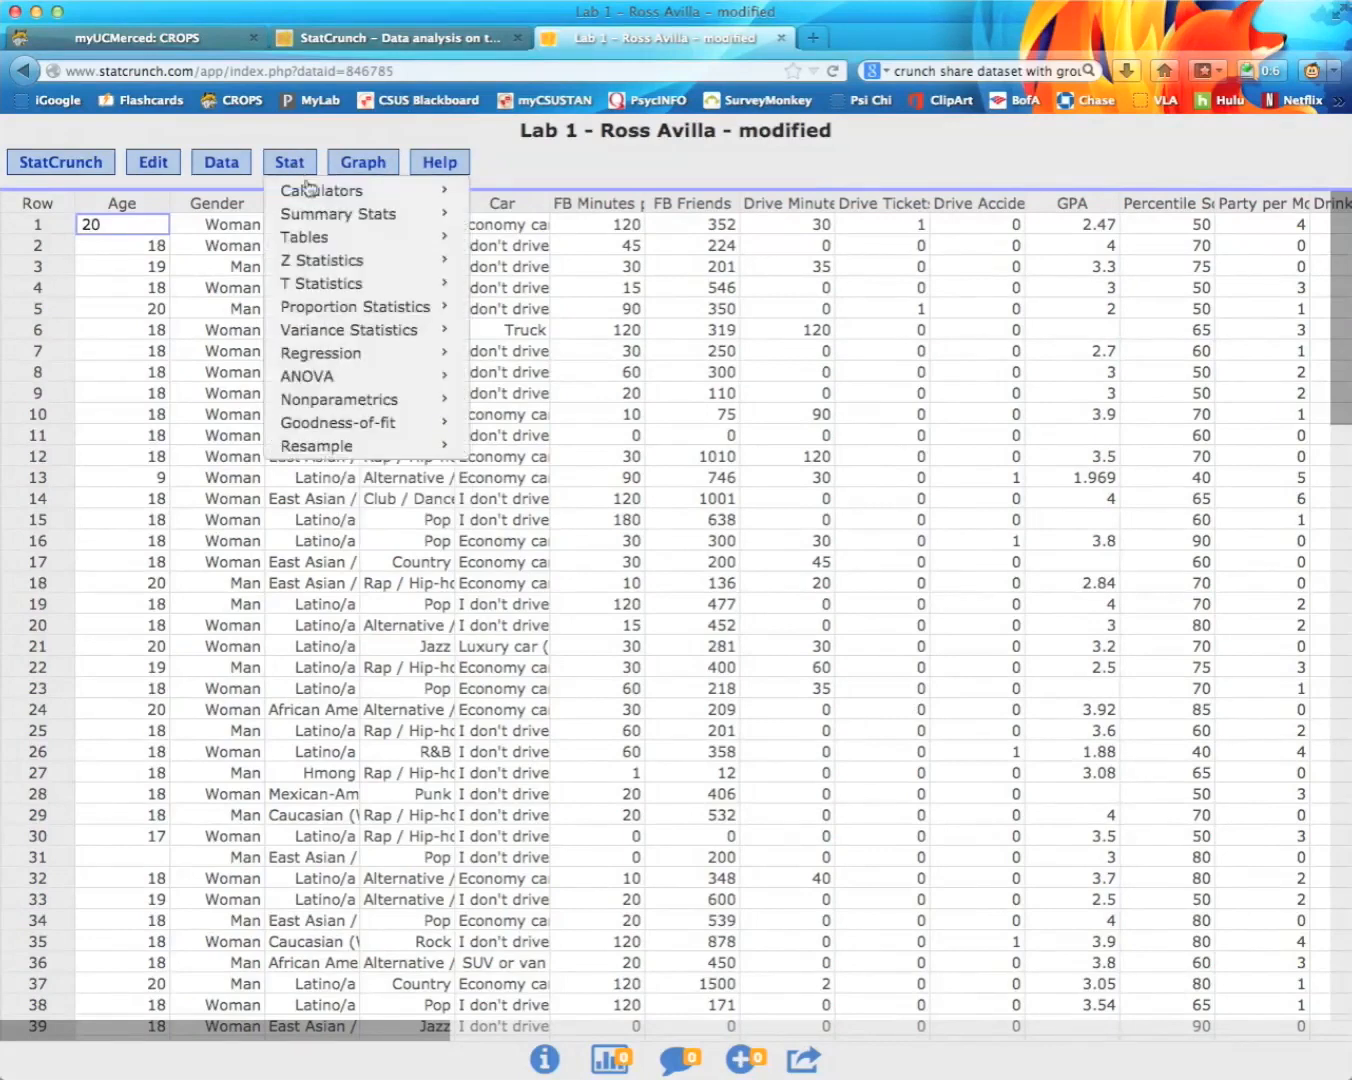
{"action": "mouse_move", "coordinate": [330, 218]}
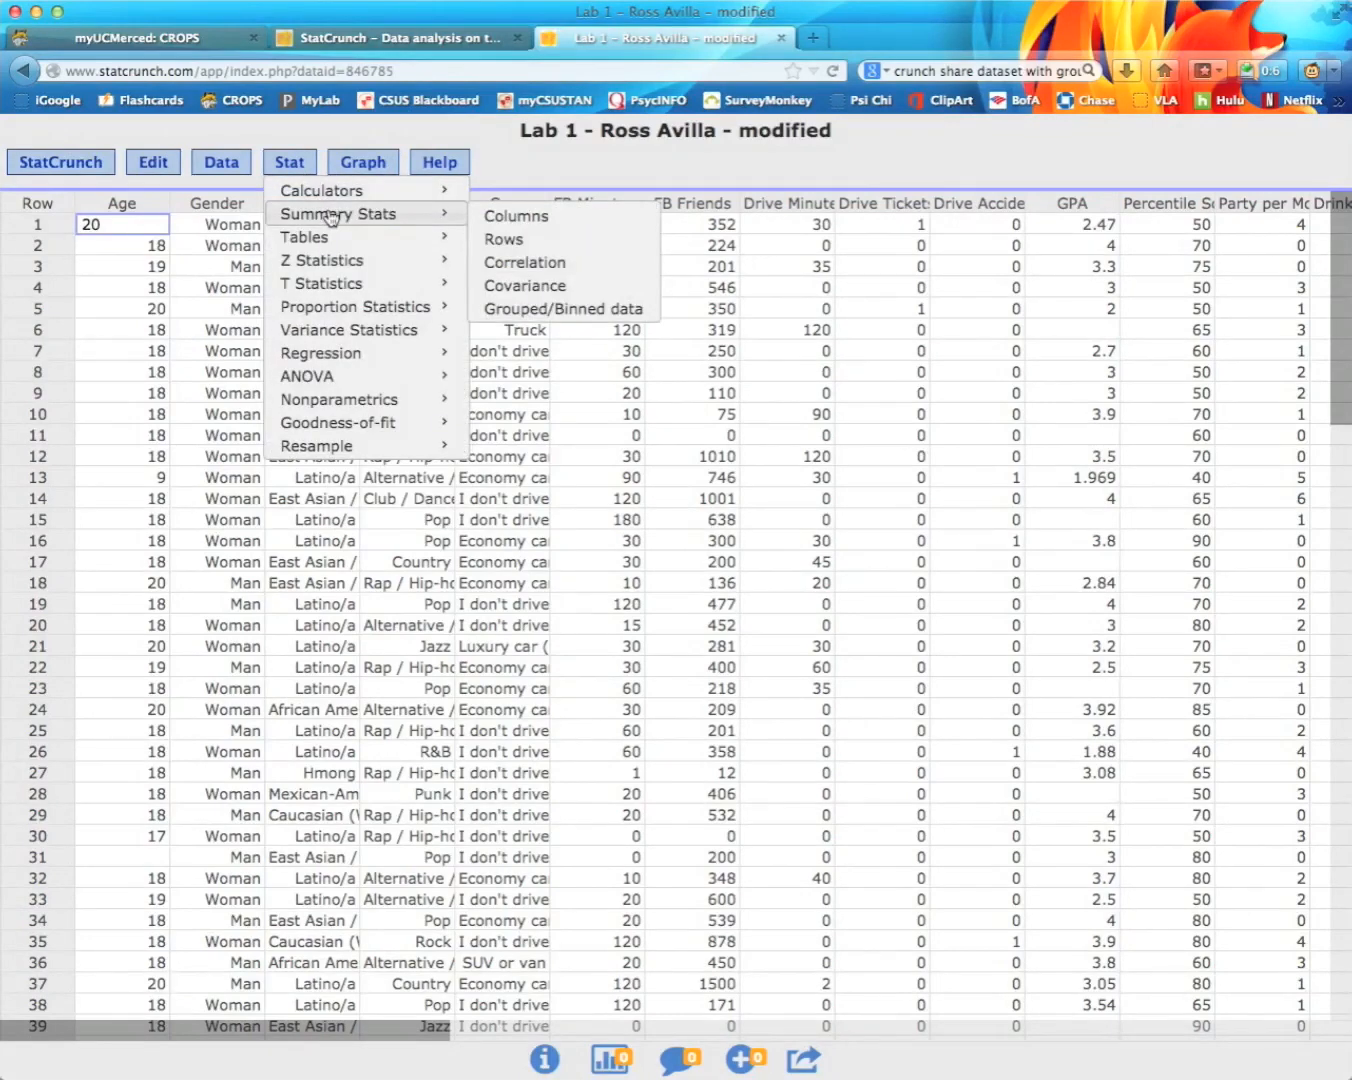
{"action": "mouse_move", "coordinate": [349, 284]}
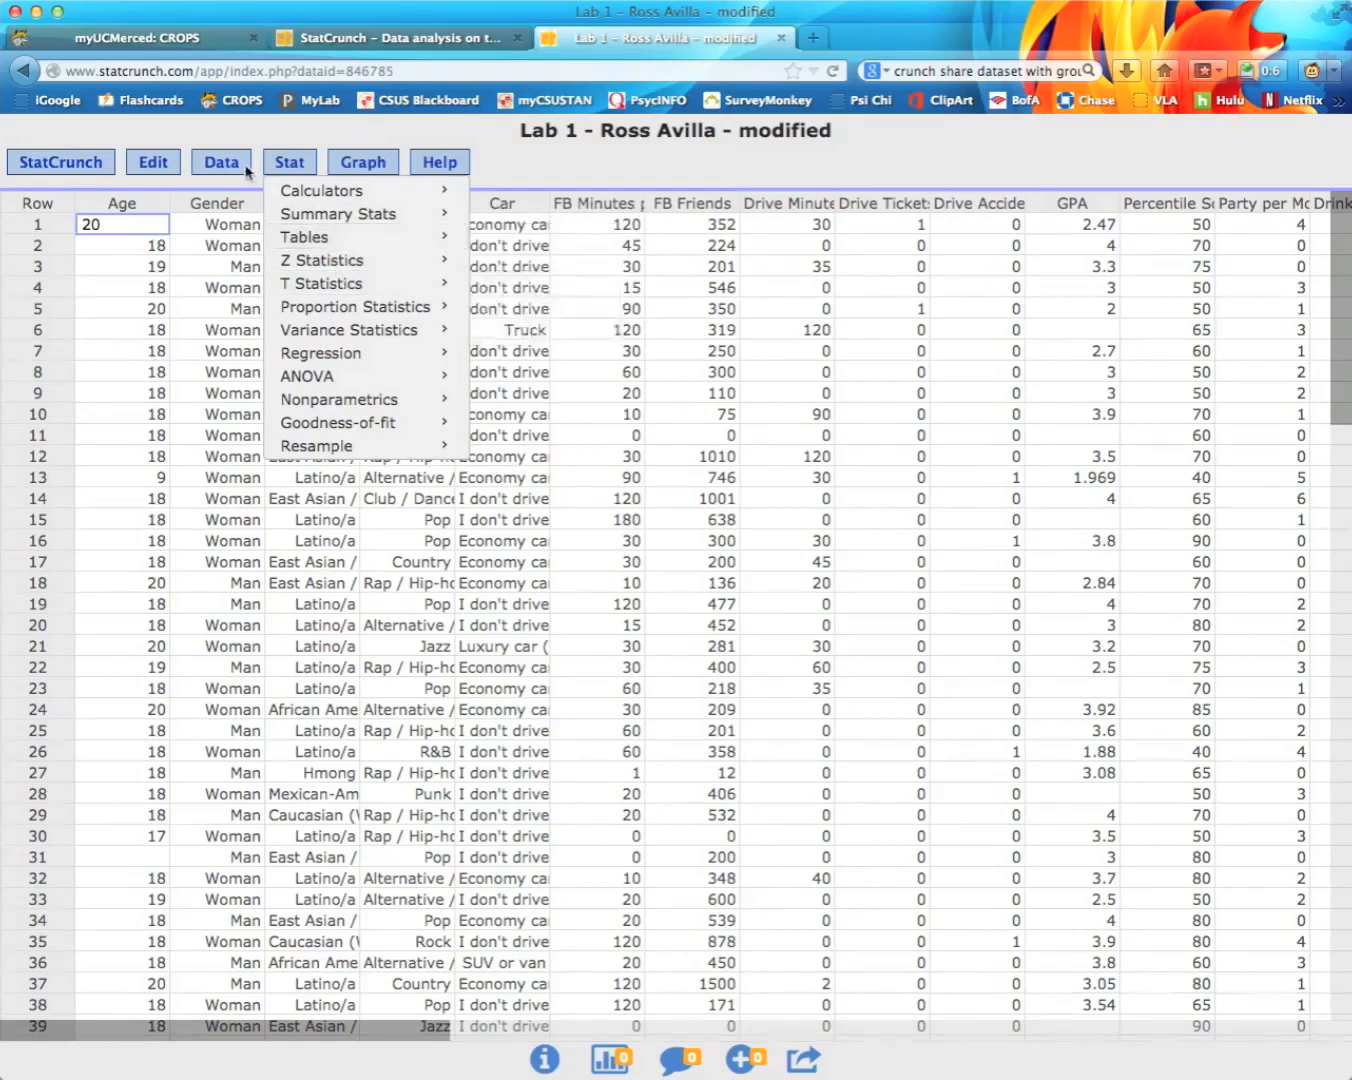
{"action": "left_click", "coordinate": [276, 141]}
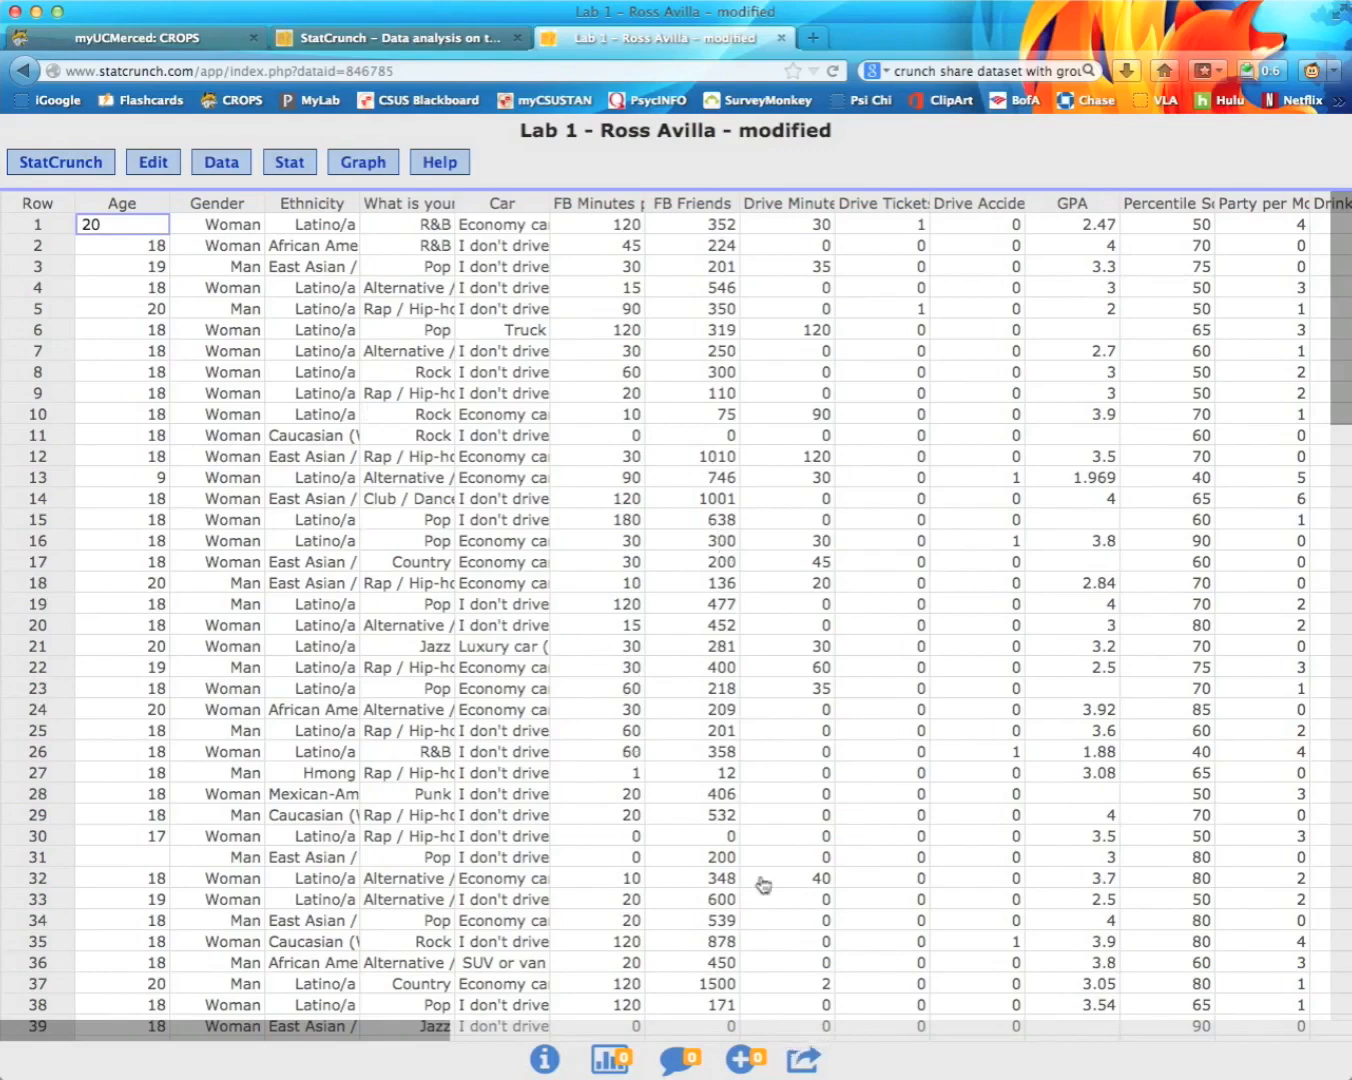
Step: Dismiss the not-shared notice and view the data set's properties, where sharing is set to No
{"action": "left_click", "coordinate": [805, 1062]}
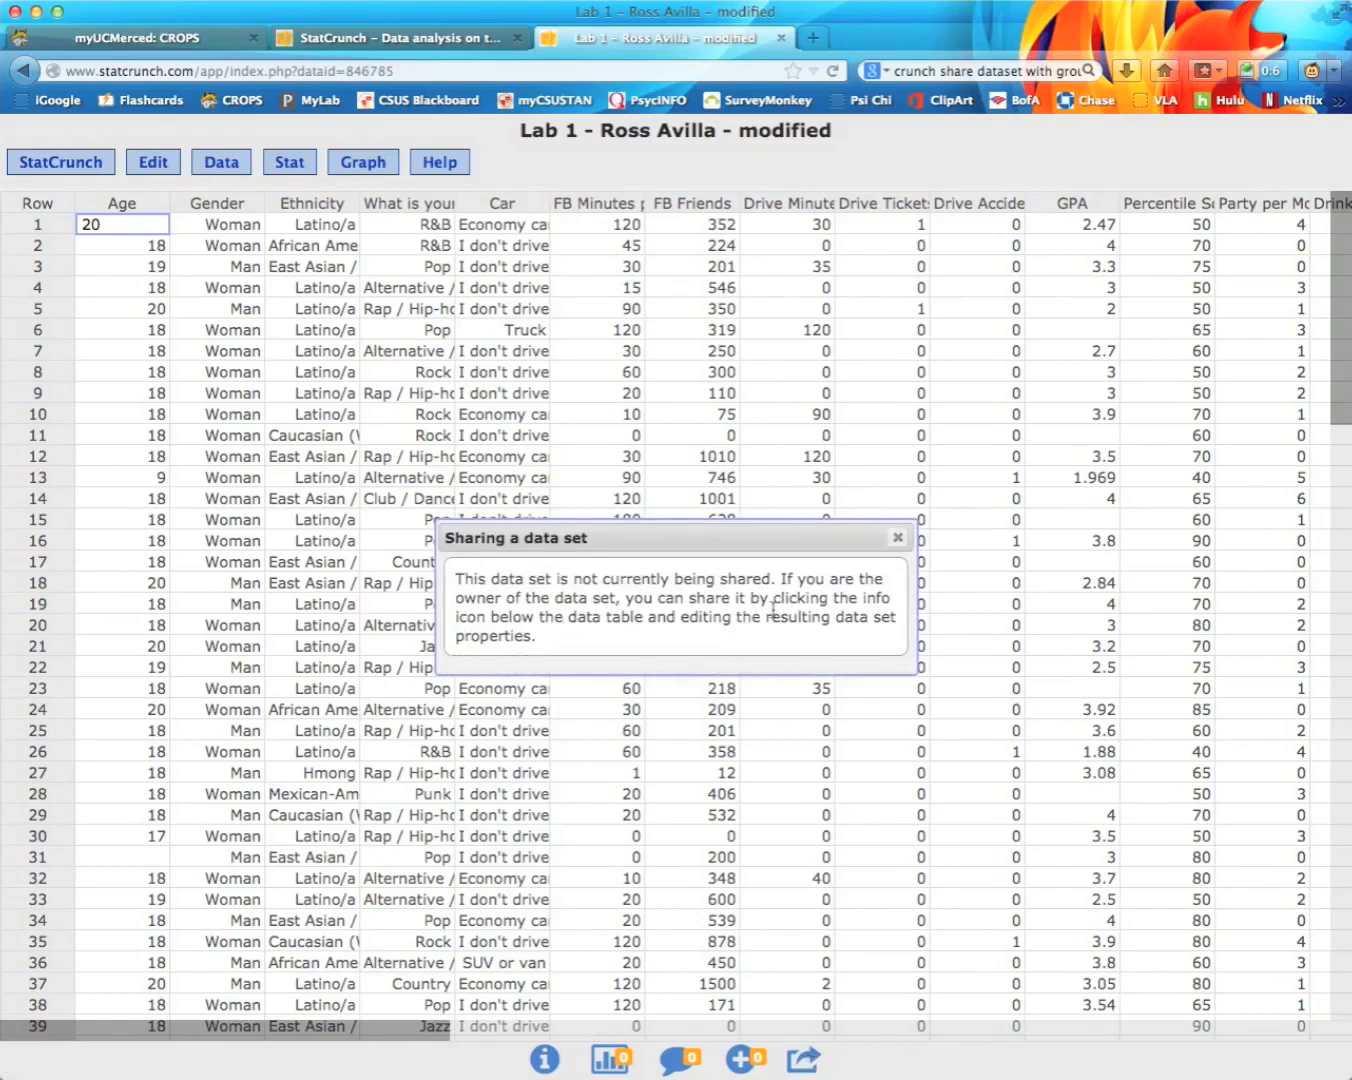
{"action": "left_click", "coordinate": [898, 538]}
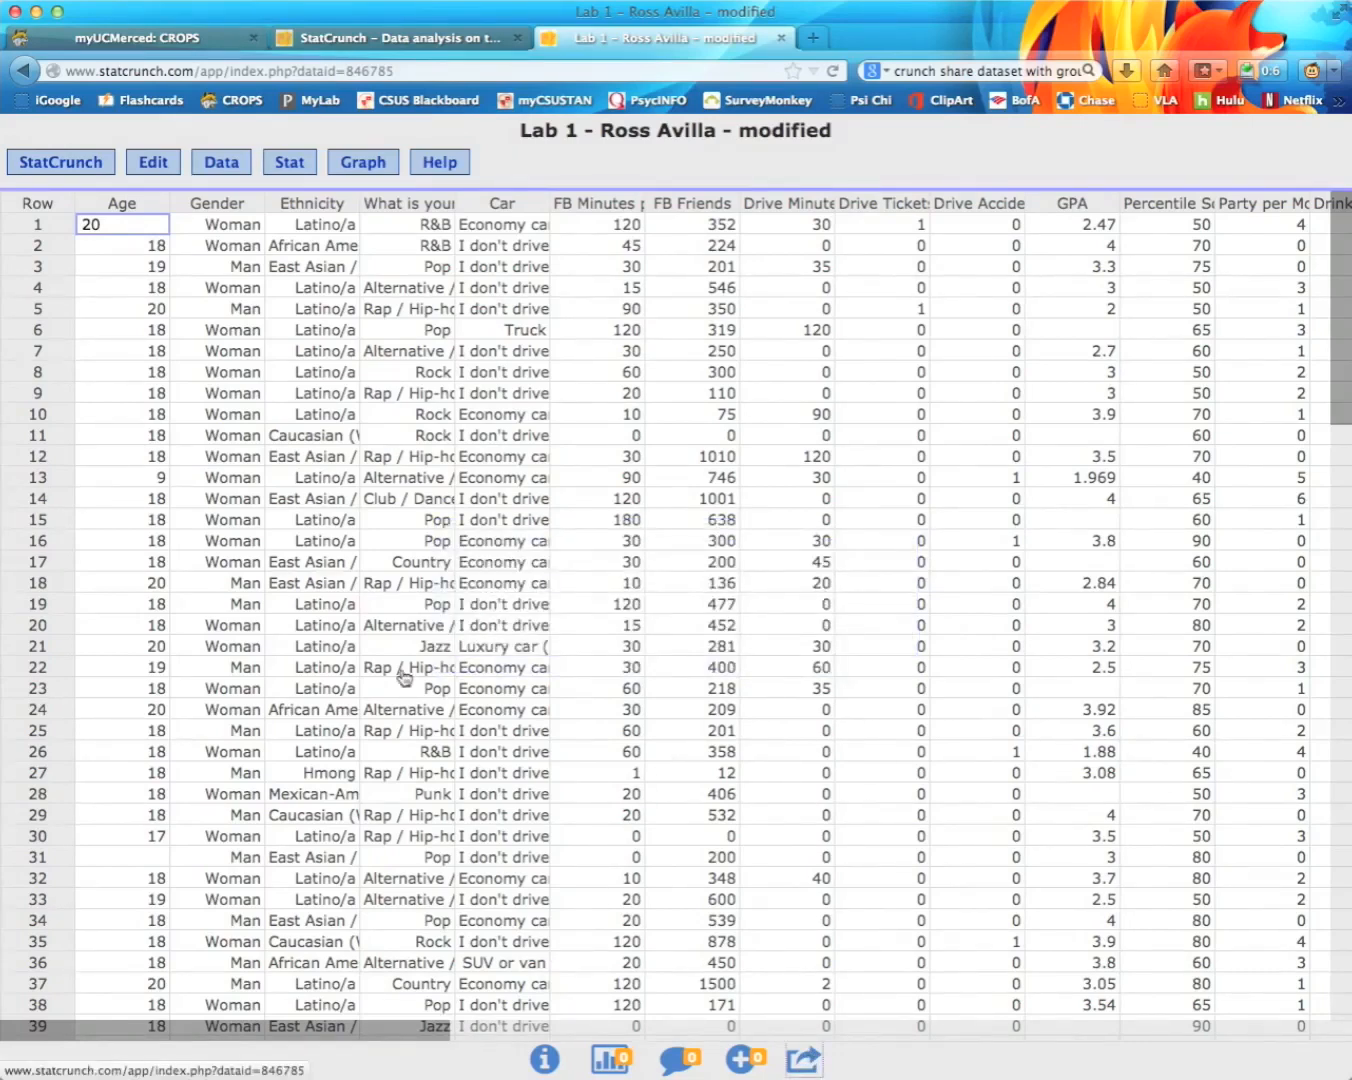
{"action": "left_click", "coordinate": [545, 1063]}
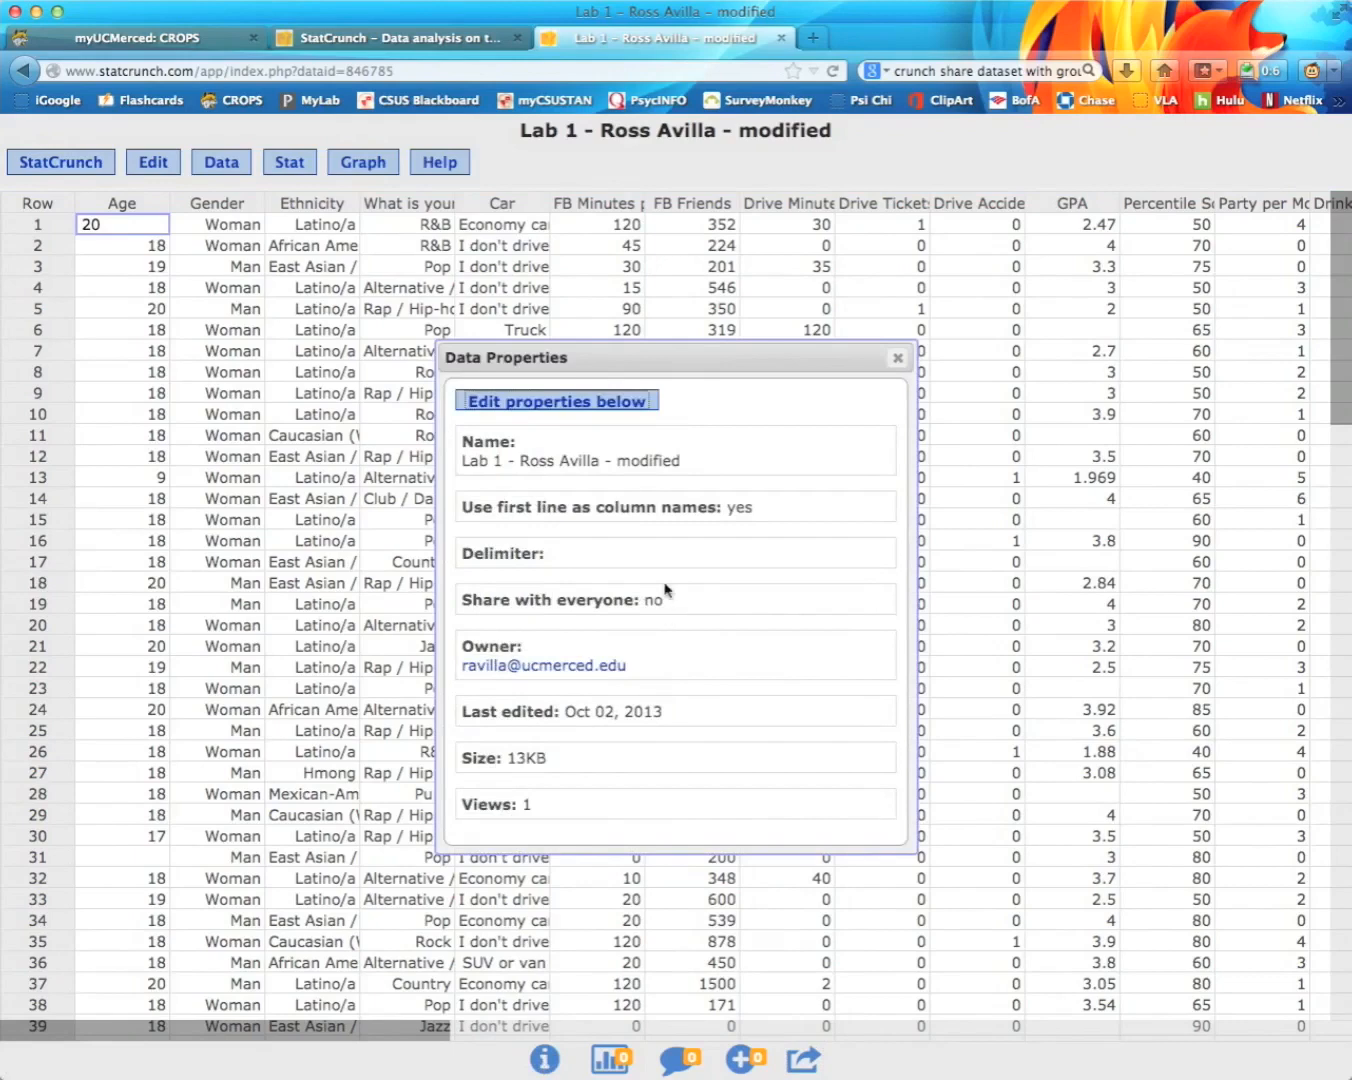
{"action": "left_click_drag", "start_coordinate": [665, 600], "coordinate": [485, 592]}
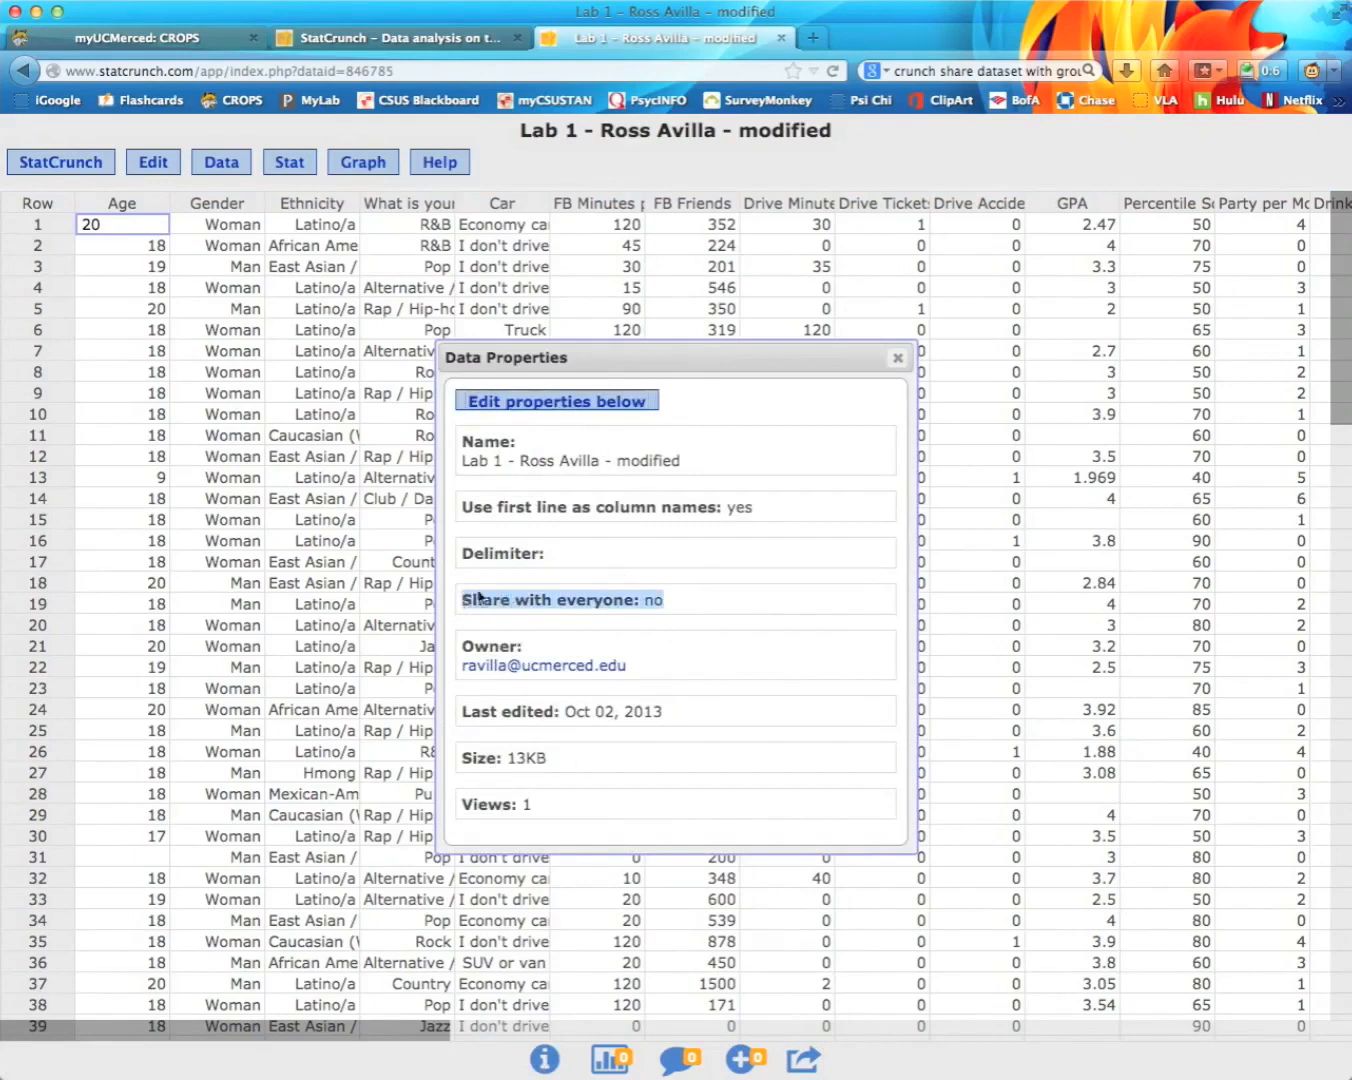
Step: Edit the properties to set Share with everyone to Yes and update them
{"action": "left_click", "coordinate": [590, 403]}
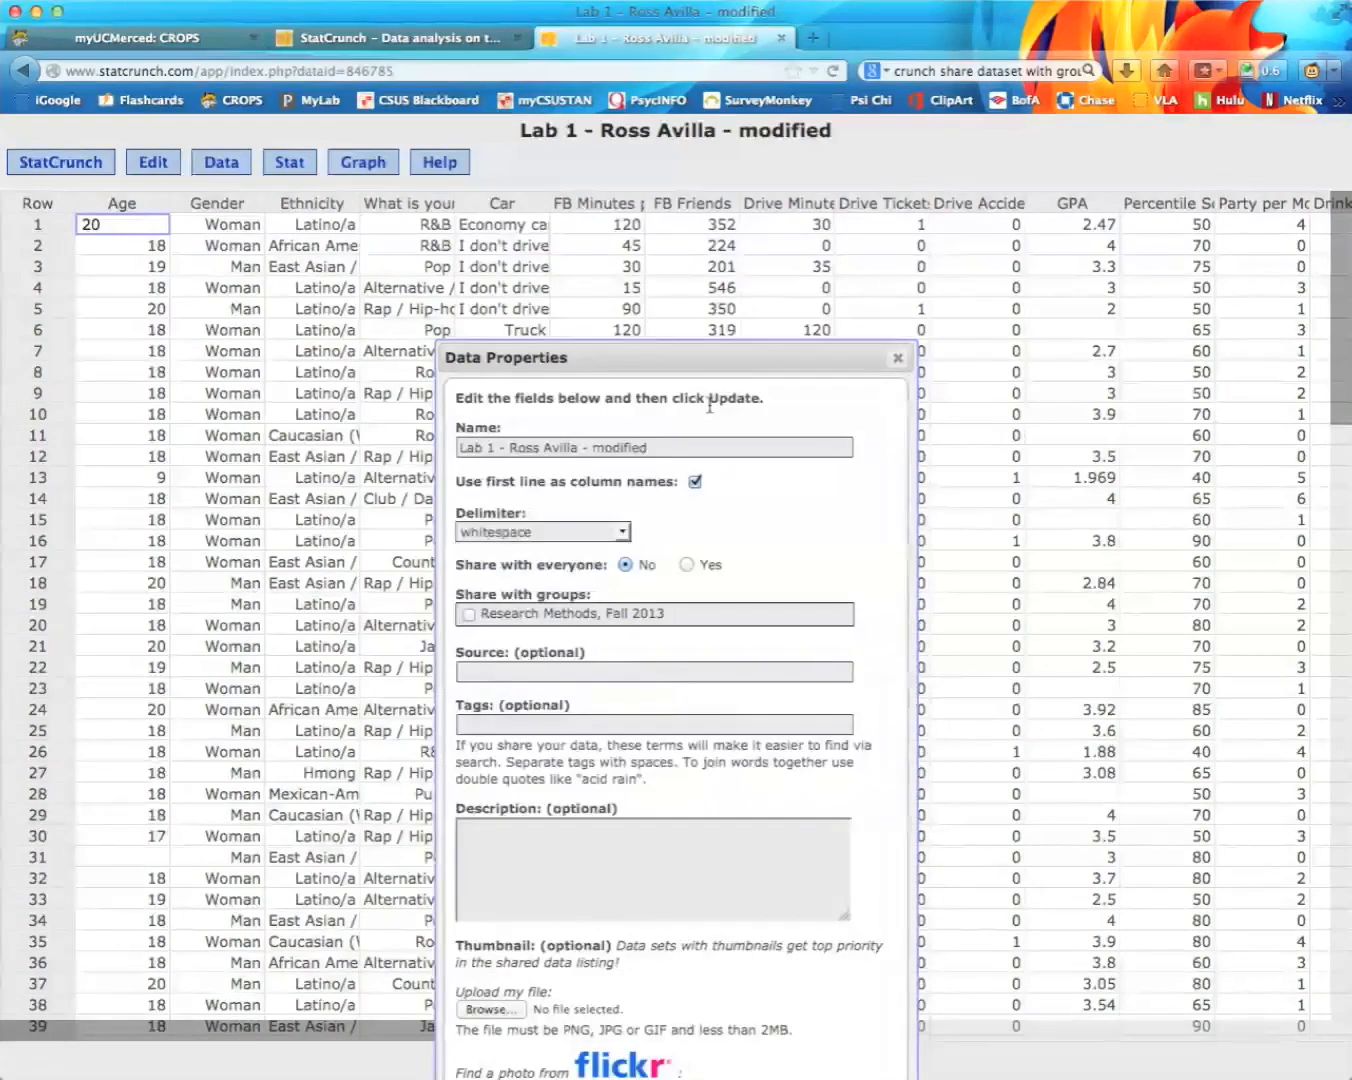
{"action": "left_click_drag", "start_coordinate": [657, 356], "coordinate": [661, 68]}
{"action": "left_click", "coordinate": [688, 340]}
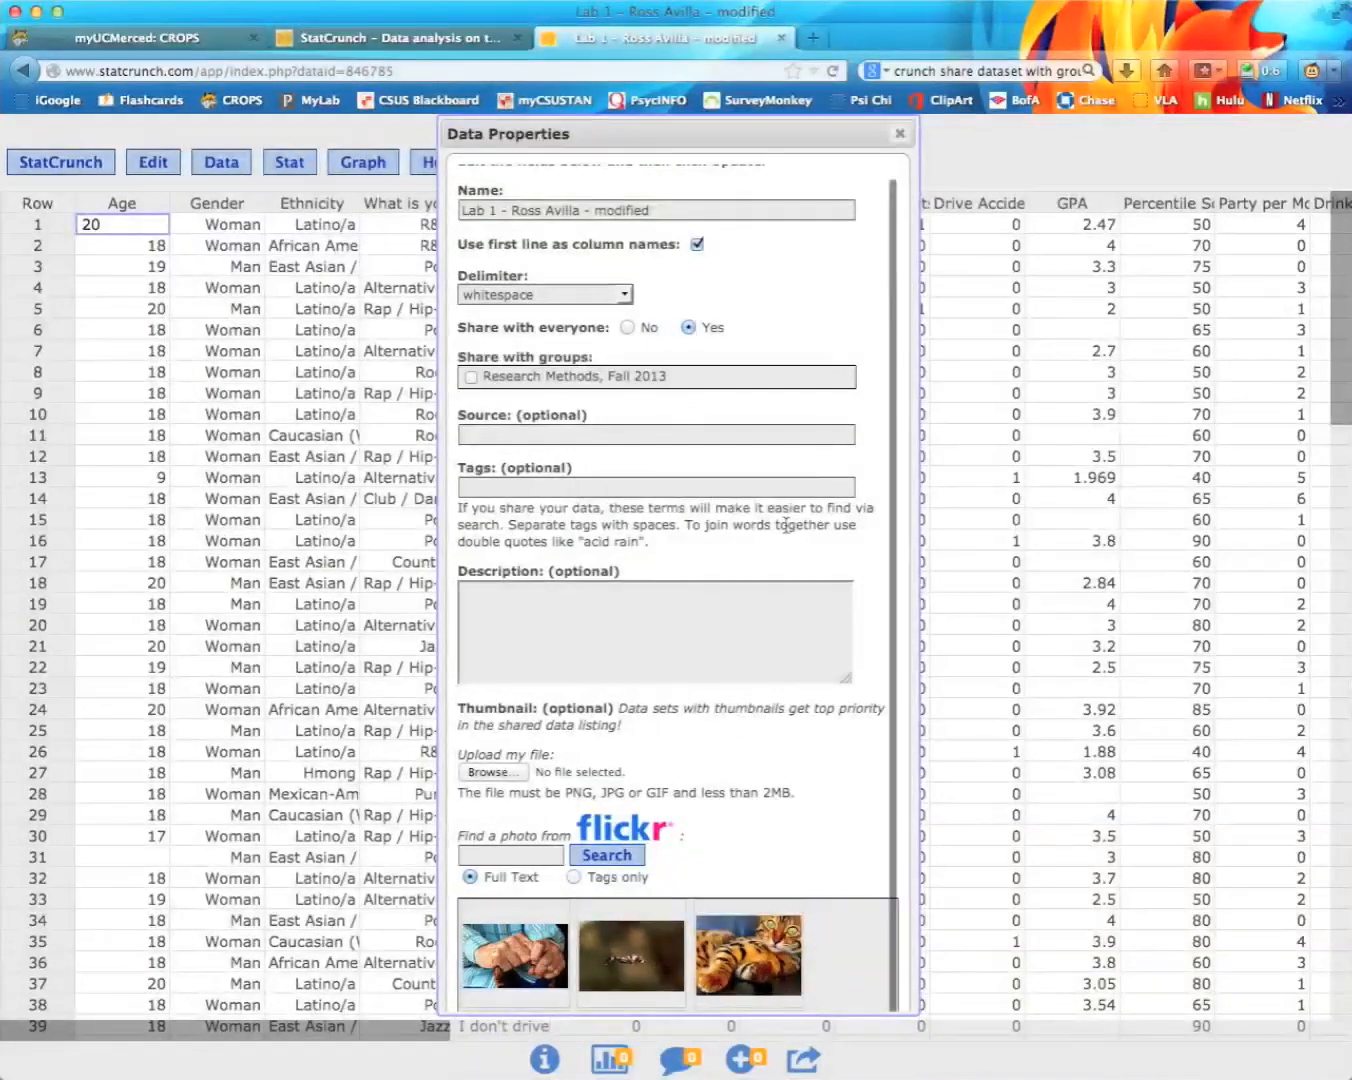
{"action": "scroll", "coordinate": [714, 498], "scroll_direction": "down", "scroll_amount": 5}
{"action": "left_click", "coordinate": [492, 980]}
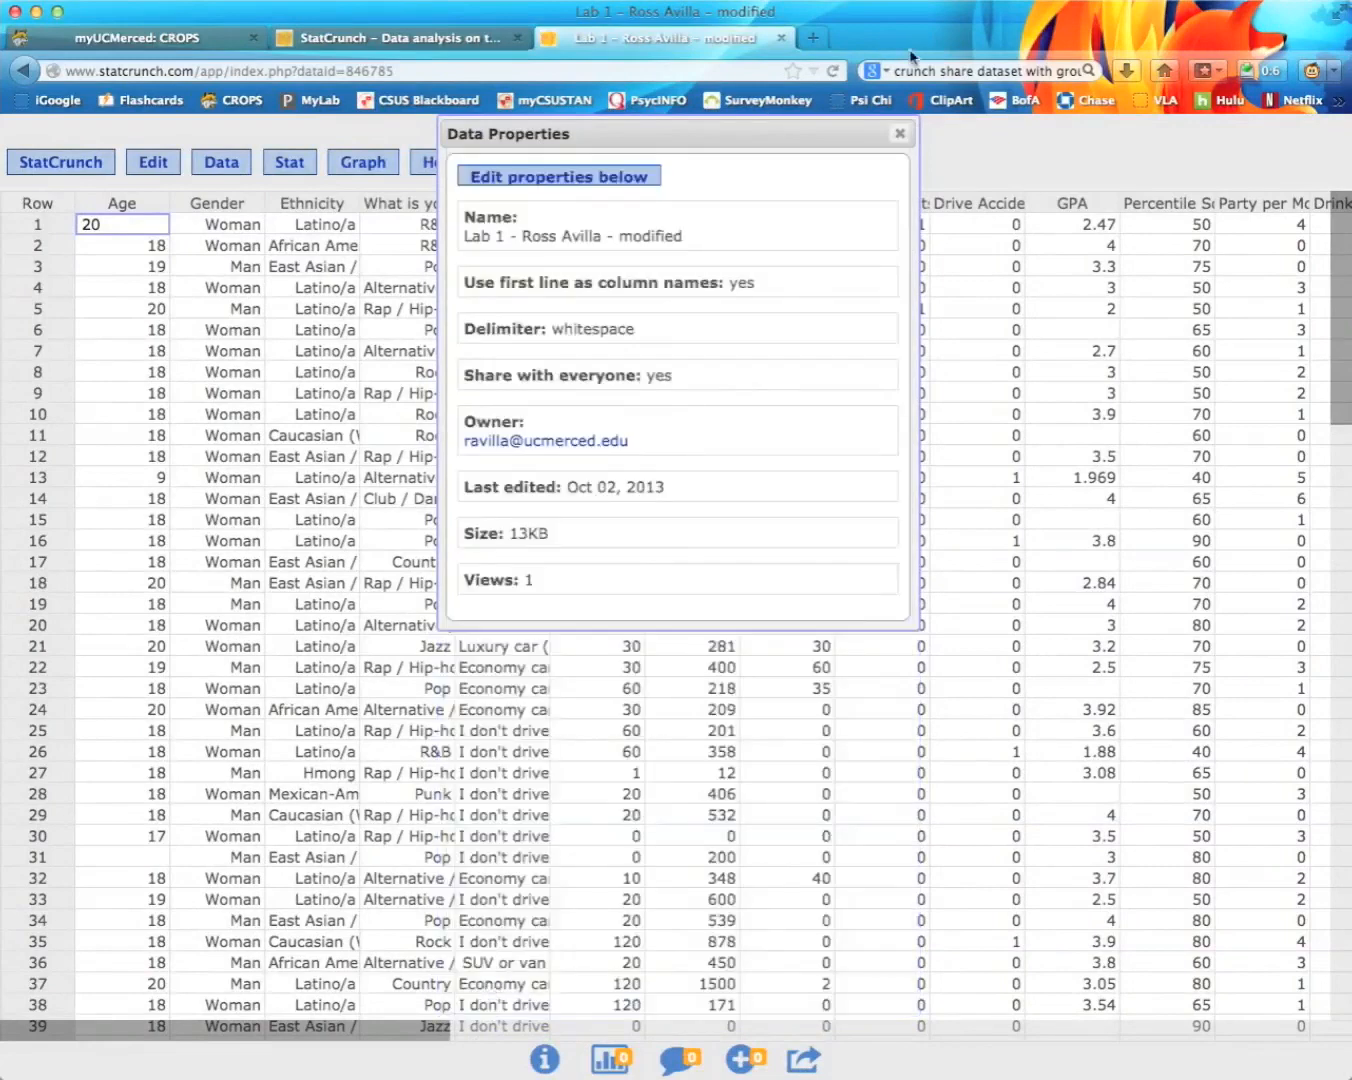
{"action": "left_click", "coordinate": [899, 134]}
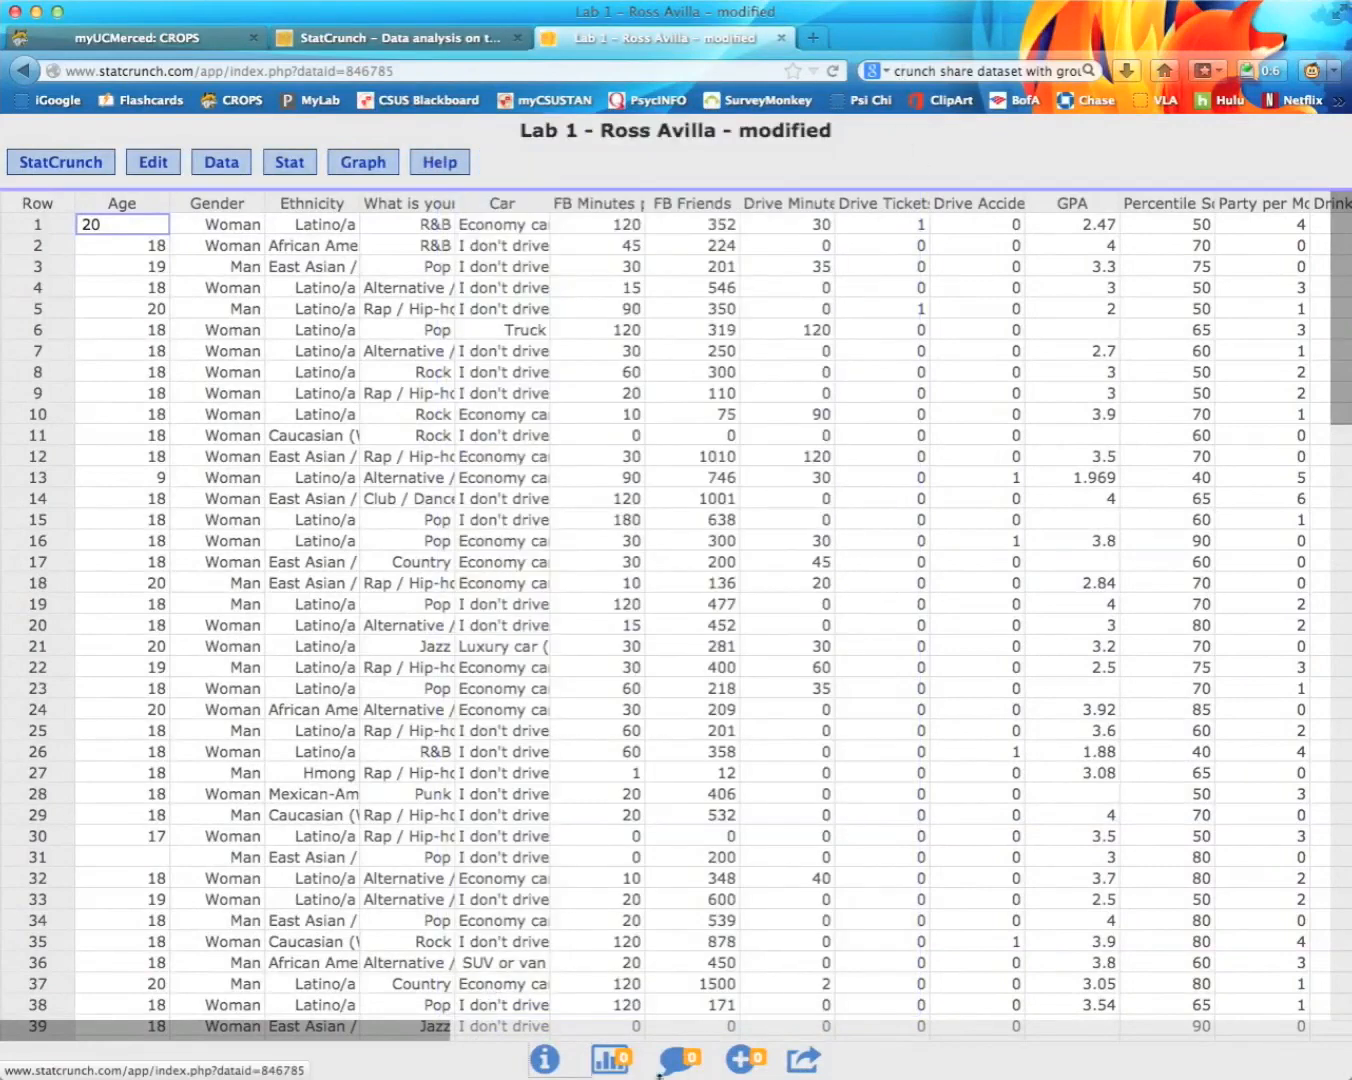
Step: Share the data set's link by email through Gmail, opening a draft with subject StatCrunch
{"action": "left_click", "coordinate": [803, 1063]}
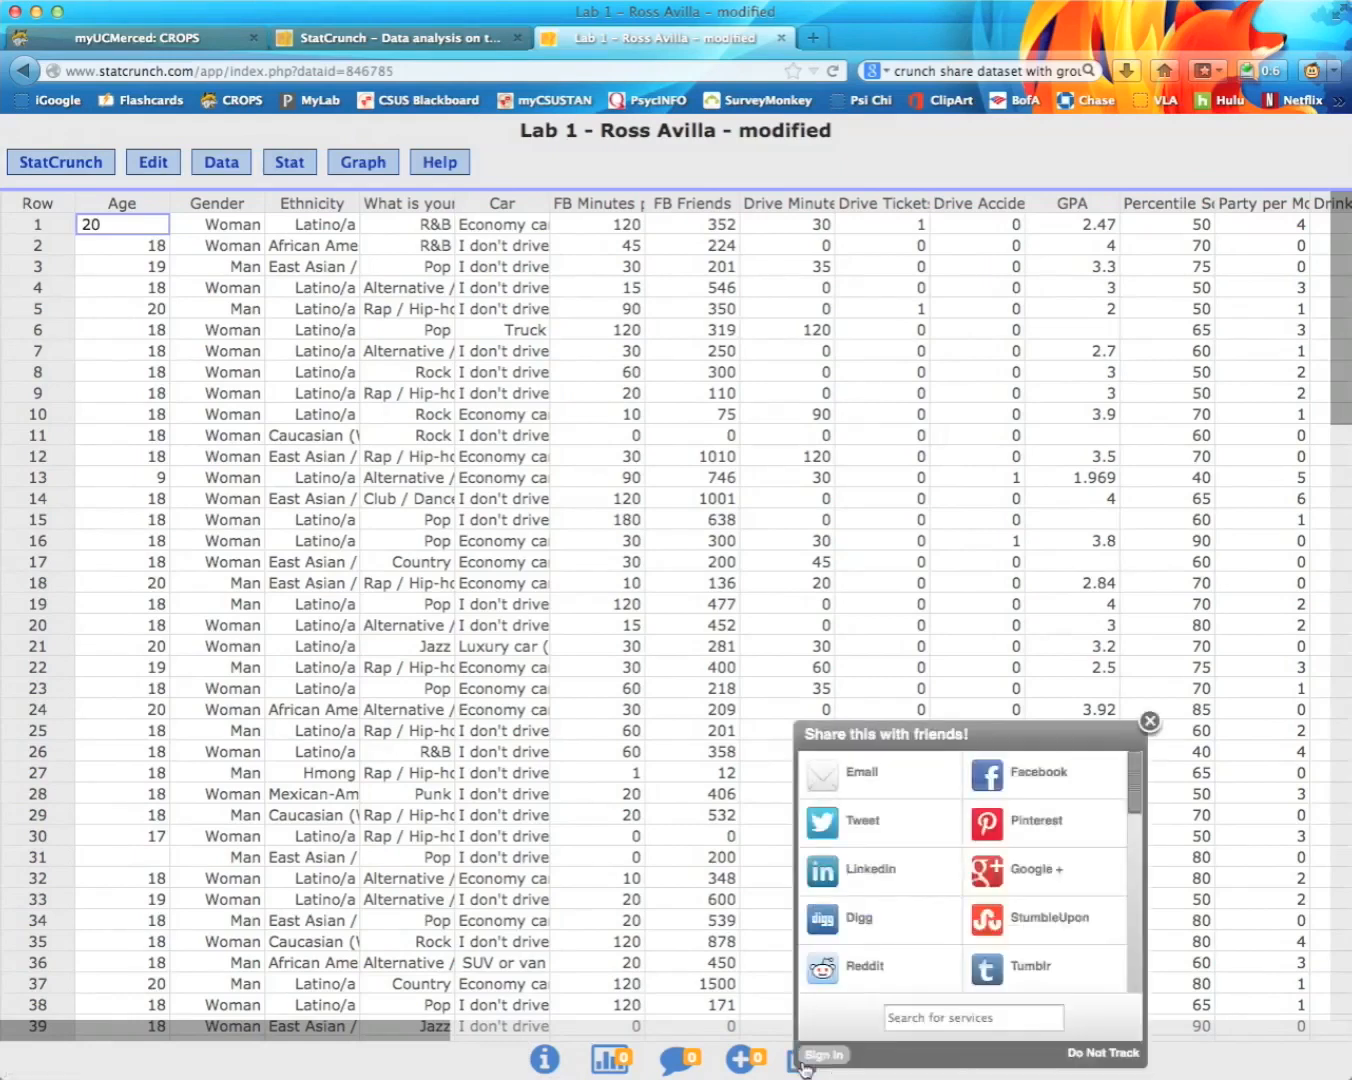
{"action": "left_click", "coordinate": [870, 780]}
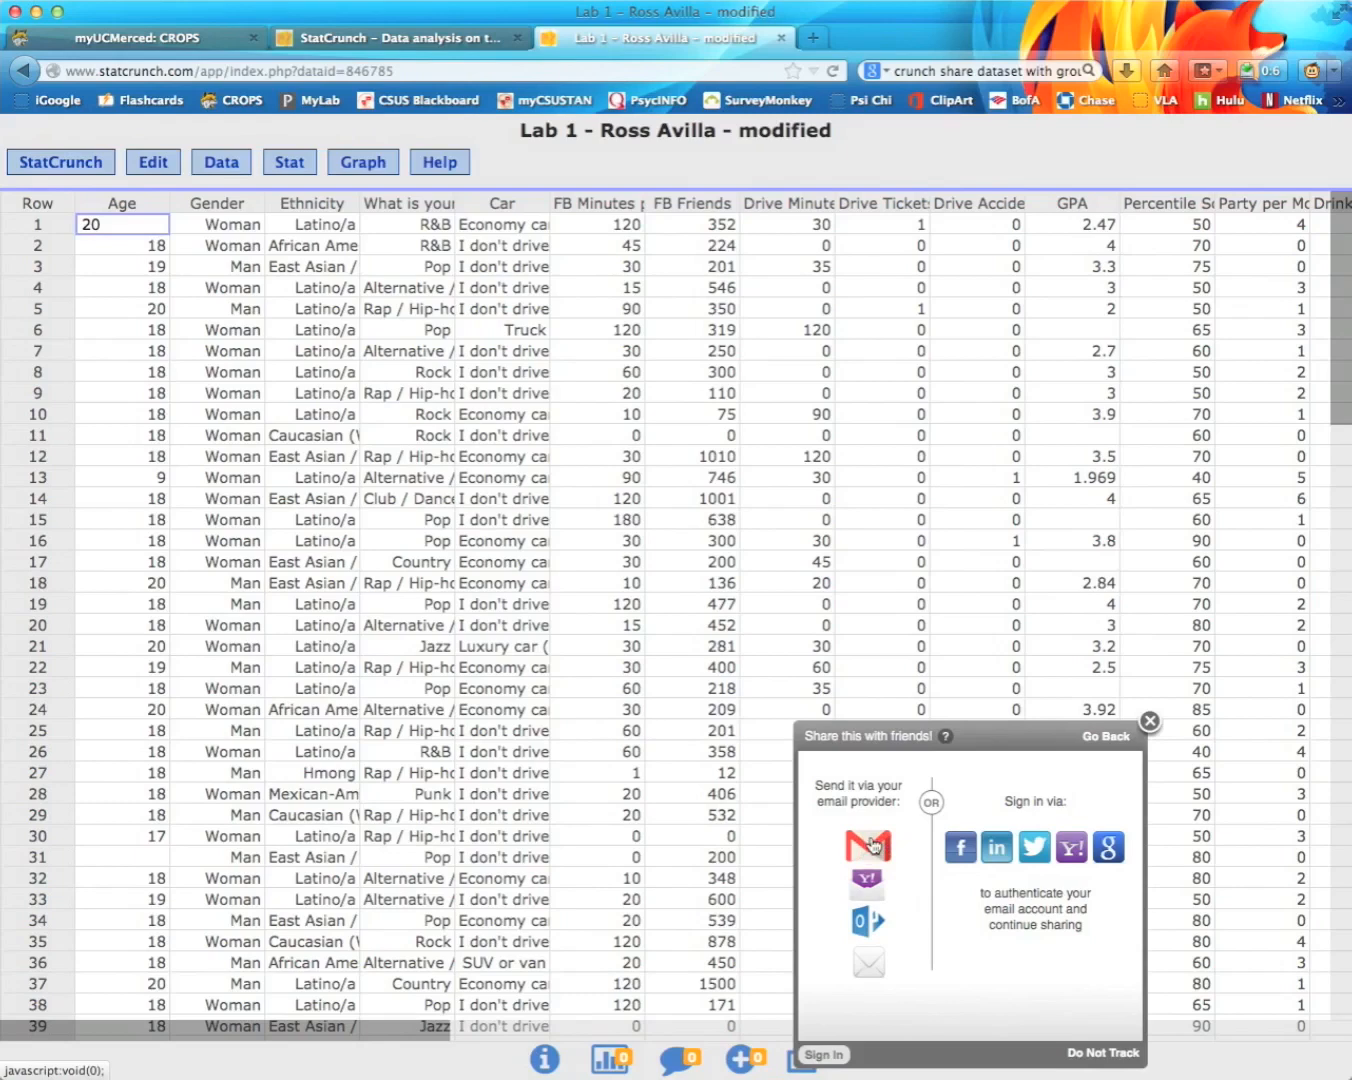
{"action": "left_click", "coordinate": [870, 845]}
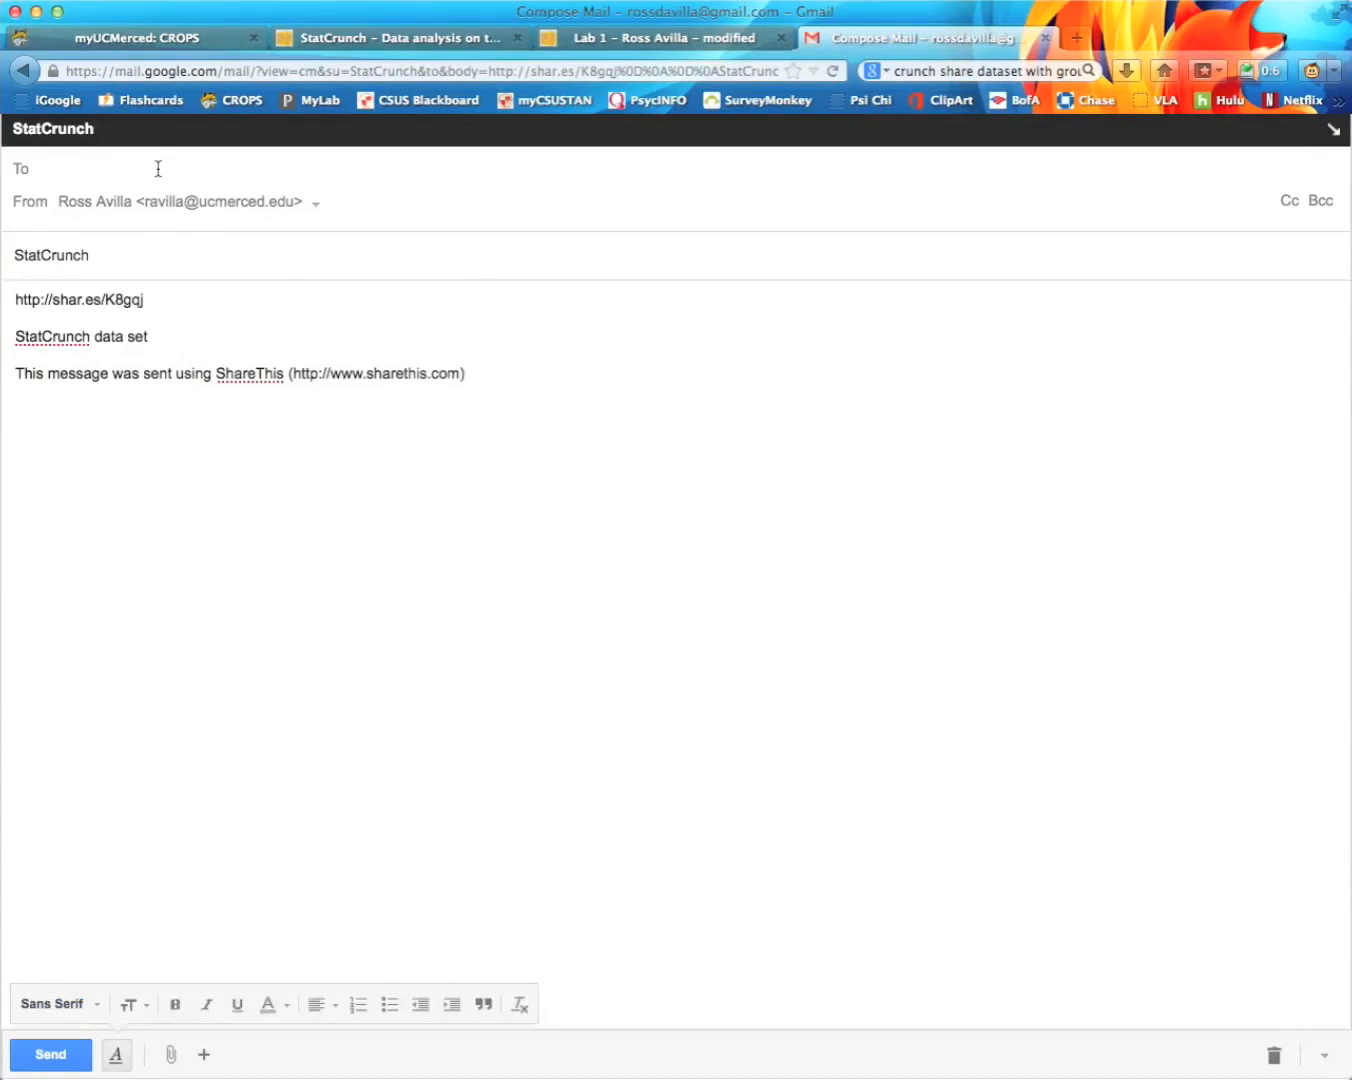
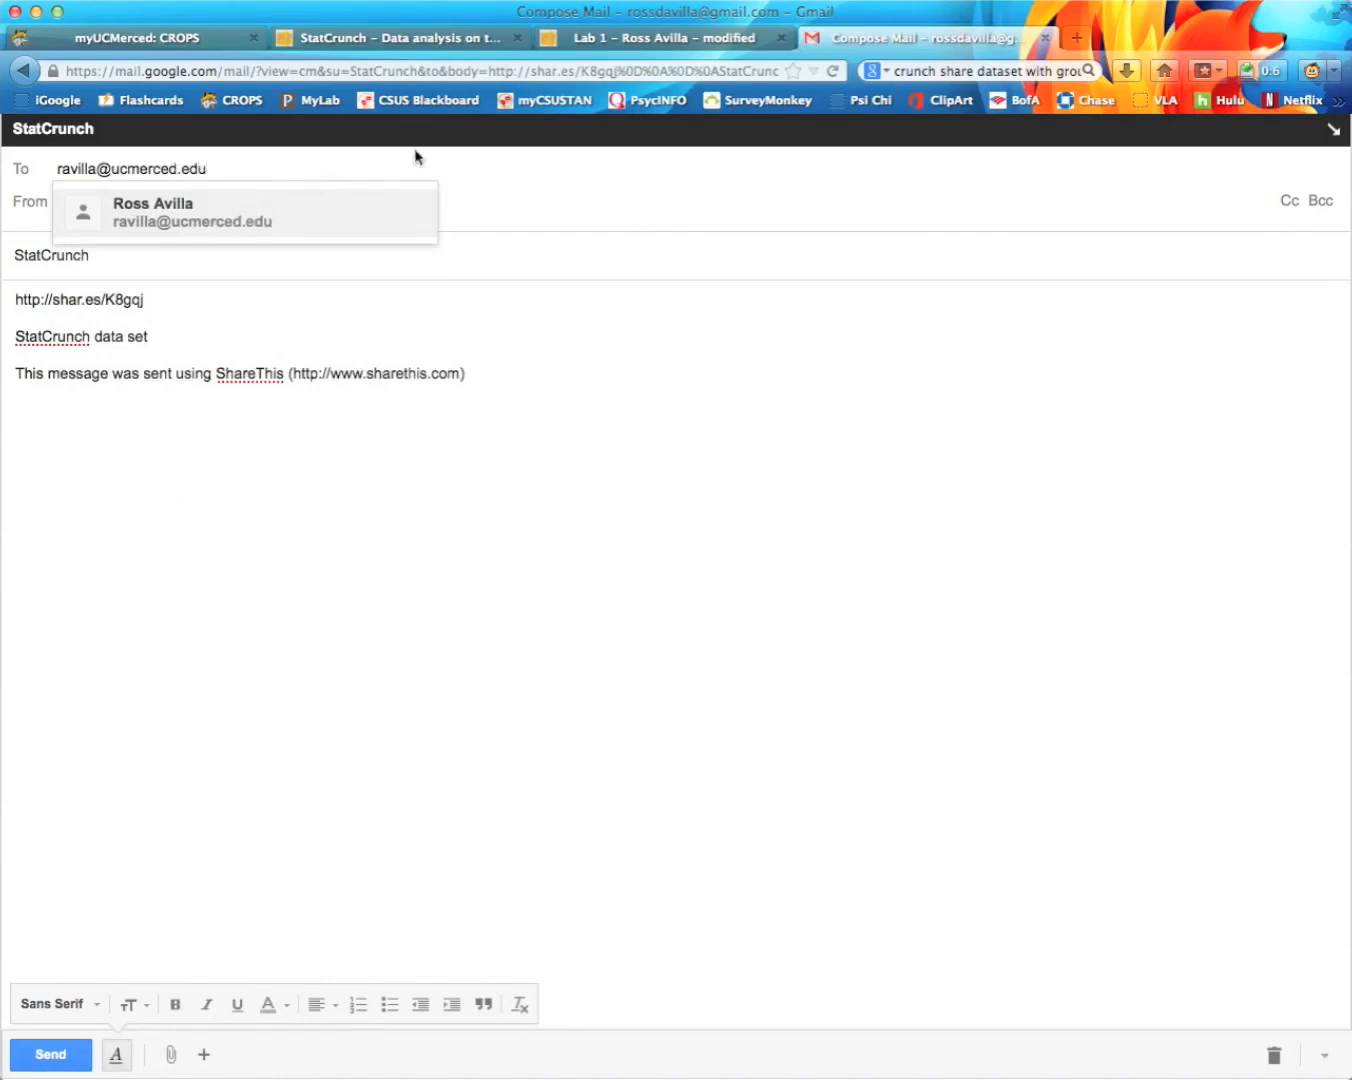
Step: Address the Gmail draft to the recipient's e-mail address and review the StatCrunch subject
{"action": "key", "text": "Return"}
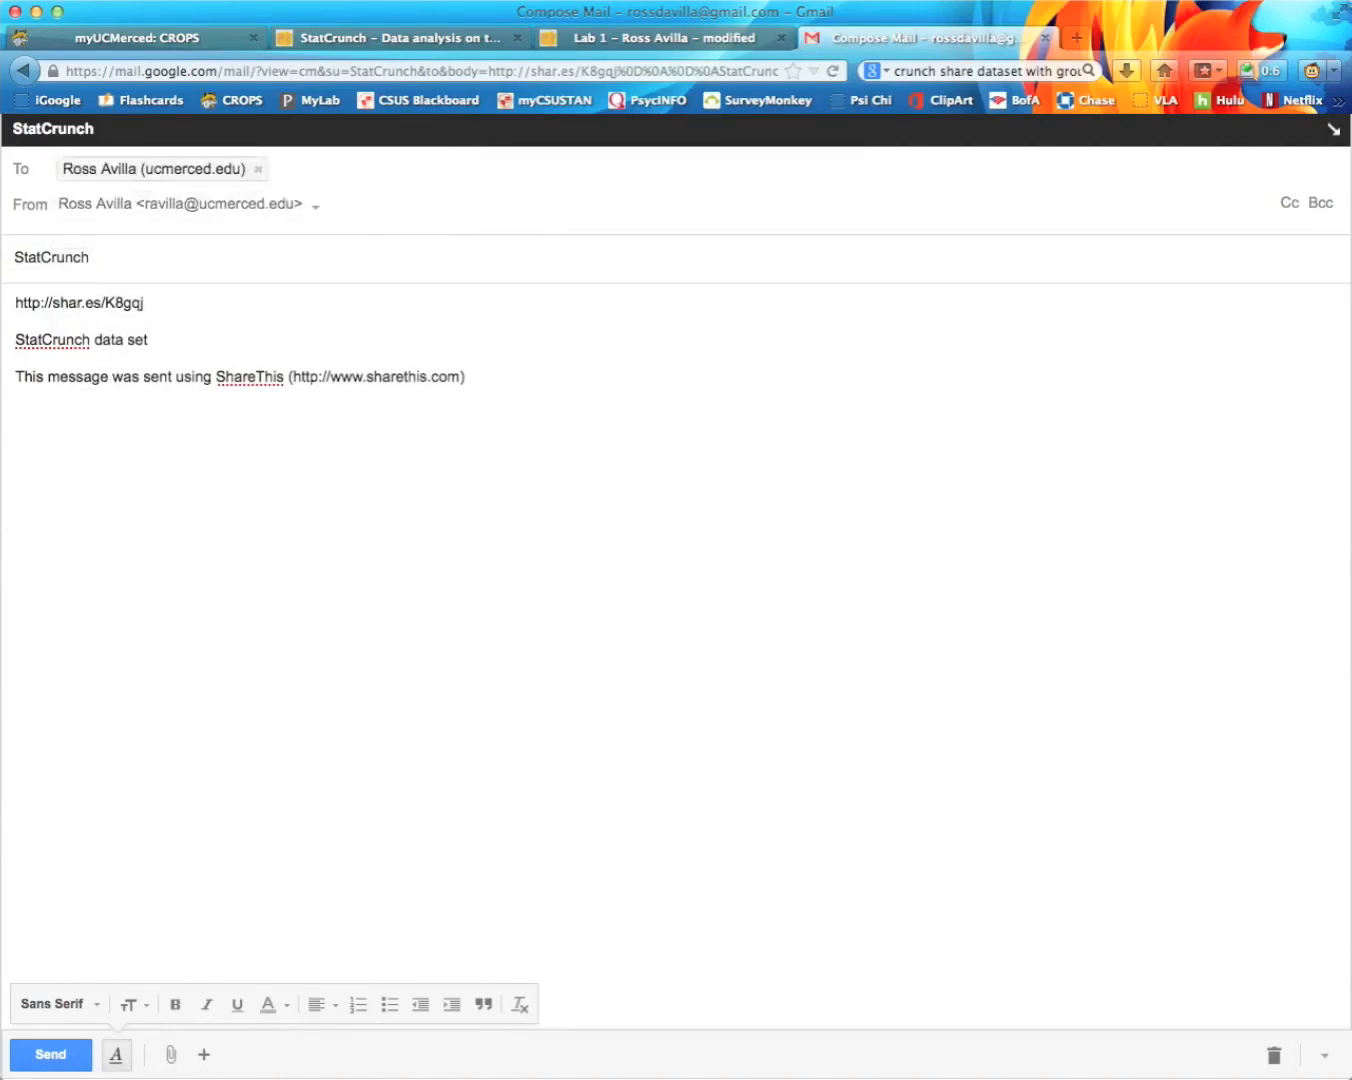
{"action": "left_click", "coordinate": [112, 259]}
{"action": "mouse_move", "coordinate": [12, 224]}
{"action": "left_mouse_down"}
{"action": "mouse_move", "coordinate": [132, 218]}
{"action": "mouse_move", "coordinate": [6, 219]}
{"action": "left_mouse_up"}
{"action": "left_click", "coordinate": [132, 219]}
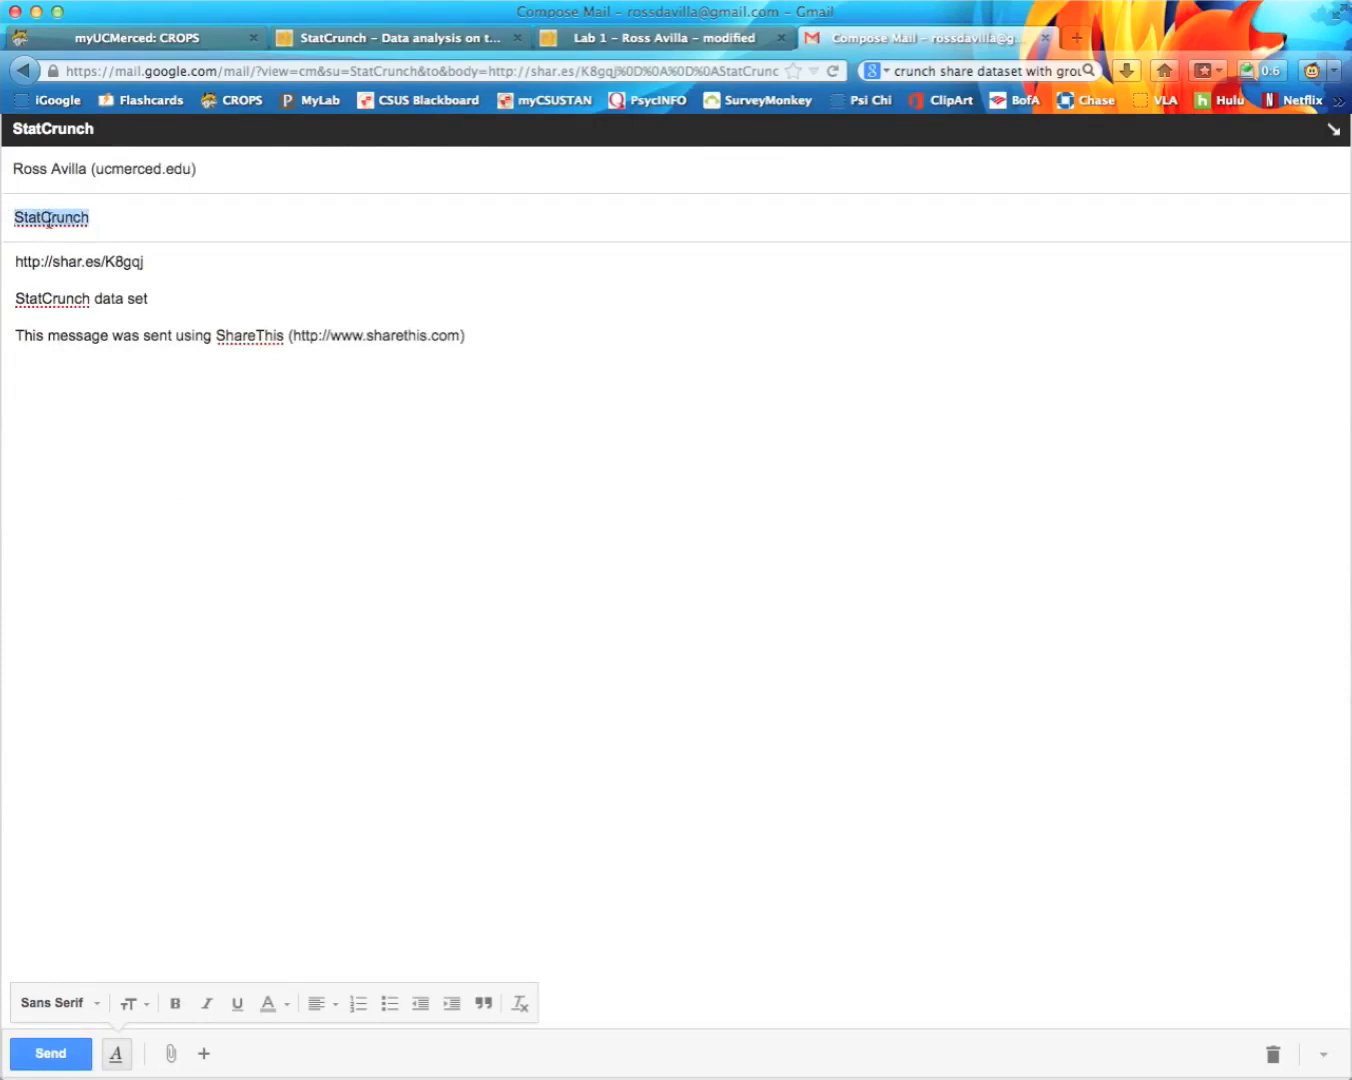
{"action": "left_click", "coordinate": [48, 219]}
{"action": "left_click_drag", "start_coordinate": [46, 218], "coordinate": [116, 219]}
{"action": "left_click", "coordinate": [104, 204]}
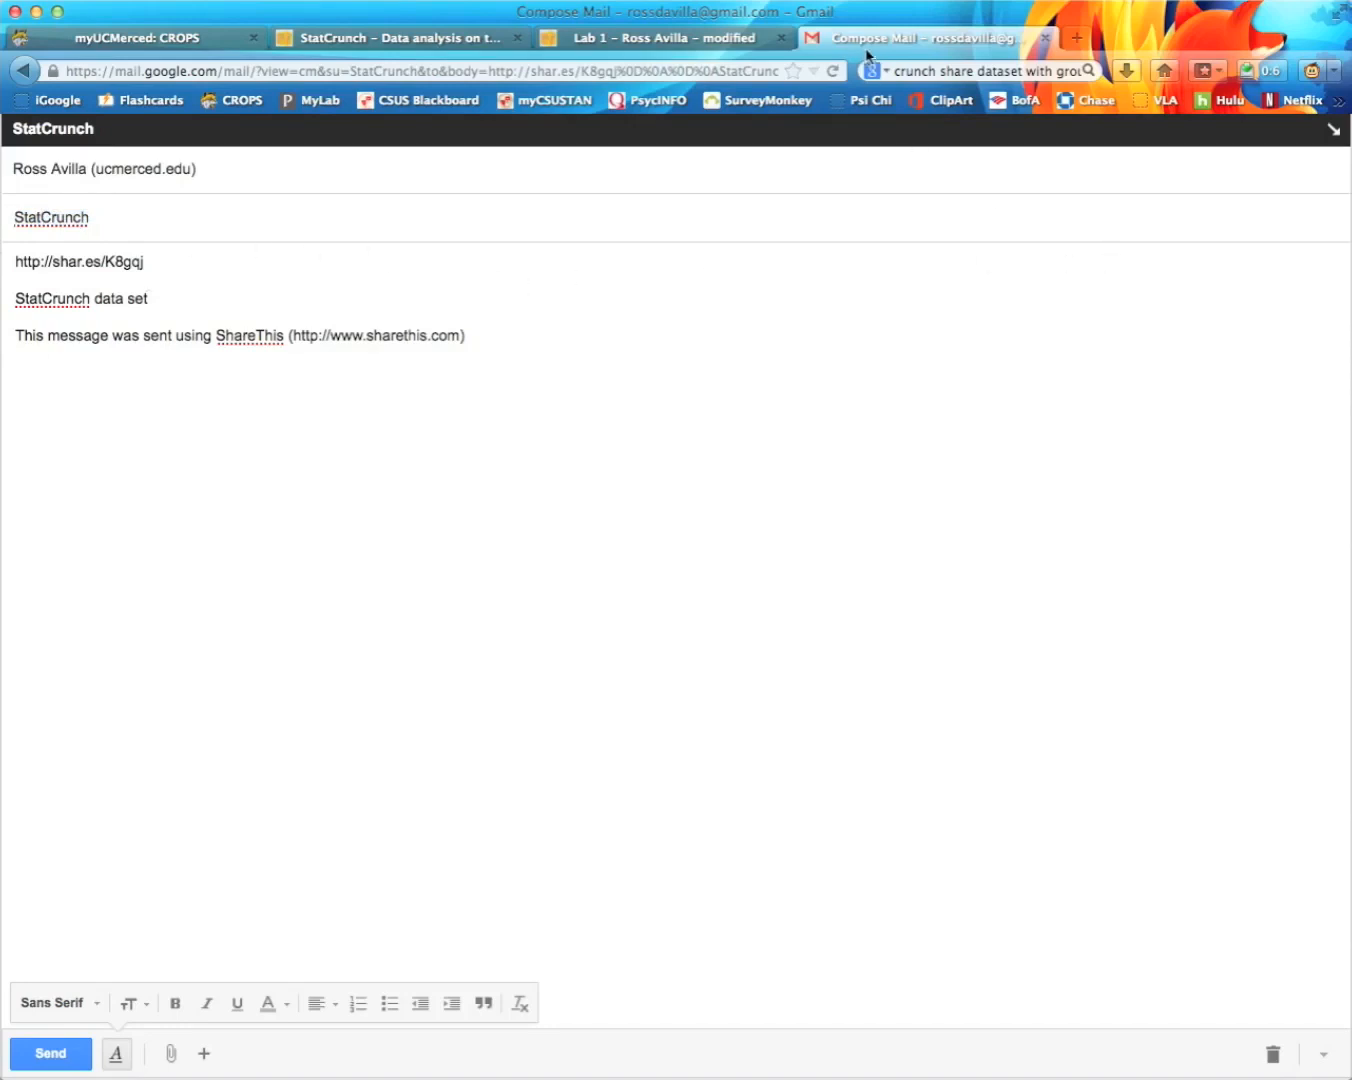
Step: Close the StatCrunch share panel and bring Word's frequency-table document to the front
{"action": "left_click", "coordinate": [676, 40]}
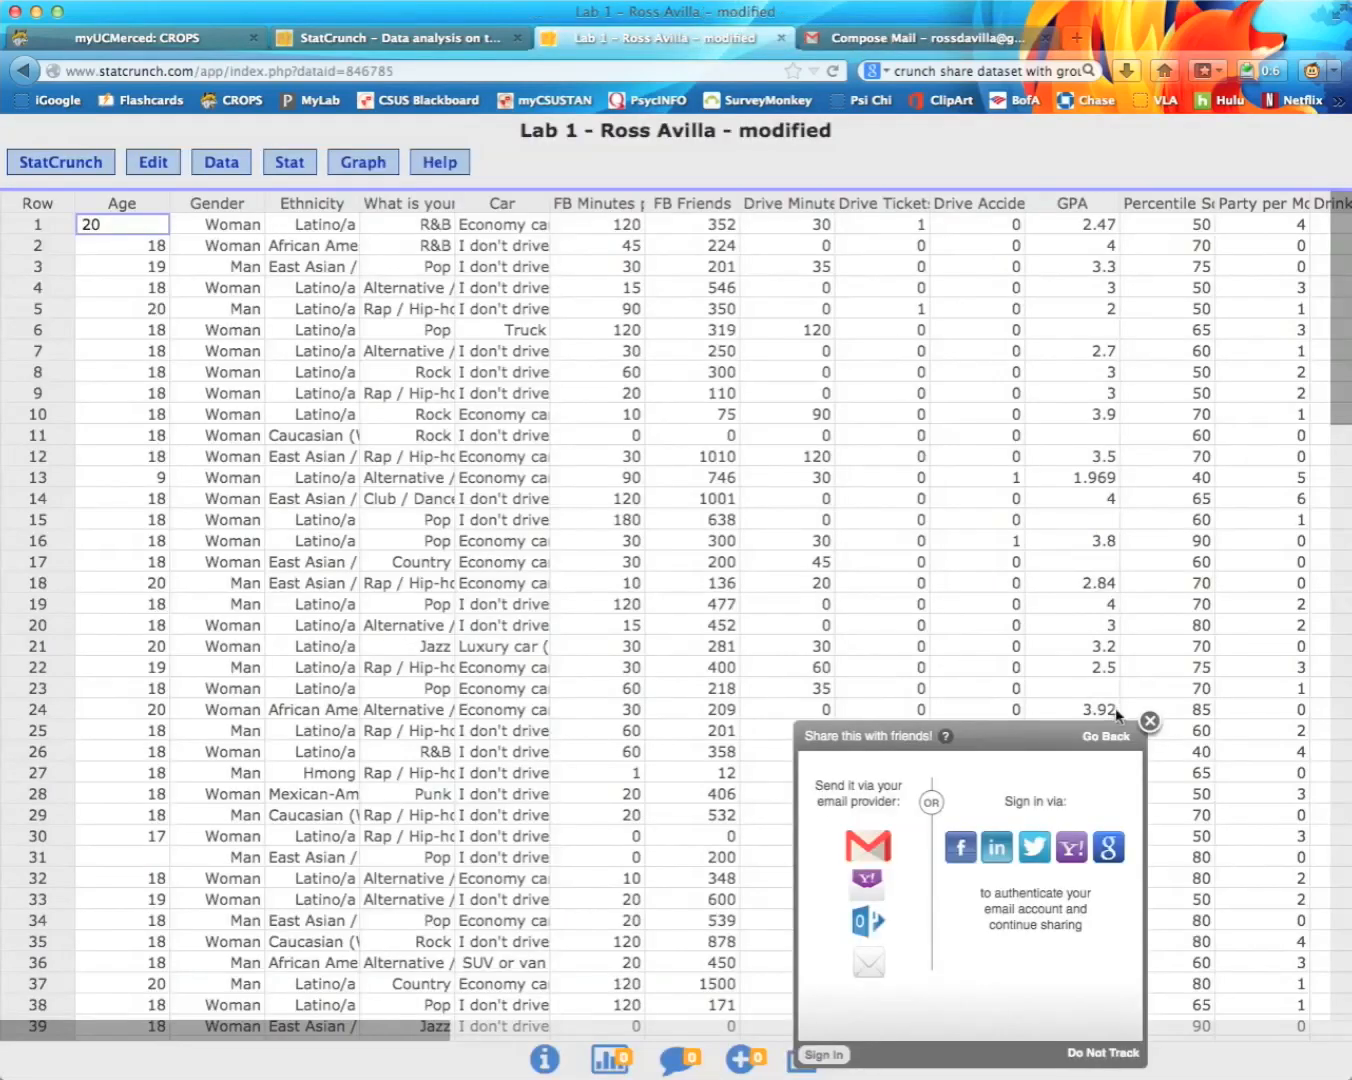
{"action": "left_click", "coordinate": [1151, 721]}
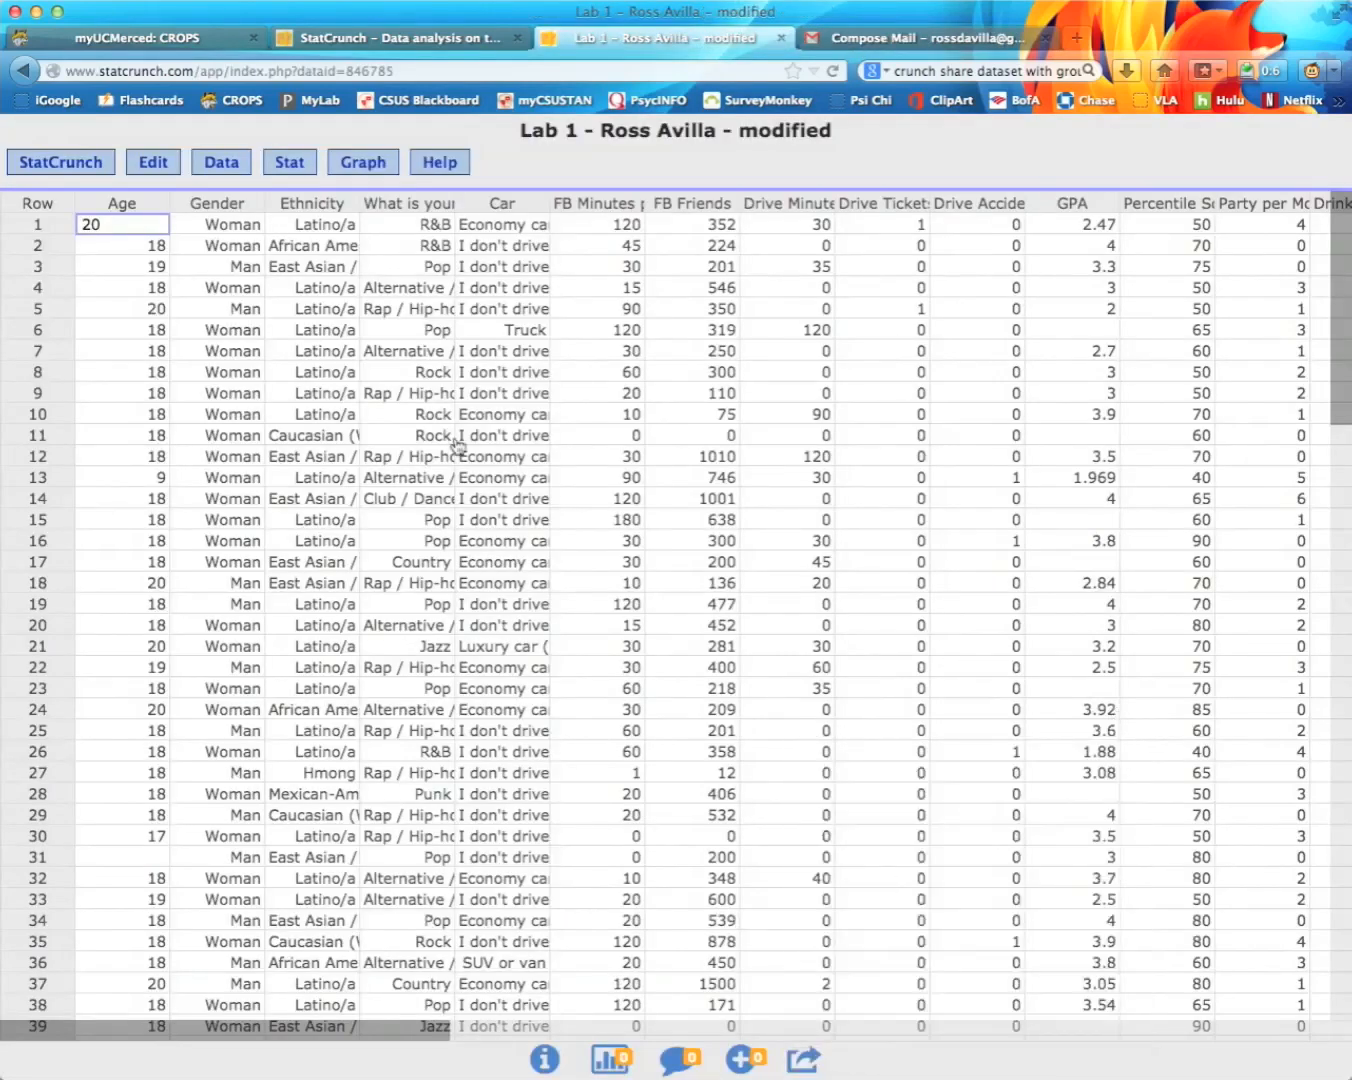
{"action": "left_click", "coordinate": [1344, 400]}
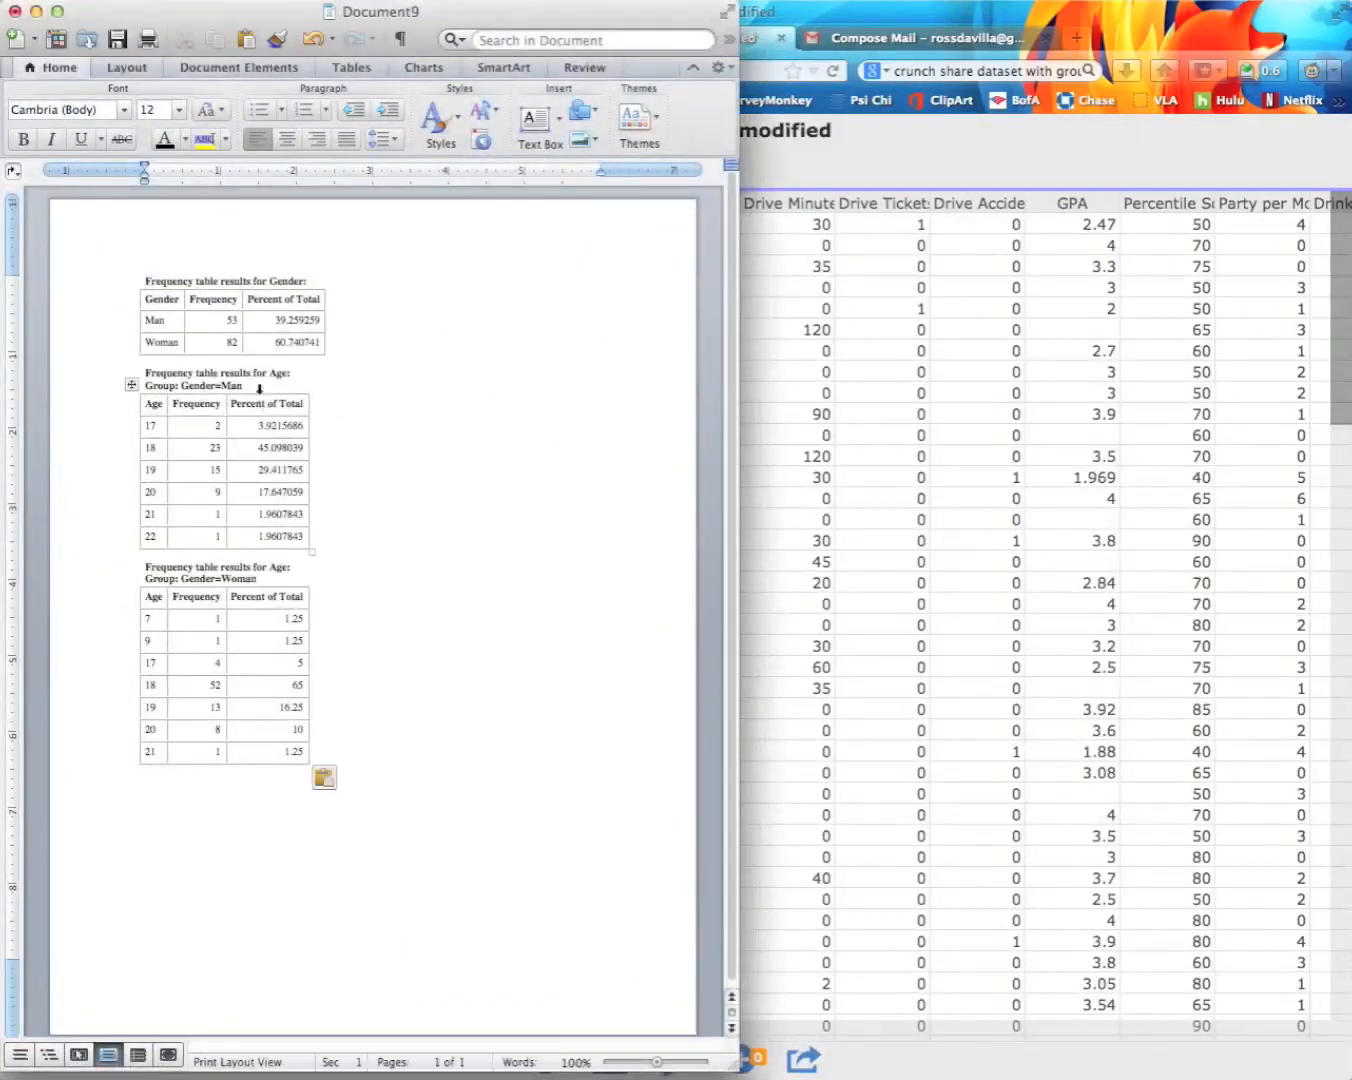
Step: Minimize Word and reopen StatCrunch's share-with-friends panel
{"action": "left_click", "coordinate": [38, 12]}
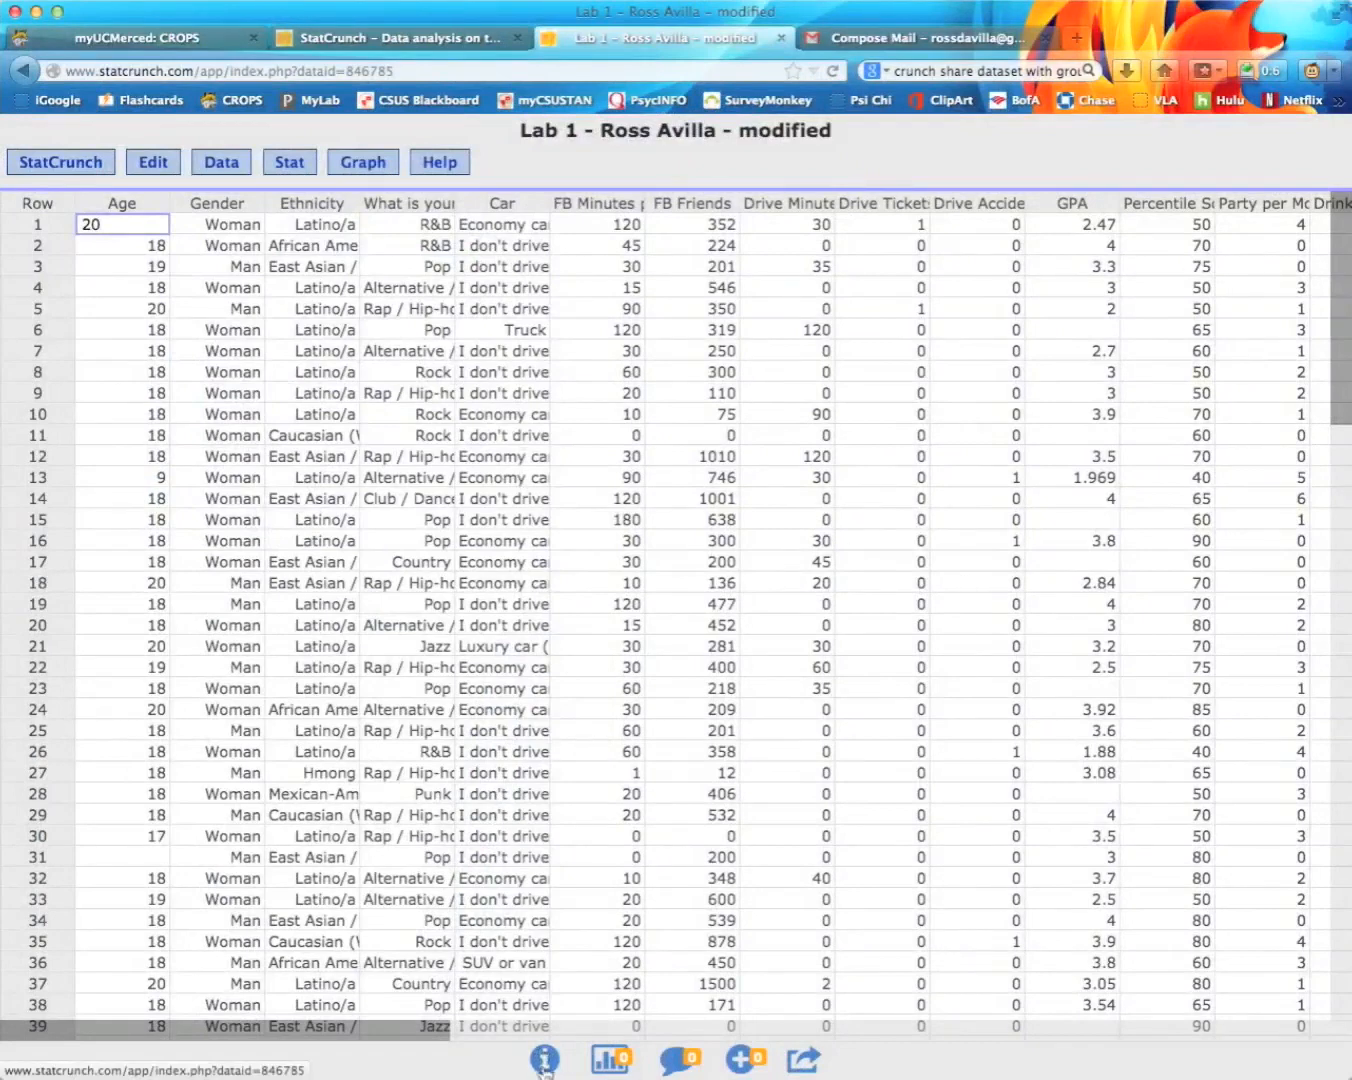
{"action": "left_click", "coordinate": [808, 1061]}
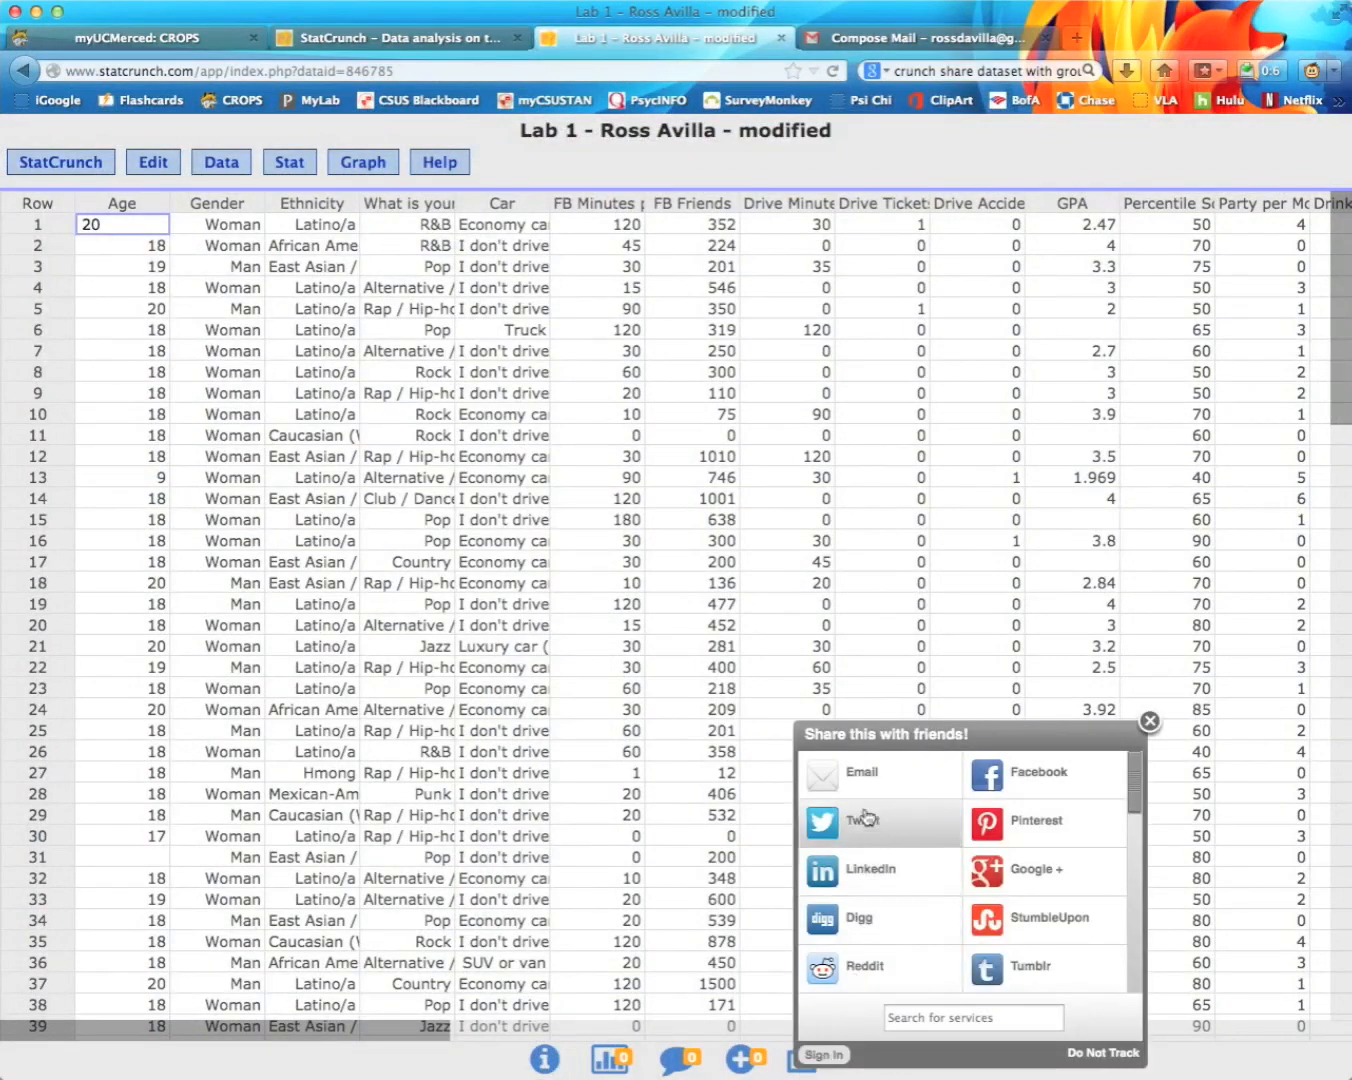